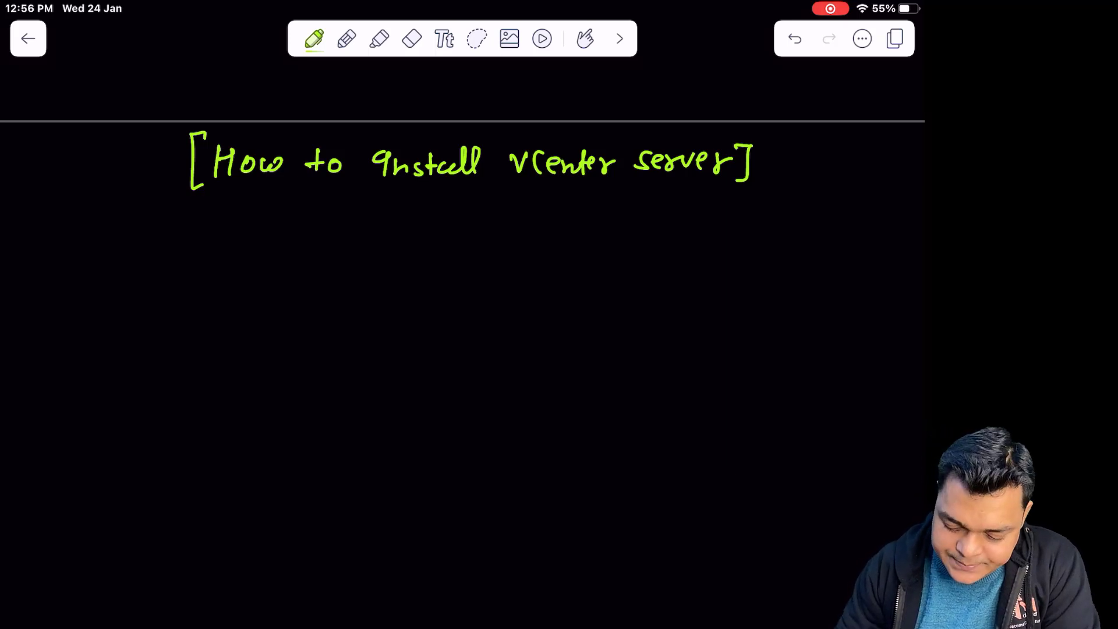
Draw the ESXi host box in green and label it 'ESXI 8.0' beneath
scroll(463, 350, up, 1)
mouse_move(73, 295)
mouse_down()
mouse_move(74, 254)
mouse_move(119, 249)
mouse_move(99, 310)
mouse_move(71, 287)
mouse_up()
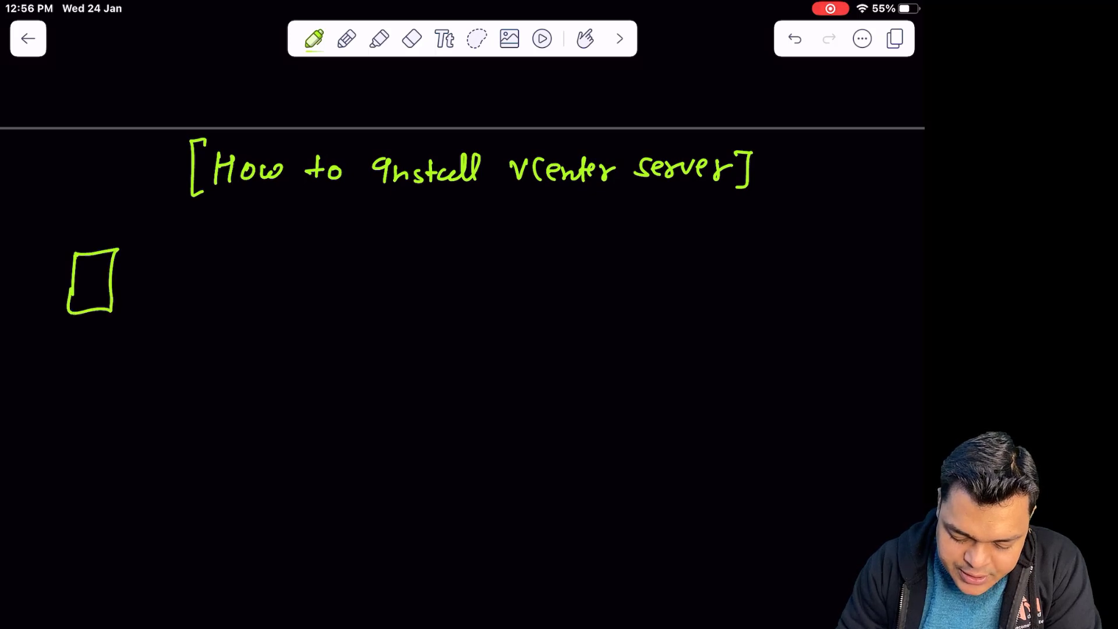
drag(62, 336, 60, 353)
drag(60, 353, 70, 343)
drag(61, 335, 74, 334)
mouse_move(92, 340)
mouse_down()
mouse_move(81, 351)
mouse_move(107, 353)
mouse_up()
mouse_move(107, 339)
mouse_down()
mouse_move(98, 355)
mouse_move(123, 354)
mouse_up()
drag(119, 340, 191, 344)
click(177, 354)
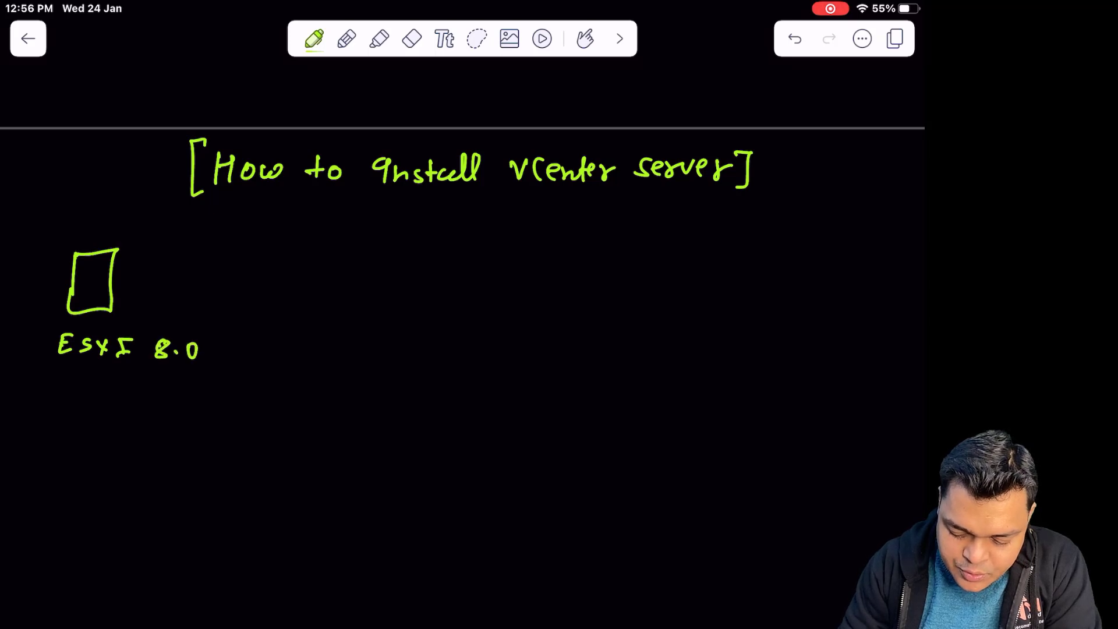
Switch to white ink and write 'RAM - 14GB' beside the ESXi box
click(315, 39)
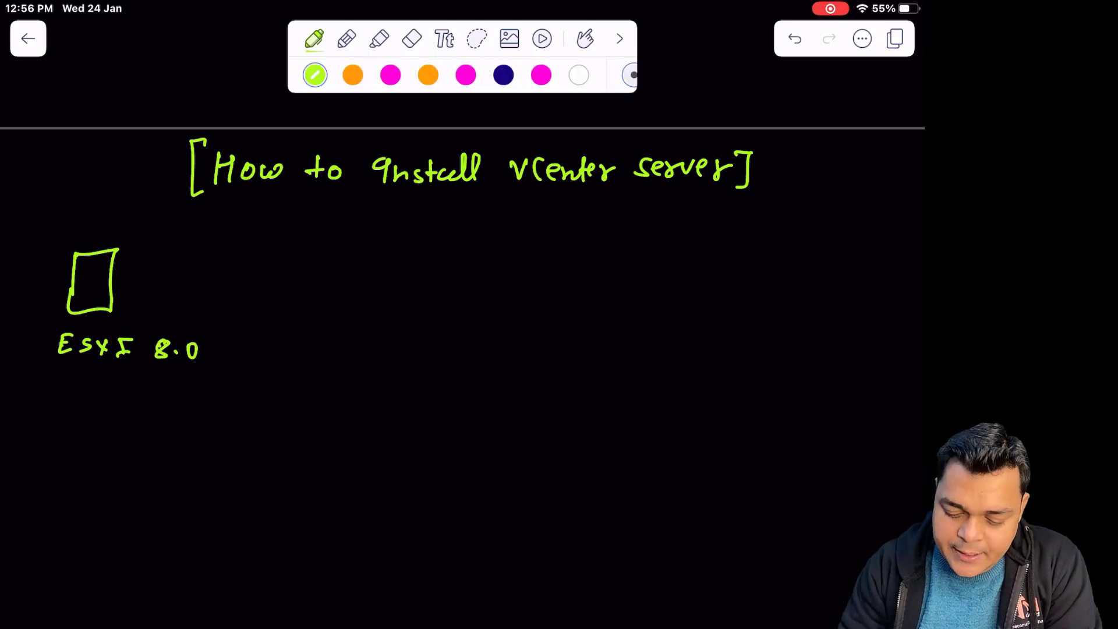
click(578, 75)
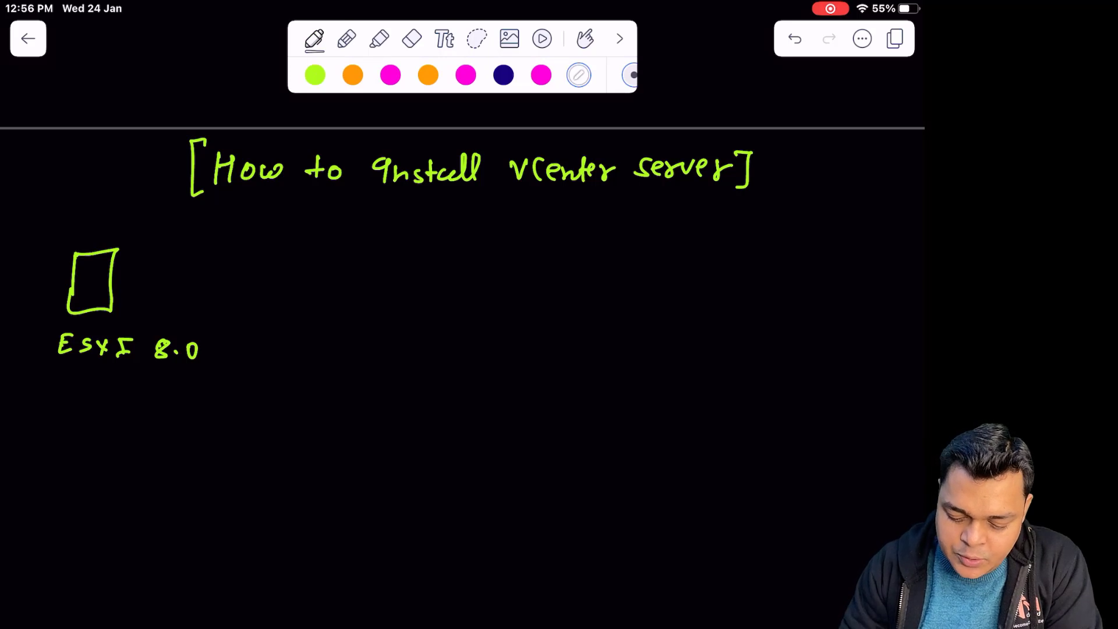
mouse_move(210, 249)
mouse_down()
mouse_move(210, 271)
mouse_move(324, 272)
mouse_up()
drag(334, 254, 342, 274)
drag(362, 256, 362, 268)
drag(372, 256, 374, 278)
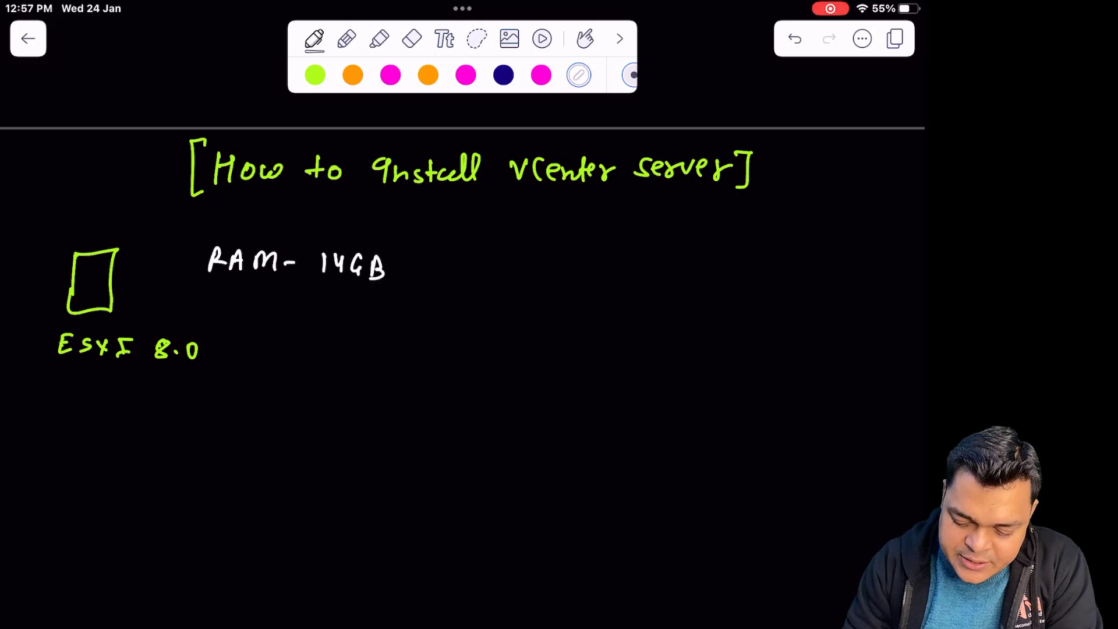
Write 'CPU - 2 core' below the RAM line
click(234, 310)
mouse_move(218, 305)
mouse_down()
mouse_move(216, 324)
mouse_move(236, 329)
mouse_up()
mouse_move(236, 309)
mouse_down()
mouse_move(237, 321)
mouse_move(269, 309)
mouse_move(371, 327)
mouse_up()
drag(389, 314, 424, 325)
Write 'HDD - 250 GB' below the CPU line
drag(221, 354, 221, 372)
mouse_move(223, 363)
mouse_down()
mouse_move(238, 361)
mouse_move(234, 372)
mouse_up()
mouse_move(246, 371)
mouse_down()
mouse_move(255, 357)
mouse_move(260, 373)
mouse_up()
mouse_move(267, 358)
mouse_down()
mouse_move(268, 375)
mouse_move(282, 377)
mouse_up()
mouse_move(305, 369)
mouse_down()
mouse_move(360, 360)
mouse_move(362, 376)
mouse_up()
mouse_move(375, 360)
mouse_down()
mouse_move(373, 376)
mouse_move(384, 360)
mouse_up()
mouse_move(389, 359)
mouse_down()
mouse_move(384, 378)
mouse_move(390, 362)
mouse_up()
mouse_move(418, 358)
mouse_down()
mouse_move(411, 376)
mouse_move(421, 373)
mouse_up()
mouse_move(426, 361)
mouse_down()
mouse_move(427, 380)
mouse_move(490, 372)
mouse_move(478, 382)
mouse_up()
Add an arrow and '(Thin Prov)' after the 250 GB disk size
drag(524, 360, 519, 386)
mouse_move(531, 364)
mouse_down()
mouse_move(536, 378)
mouse_move(553, 361)
mouse_up()
mouse_move(548, 360)
mouse_down()
mouse_move(558, 380)
mouse_move(607, 390)
mouse_up()
click(564, 364)
mouse_move(607, 365)
mouse_down()
mouse_move(609, 377)
mouse_move(624, 374)
mouse_up()
drag(634, 372, 659, 369)
drag(667, 362, 671, 395)
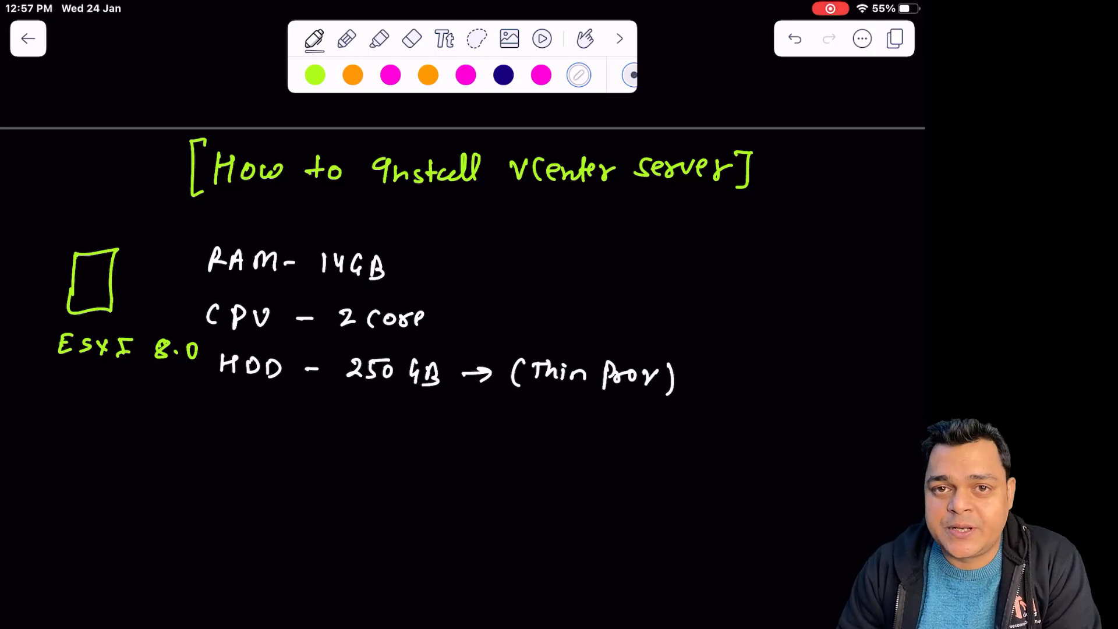
Switch to magenta ink and draw a monitor for the domain server
click(466, 75)
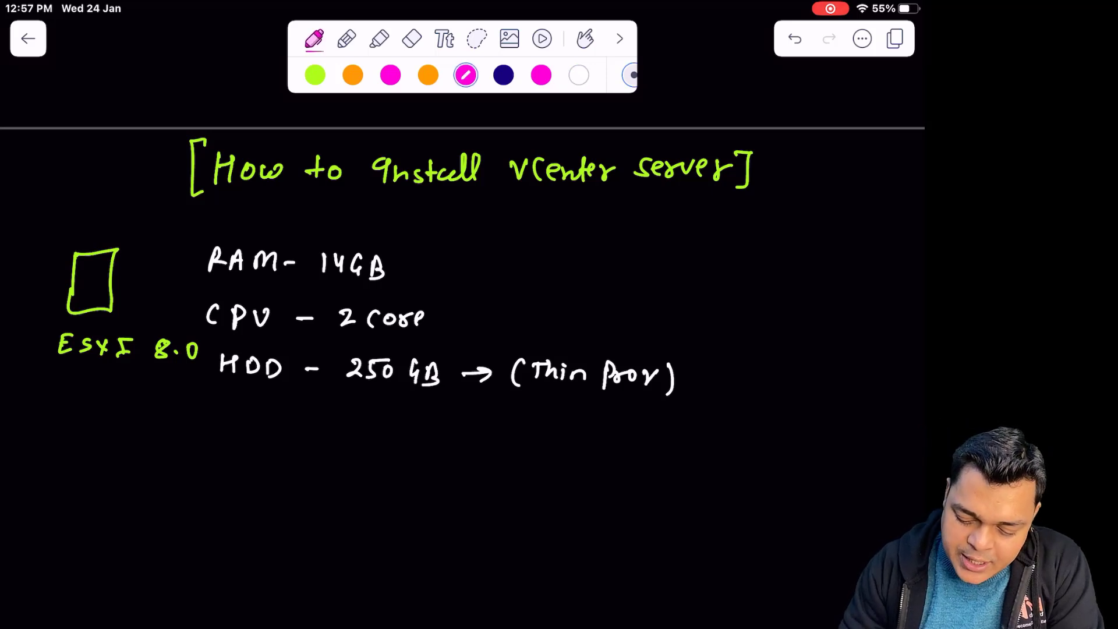
drag(513, 479, 512, 516)
mouse_move(512, 473)
mouse_down()
mouse_move(526, 473)
mouse_move(563, 517)
mouse_move(512, 516)
mouse_move(538, 527)
mouse_move(518, 535)
mouse_up()
Label the monitor 'Domain - server 2016, 19'
drag(600, 513, 597, 532)
drag(617, 520, 669, 531)
mouse_move(669, 511)
mouse_down()
mouse_move(684, 531)
mouse_move(715, 531)
mouse_up()
drag(727, 524, 718, 538)
drag(733, 533, 778, 527)
click(799, 528)
mouse_move(779, 537)
mouse_down()
mouse_move(790, 526)
mouse_move(811, 539)
mouse_up()
drag(819, 524, 841, 551)
mouse_move(859, 525)
mouse_down()
mouse_move(859, 544)
mouse_move(875, 549)
mouse_up()
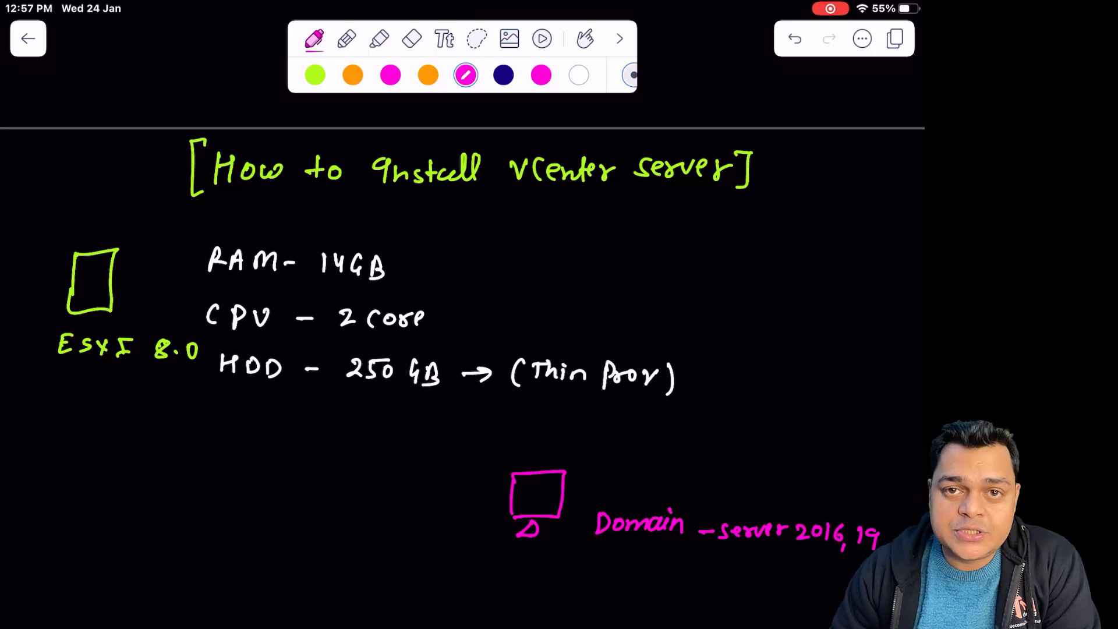
Write 'class.com' and '192.168.1.101' under the monitor, then return to green ink
mouse_move(527, 575)
mouse_down()
mouse_move(525, 590)
mouse_move(535, 587)
mouse_up()
drag(543, 577, 586, 590)
drag(588, 583, 632, 582)
drag(639, 578, 664, 594)
mouse_move(516, 616)
mouse_down()
mouse_move(514, 628)
mouse_move(578, 626)
mouse_up()
drag(588, 619, 590, 628)
mouse_move(599, 618)
mouse_down()
mouse_move(593, 628)
mouse_move(644, 628)
mouse_up()
drag(667, 623, 669, 628)
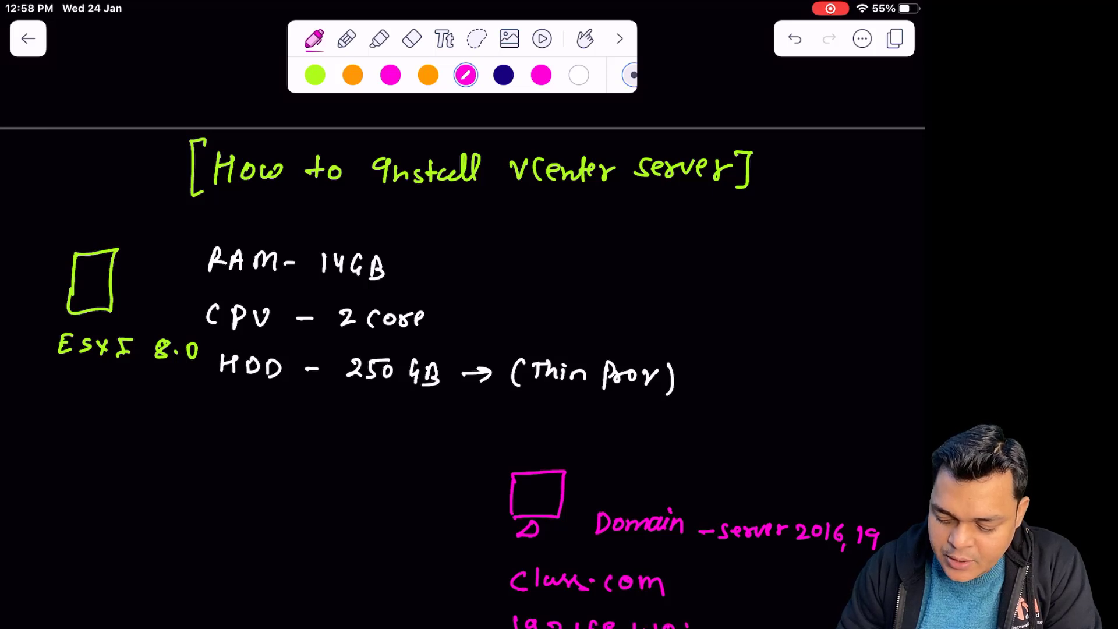
click(315, 76)
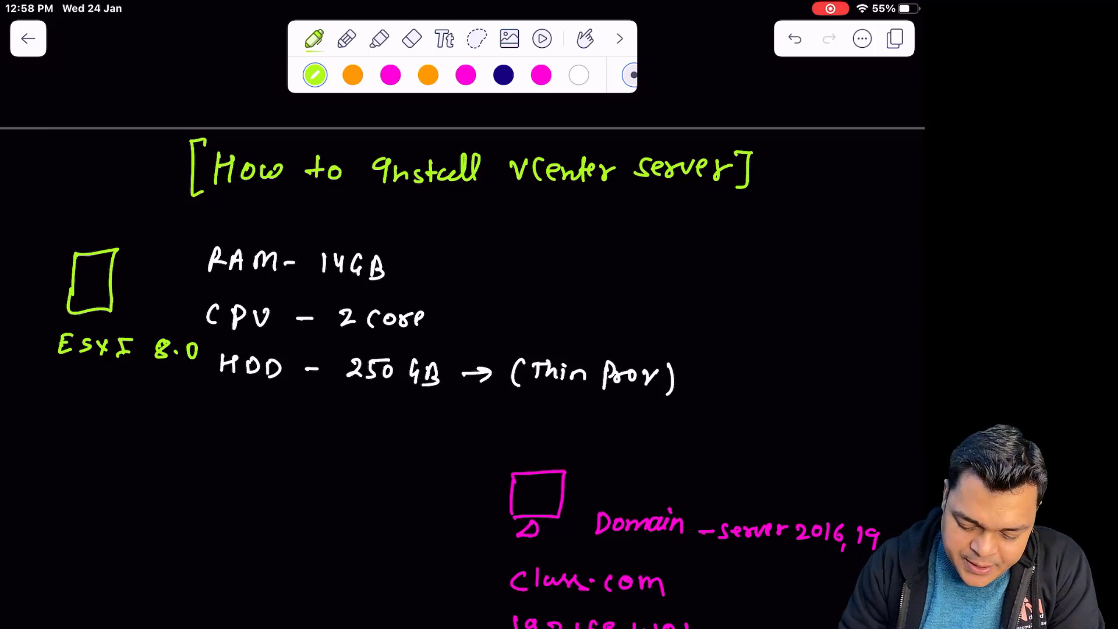
Write step '1- Configure manual IP' below the requirements
drag(33, 439, 30, 461)
drag(37, 453, 71, 465)
drag(87, 453, 114, 468)
mouse_move(127, 455)
mouse_down()
mouse_move(146, 463)
mouse_move(140, 481)
mouse_up()
drag(158, 460, 173, 470)
mouse_move(177, 466)
mouse_down()
mouse_move(320, 477)
mouse_move(320, 455)
mouse_move(342, 475)
mouse_up()
mouse_move(334, 483)
mouse_down()
mouse_move(350, 481)
mouse_move(353, 463)
mouse_move(358, 491)
mouse_up()
mouse_move(357, 468)
mouse_down()
mouse_move(360, 481)
mouse_move(397, 488)
mouse_move(400, 479)
mouse_up()
mouse_move(412, 479)
mouse_down()
mouse_move(410, 490)
mouse_move(428, 472)
mouse_up()
drag(428, 472, 431, 495)
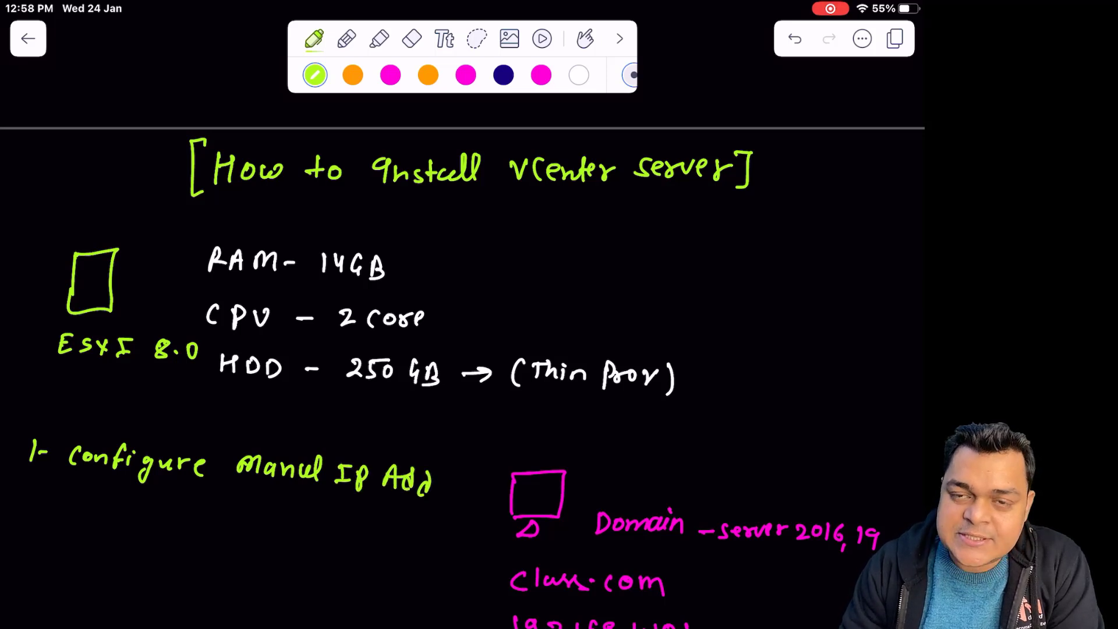
Begin step 2 with '2- Add ESXI'
scroll(463, 364, down, 1)
click(26, 472)
drag(17, 473, 29, 491)
mouse_move(32, 485)
mouse_down()
mouse_move(76, 474)
mouse_move(82, 497)
mouse_up()
drag(99, 474, 91, 495)
mouse_move(115, 476)
mouse_down()
mouse_move(109, 492)
mouse_move(152, 500)
mouse_up()
mouse_move(152, 499)
mouse_down()
mouse_move(170, 499)
mouse_move(172, 478)
mouse_up()
mouse_move(184, 482)
mouse_down()
mouse_move(176, 496)
mouse_move(202, 499)
mouse_up()
mouse_move(202, 484)
mouse_down()
mouse_move(191, 500)
mouse_move(211, 502)
mouse_up()
mouse_move(206, 503)
mouse_down()
mouse_move(221, 502)
mouse_move(223, 484)
mouse_move(254, 506)
mouse_up()
Finish step 2 with 'to member of Domain'
drag(244, 494, 271, 495)
mouse_move(288, 493)
mouse_down()
mouse_move(291, 507)
mouse_move(324, 505)
mouse_up()
mouse_move(328, 496)
mouse_down()
mouse_move(343, 508)
mouse_move(394, 498)
mouse_up()
drag(414, 504, 421, 521)
drag(417, 504, 439, 507)
drag(454, 505, 482, 523)
drag(481, 516, 524, 532)
drag(526, 525, 547, 532)
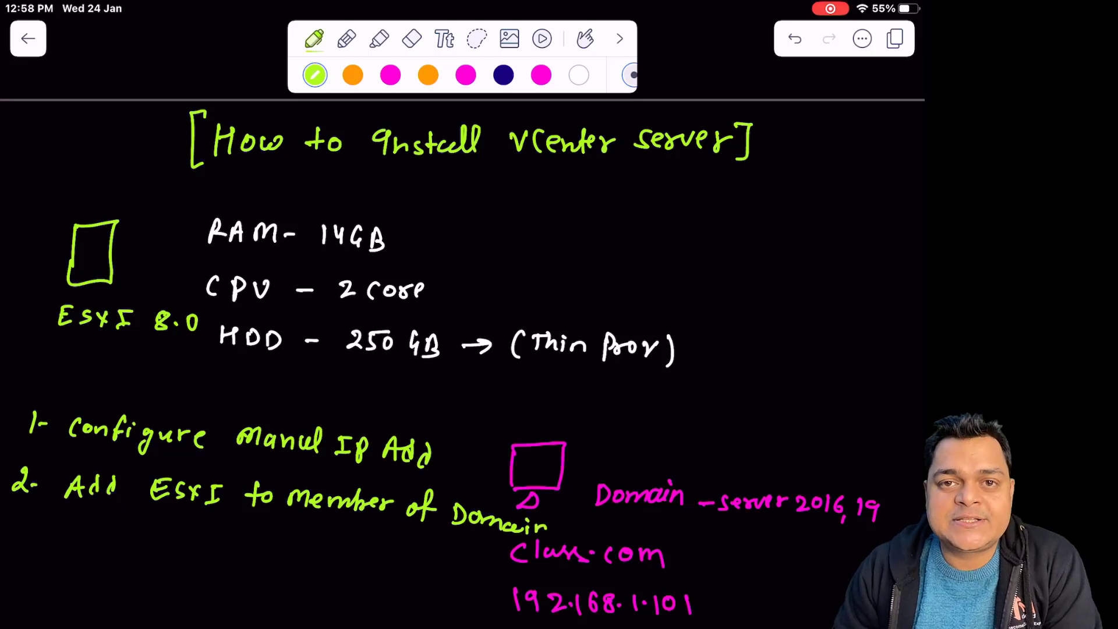
Write step '3- Configure DNS Record'
drag(16, 530, 16, 551)
mouse_move(32, 547)
mouse_down()
mouse_move(78, 557)
mouse_move(93, 545)
mouse_move(111, 558)
mouse_up()
mouse_move(124, 540)
mouse_down()
mouse_move(119, 561)
mouse_move(127, 550)
mouse_up()
mouse_move(130, 550)
mouse_down()
mouse_move(139, 569)
mouse_move(180, 560)
mouse_move(231, 572)
mouse_up()
mouse_move(250, 571)
mouse_down()
mouse_move(251, 553)
mouse_move(269, 551)
mouse_up()
mouse_move(284, 553)
mouse_down()
mouse_move(274, 572)
mouse_move(334, 574)
mouse_up()
mouse_move(332, 568)
mouse_down()
mouse_move(349, 576)
mouse_move(365, 565)
mouse_up()
mouse_move(374, 574)
mouse_down()
mouse_move(383, 564)
mouse_move(390, 576)
mouse_up()
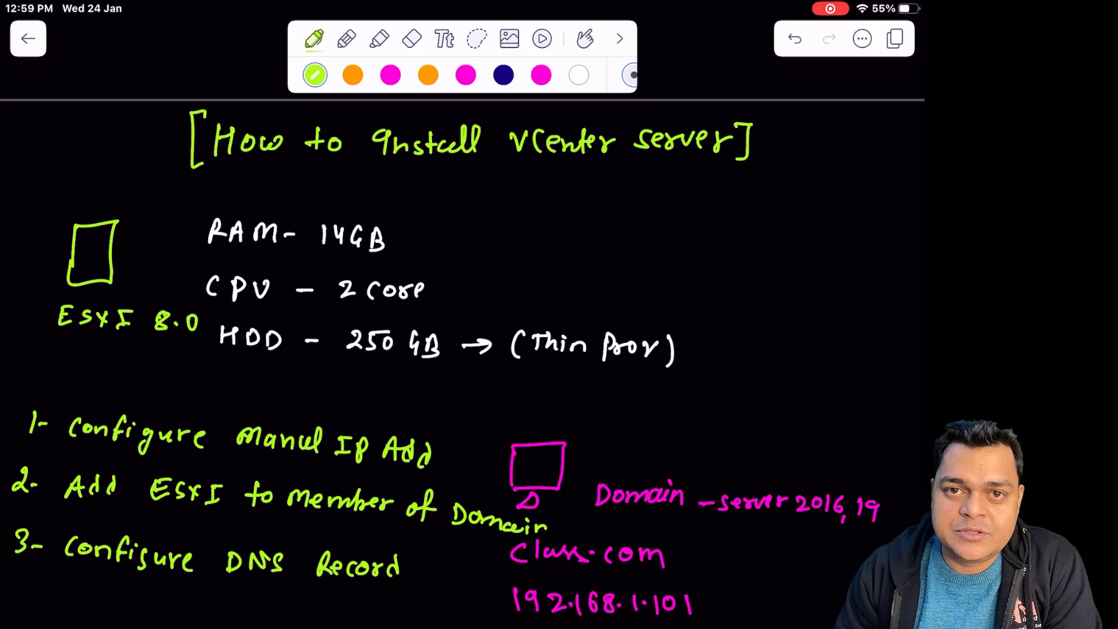
Write step '4- Download vCenter server'
drag(16, 592, 25, 616)
drag(33, 607, 74, 616)
mouse_move(73, 595)
mouse_down()
mouse_move(75, 615)
mouse_move(144, 605)
mouse_move(153, 618)
mouse_up()
drag(166, 597, 167, 622)
mouse_move(192, 610)
mouse_down()
mouse_move(201, 619)
mouse_move(220, 602)
mouse_move(222, 628)
mouse_move(256, 627)
mouse_up()
mouse_move(256, 628)
mouse_down()
mouse_move(263, 611)
mouse_move(313, 627)
mouse_up()
mouse_move(322, 611)
mouse_down()
mouse_move(322, 628)
mouse_move(333, 620)
mouse_up()
drag(332, 626, 389, 627)
mouse_move(407, 621)
mouse_down()
mouse_move(393, 628)
mouse_move(497, 621)
mouse_up()
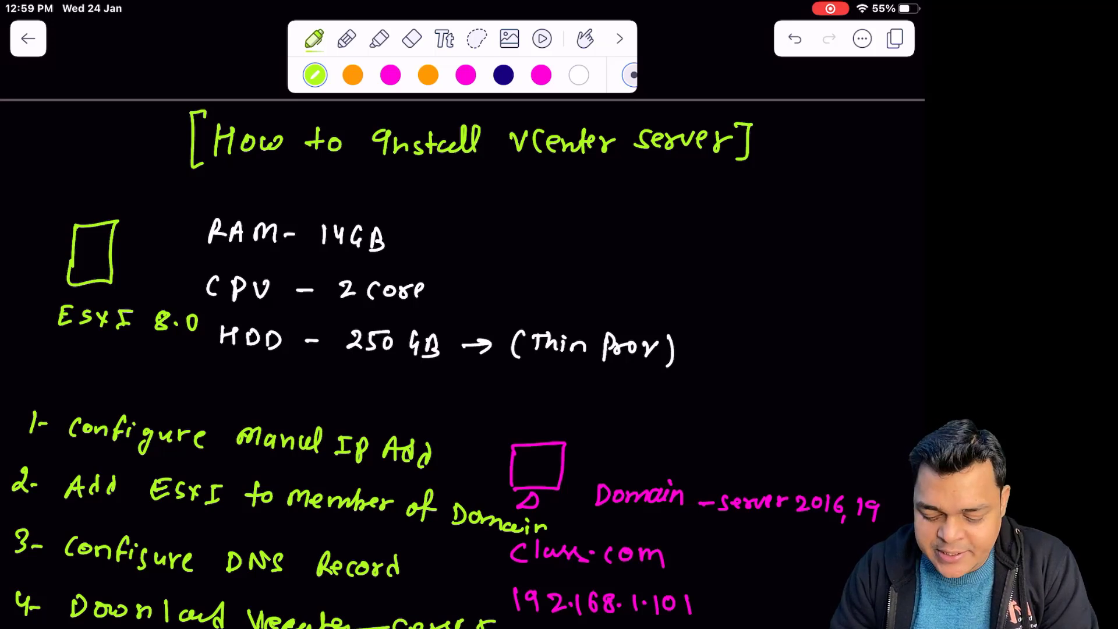
Draw a green double-headed curved arrow between the domain box and the ESXi box
mouse_move(564, 455)
mouse_down()
mouse_move(573, 449)
mouse_move(463, 407)
mouse_move(121, 383)
mouse_move(70, 285)
mouse_up()
mouse_move(70, 286)
mouse_down()
mouse_move(58, 301)
mouse_move(78, 293)
mouse_up()
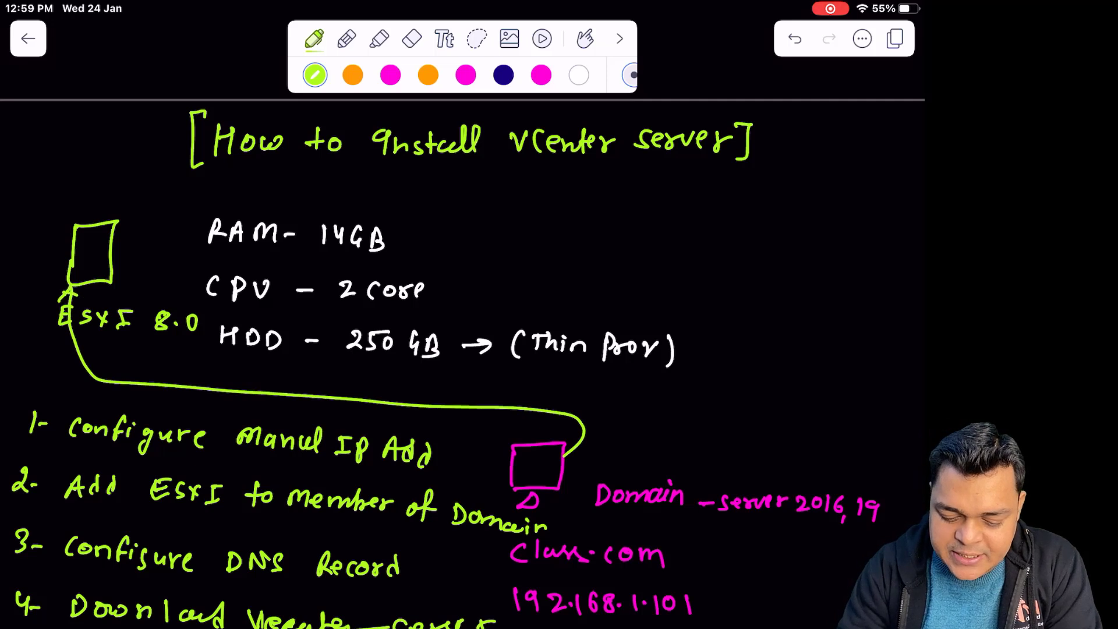
drag(574, 432, 563, 452)
drag(562, 452, 576, 459)
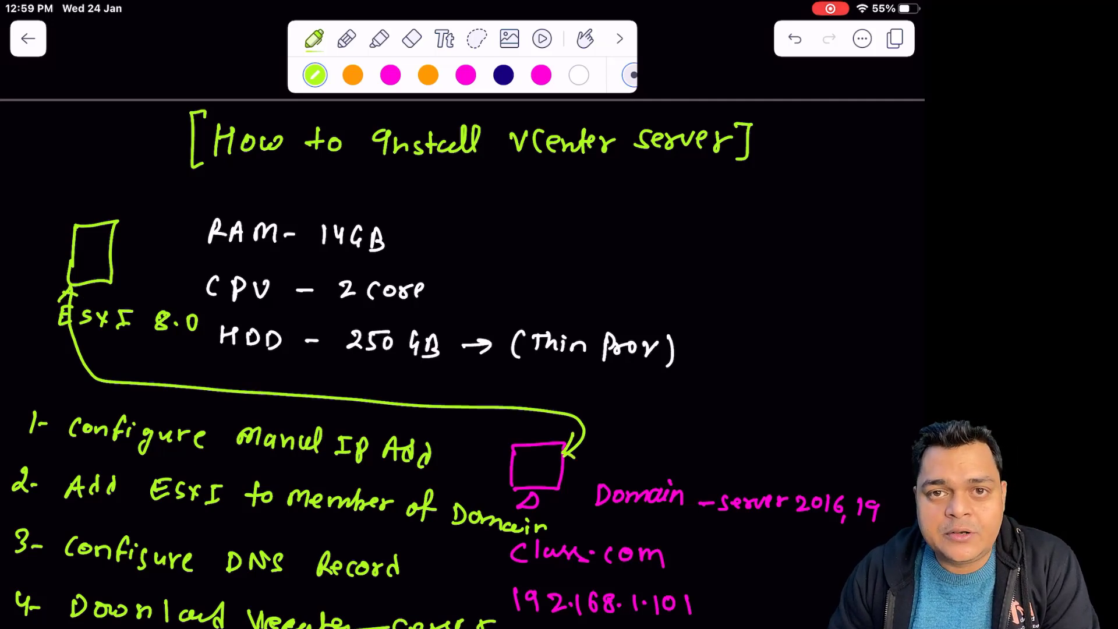
Strike a line through 'to member' in step 2
drag(256, 486, 306, 482)
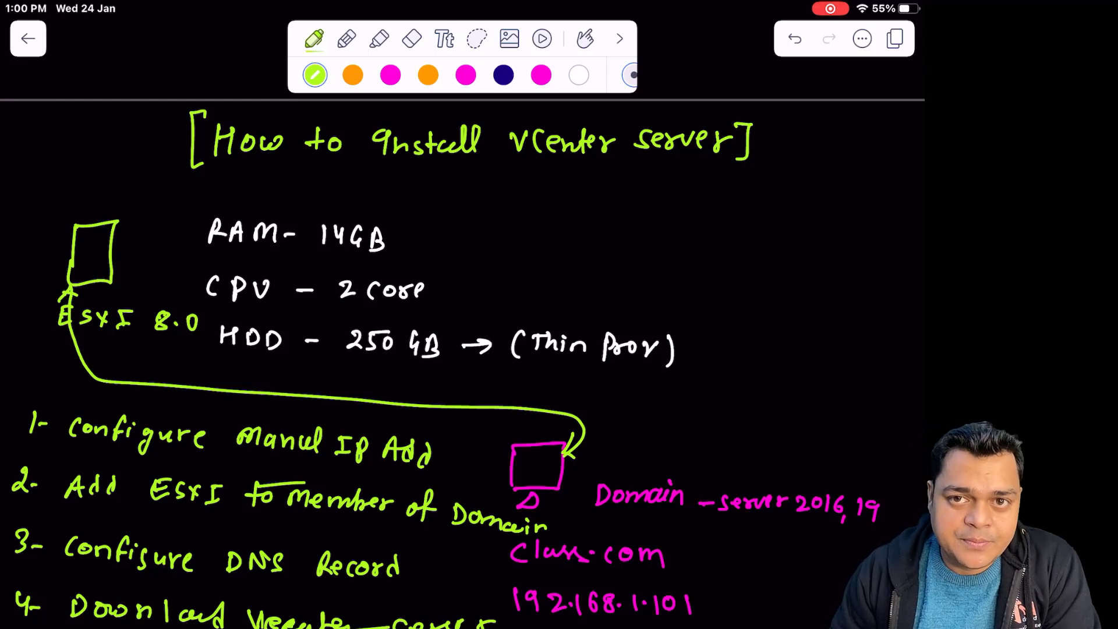
scroll(463, 338, down, 2)
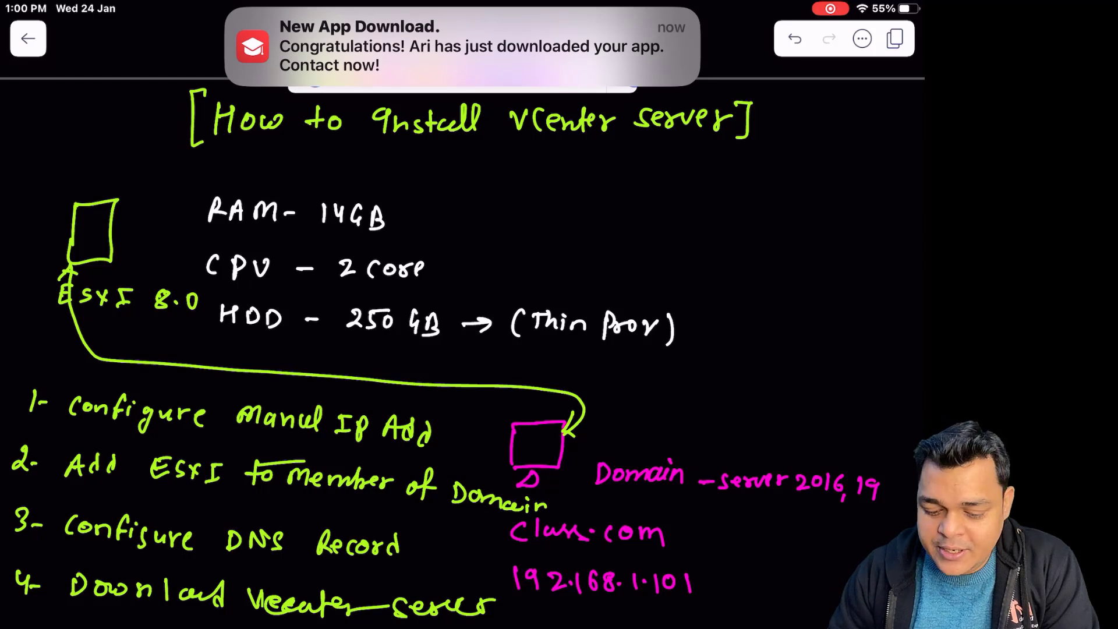
scroll(462, 353, up, 1)
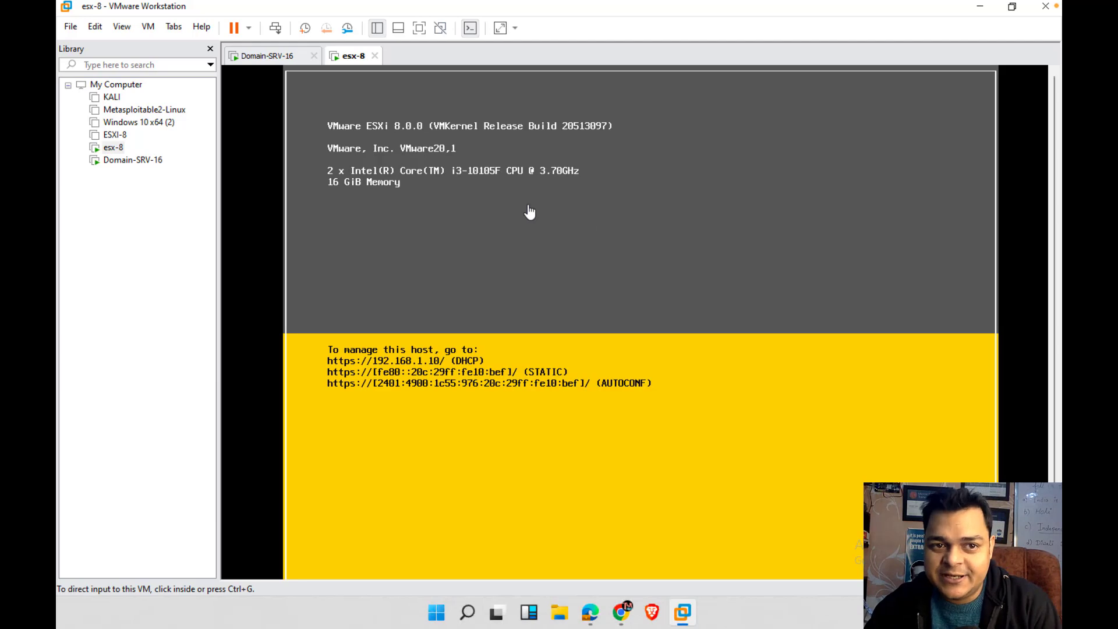
Check the esx-8 tab, then show Domain-SRV-16 in full-screen mode
click(283, 63)
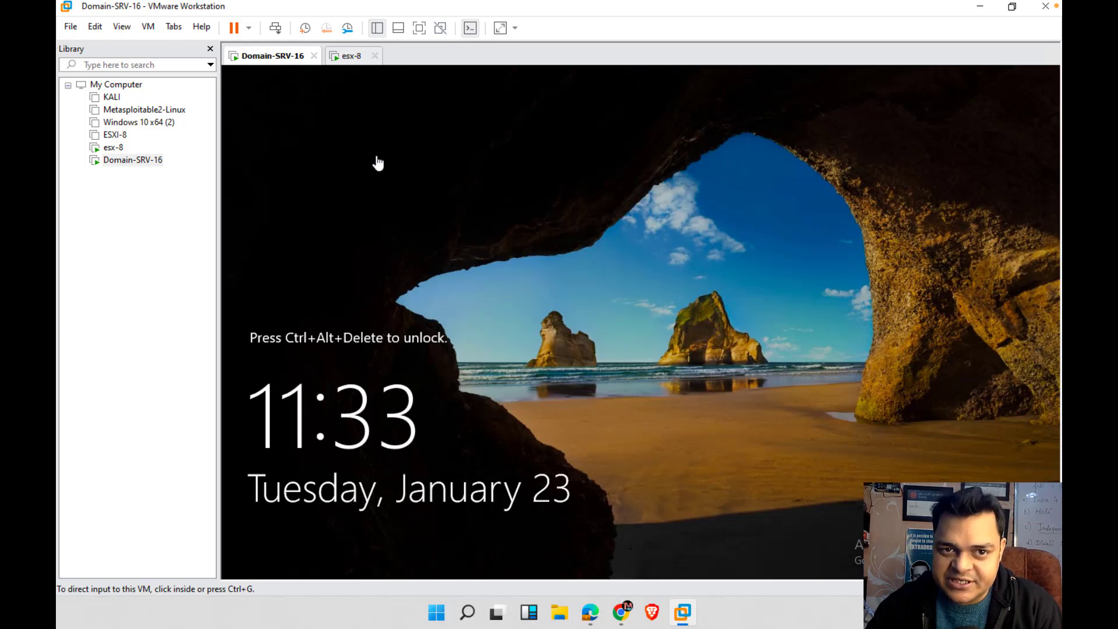
click(355, 63)
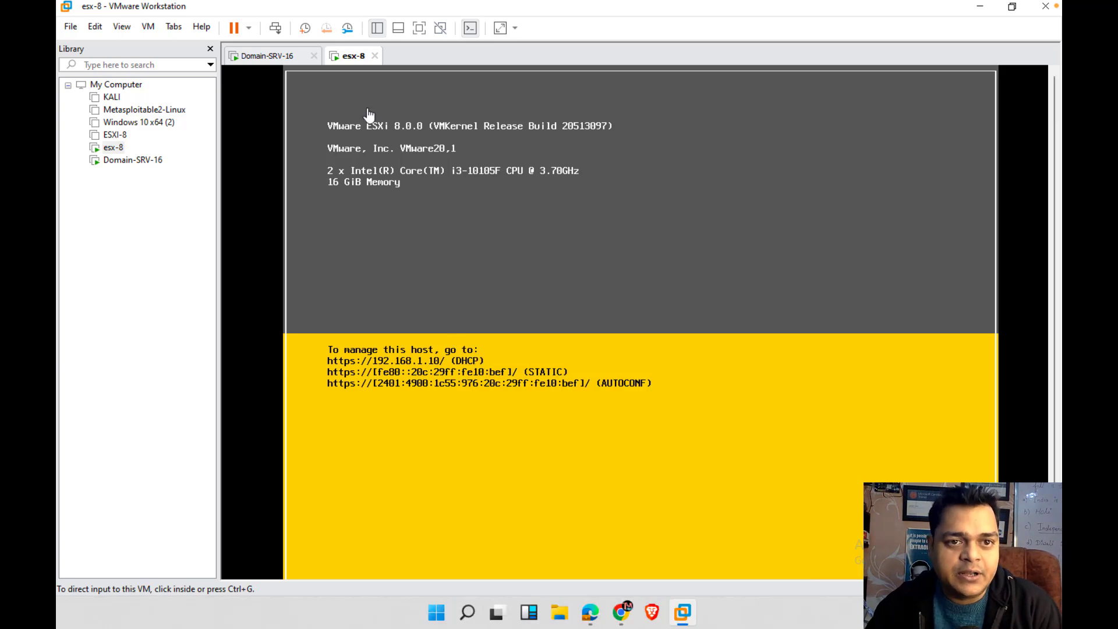
click(418, 28)
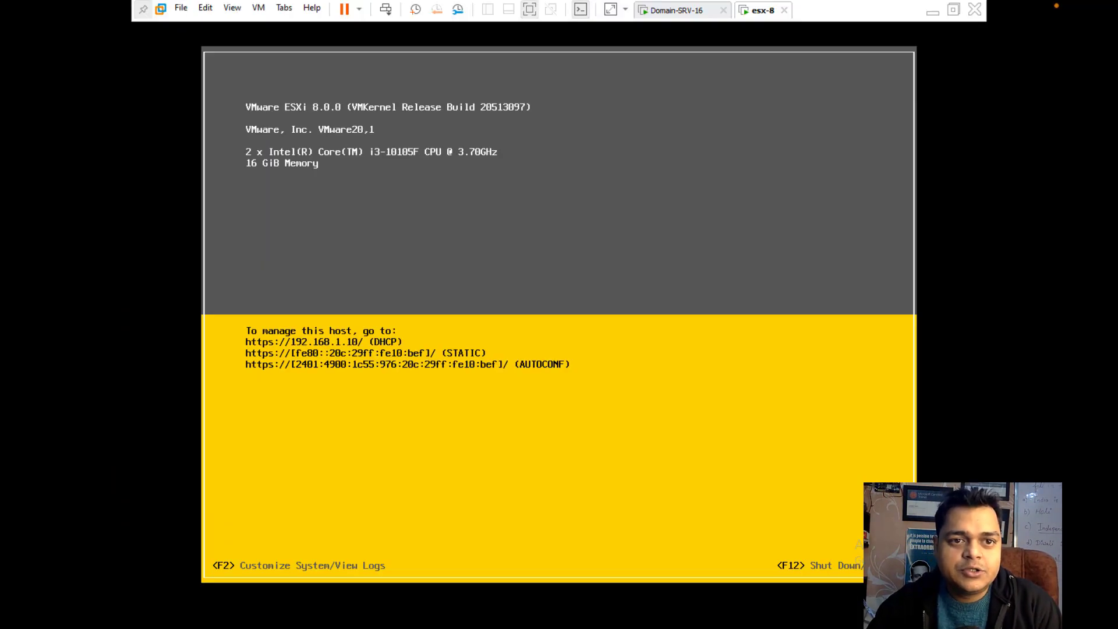
click(676, 11)
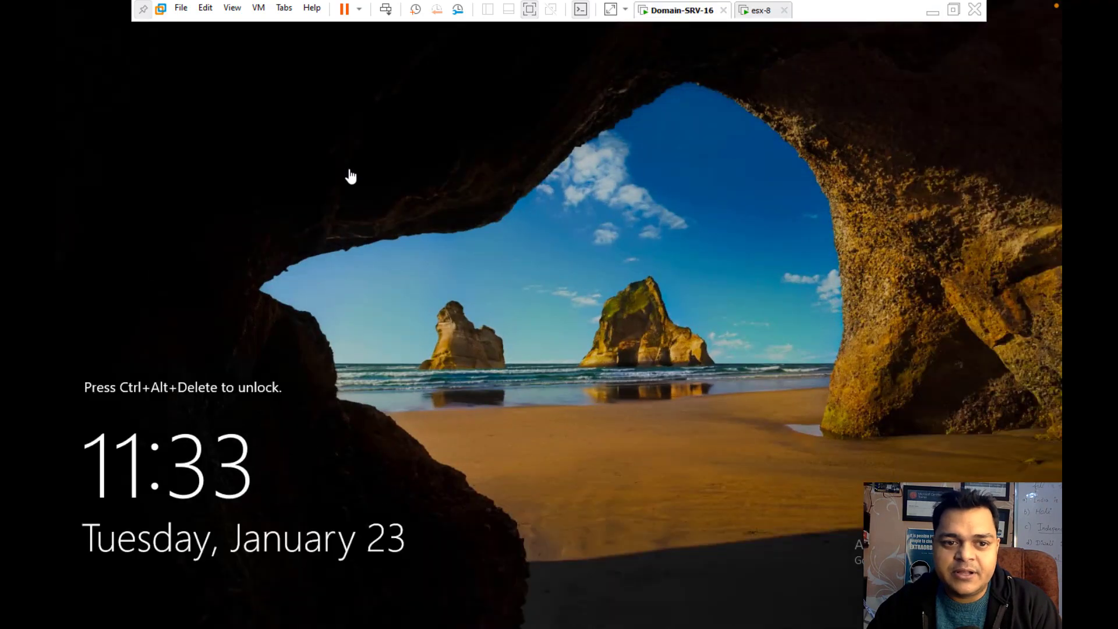
Sign in to Domain-SRV-16 with the Administrator password
click(385, 9)
click(484, 374)
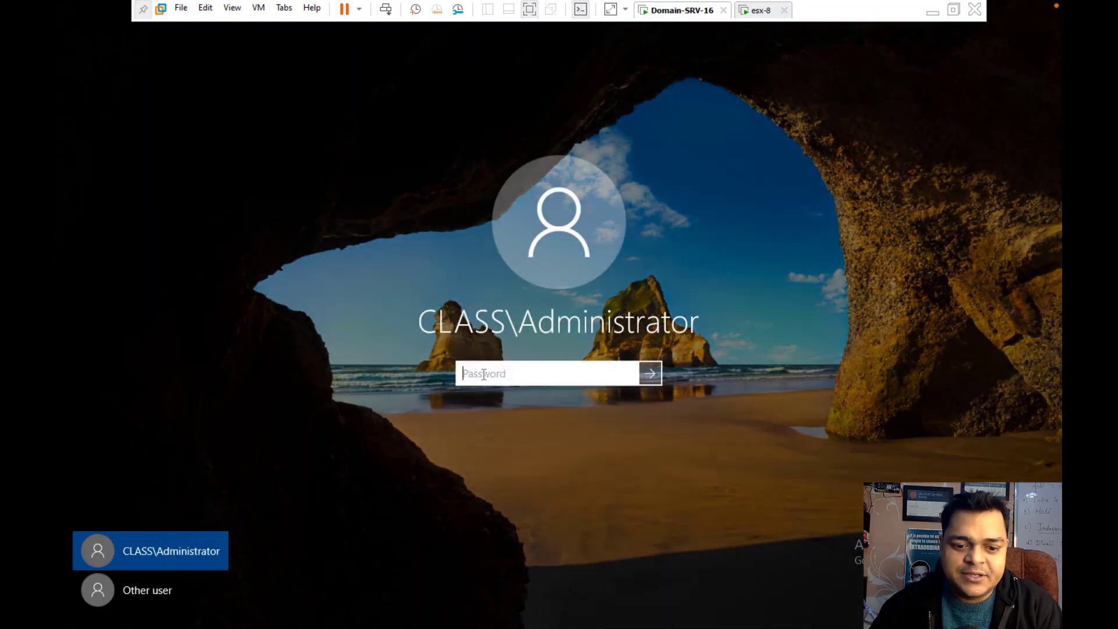
text(••••••••)
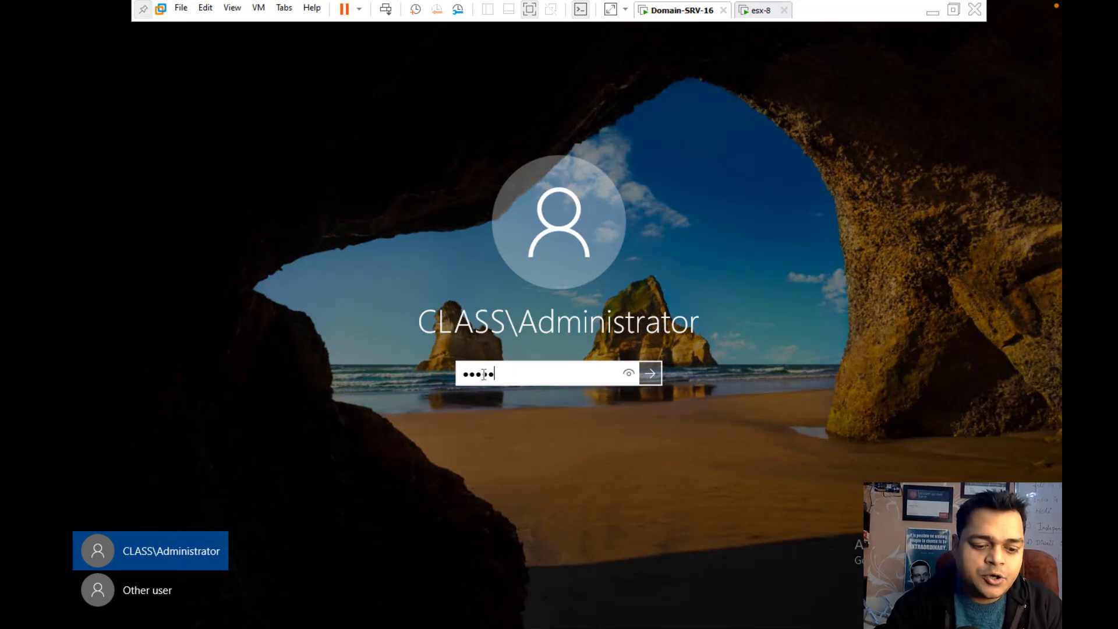
text(•)
key(Return)
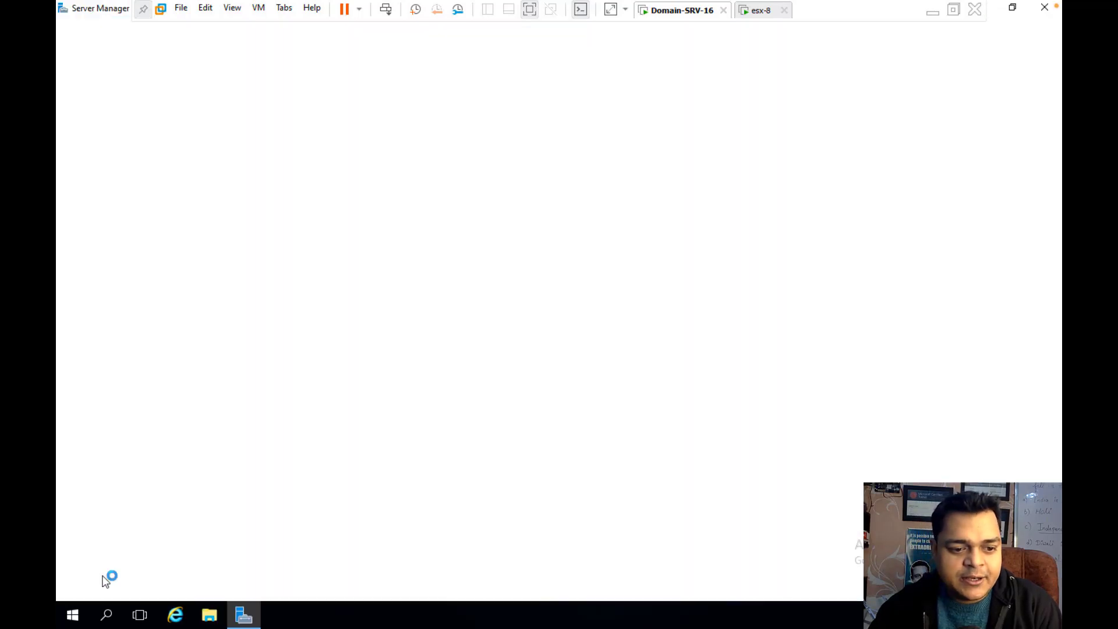
Open Network Connections by running ncpa.cpl
right_click(73, 615)
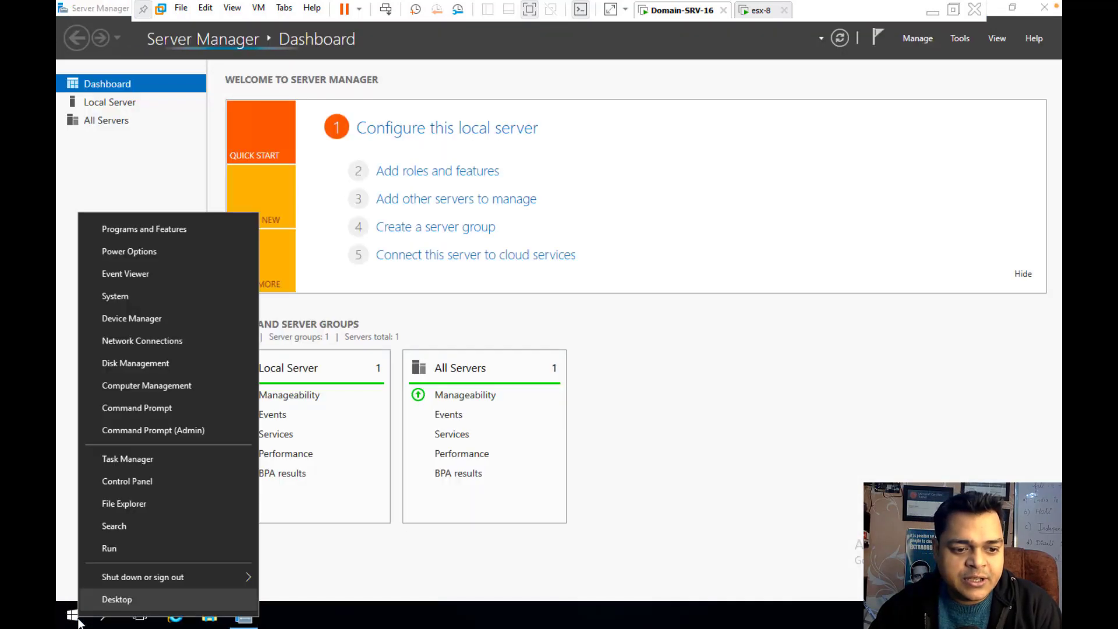
click(124, 552)
text(nc)
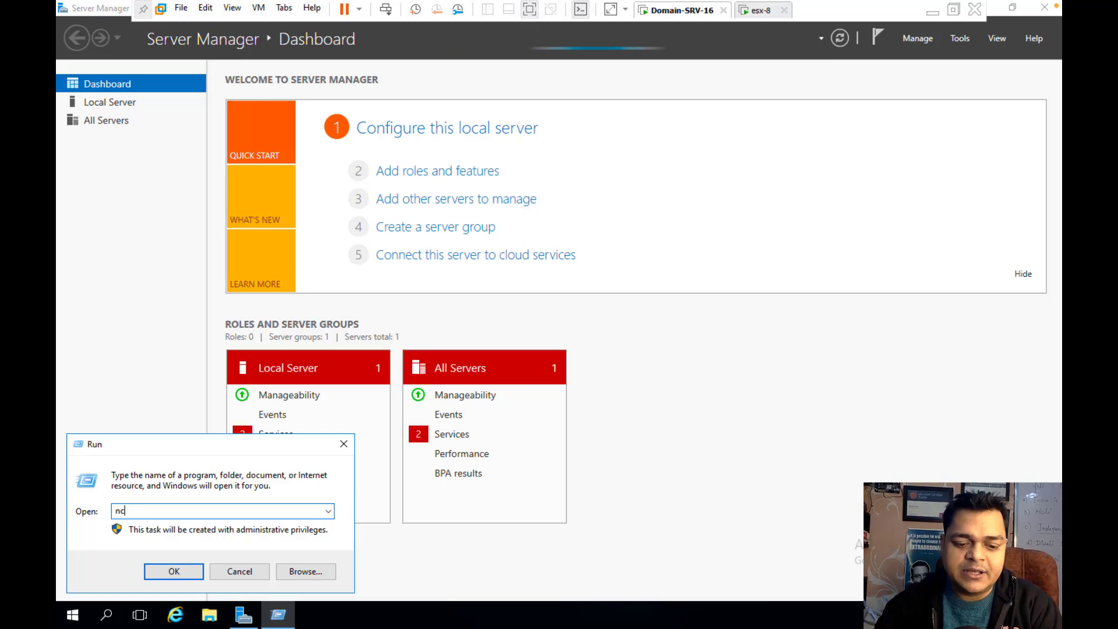
text(pa.cpl)
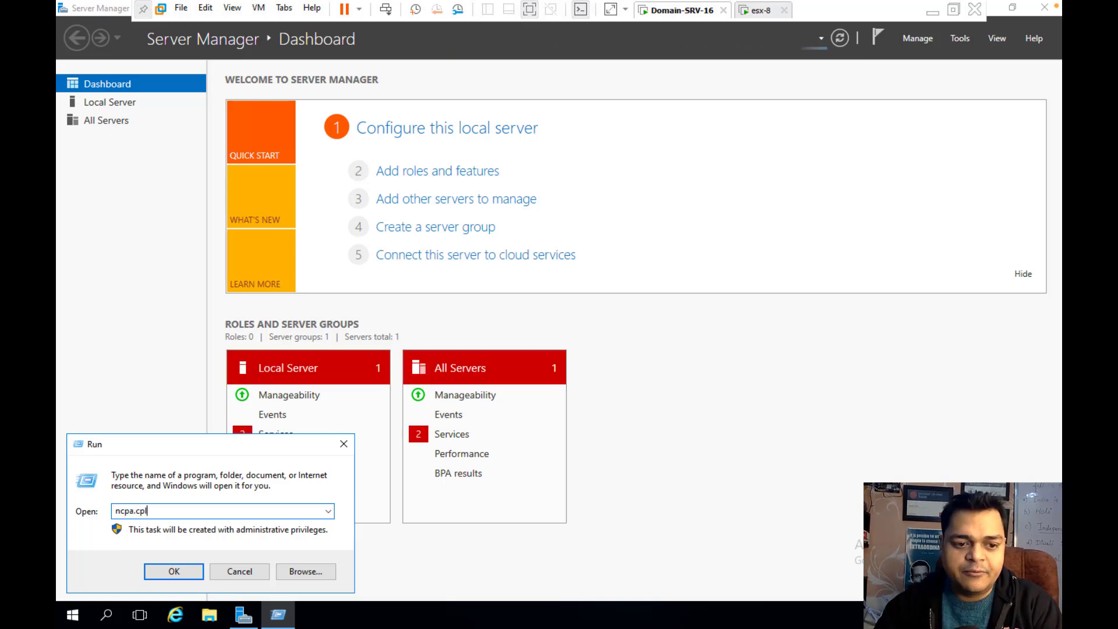
key(Return)
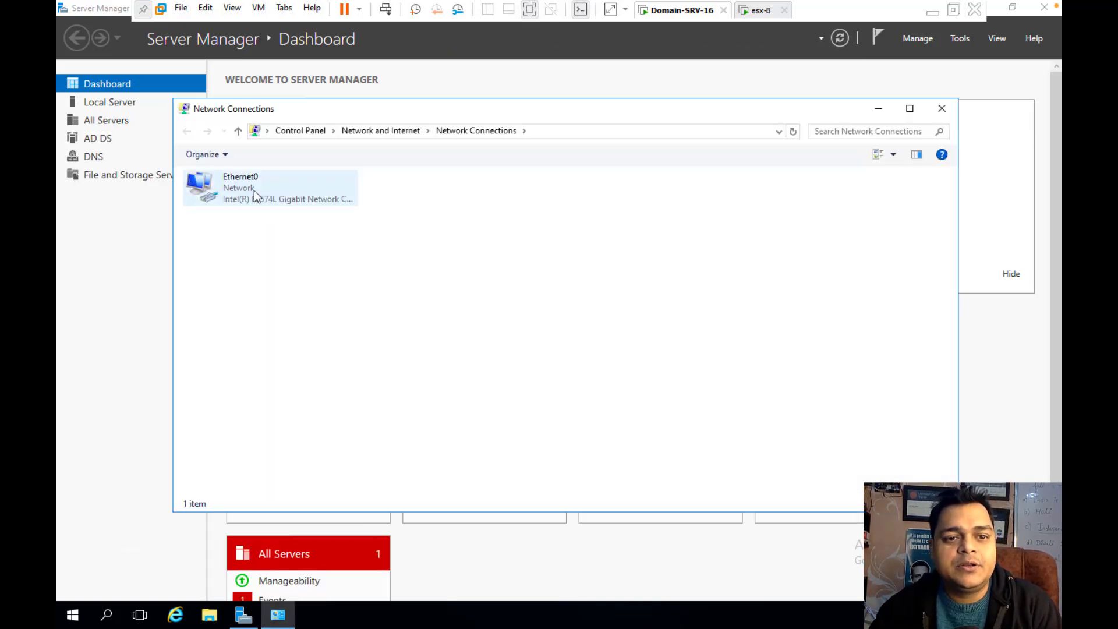
Set Ethernet0's IPv4 DNS to 192.168.1.101 preferred and 8.8.8.8 alternate, and apply
right_click(254, 190)
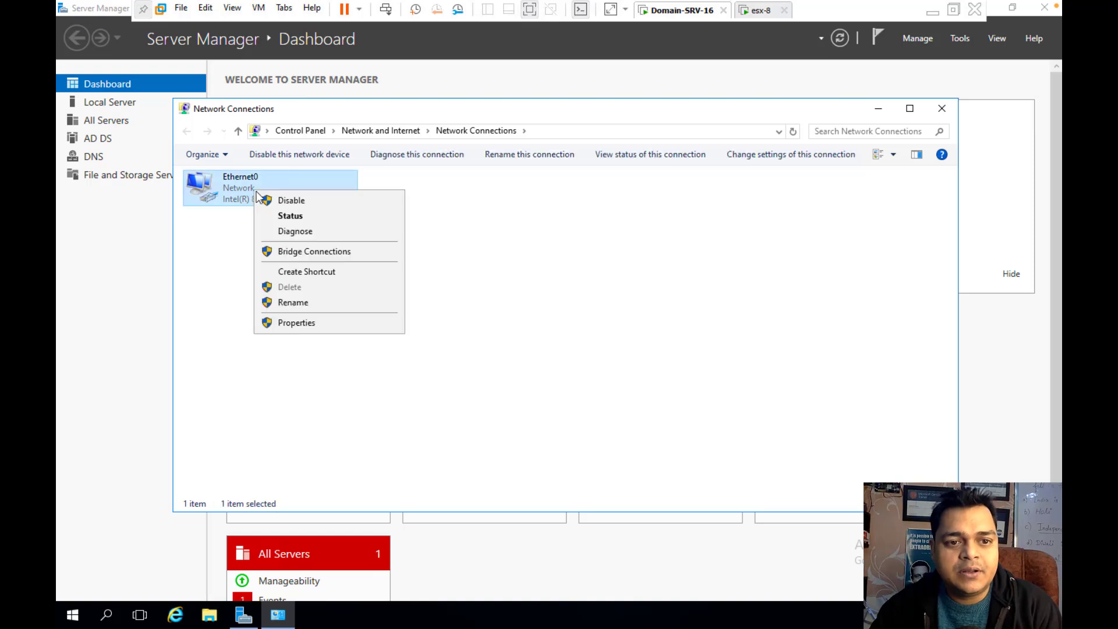
click(304, 322)
double_click(350, 315)
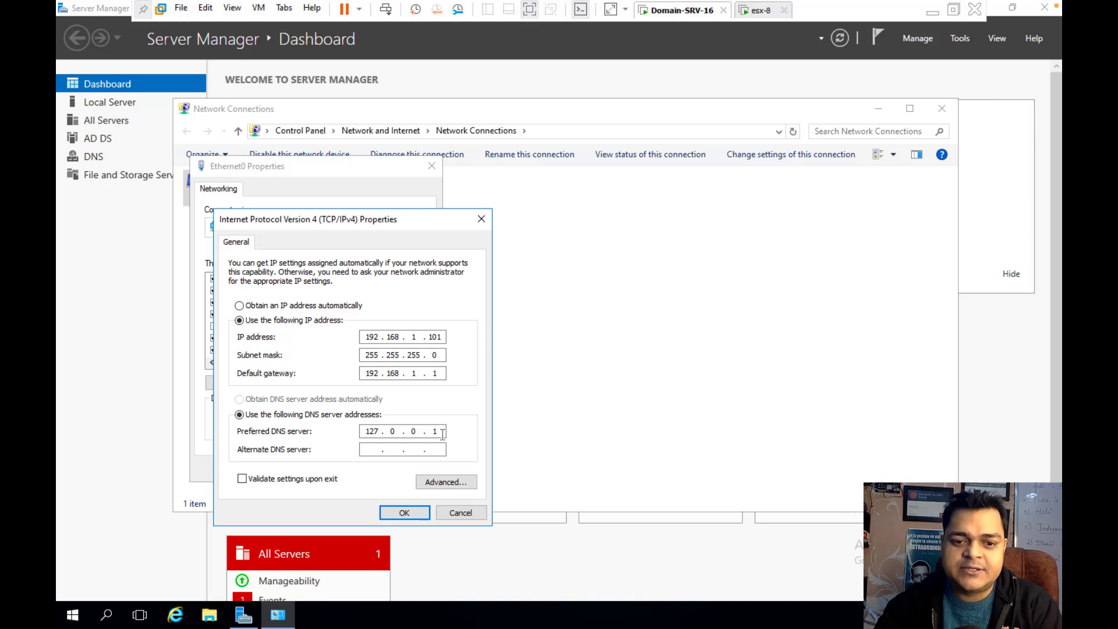
key(BackSpace)
key(BackSpace)
key(BackSpace)
key(BackSpace)
key(BackSpace)
key(BackSpace)
text(192 . . .)
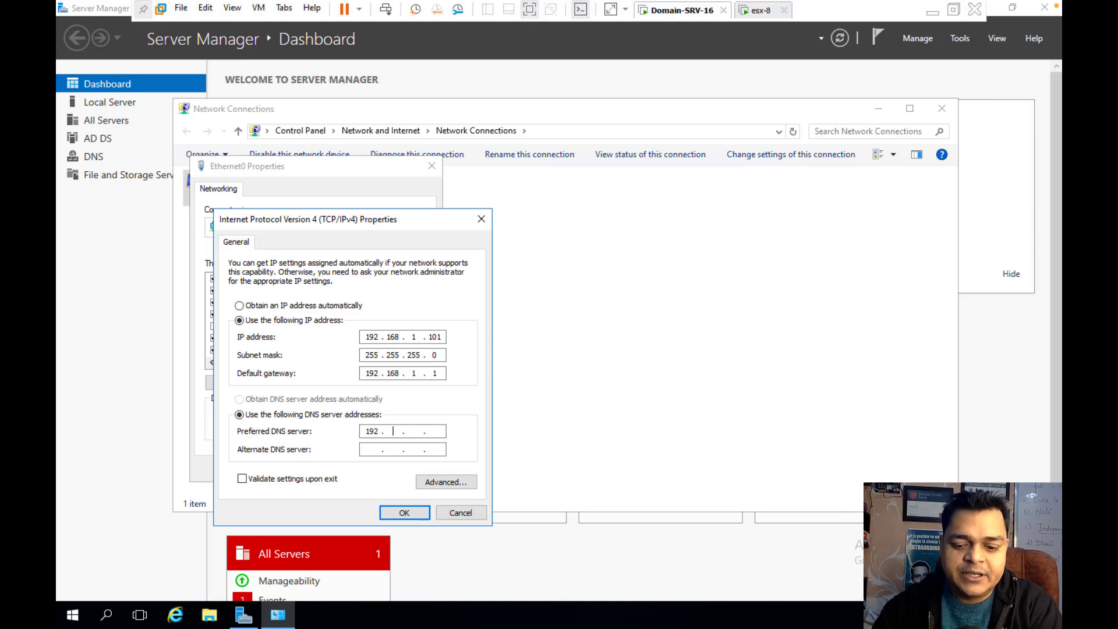
text(168 1.101)
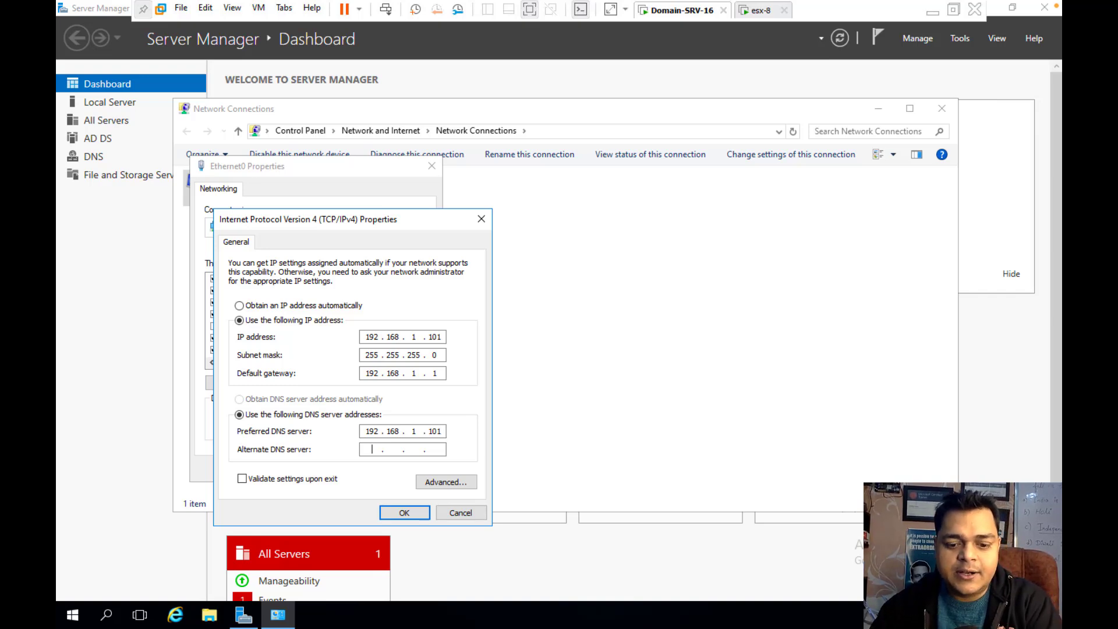
text(8.8.8.8)
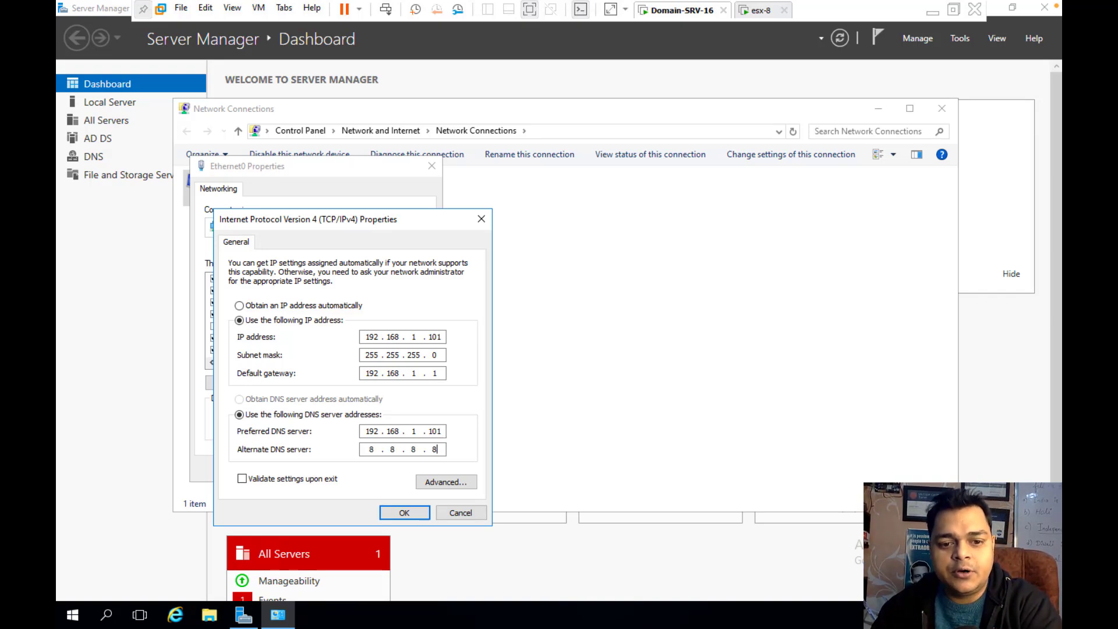
click(404, 512)
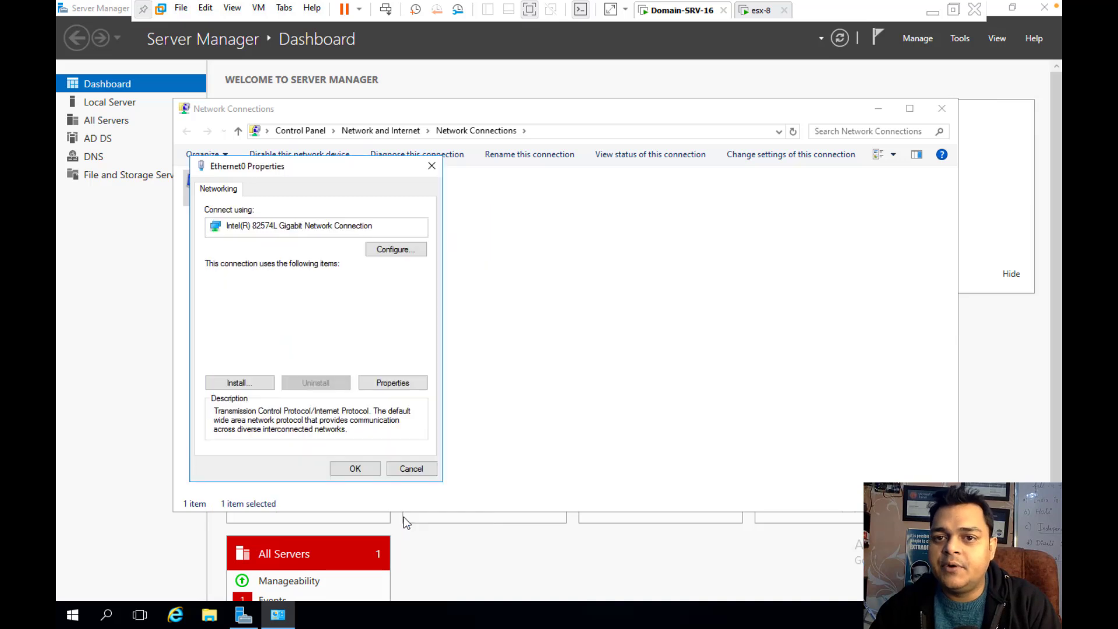
click(362, 468)
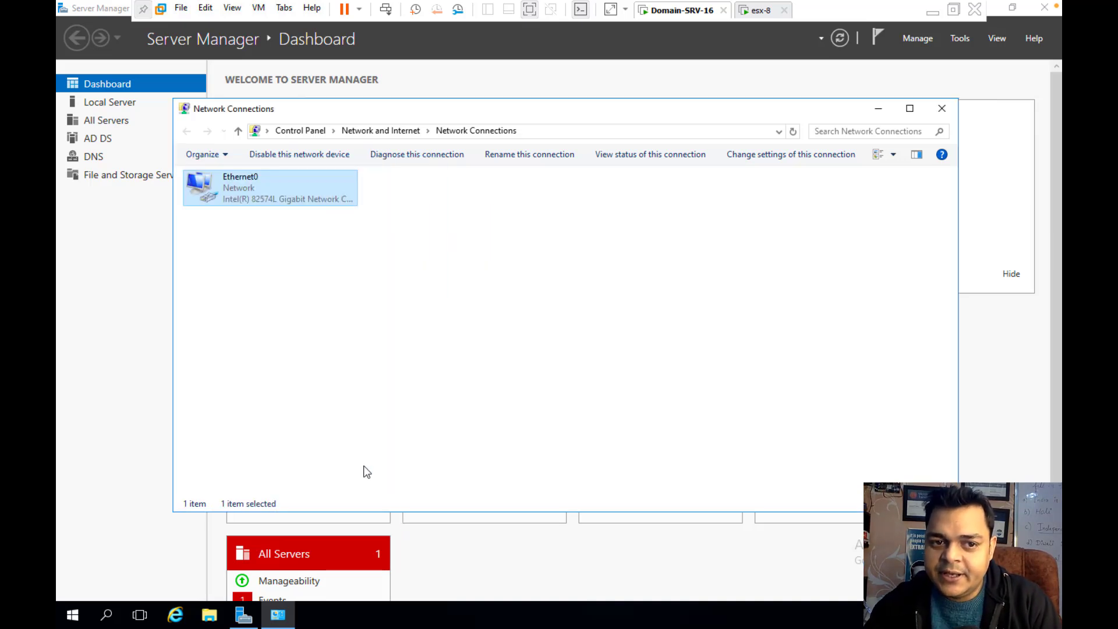
Disable and re-enable Ethernet0, then close Network Connections and Server Manager
right_click(222, 190)
click(260, 196)
right_click(247, 192)
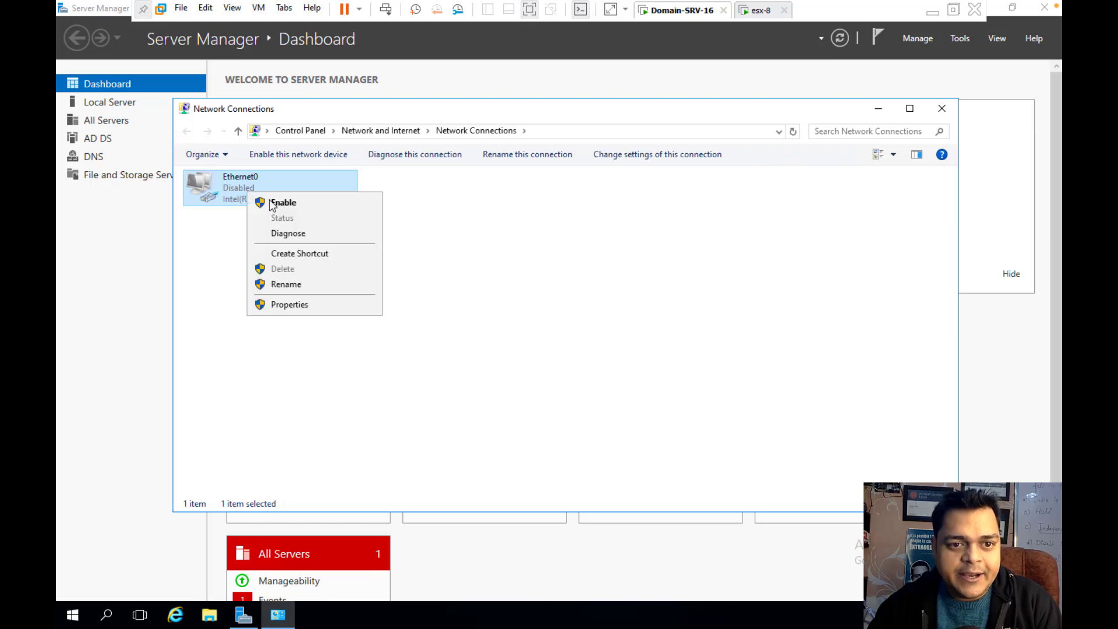
click(266, 202)
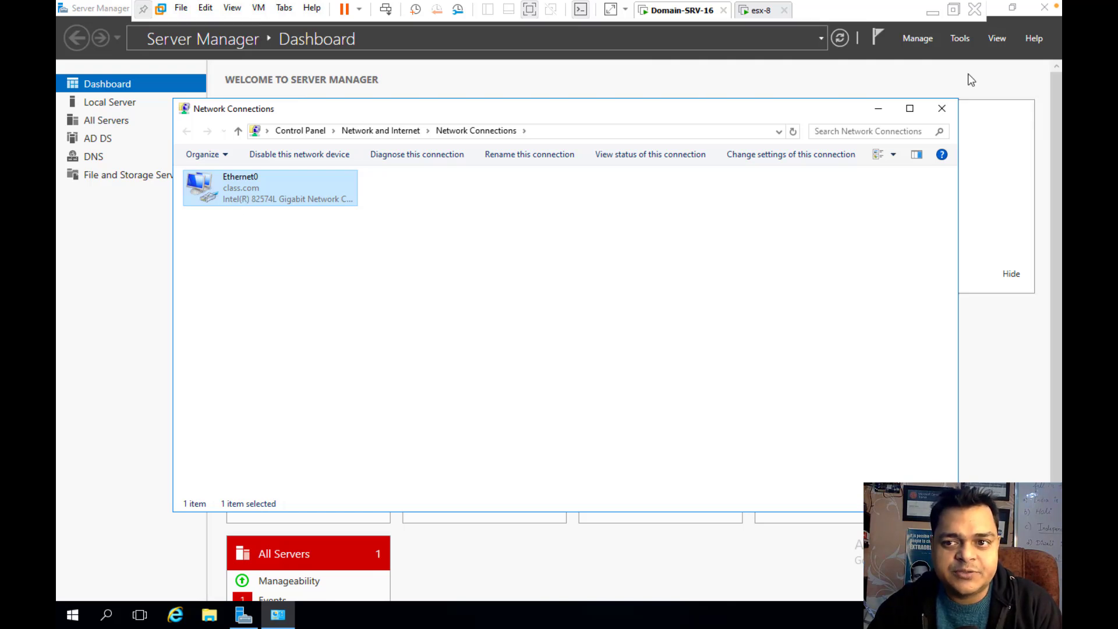
click(942, 109)
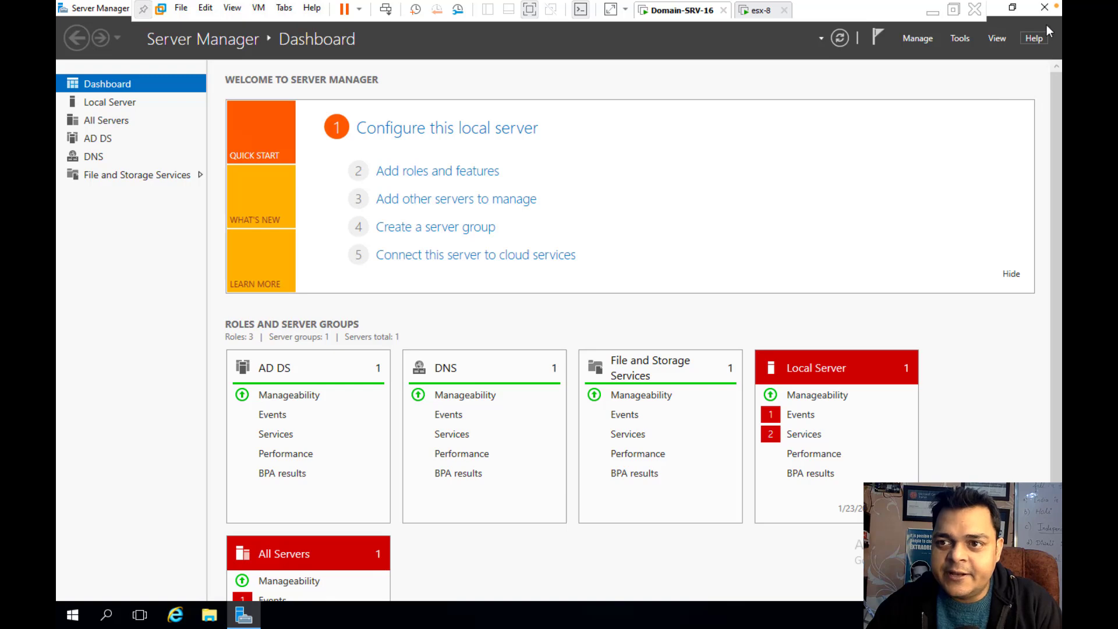
click(1045, 8)
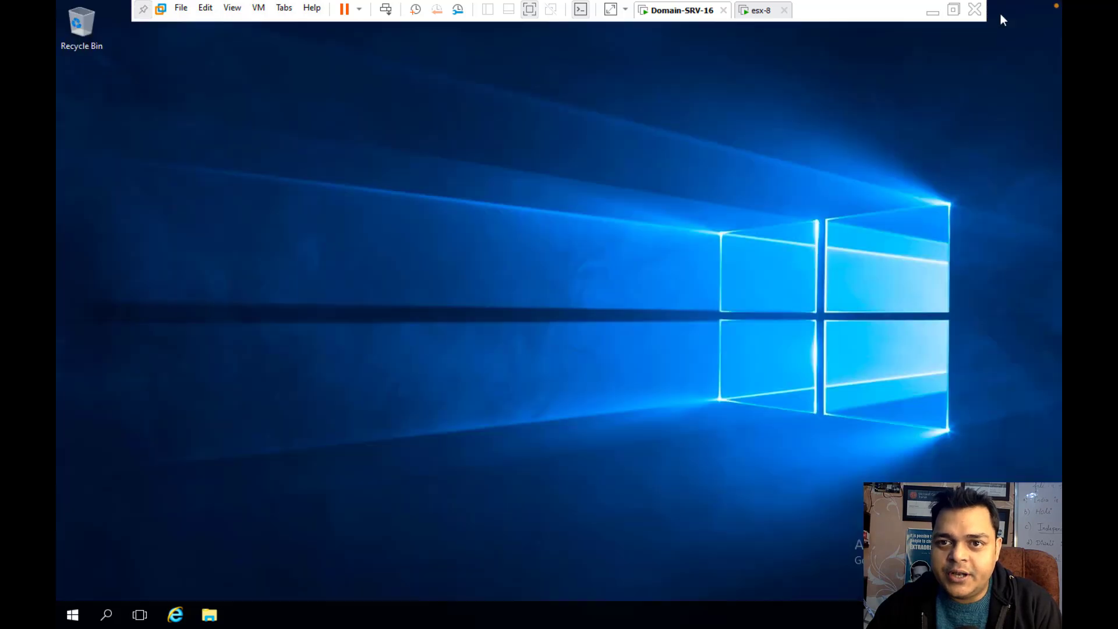
Glance at esx-8, then relaunch Server Manager on Domain-SRV-16 and expand its Tools menu
click(760, 10)
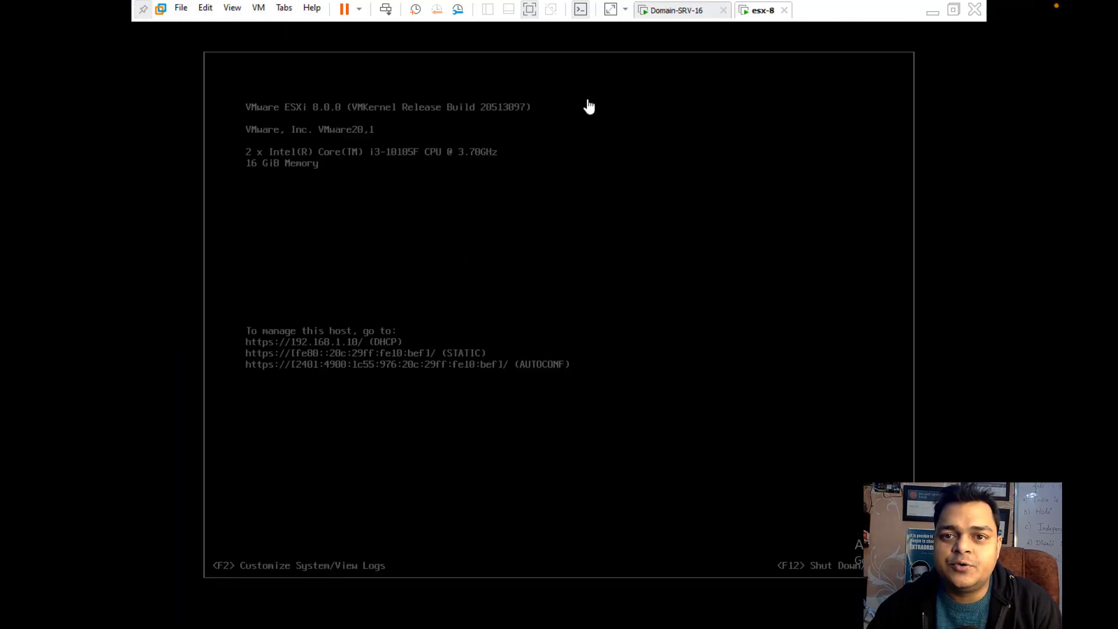
click(664, 11)
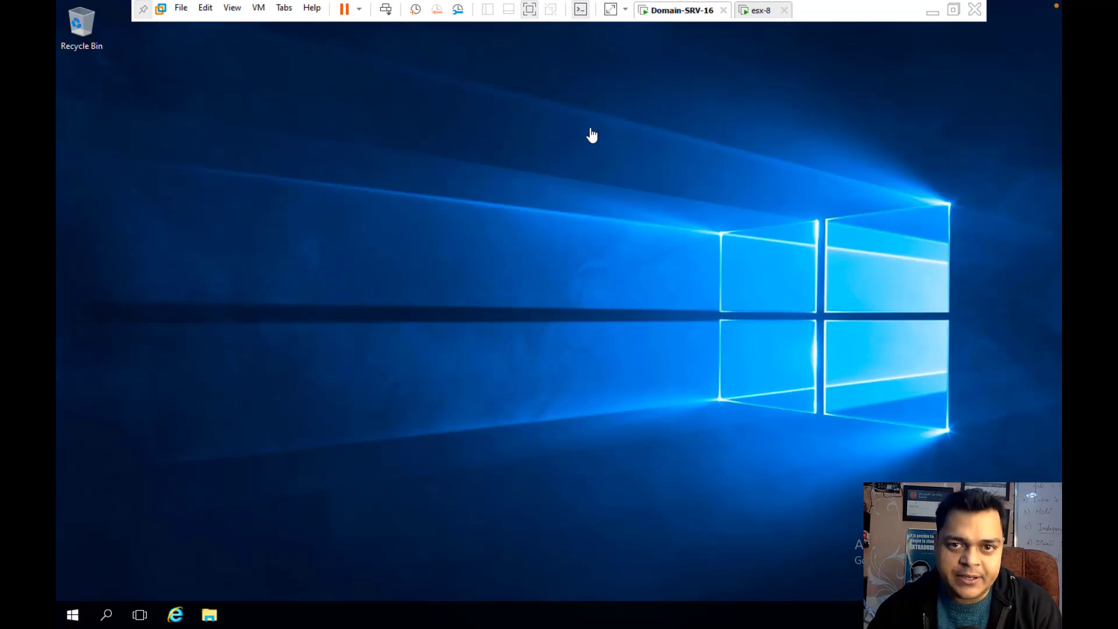
click(73, 618)
click(304, 241)
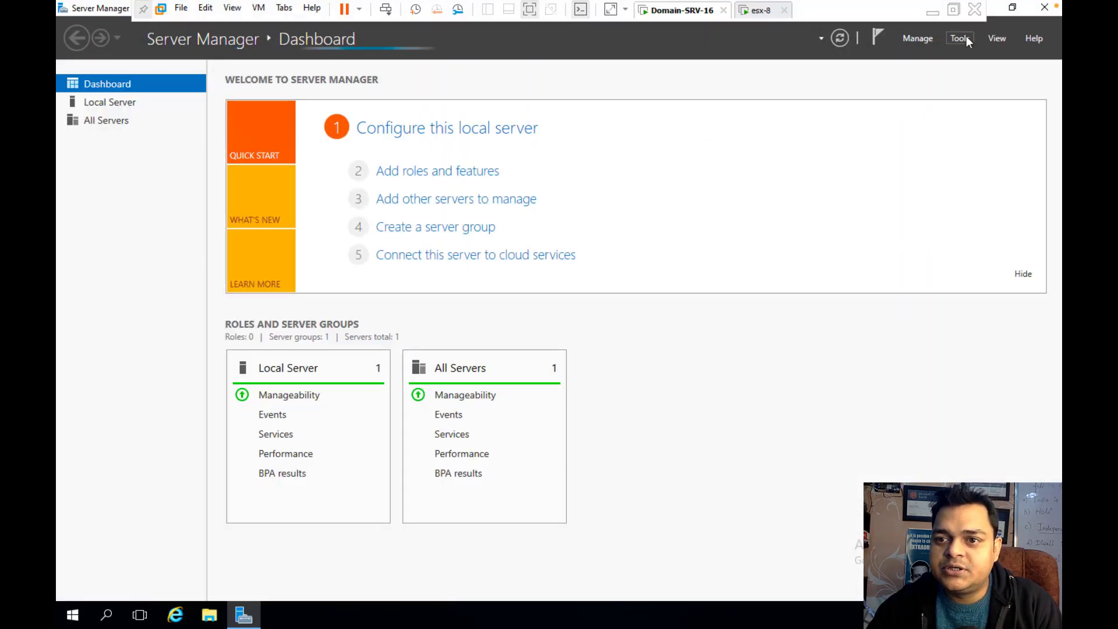
click(963, 41)
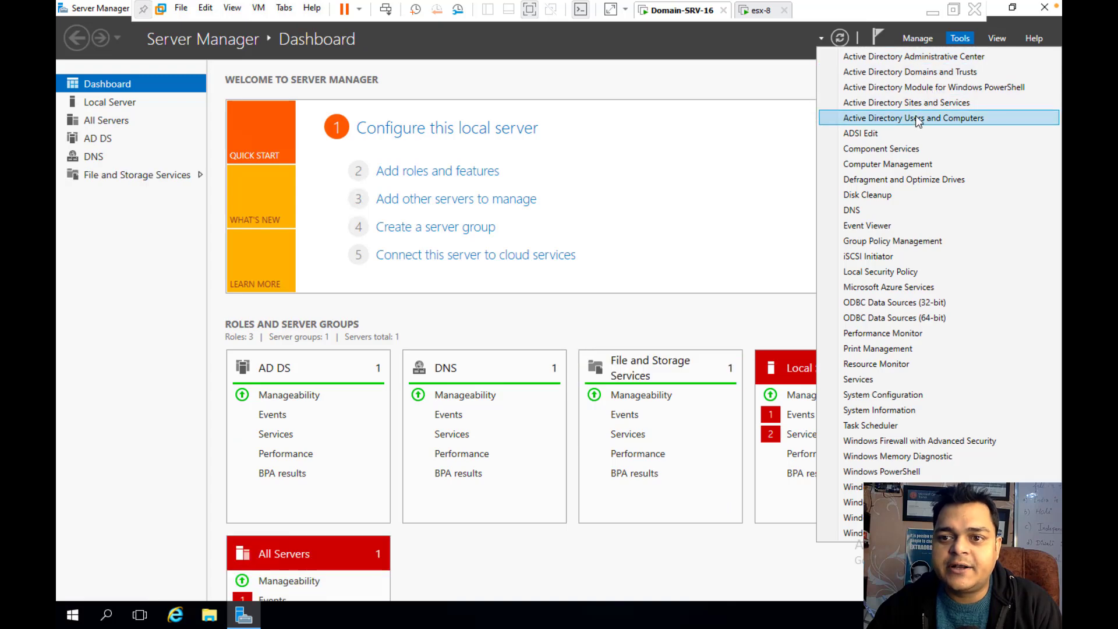
Review the class.com domain's Computers container in Active Directory Users and Computers, then close it
click(915, 116)
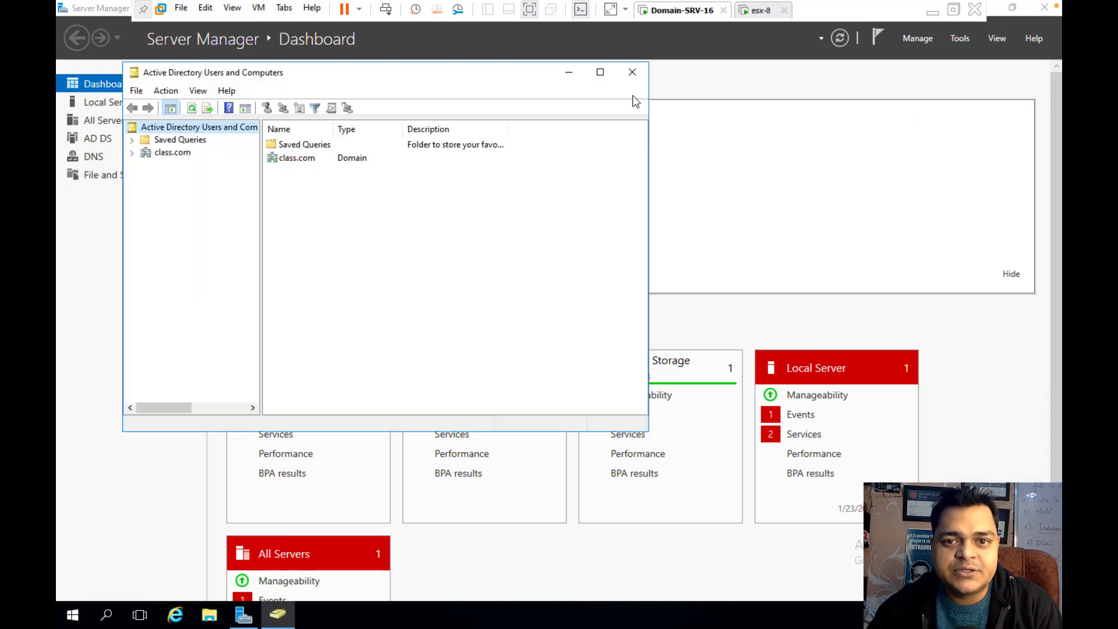
click(600, 71)
click(65, 85)
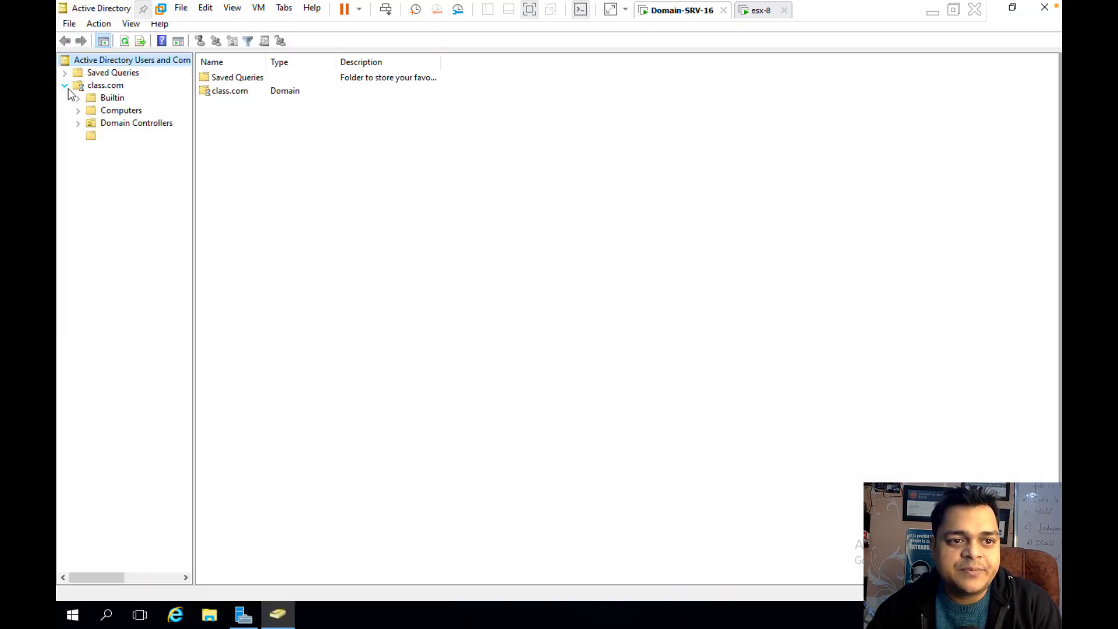
click(112, 114)
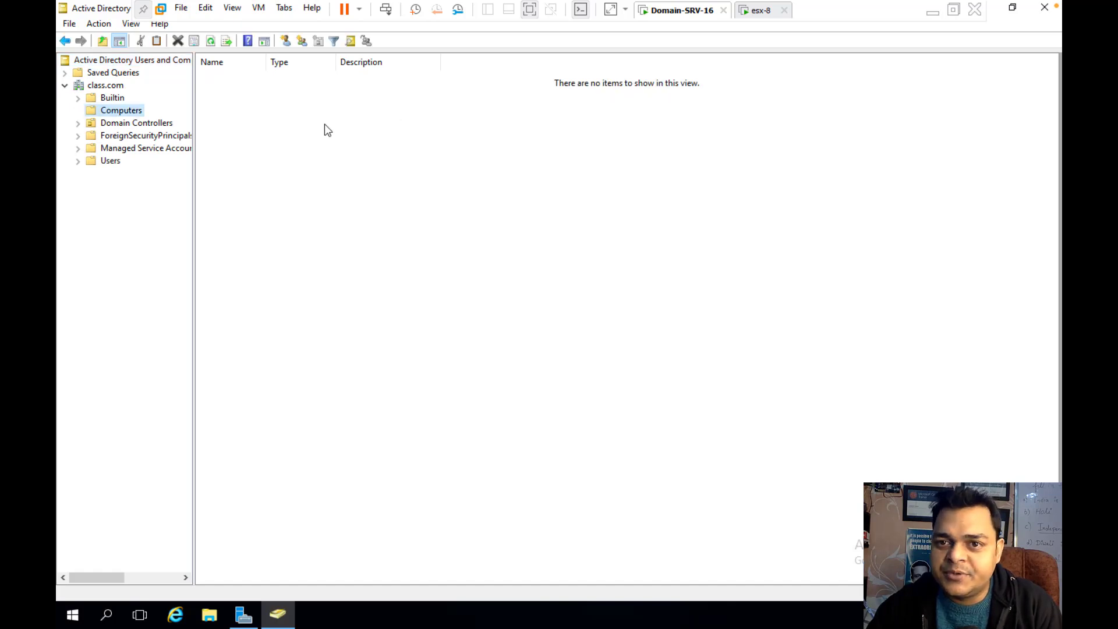
click(1045, 8)
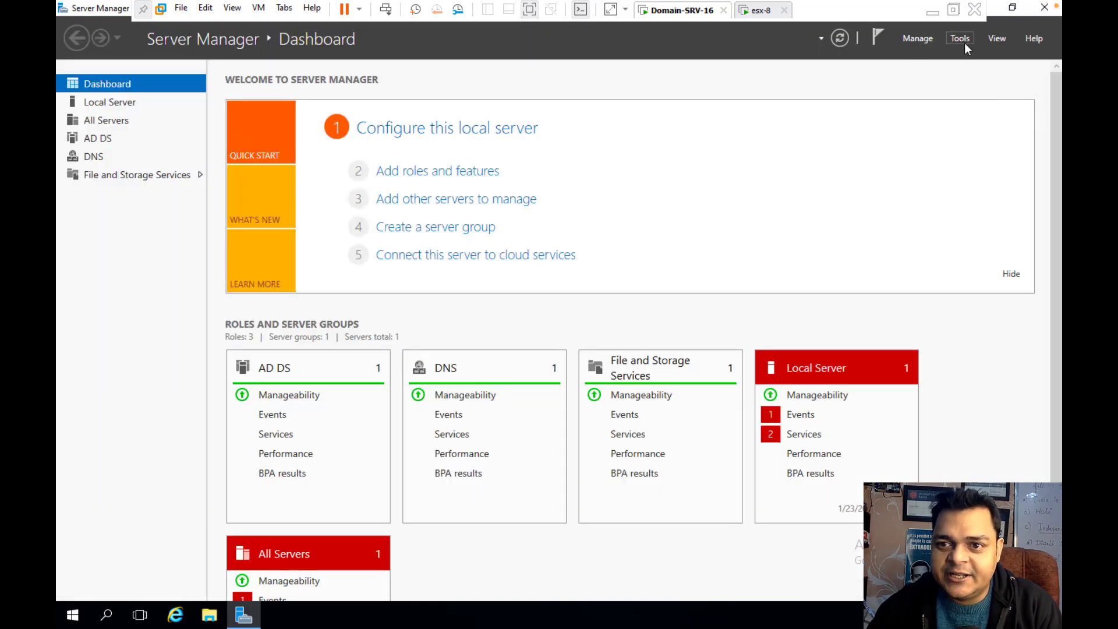
Show the class.com forward lookup zone records in DNS Manager, including the 192.168.1.101 host
click(961, 39)
click(865, 207)
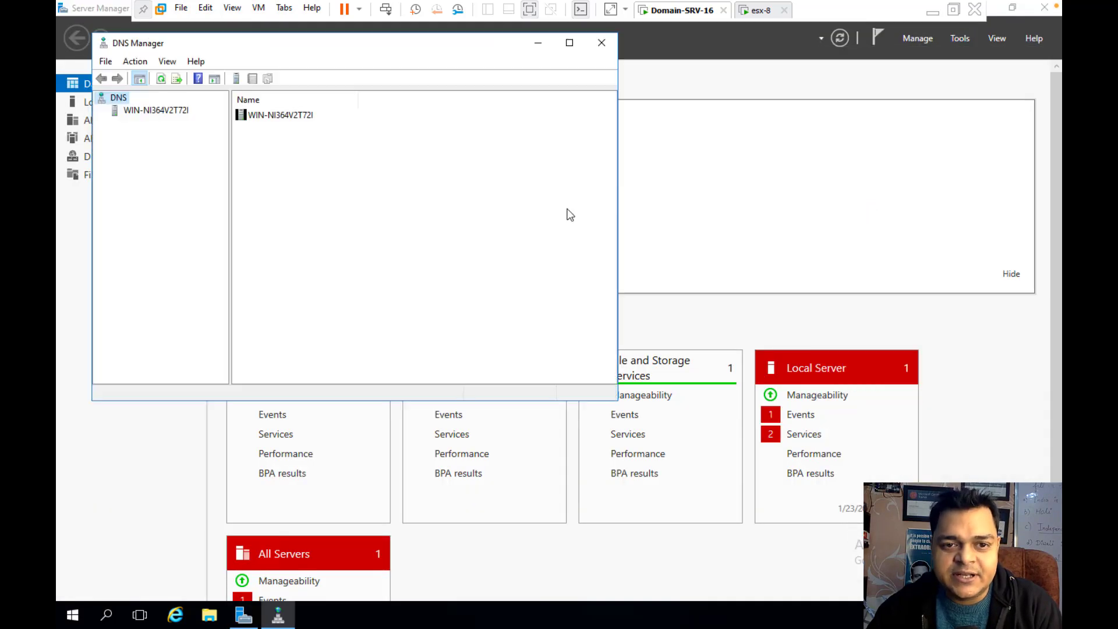
click(568, 43)
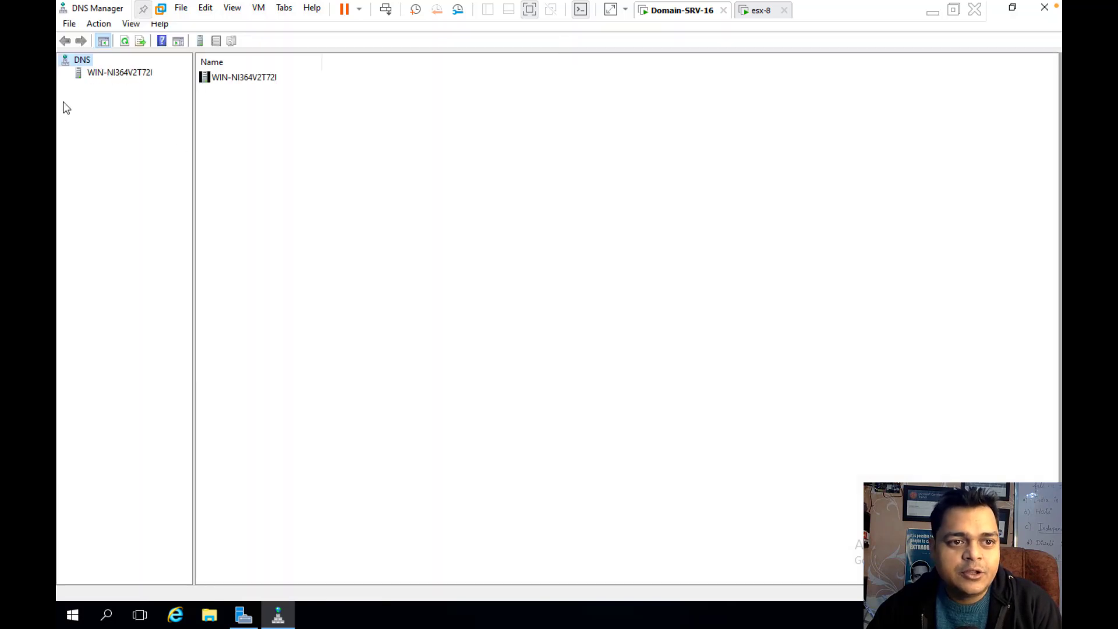
click(93, 77)
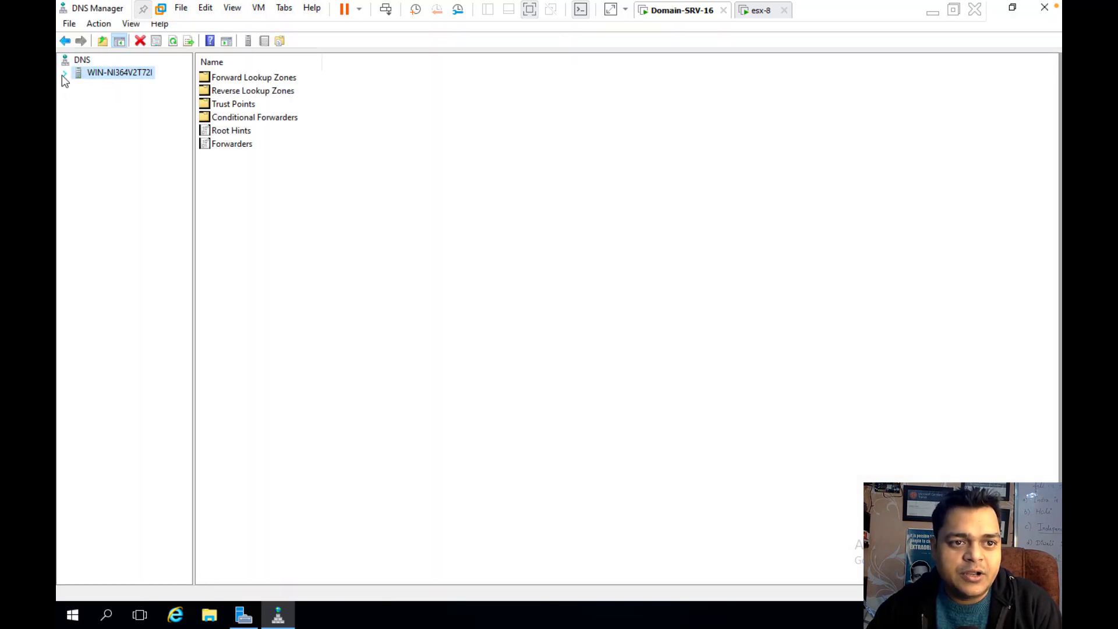
click(63, 73)
double_click(86, 86)
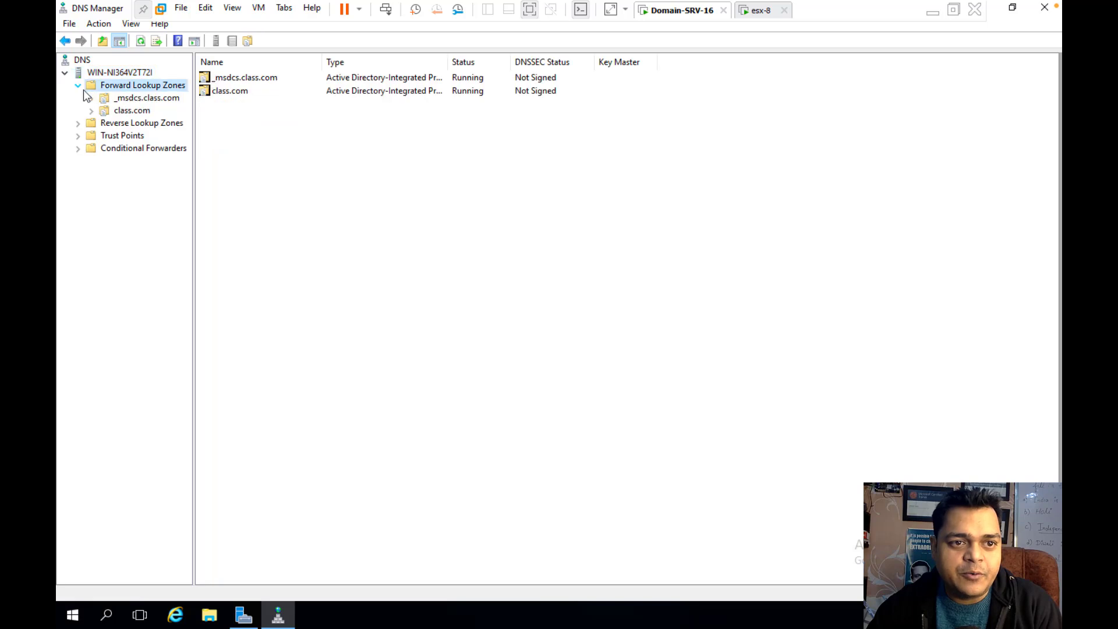
click(125, 111)
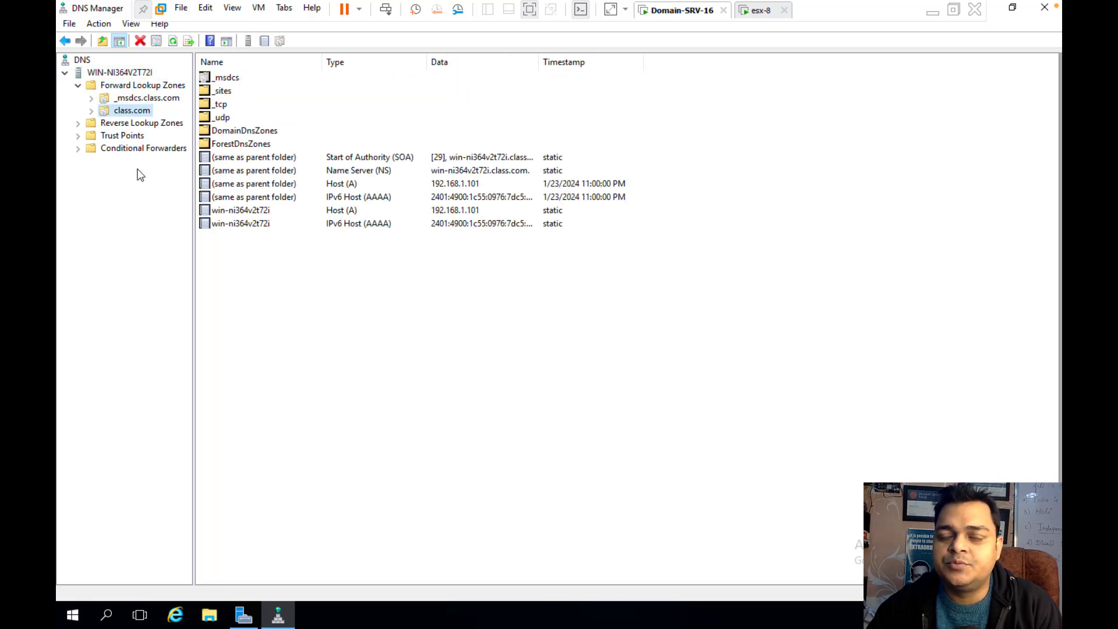
click(466, 213)
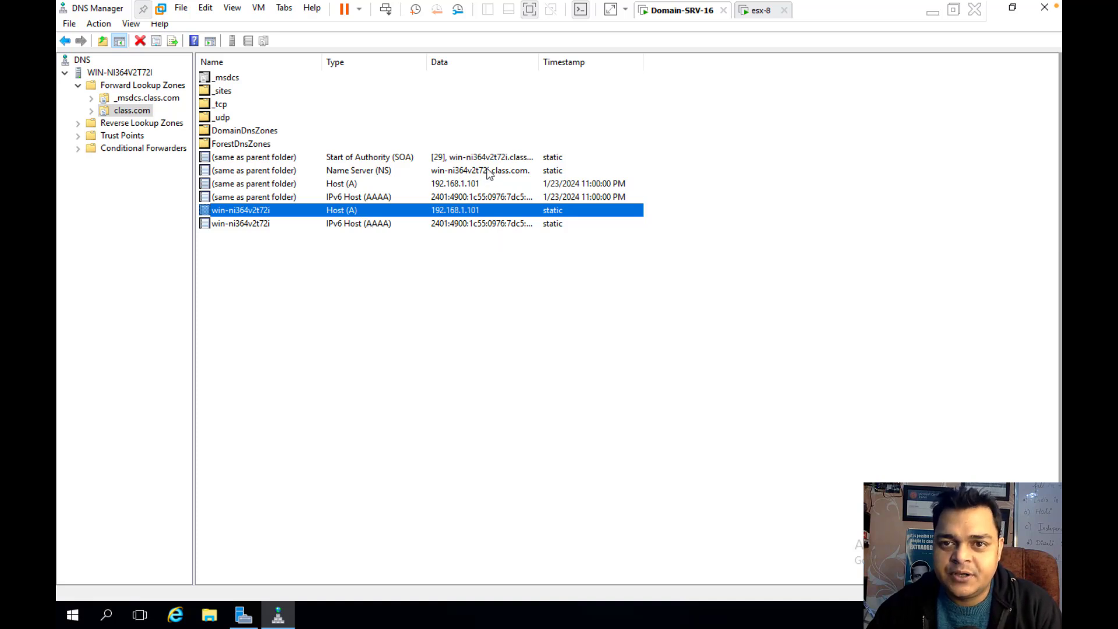
On the esx-8 console, press F2 and attempt a root login with the password
click(753, 14)
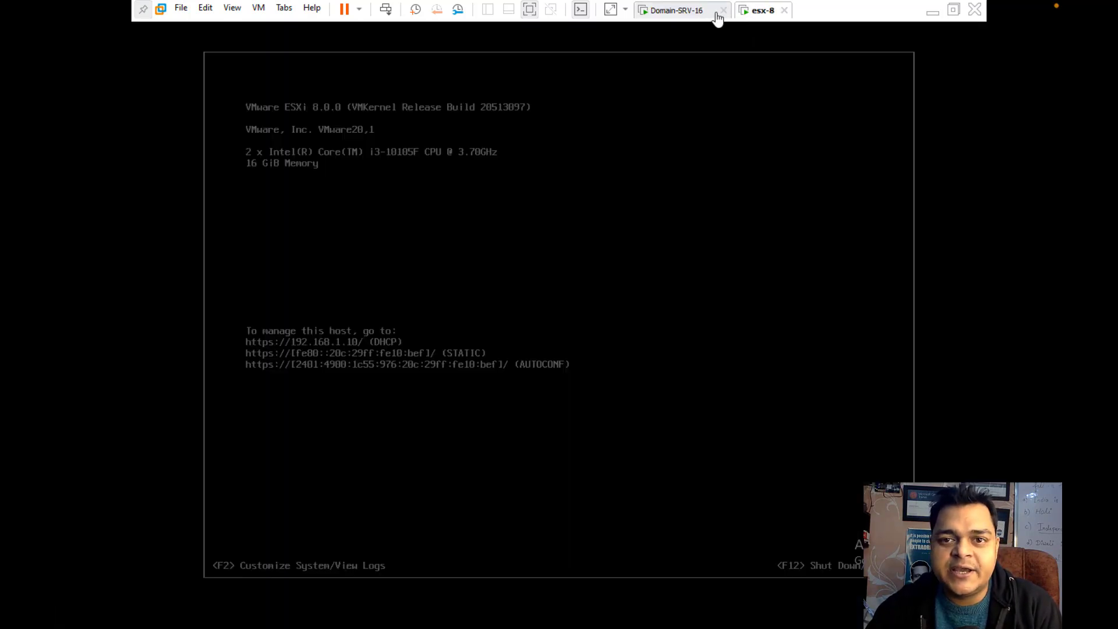
click(695, 16)
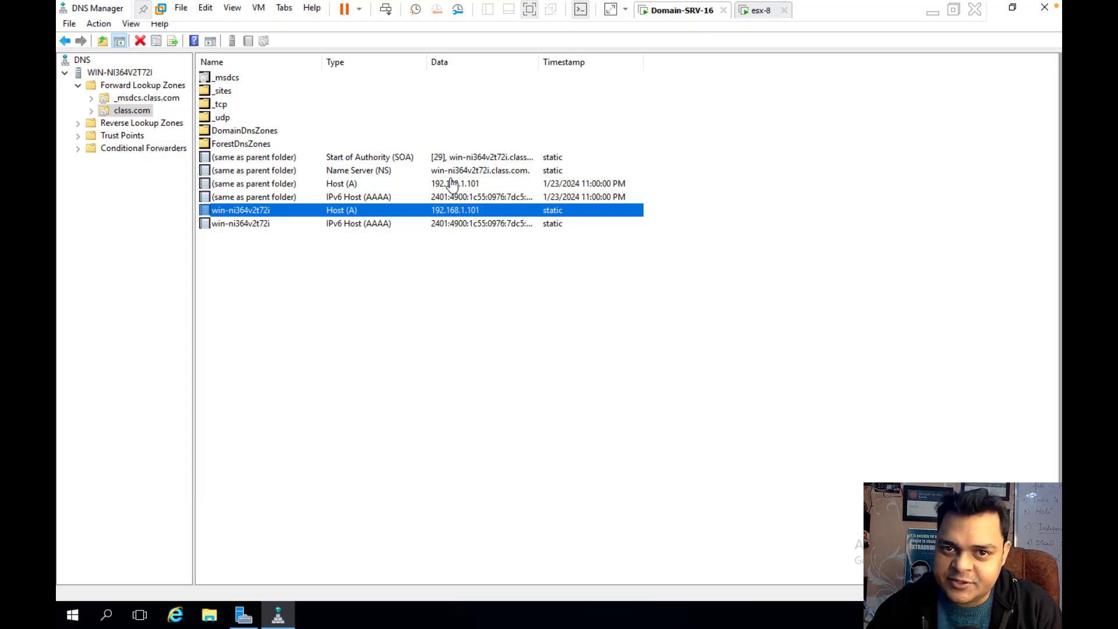
click(758, 16)
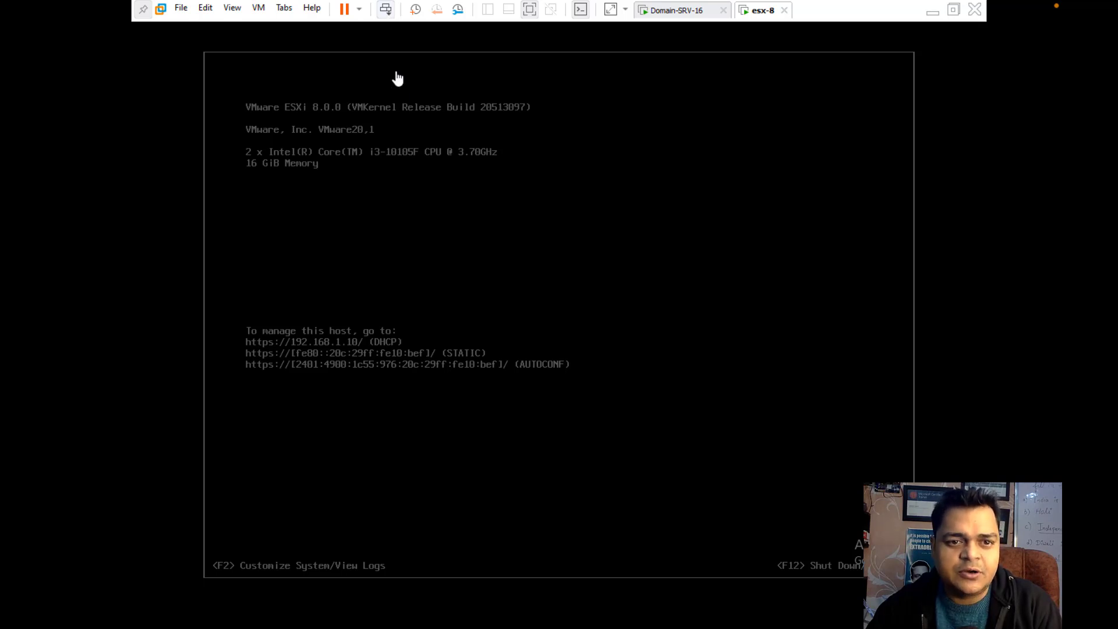
click(369, 260)
key(F2)
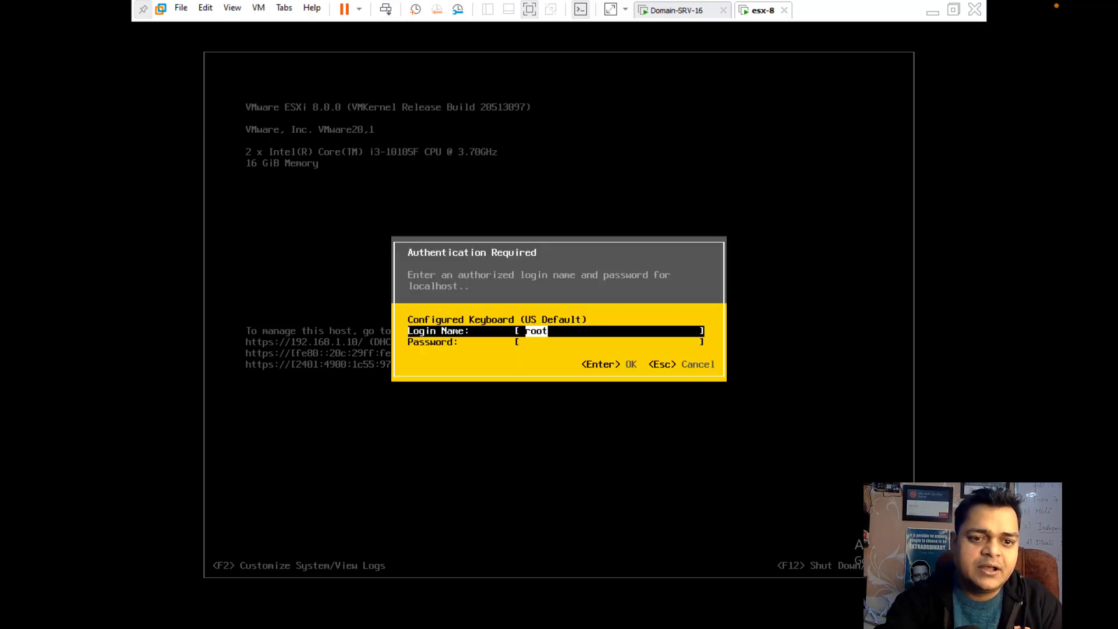
key(Tab)
text(*********)
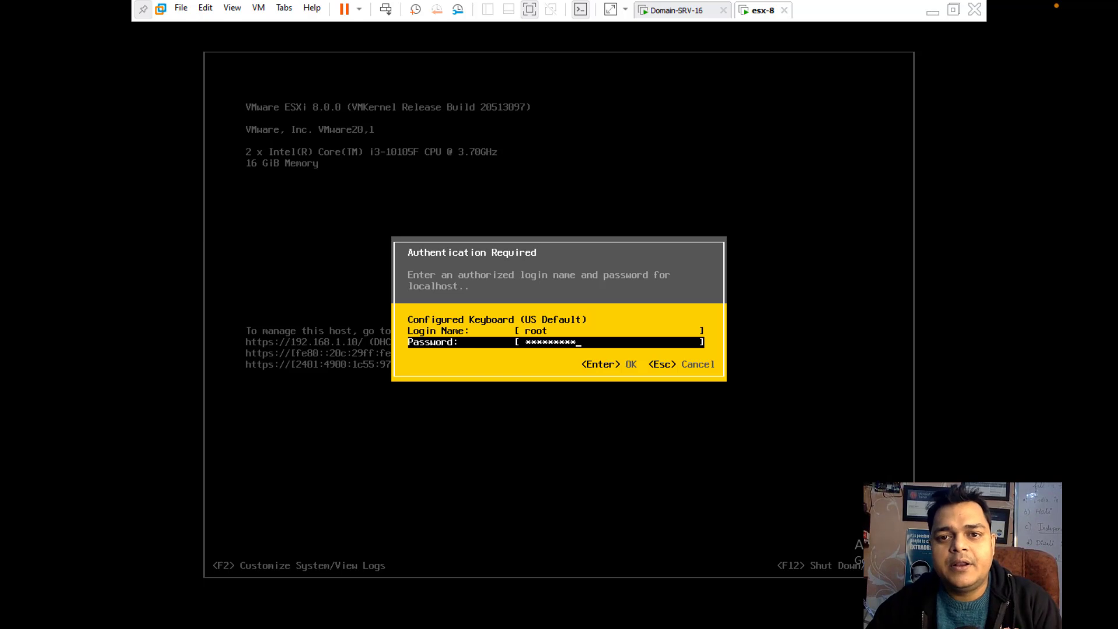
key(Return)
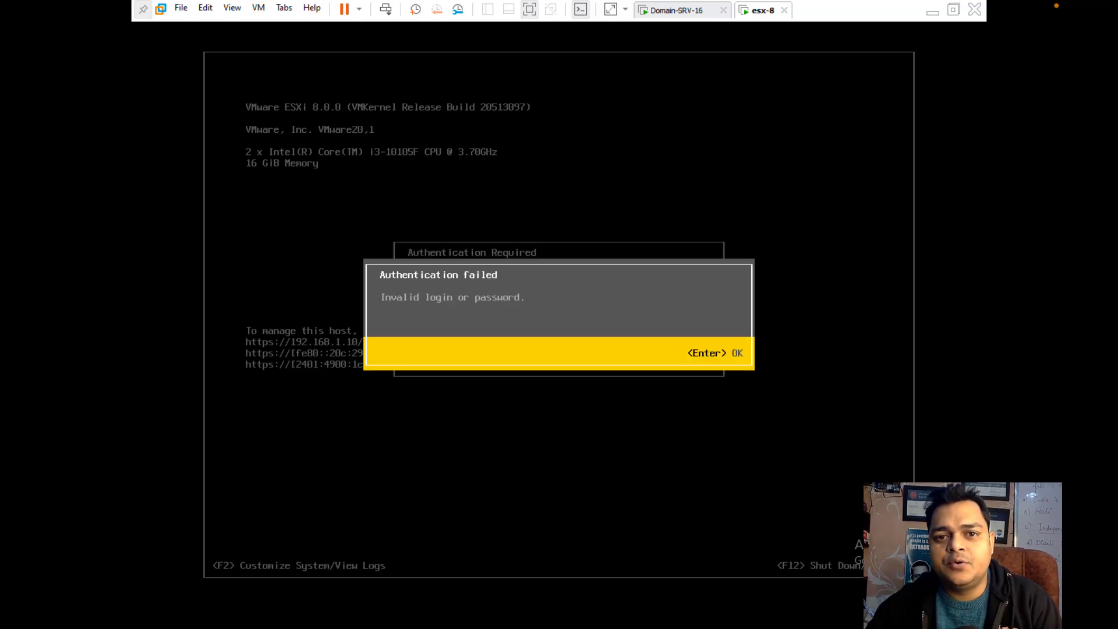
Dismiss the failed-login message and re-enter the root password to reach System Customization
key(ctrl+Left)
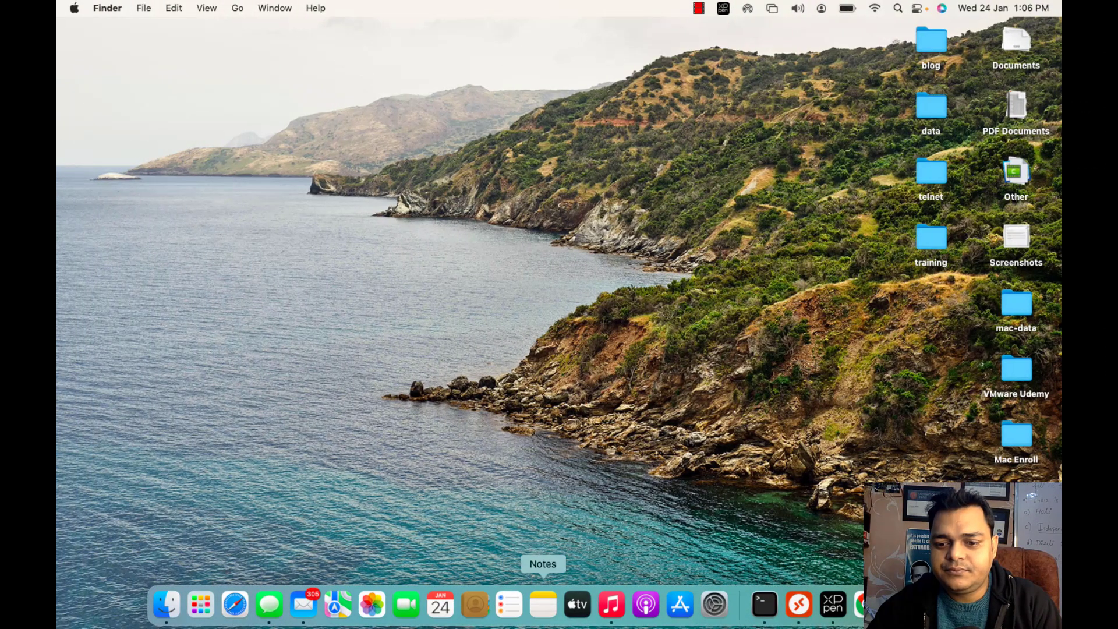
key(ctrl+Right)
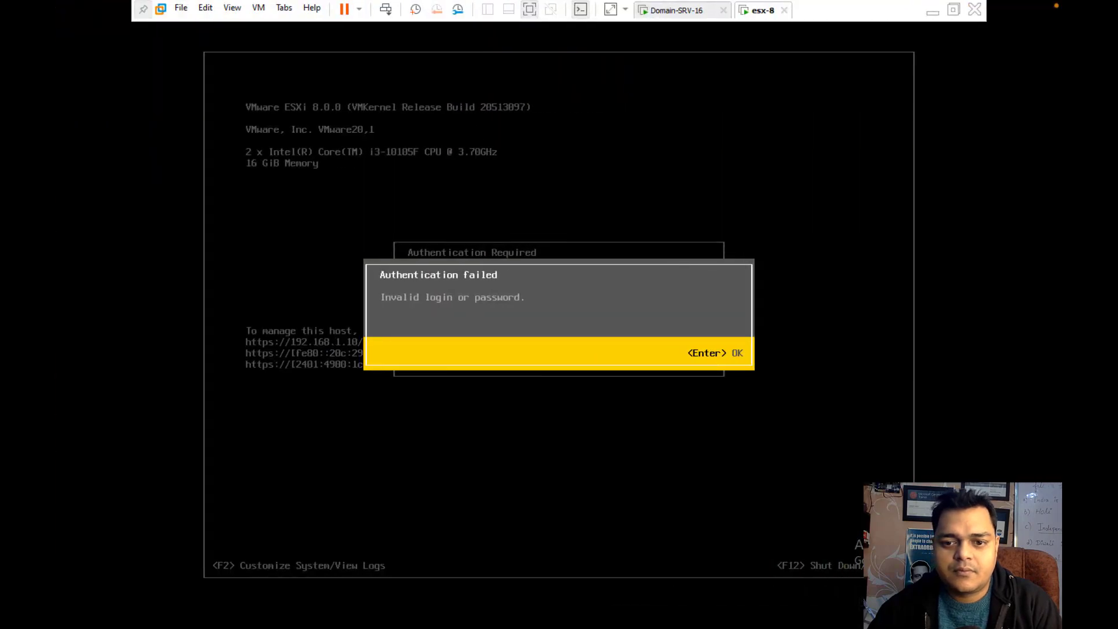
key(Return)
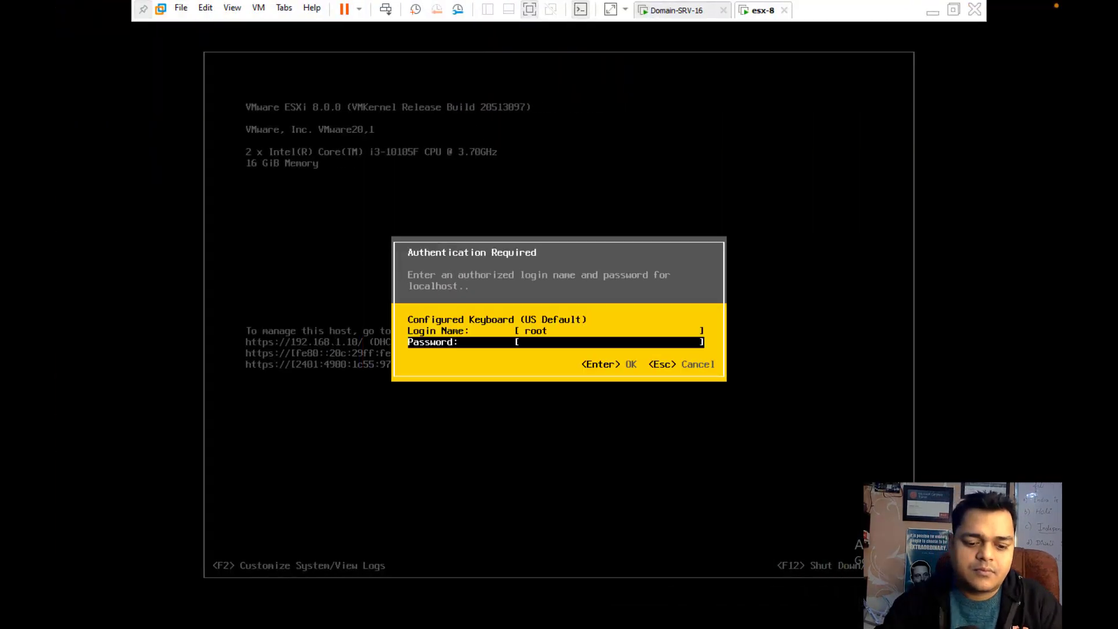
text(*)
text(******)
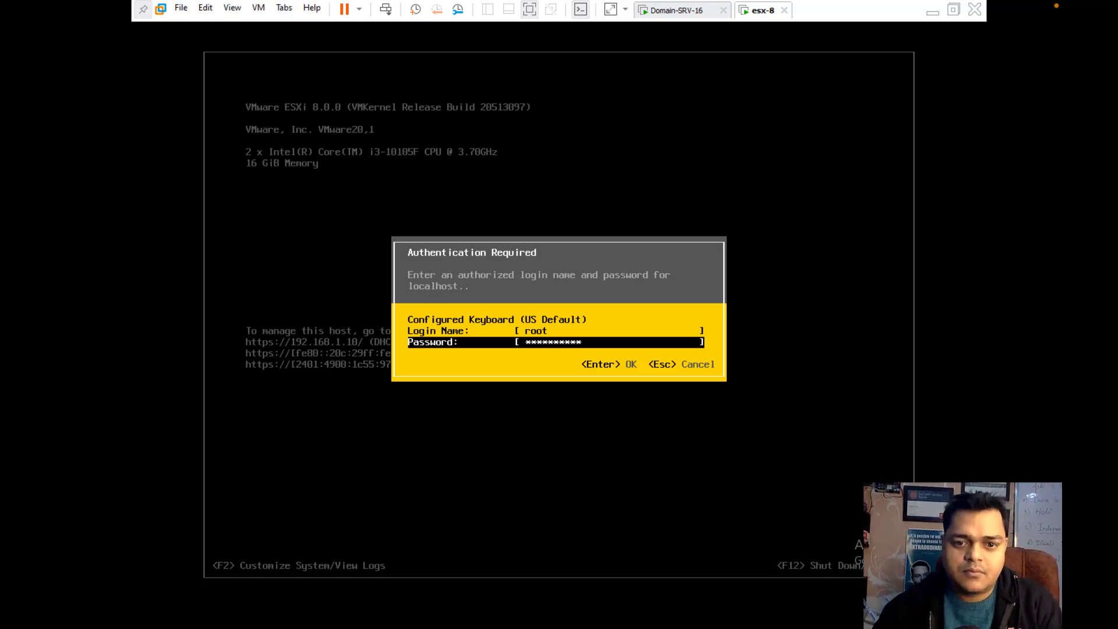
key(Return)
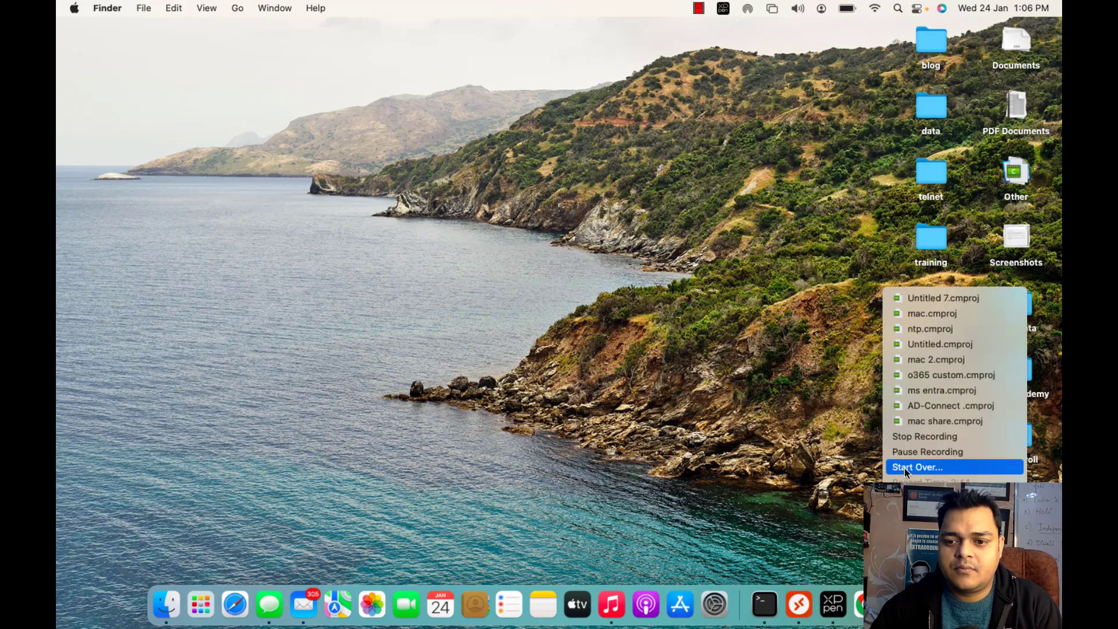
click(927, 452)
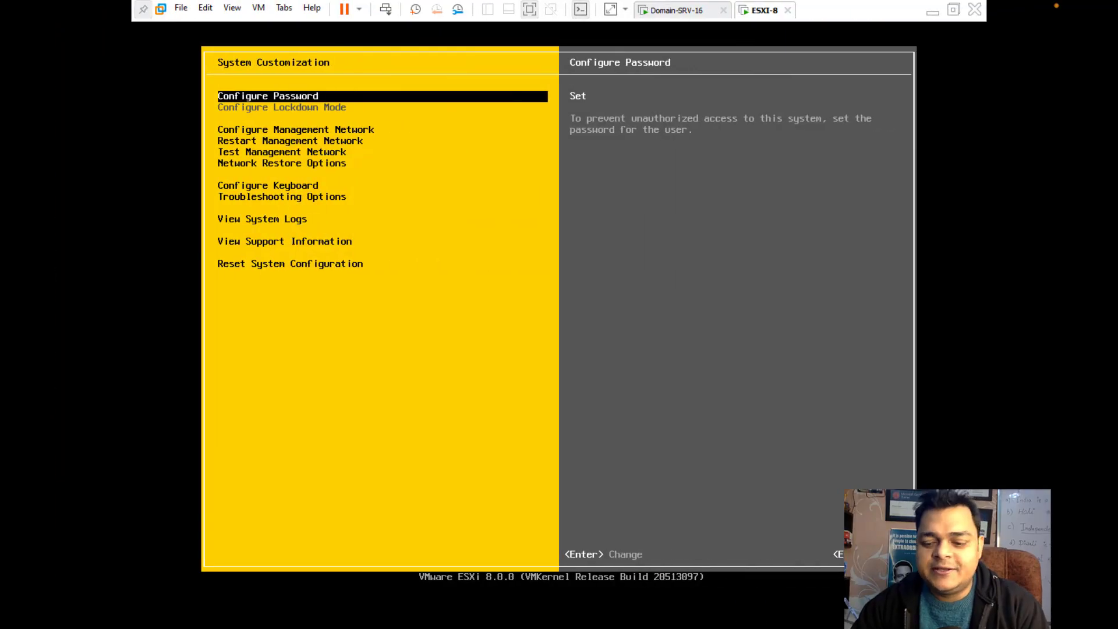
Check the management network's IPv4 settings, keeping static 192.168.1.78 with gateway 192.168.1.1
key(Down)
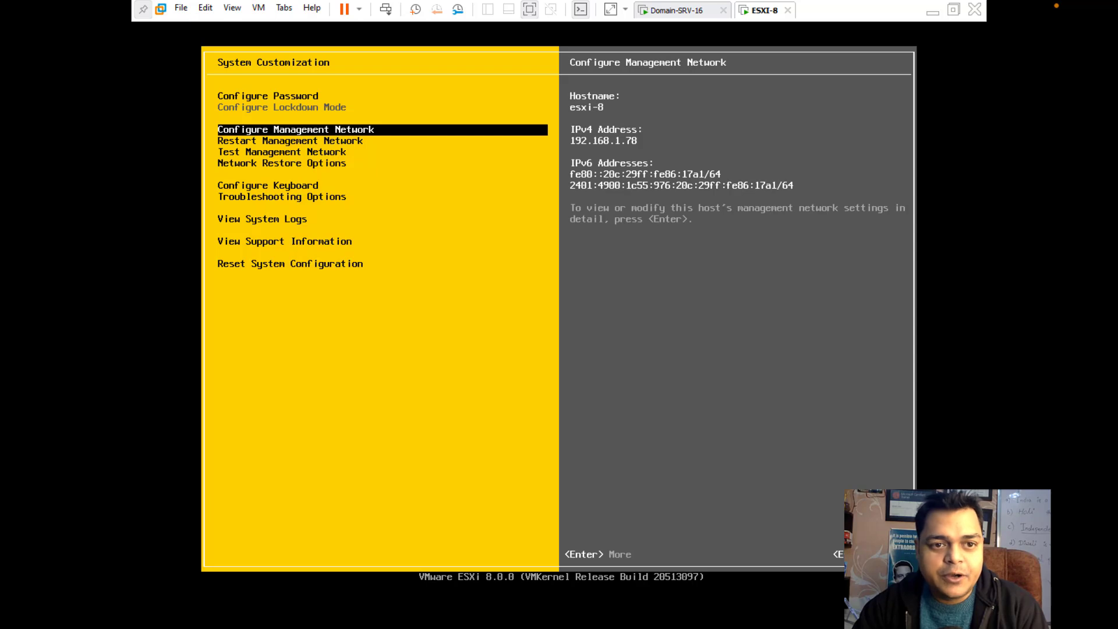
key(Return)
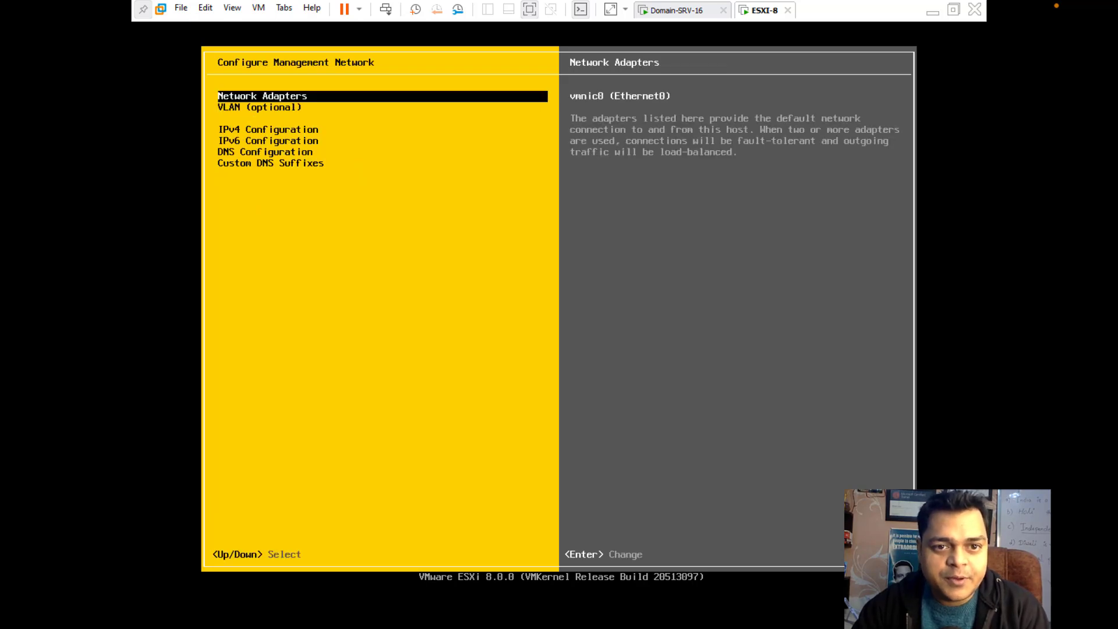
key(Down)
key(Down)
key(Return)
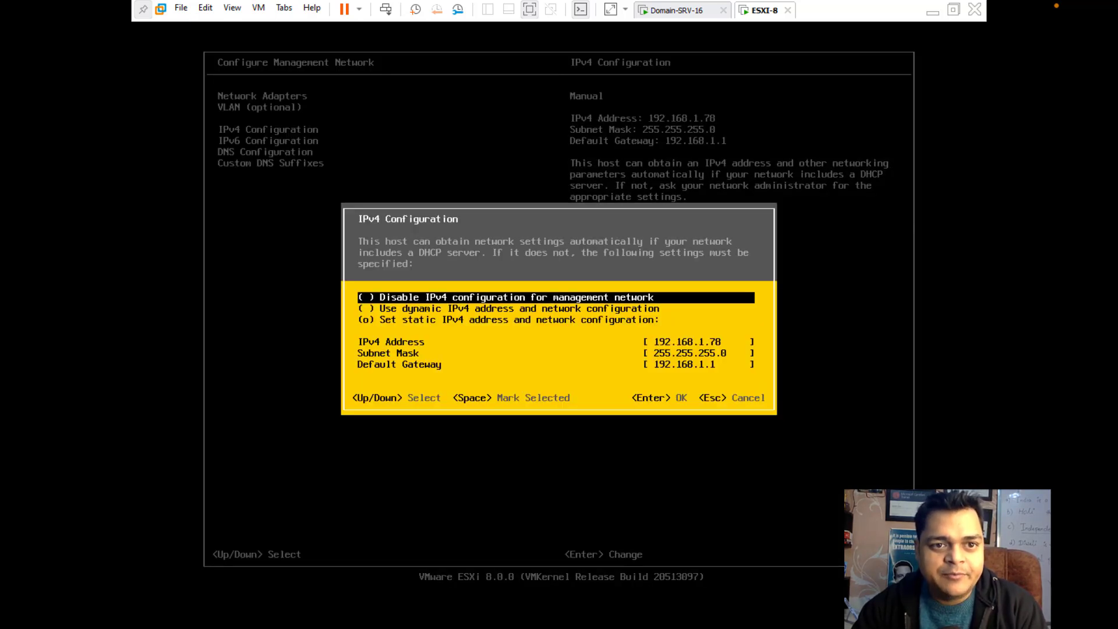
key(Down)
key(Down)
key(Down)
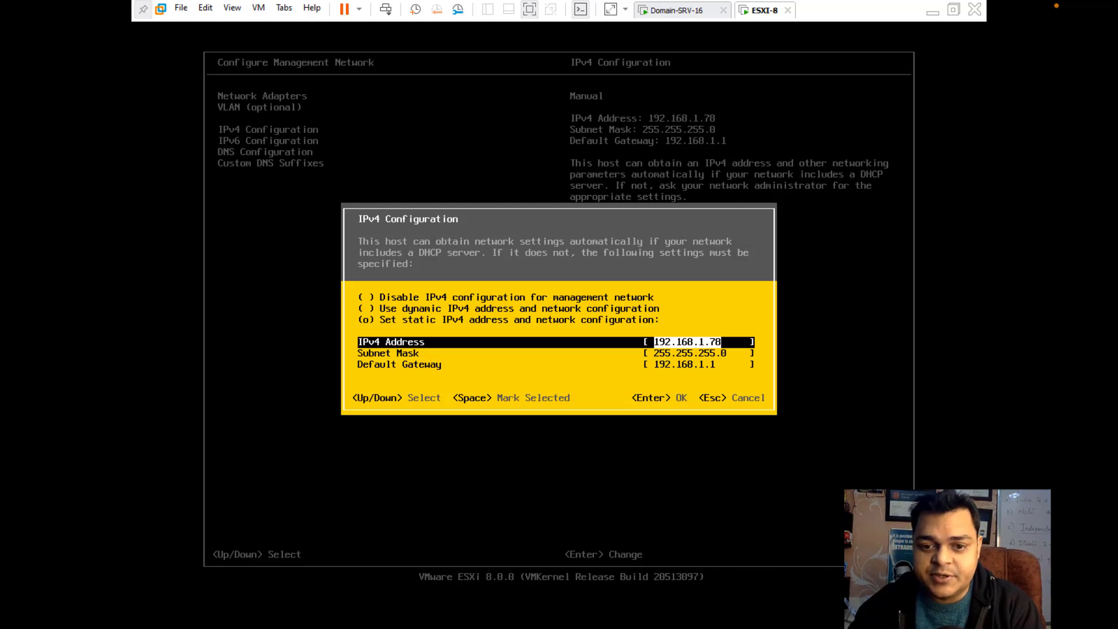
key(Down)
key(Down)
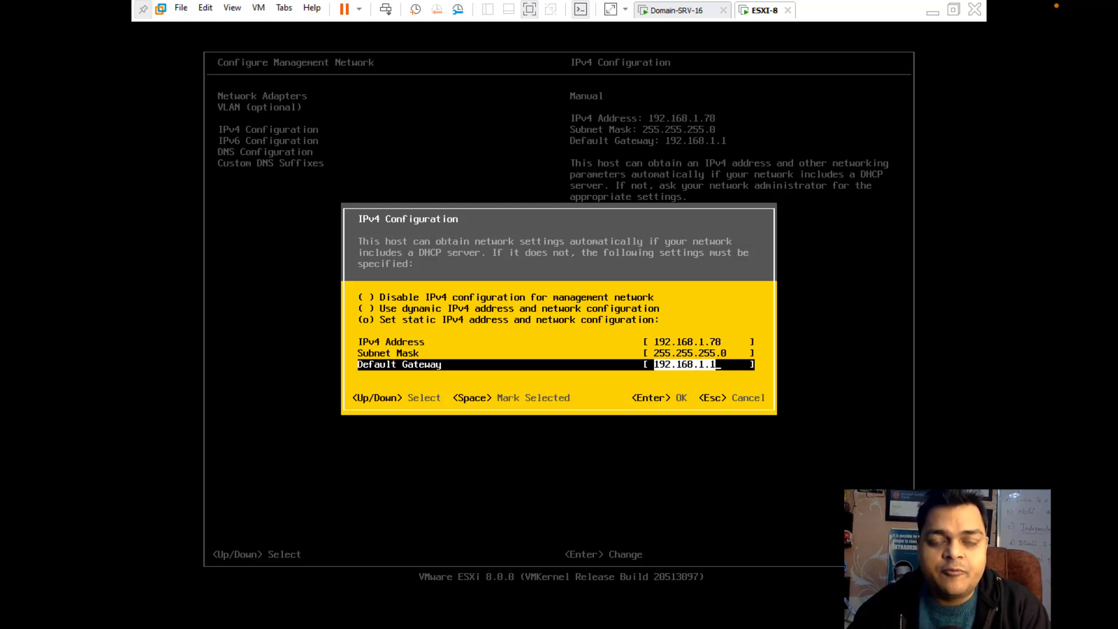
key(Return)
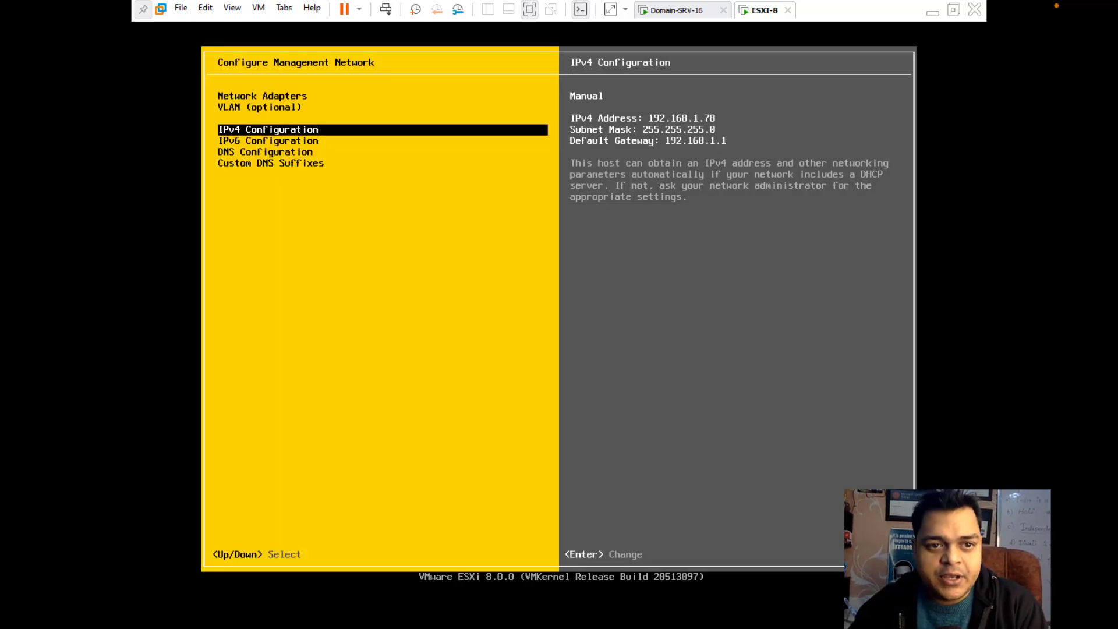
key(Down)
In DNS Configuration, enter 192.168.1.101 as primary DNS server and vcsa as hostname
key(Down)
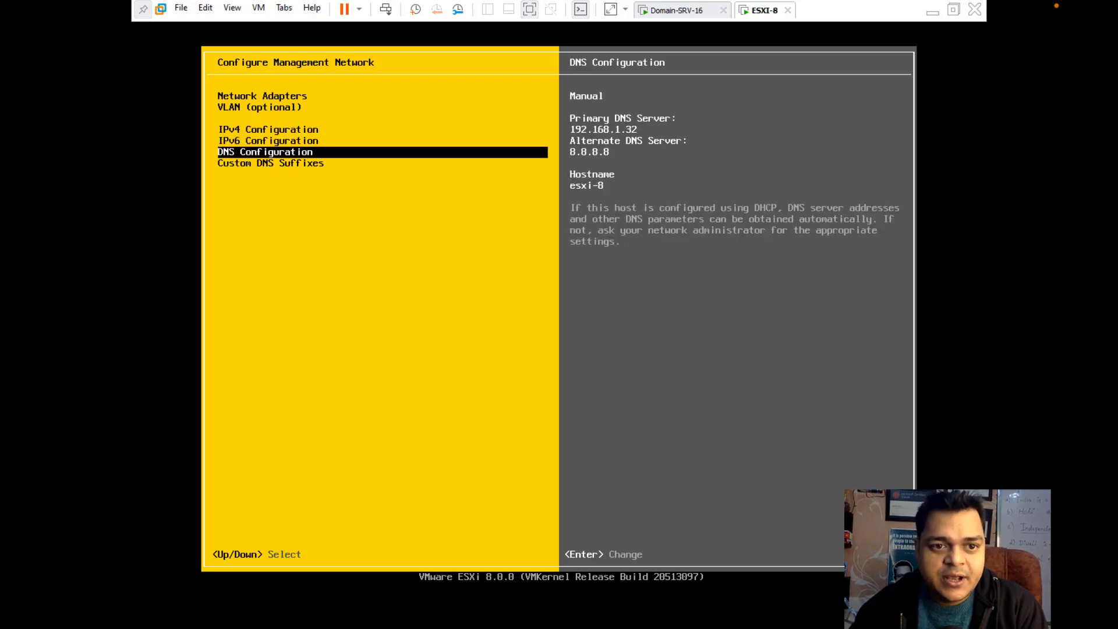
key(Return)
key(Down)
key(Down)
key(Down)
key(Up)
text(19)
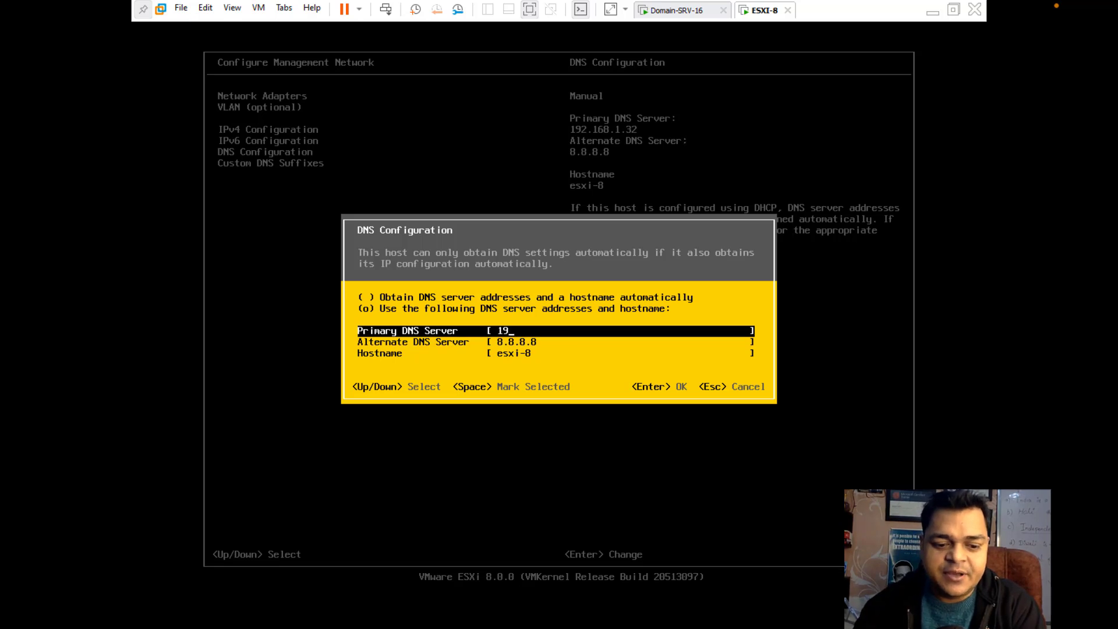
text(2.168.1.101)
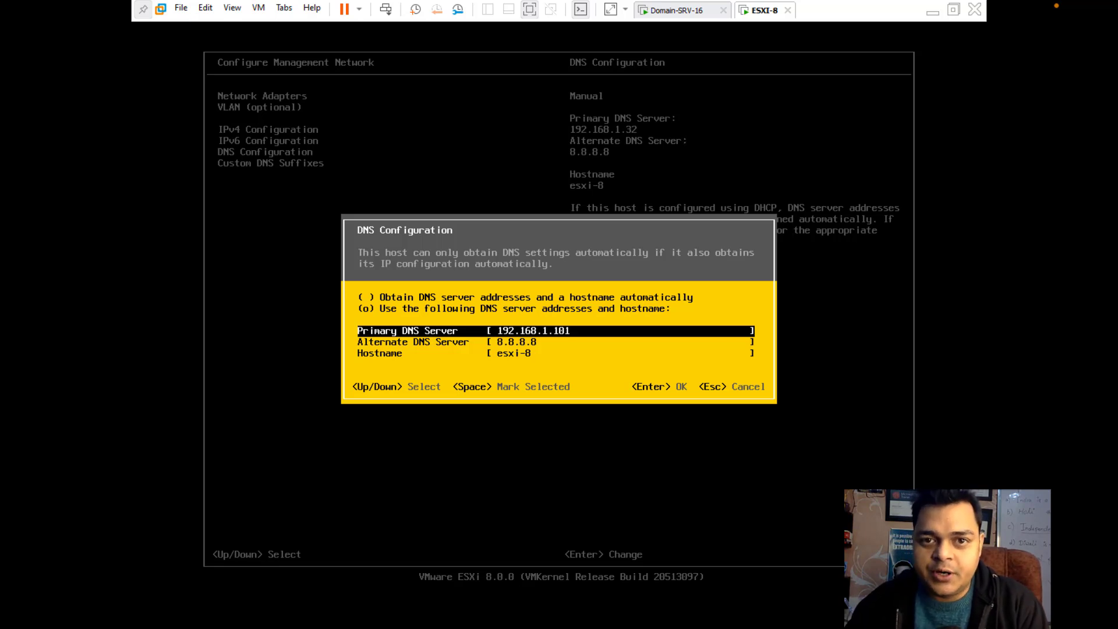
key(Down)
key(Down)
text(vcsa)
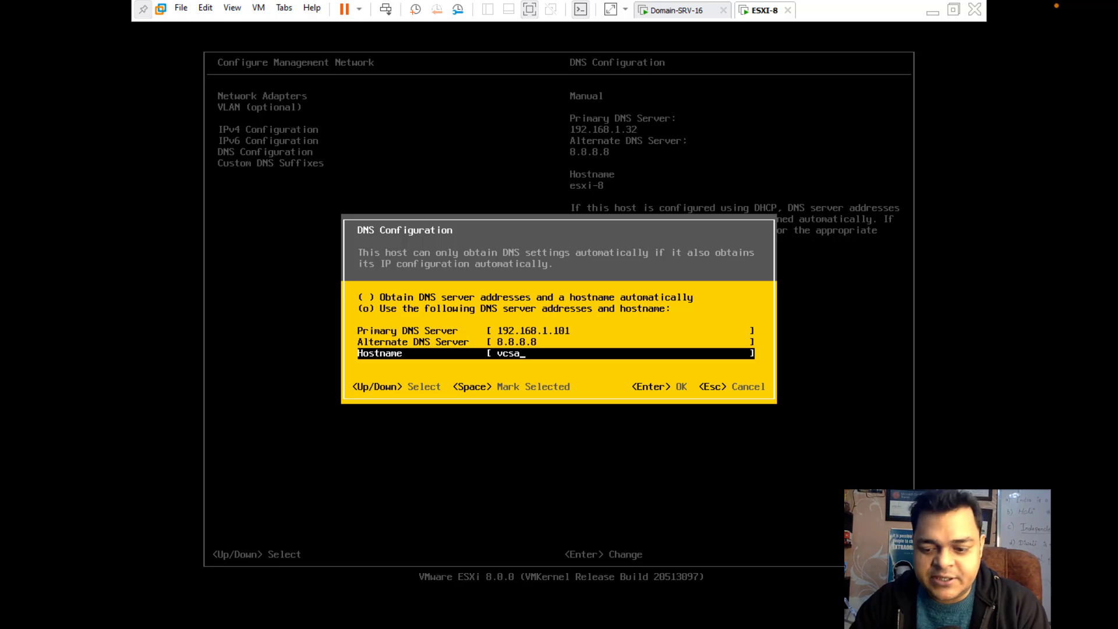
key(Return)
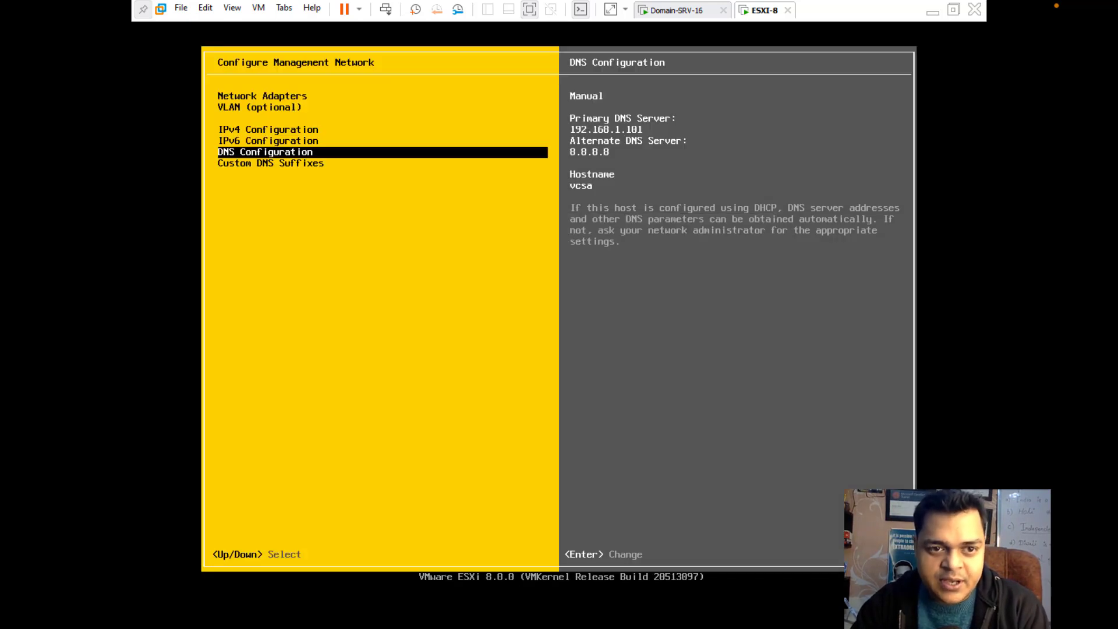
Set the custom DNS suffix to class.com
key(Down)
key(Return)
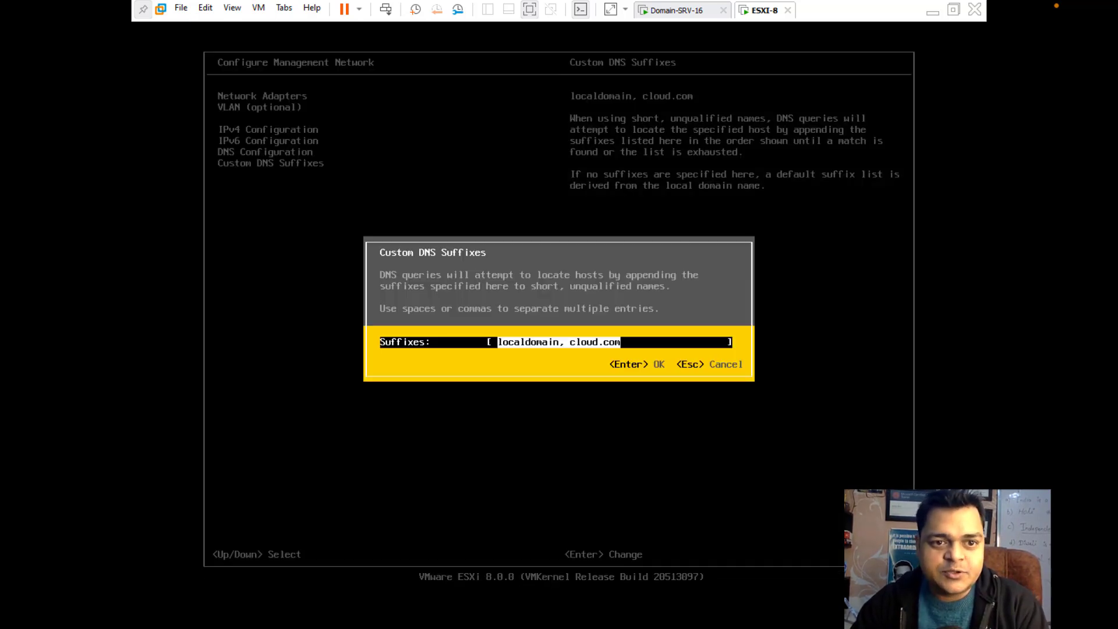
text(c)
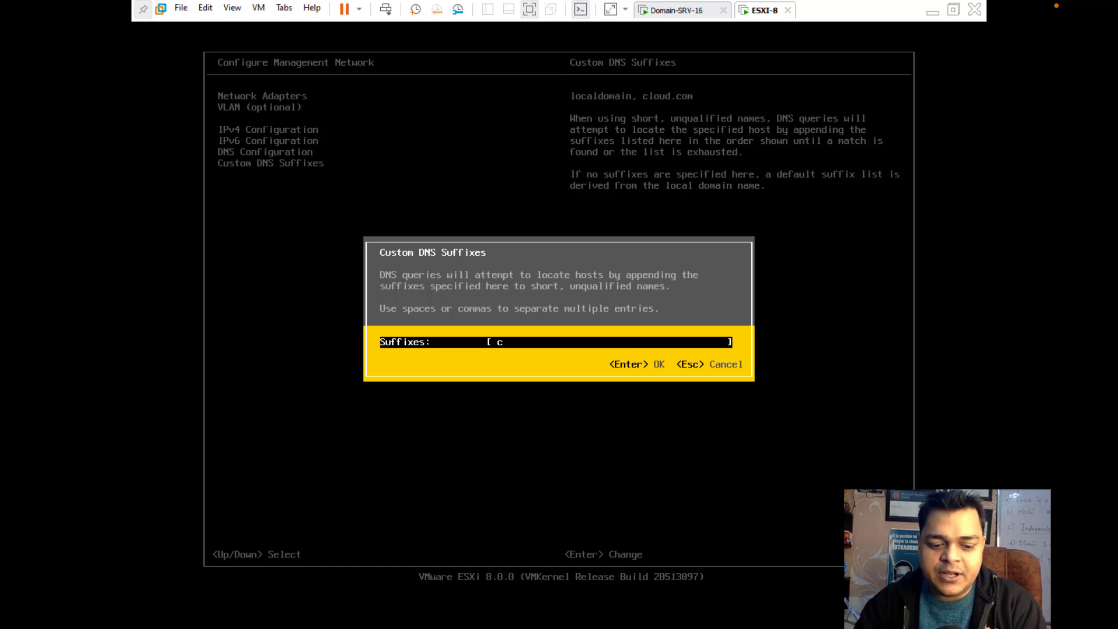
text(lass.com)
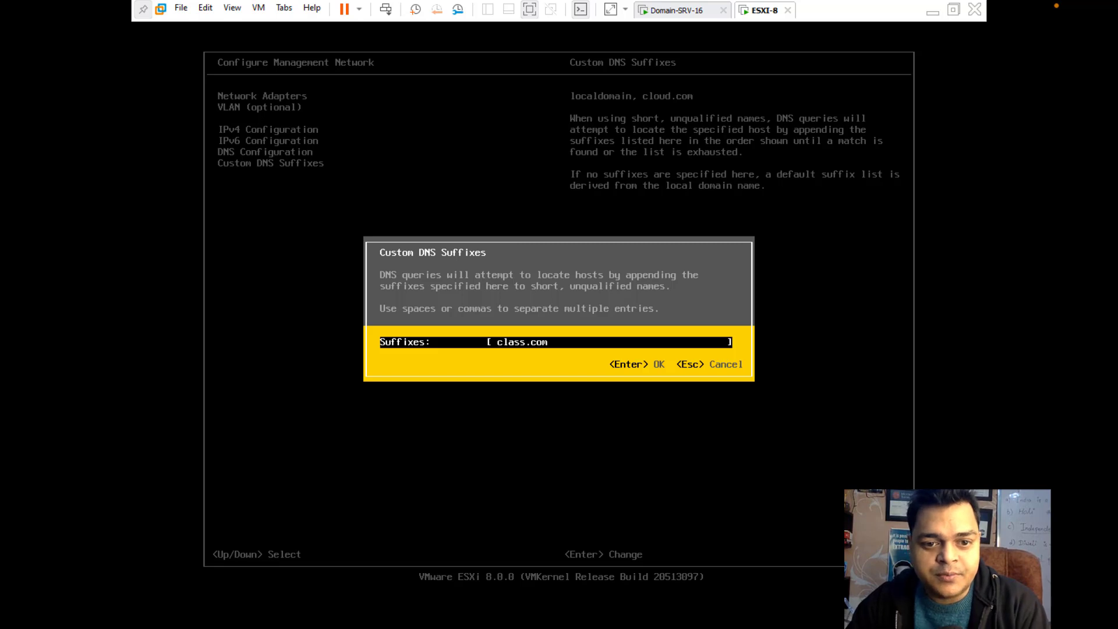
key(Return)
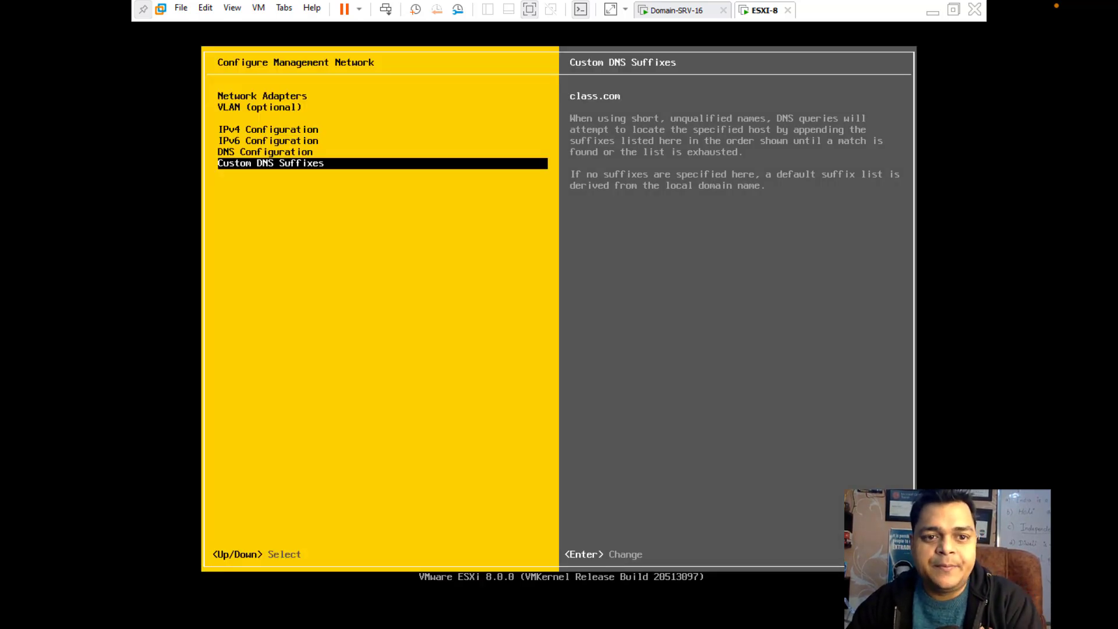
Apply the changes, restart the management network, and minimize the VMware window
key(Escape)
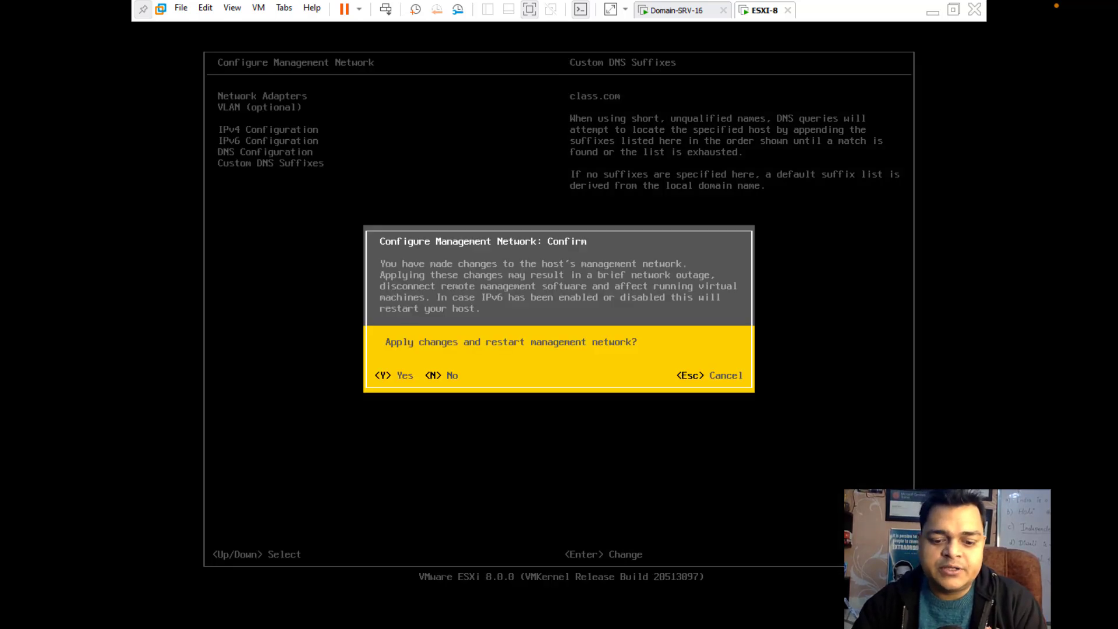
key(y)
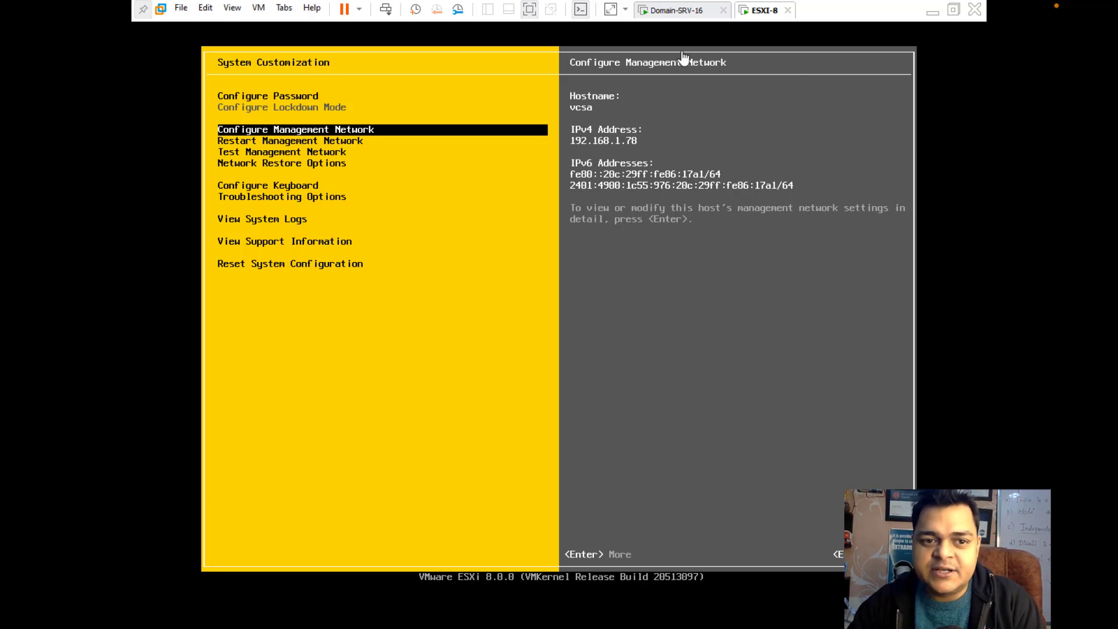
click(932, 10)
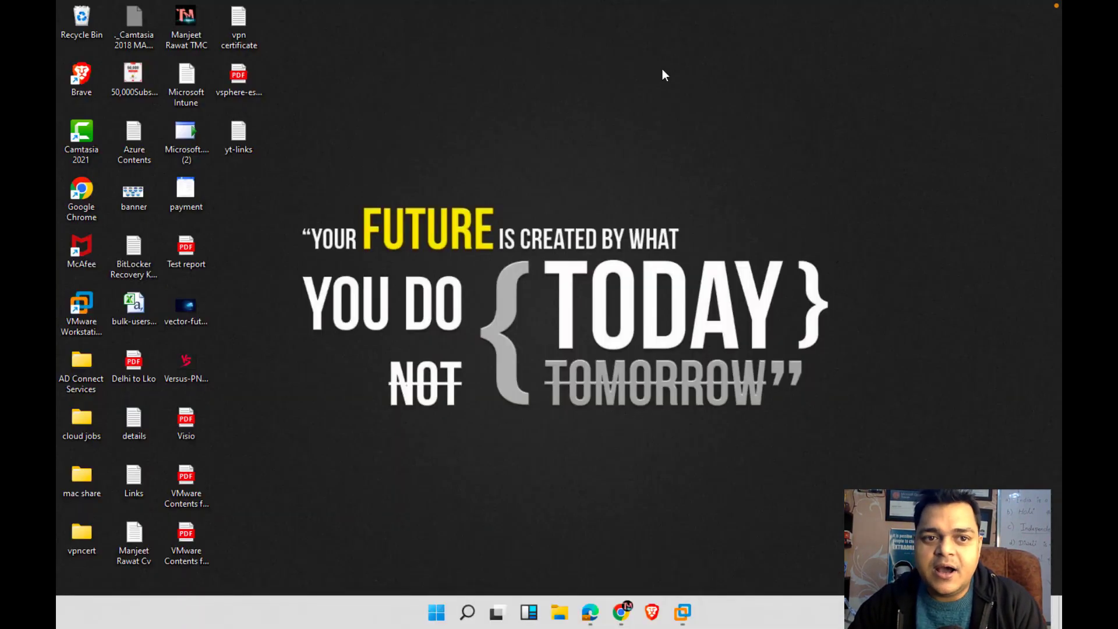
Restart Chrome with the Person 1 profile and load 192.168.1.78 in a maximized window
right_click(621, 611)
click(612, 580)
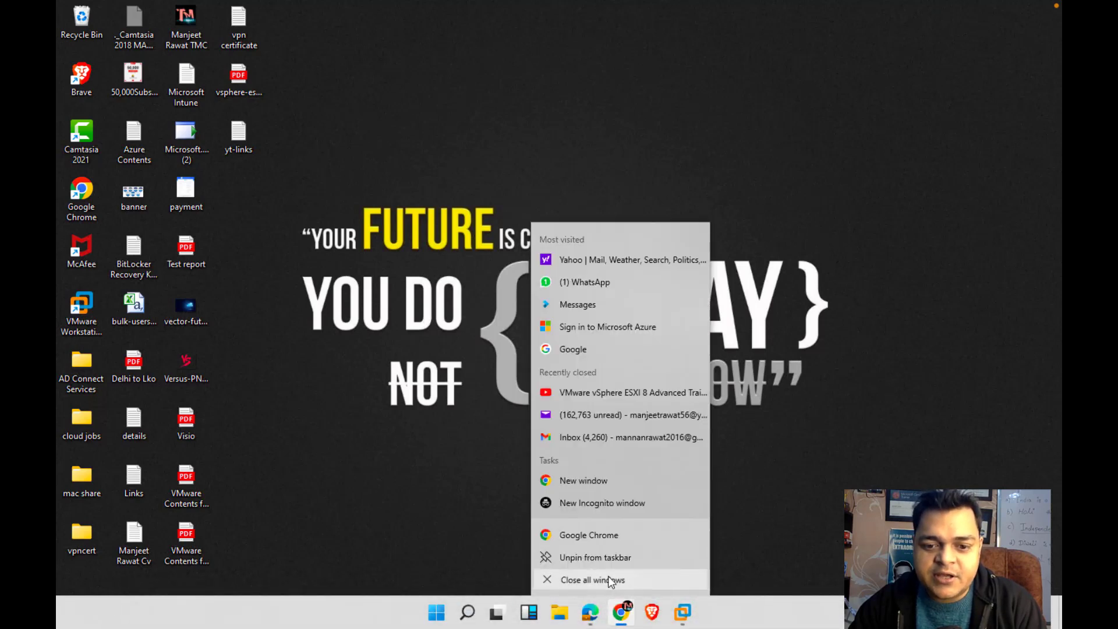
click(618, 609)
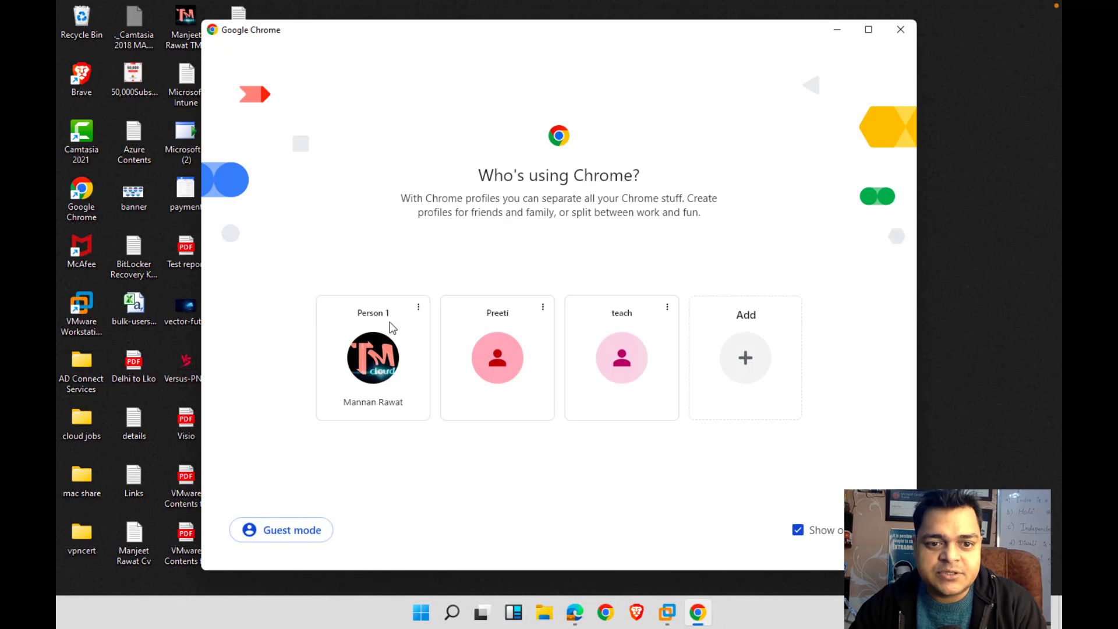
click(372, 358)
text(192.168.1.2)
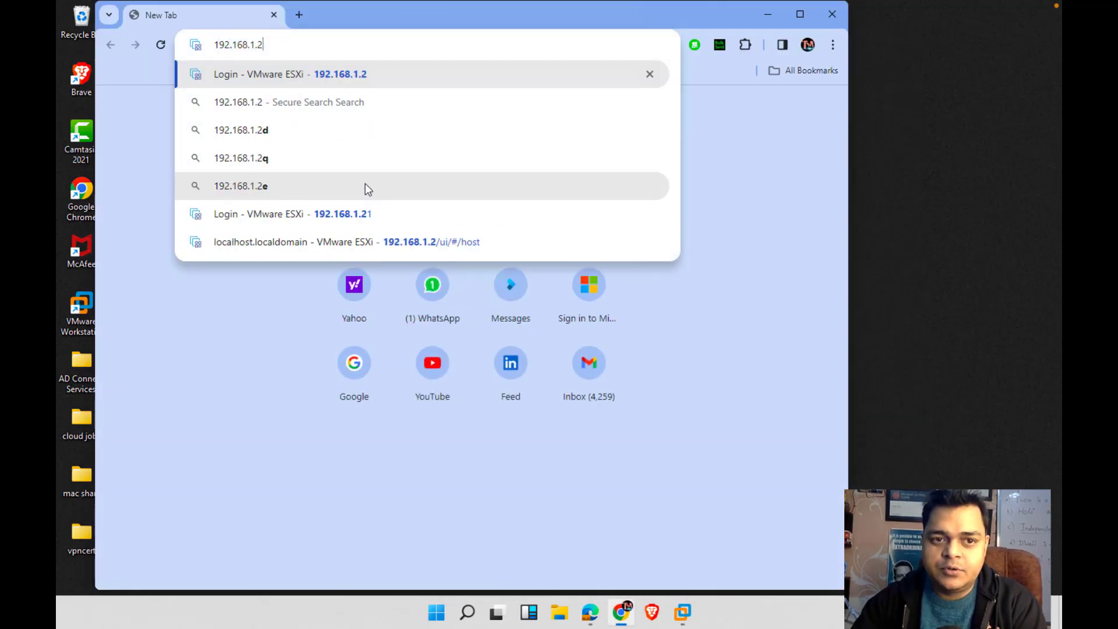
key(BackSpace)
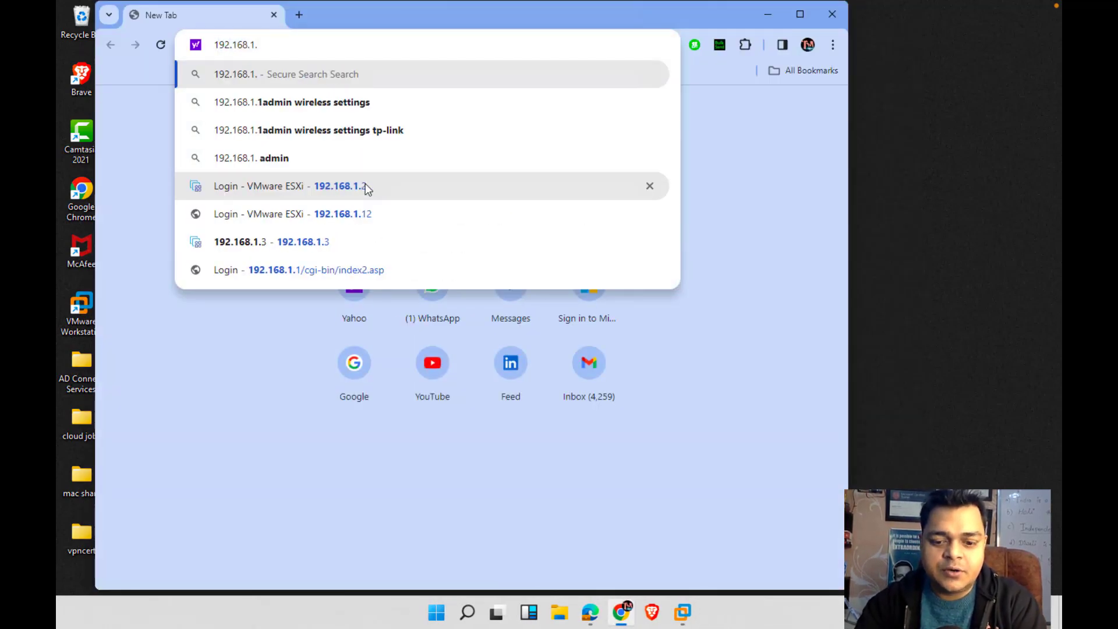
text(78)
key(Return)
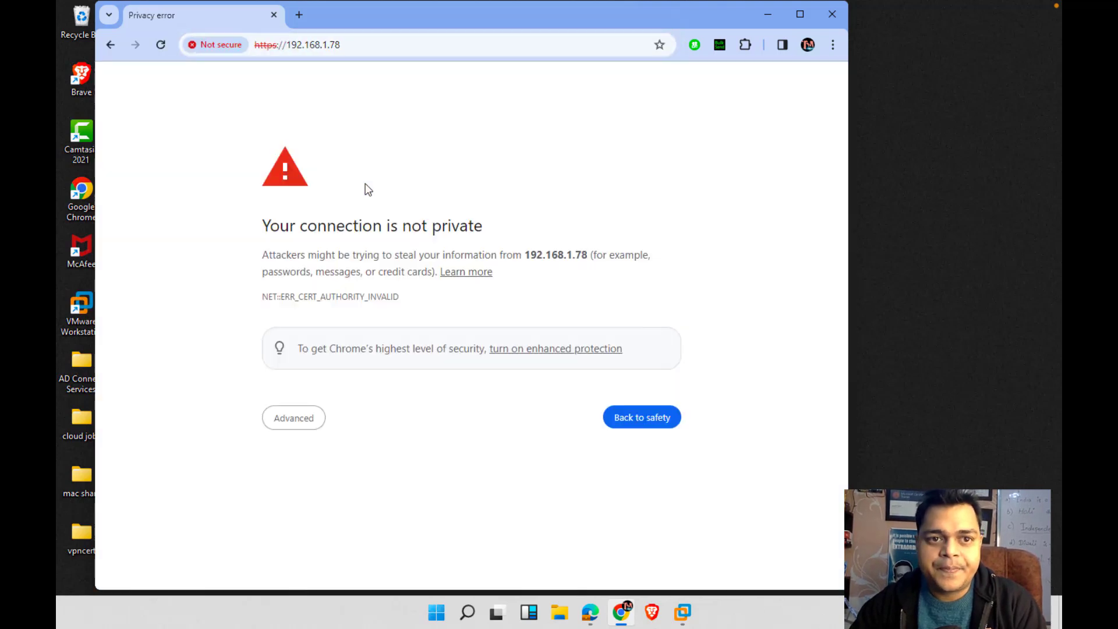
click(800, 15)
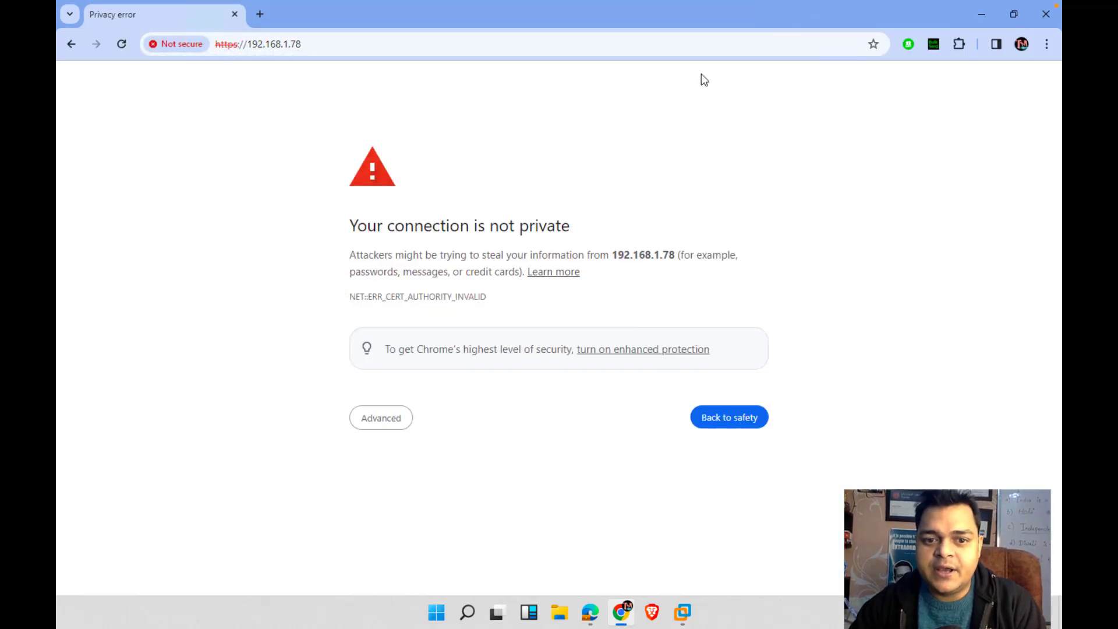
Bypass the certificate warning and log in to the ESXi Host Client as root
click(382, 417)
click(404, 527)
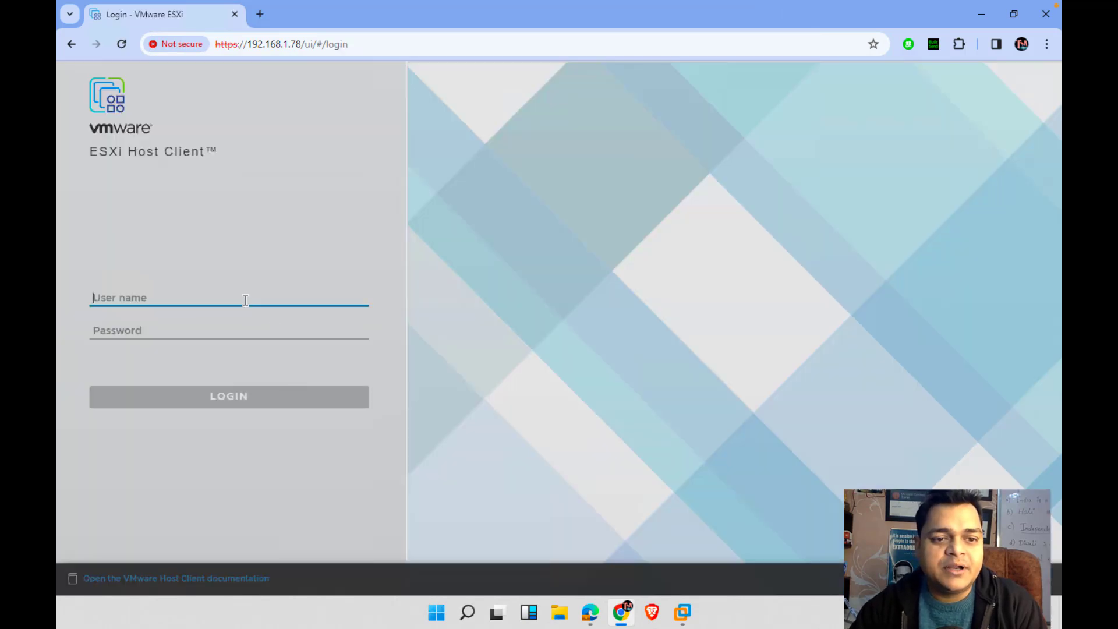
text(root)
key(Tab)
text(*******)
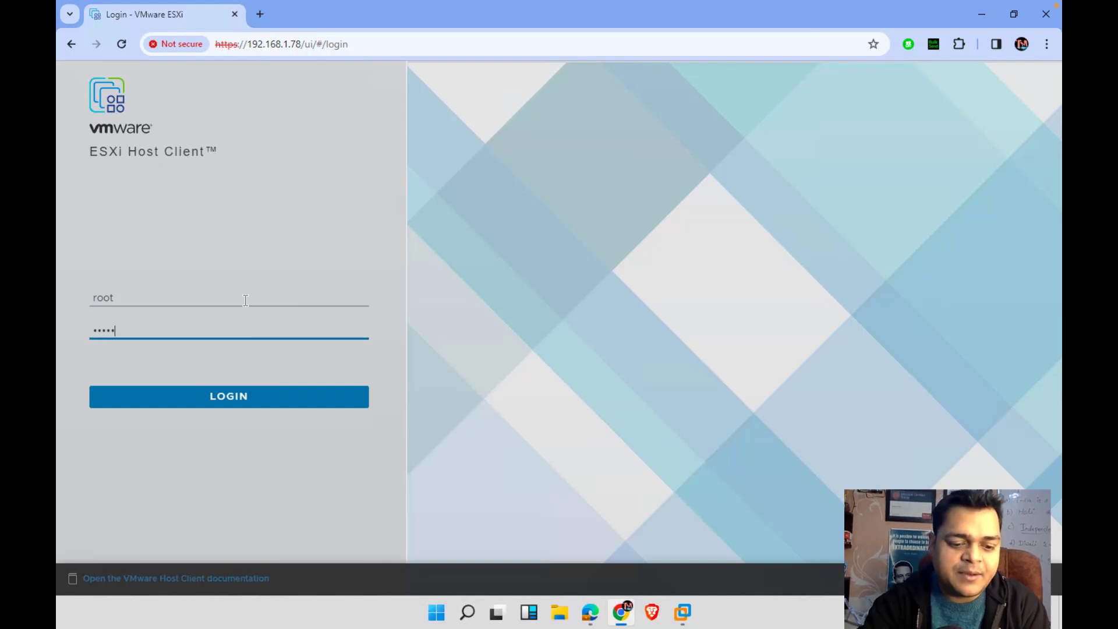
text(**)
key(Return)
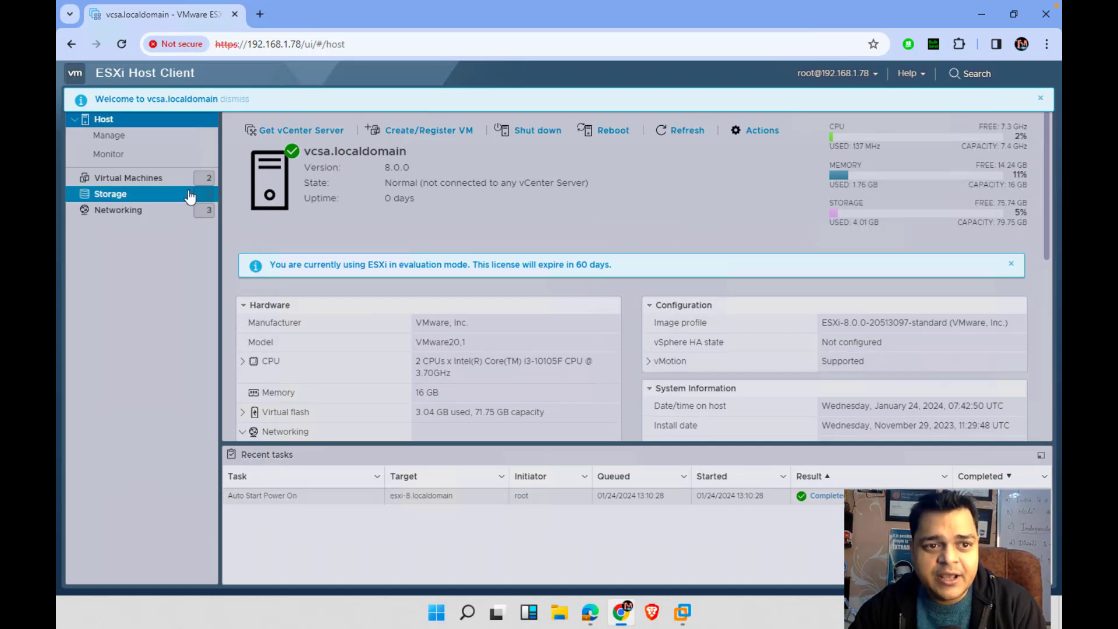
Under Manage > Security & users > Authentication, leave the CLOUD.COM domain and confirm
click(1039, 99)
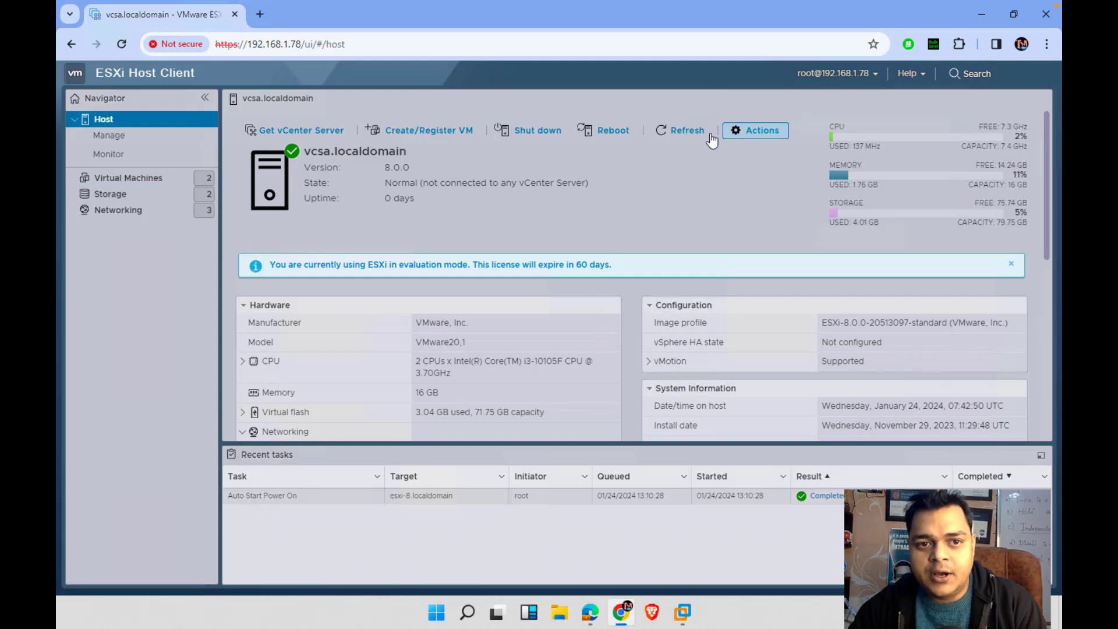
click(140, 144)
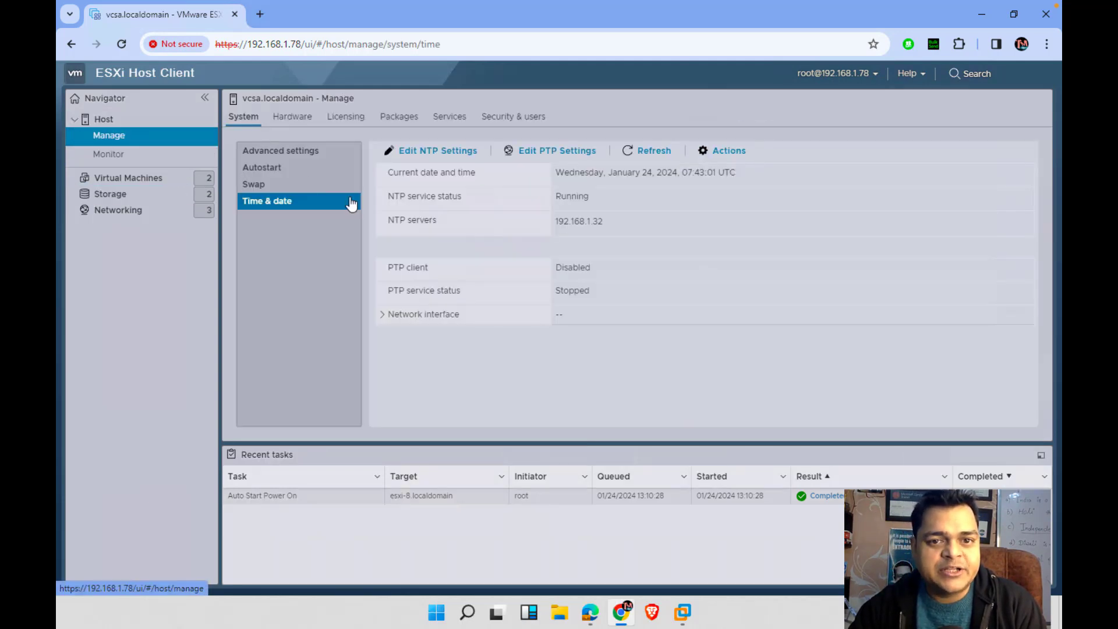
click(529, 117)
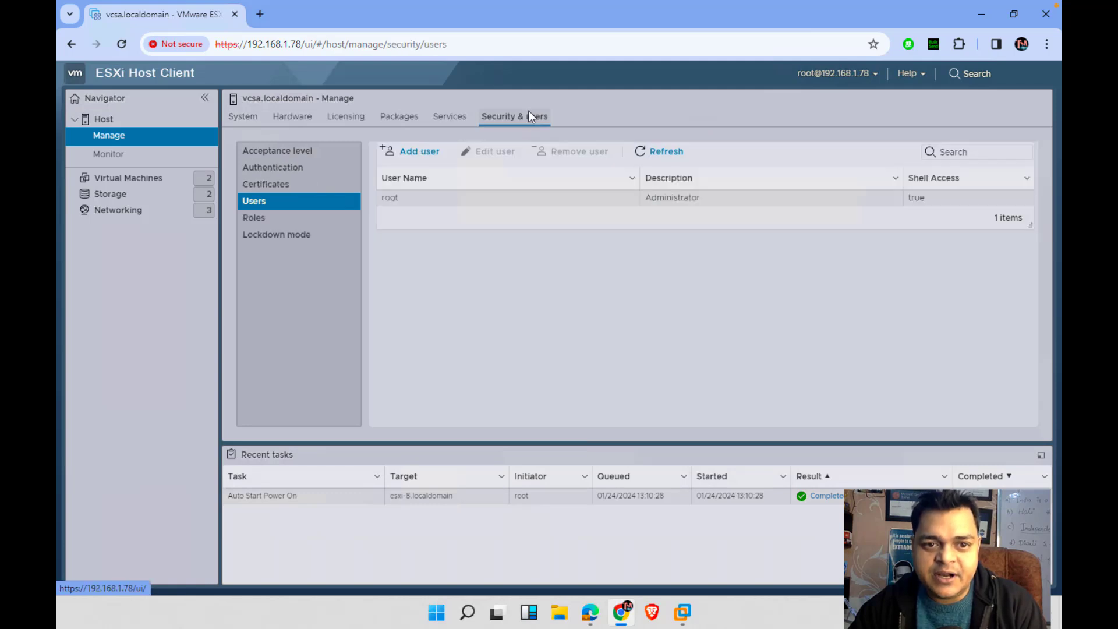
click(300, 175)
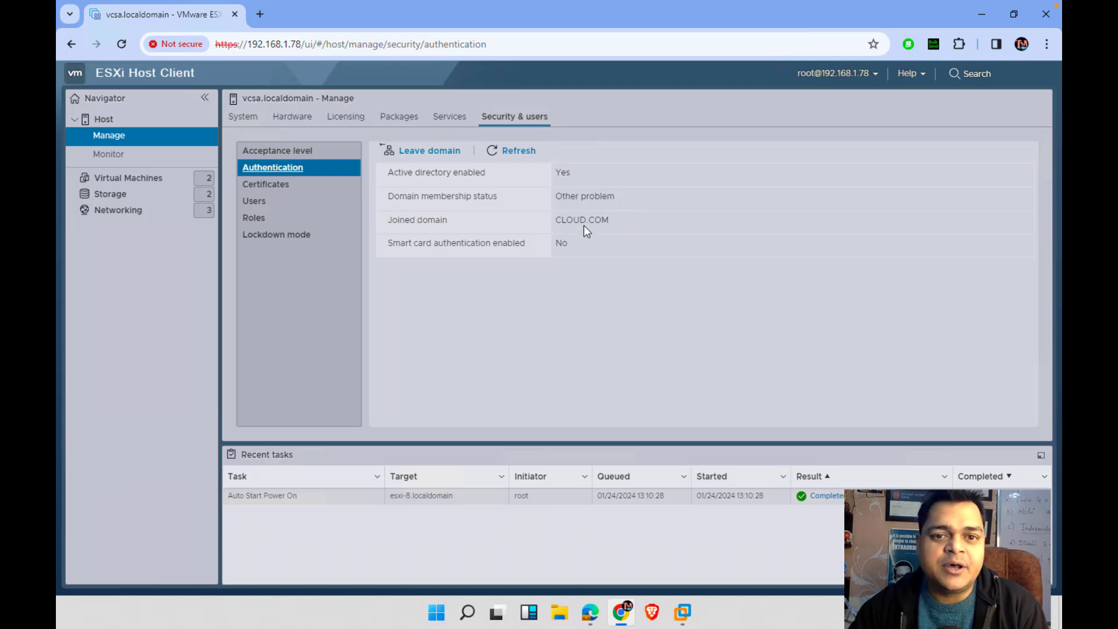
click(435, 152)
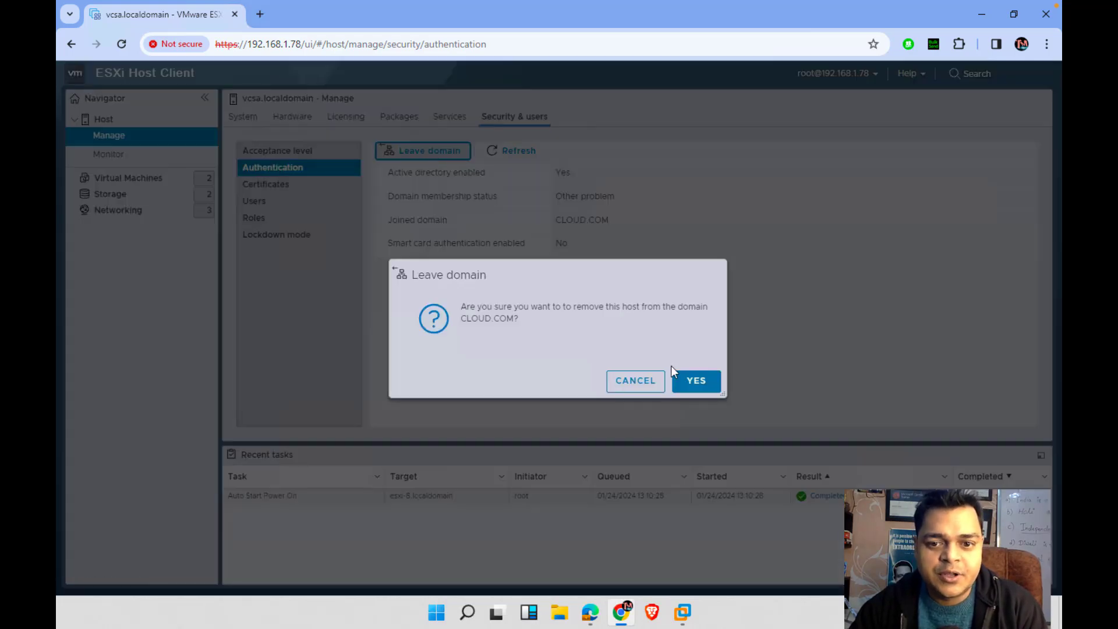
click(691, 382)
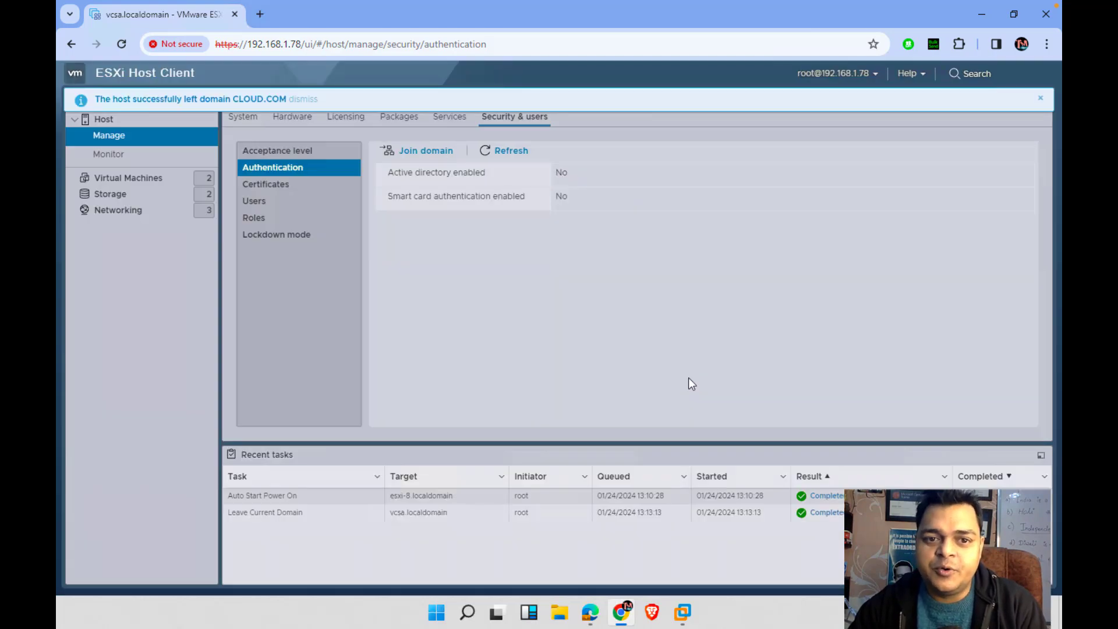
click(438, 150)
Join domain class.com as Administrator with the domain password, then dismiss the success banner
click(611, 282)
text(clas)
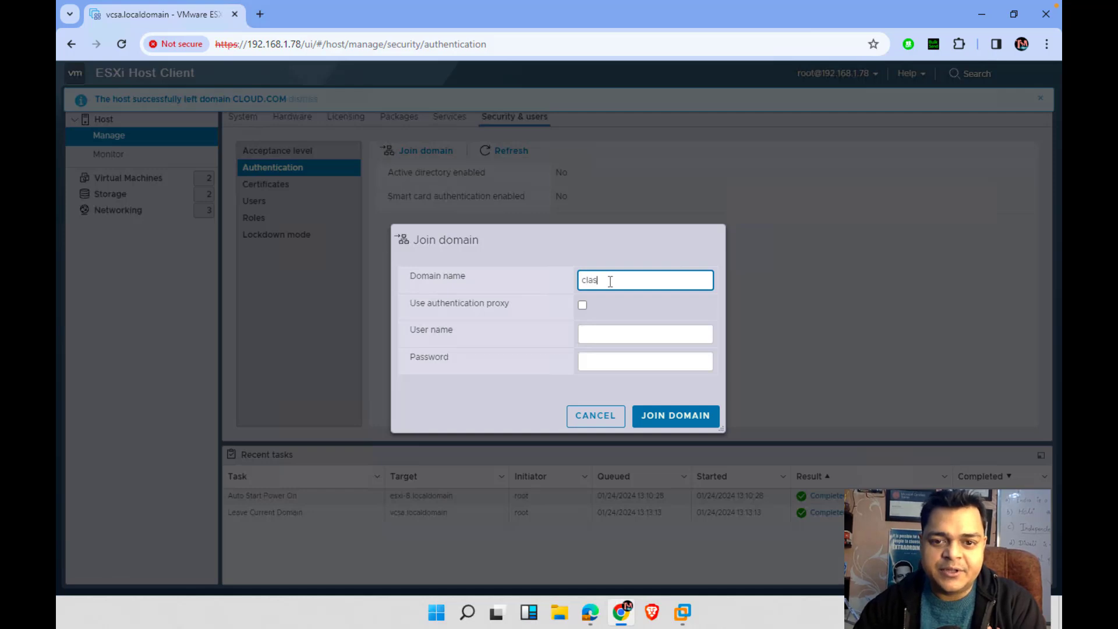
text(s.com)
click(614, 334)
text(Ad)
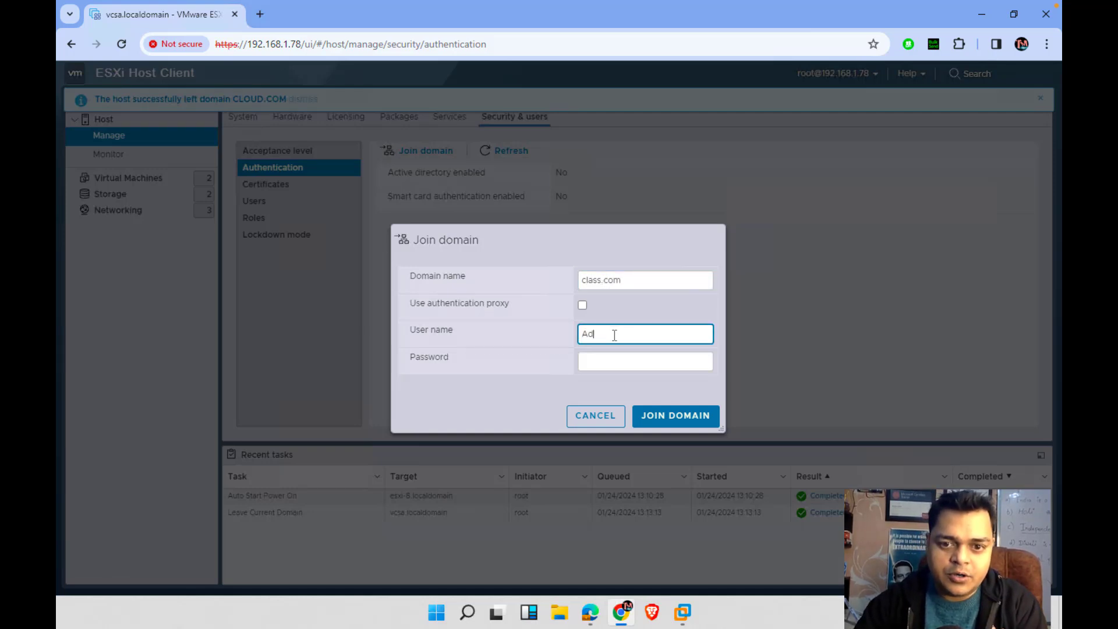
text(ministrator)
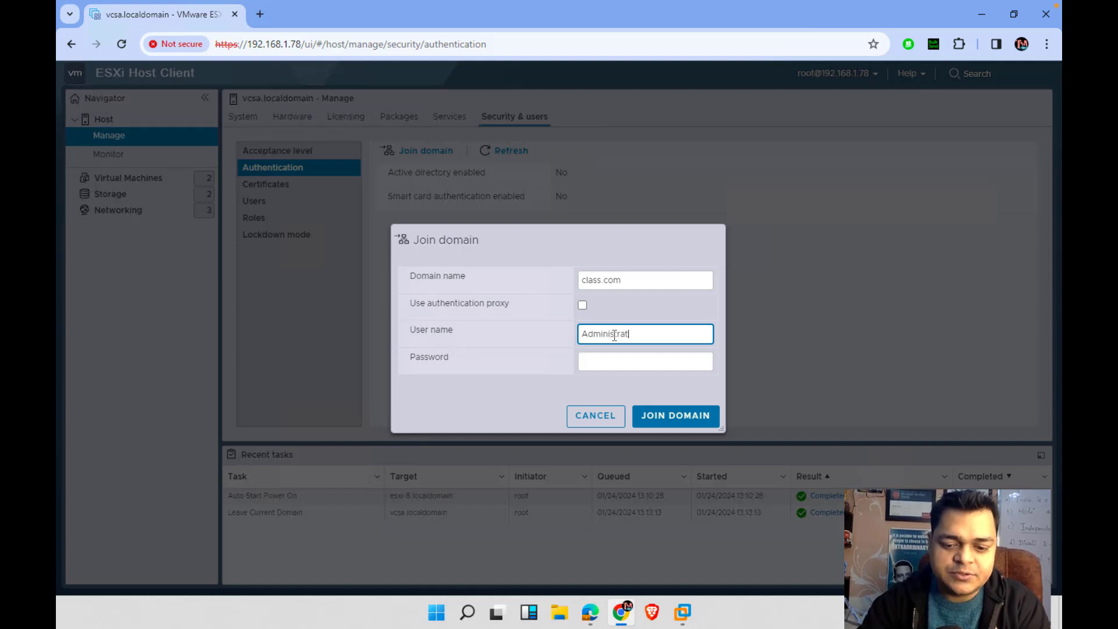
click(651, 363)
text(PP@ssw0r)
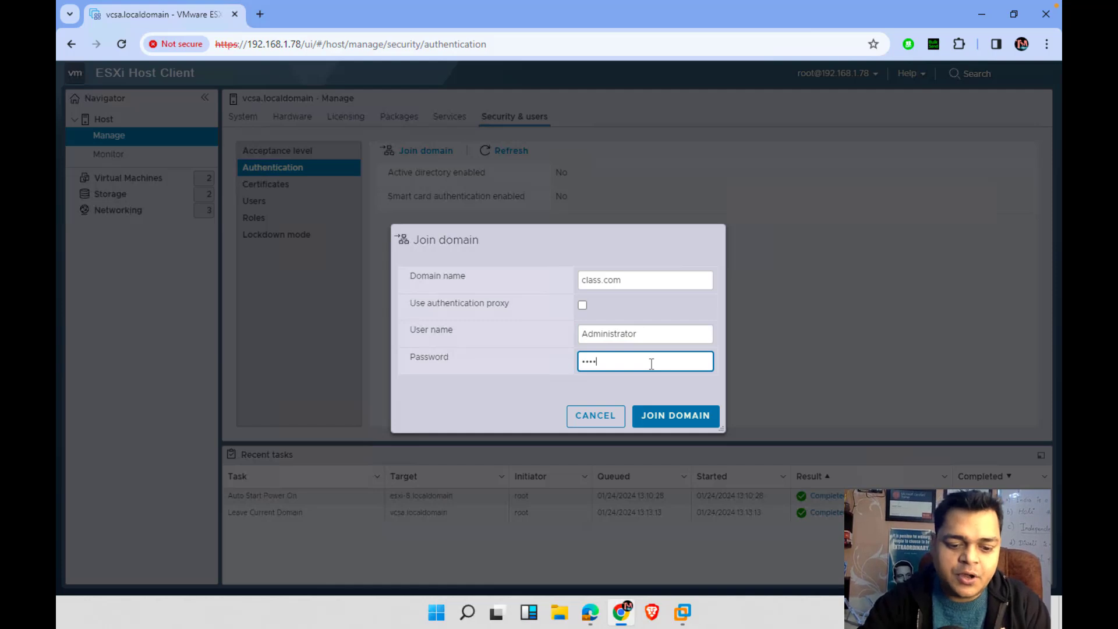
text(d1)
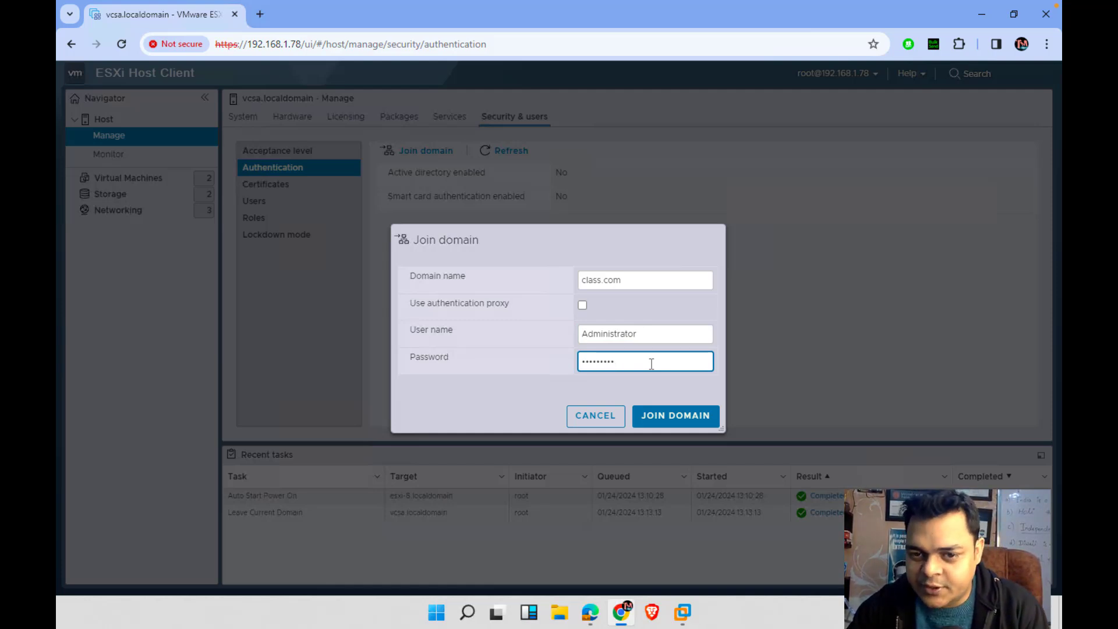
click(694, 417)
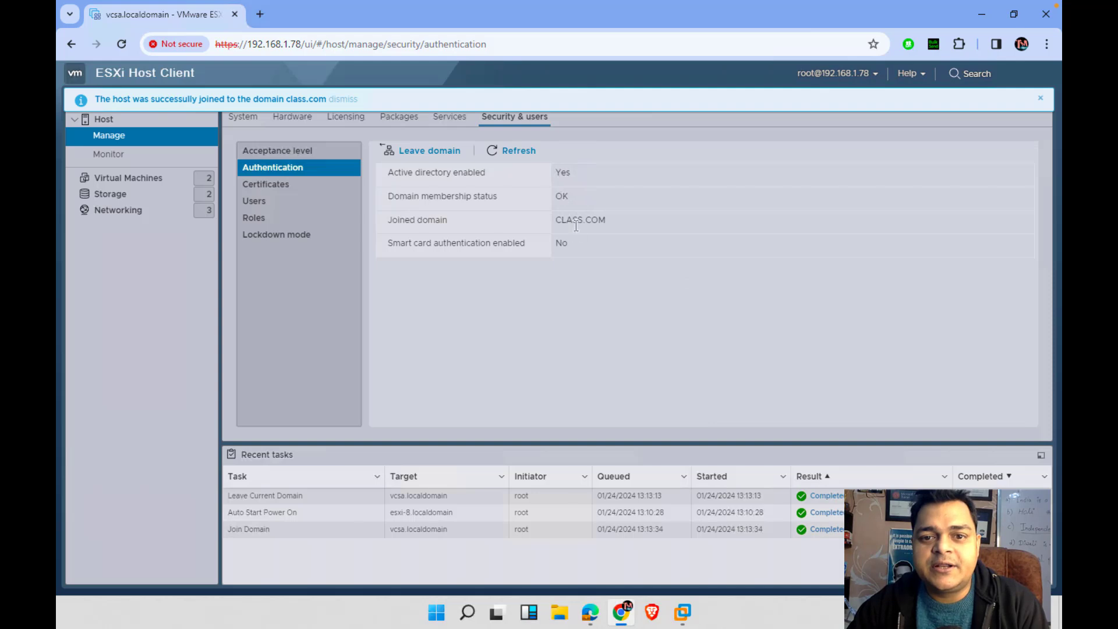
click(1040, 99)
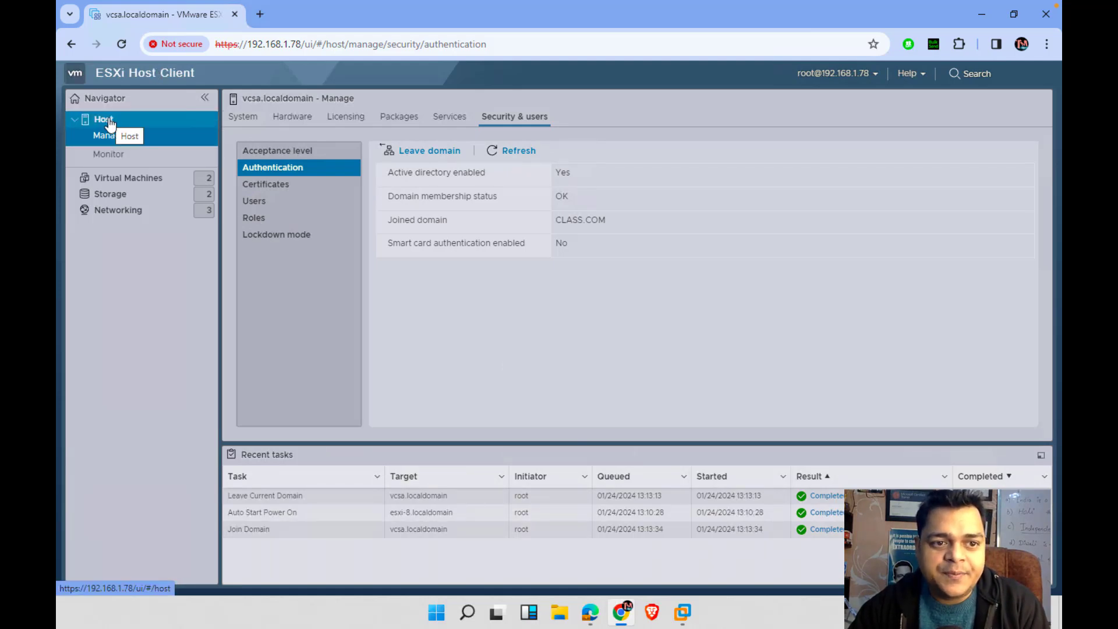
Create datastore vcsa-storage on the local disk using the full disk with VMFS 6
click(112, 194)
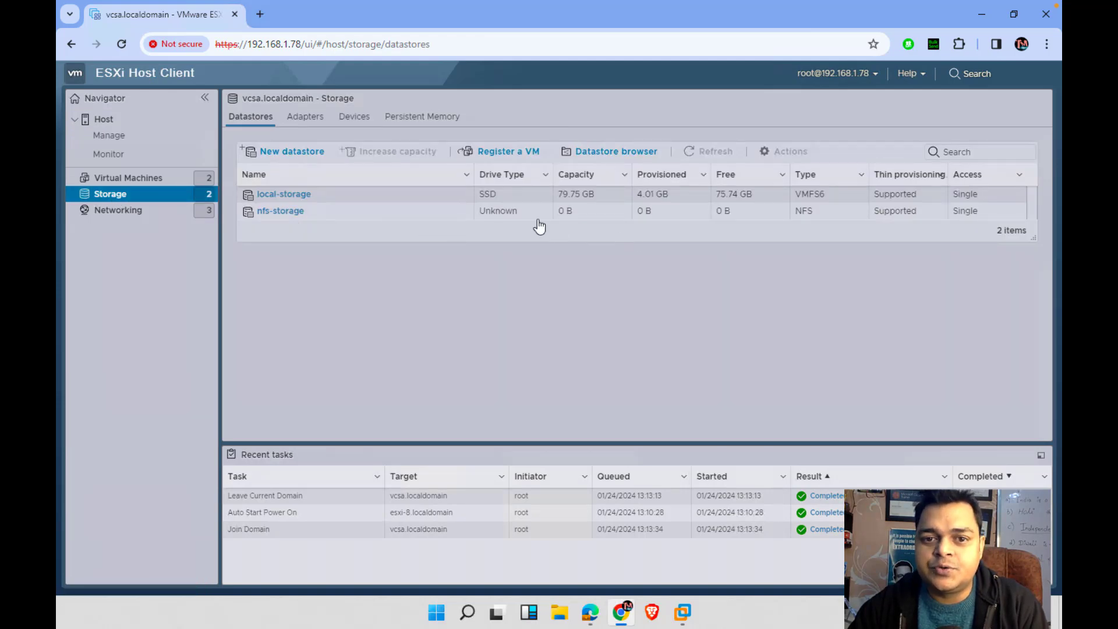
click(295, 153)
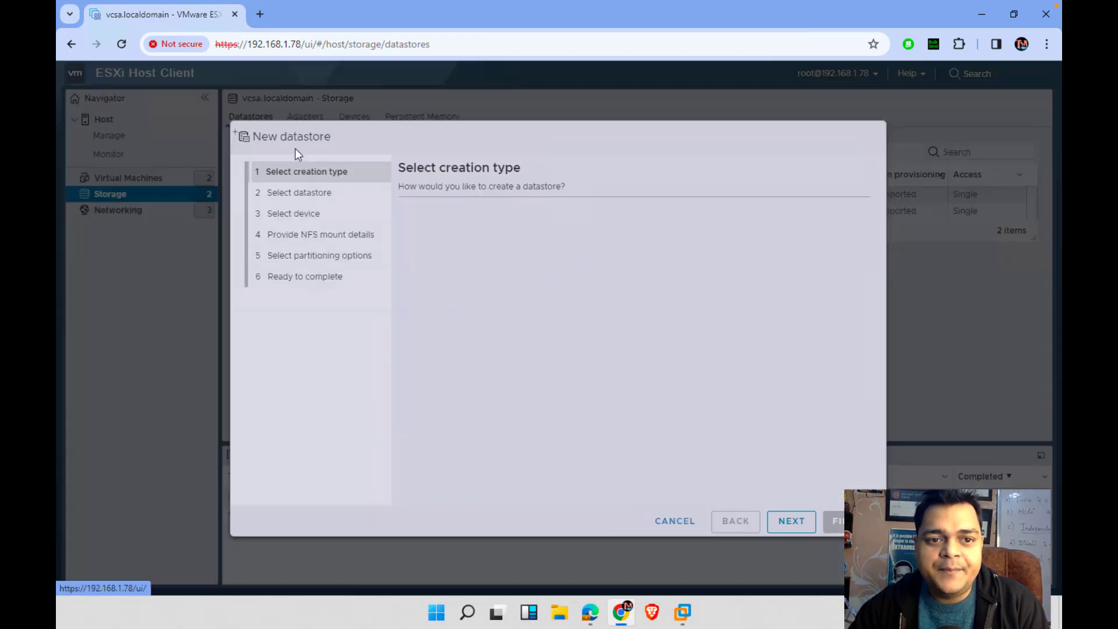
click(772, 520)
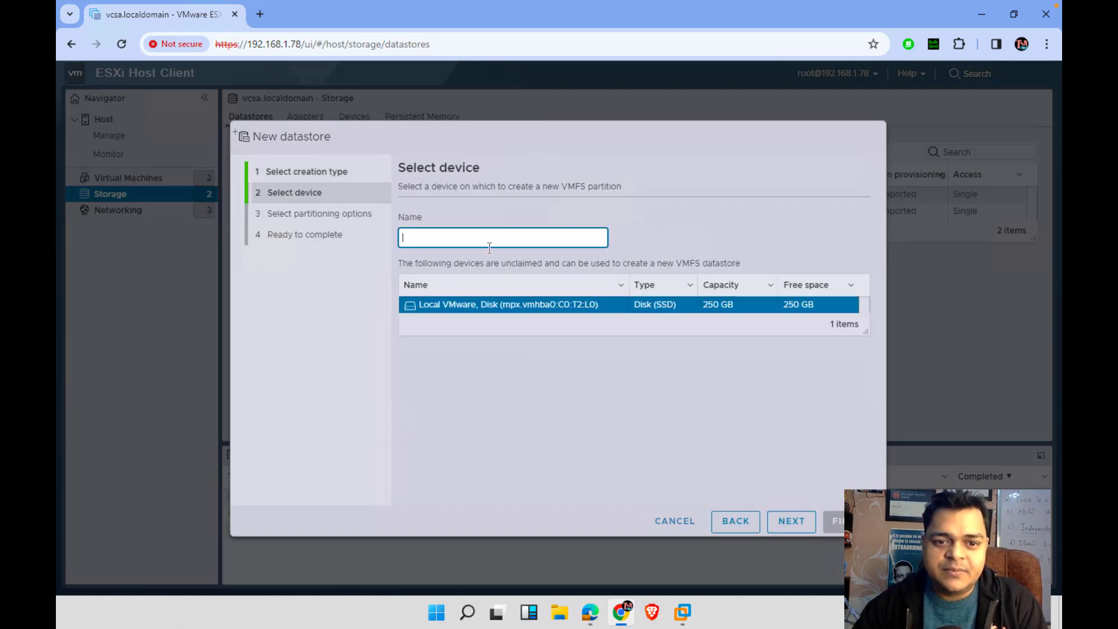
text(v)
text(csa-s)
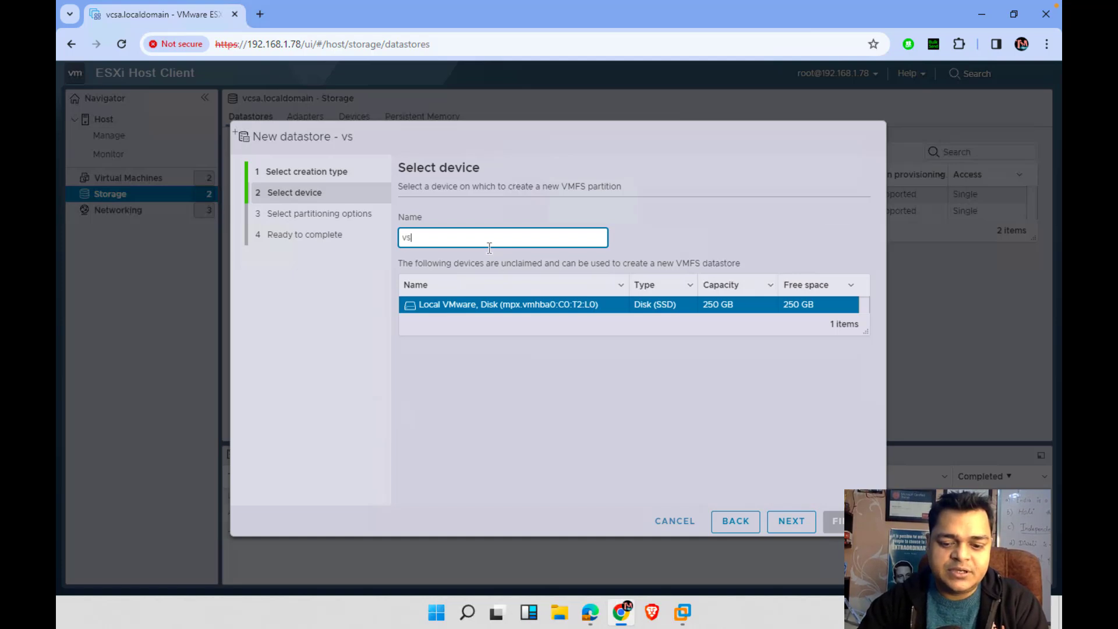
text(torage)
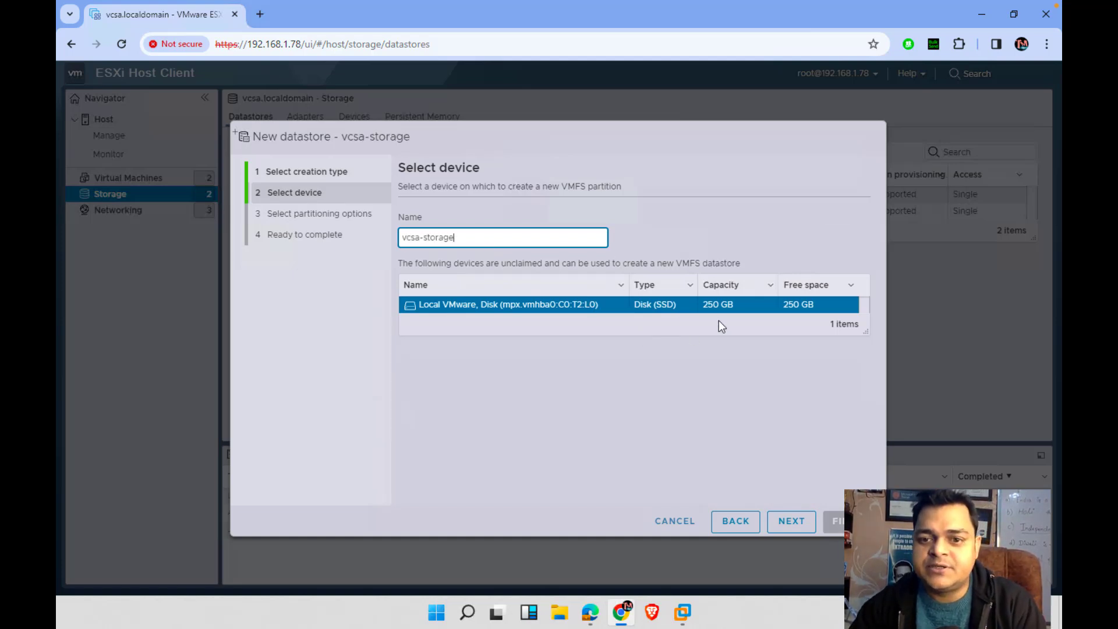
click(794, 526)
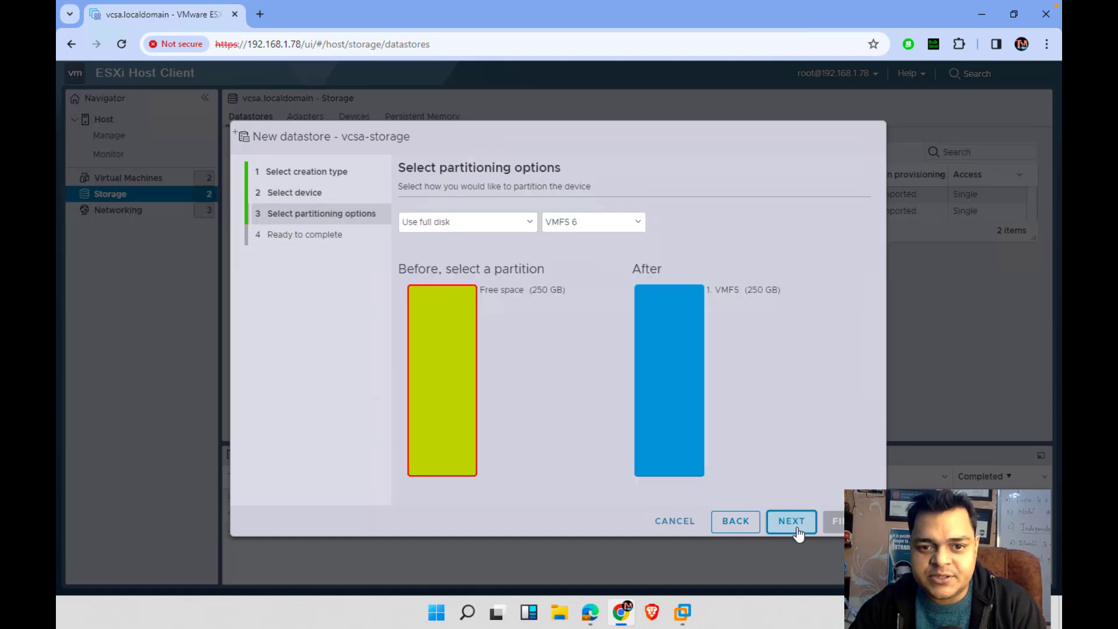
click(793, 521)
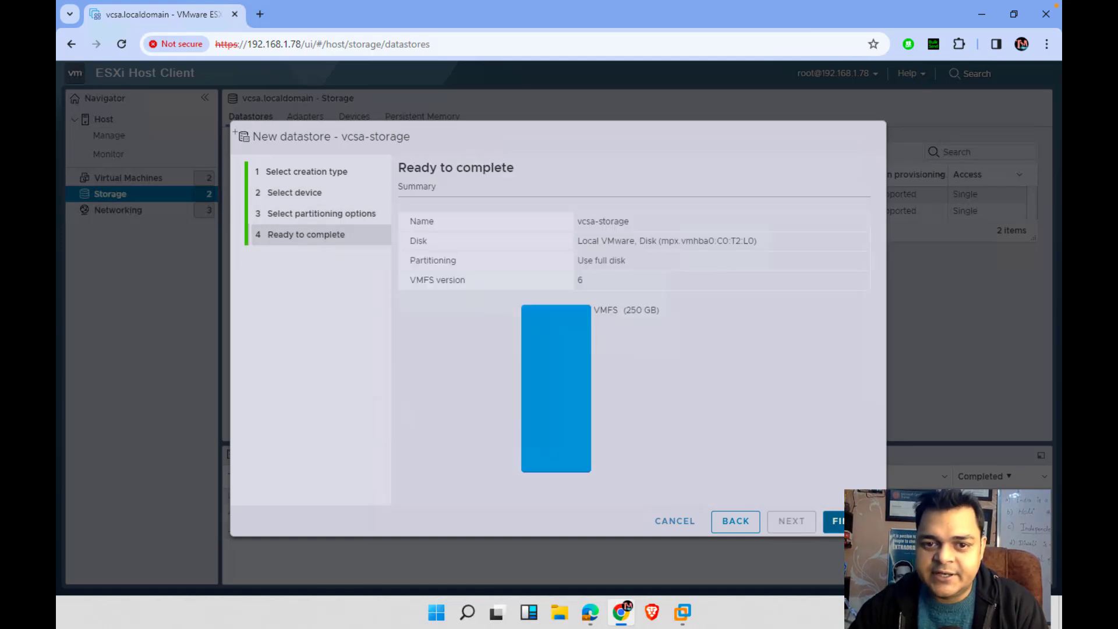
click(837, 522)
click(735, 388)
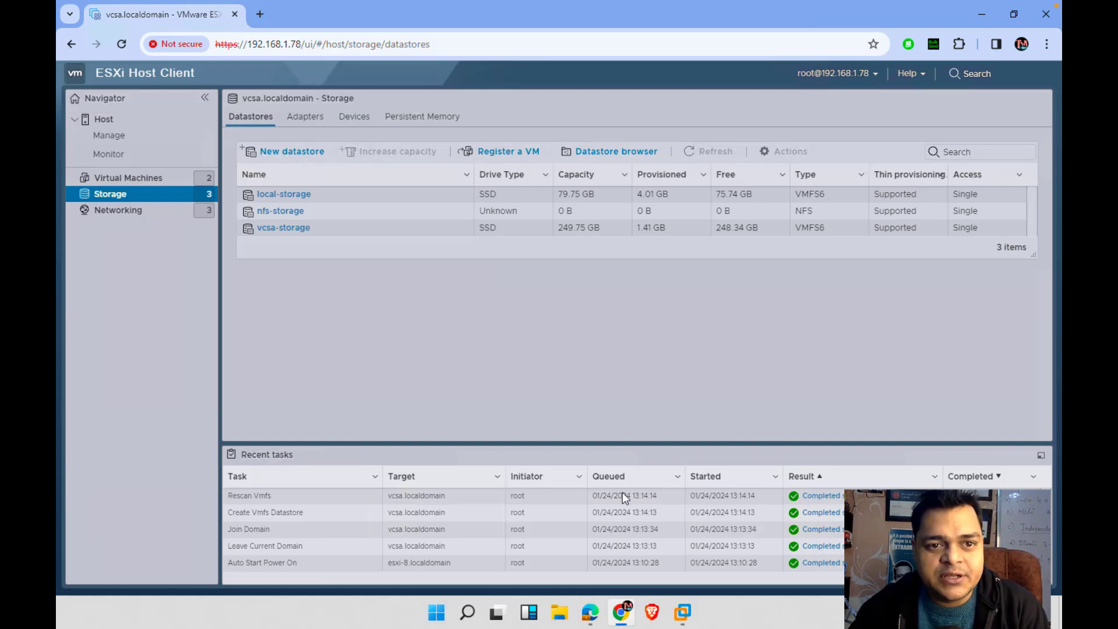
Return to the Domain-SRV-16 VM and refresh the class.com zone records
mouse_move(685, 620)
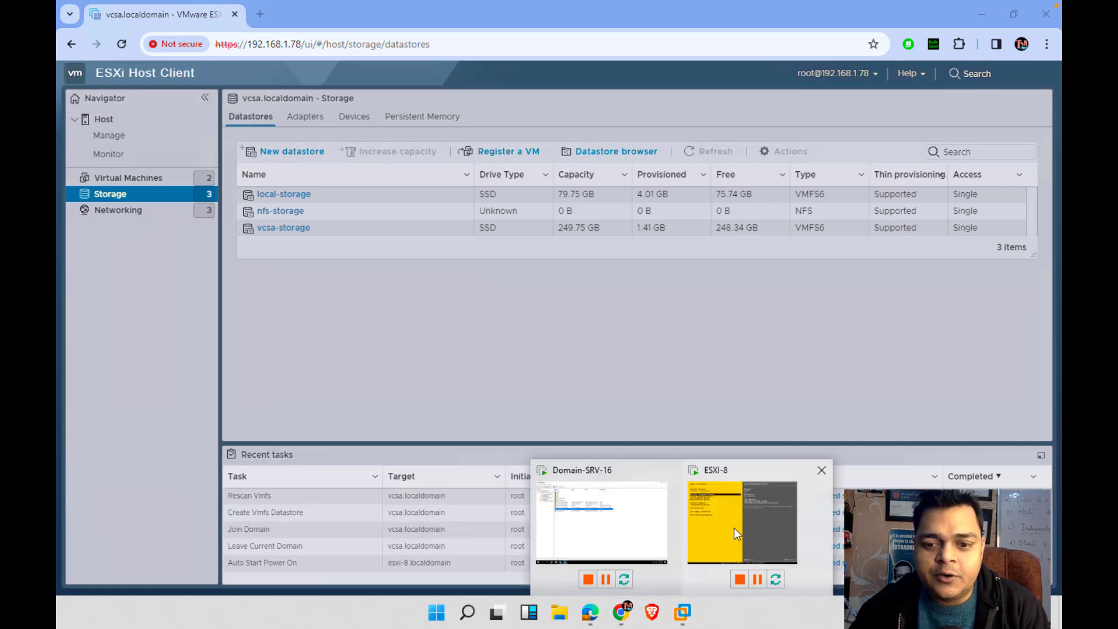
click(732, 527)
click(703, 16)
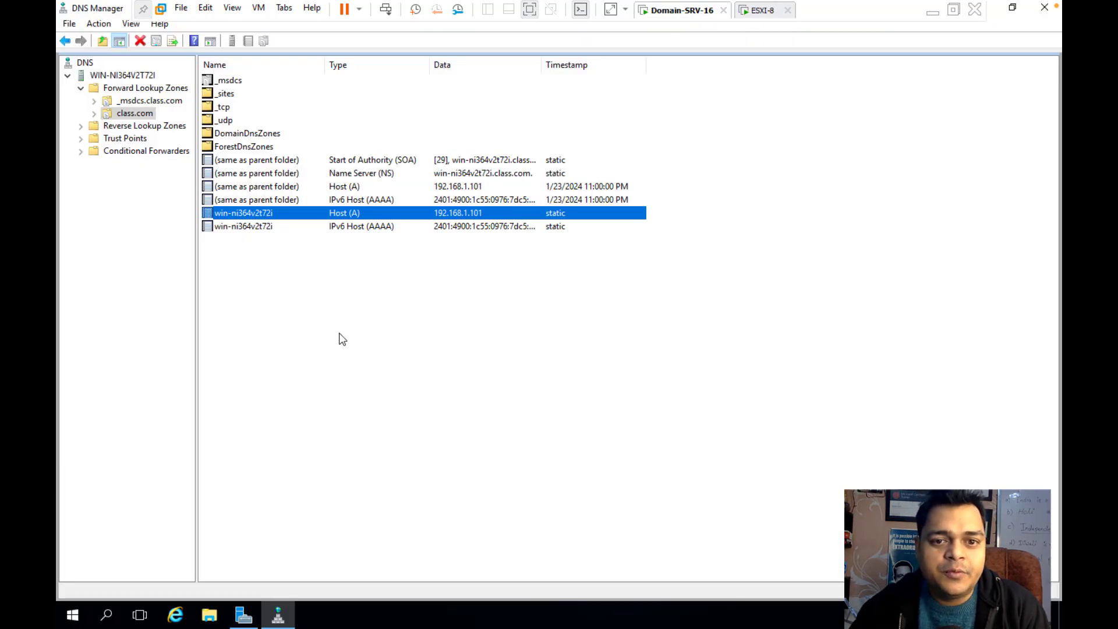
click(358, 361)
right_click(358, 361)
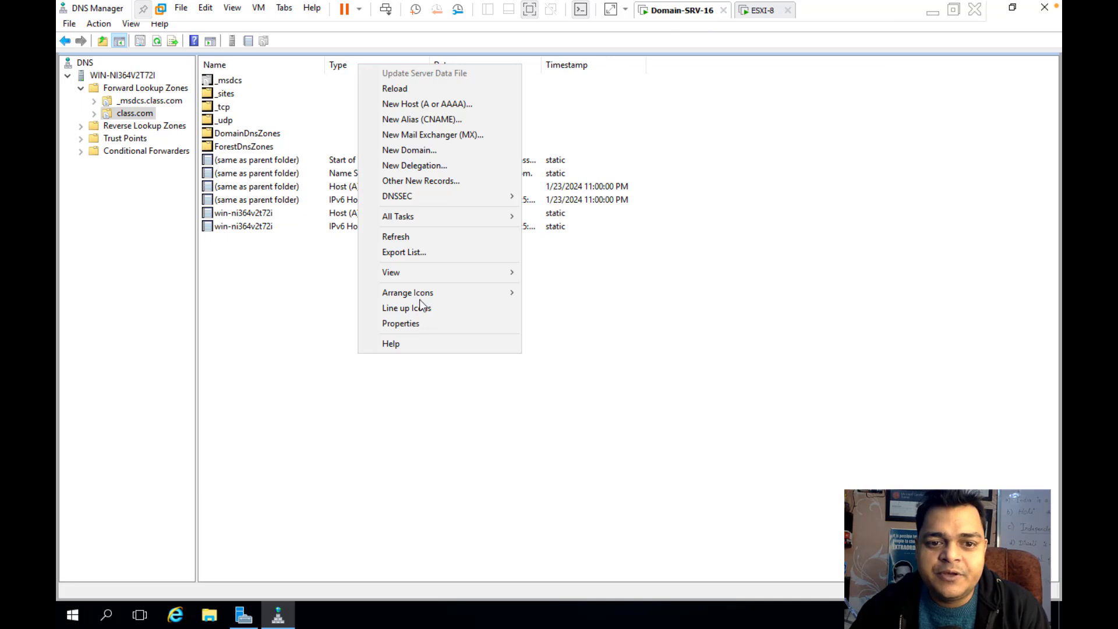
click(405, 239)
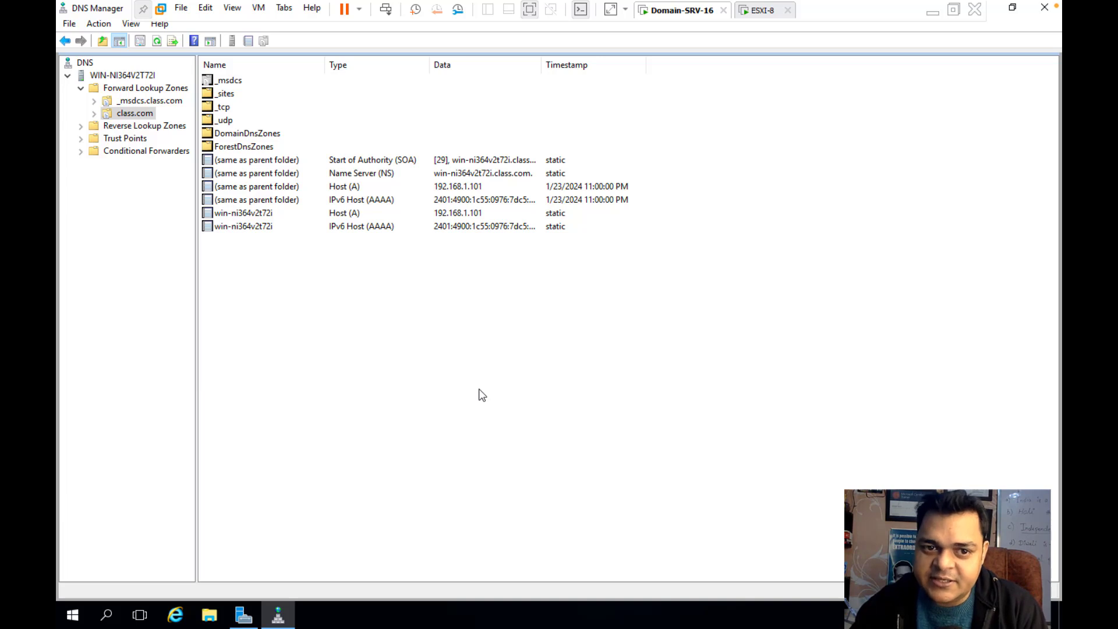
Add a New Host (A) record vcsa pointing to 192.168.1.250 in class.com
right_click(303, 294)
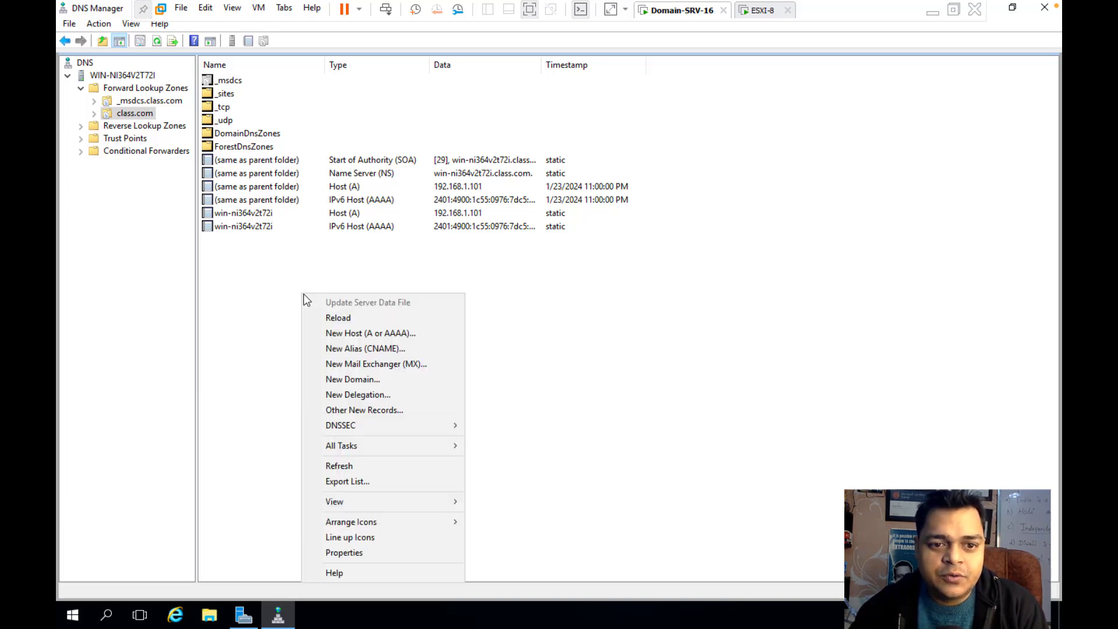
click(376, 338)
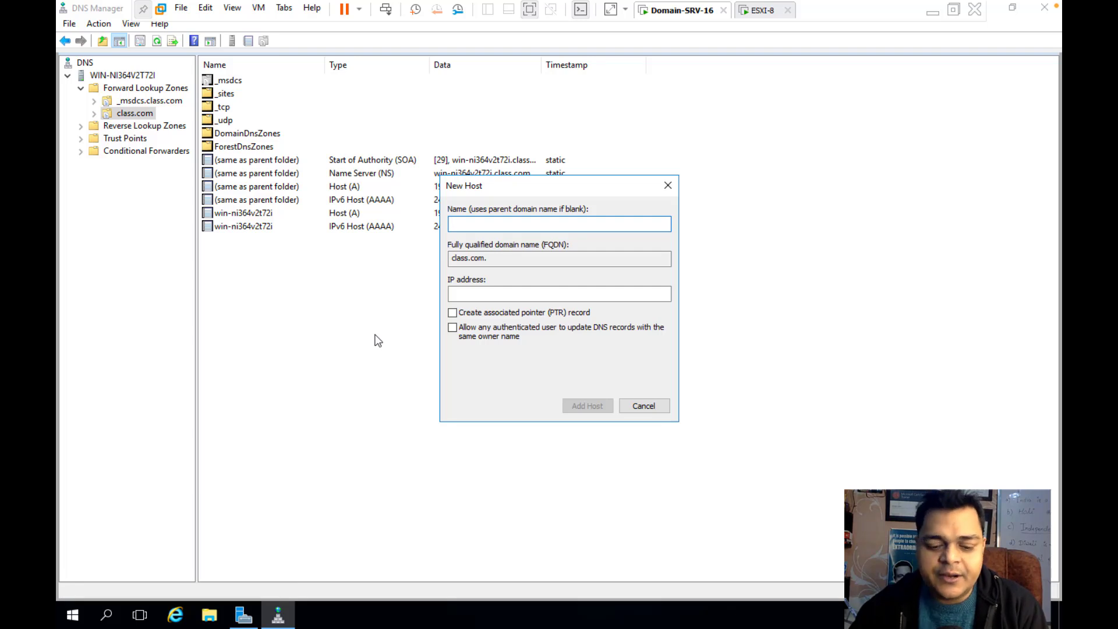
text(vcsa)
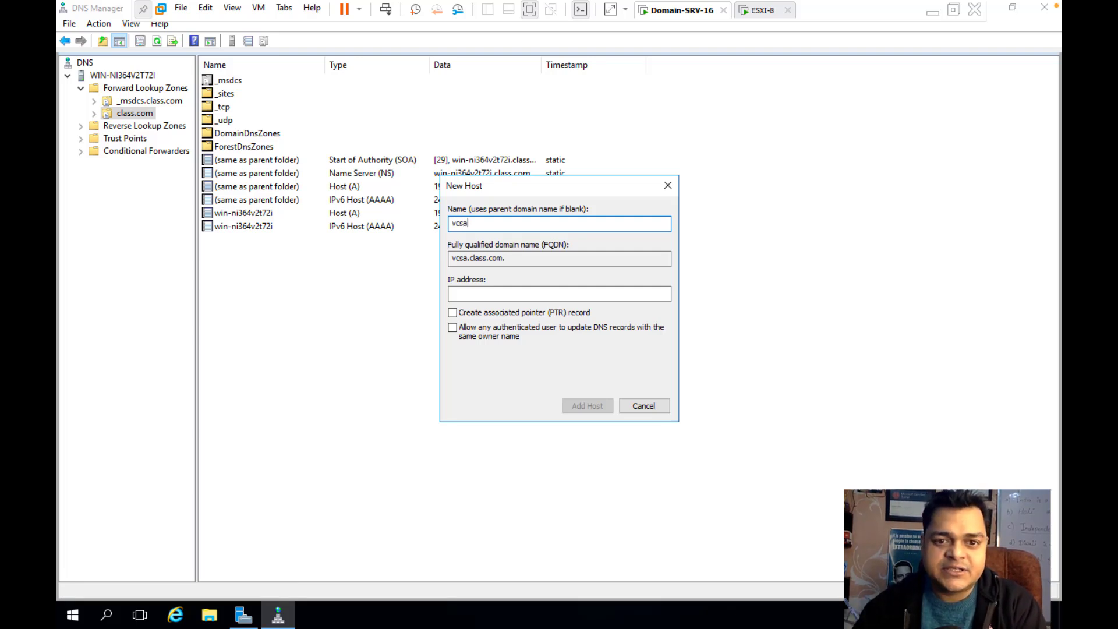
click(500, 291)
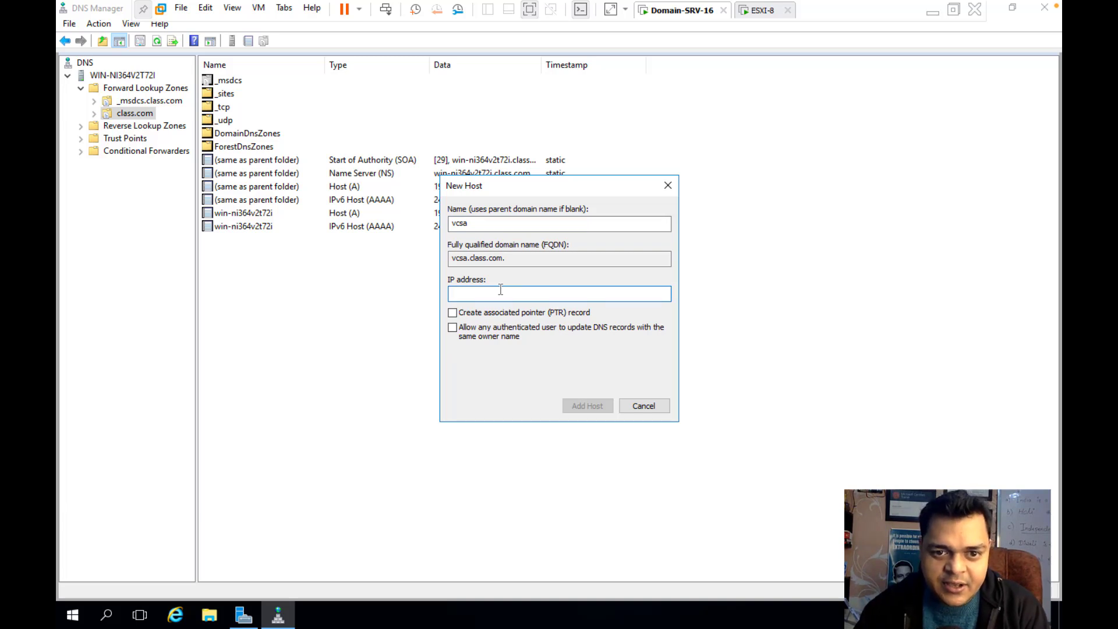
text(192.168.)
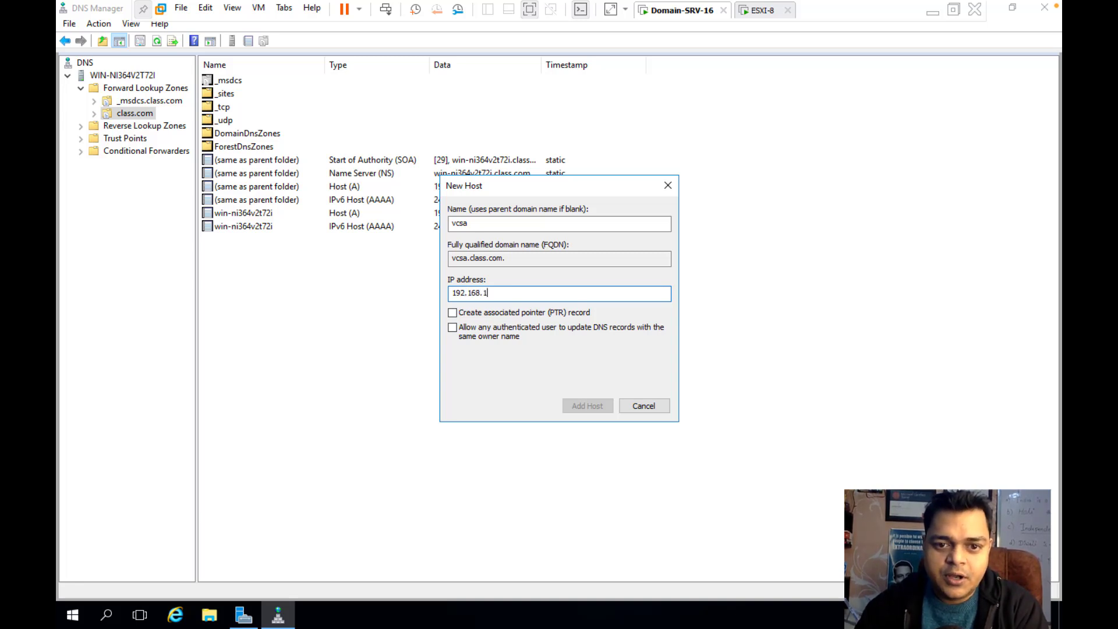
text(1.2)
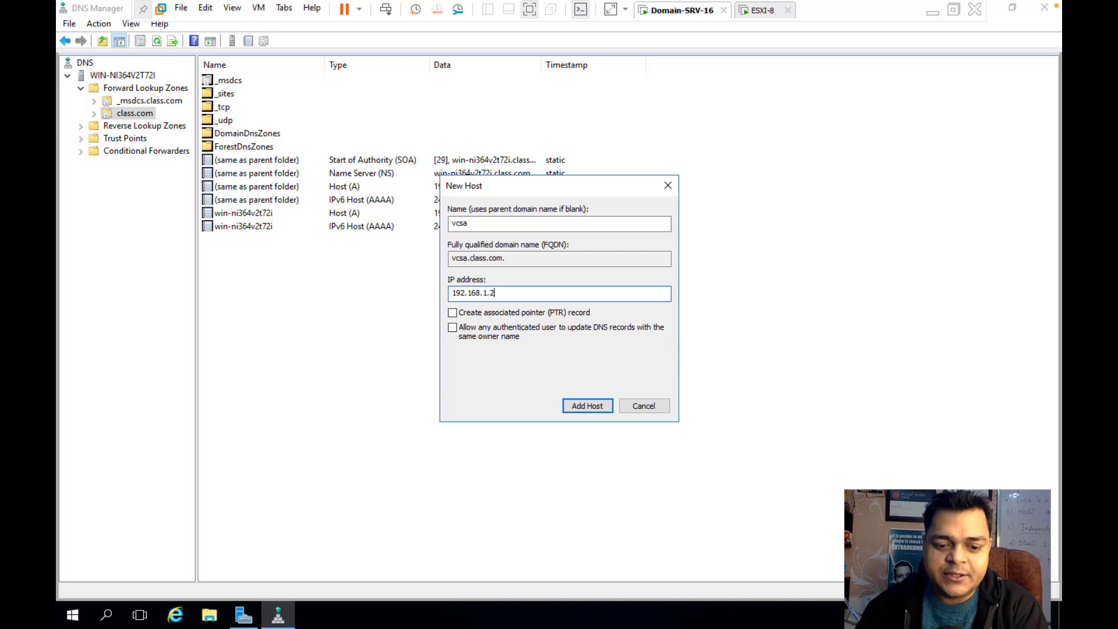
text(50)
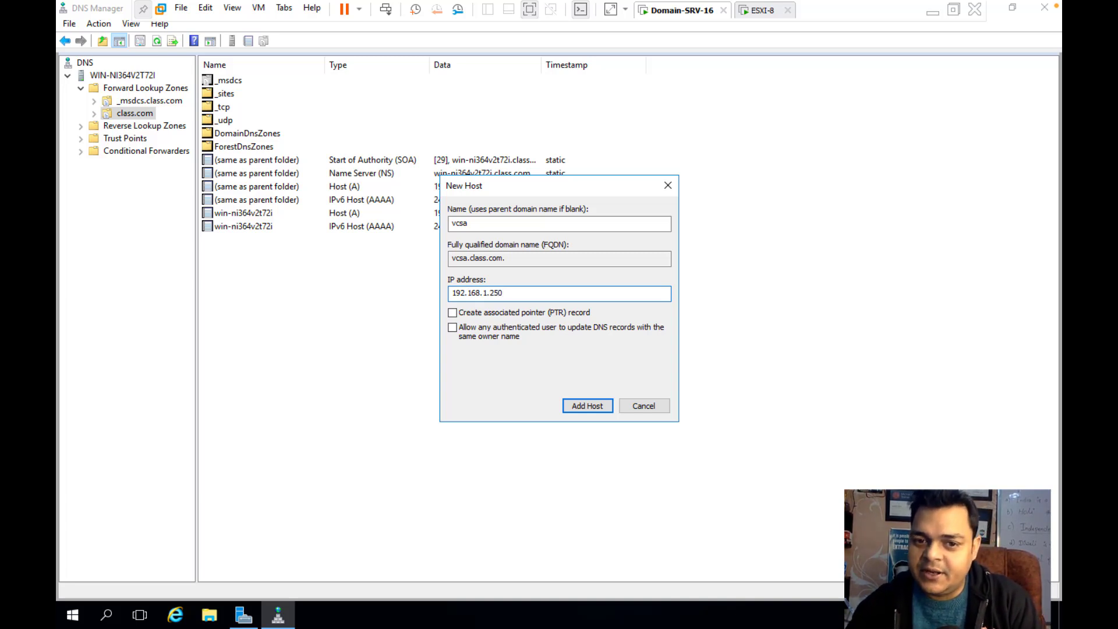
click(587, 406)
click(660, 357)
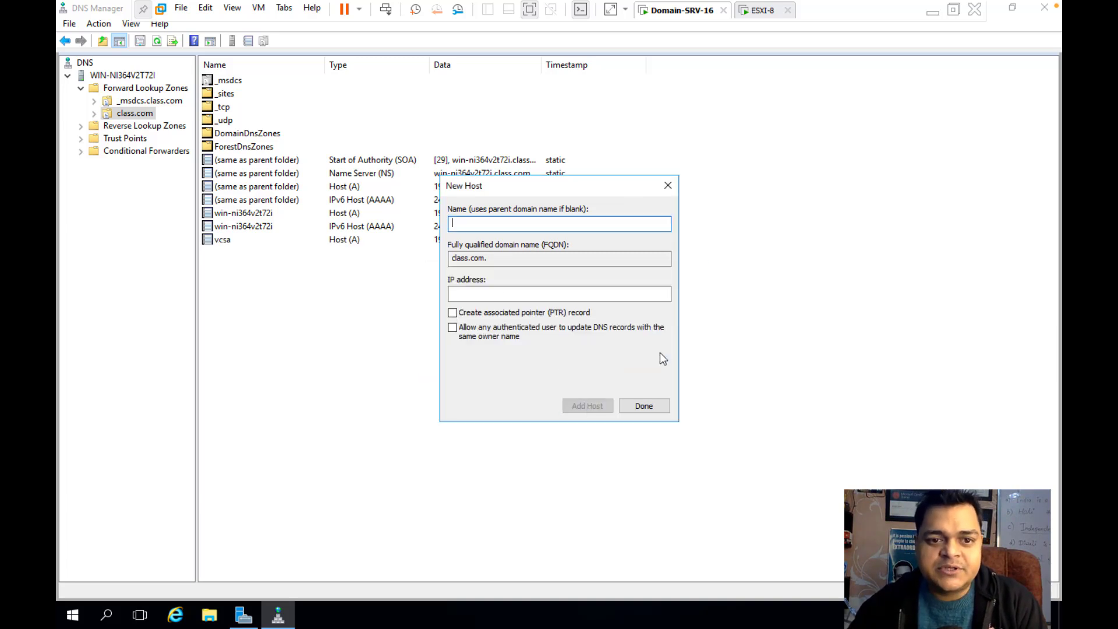
click(643, 406)
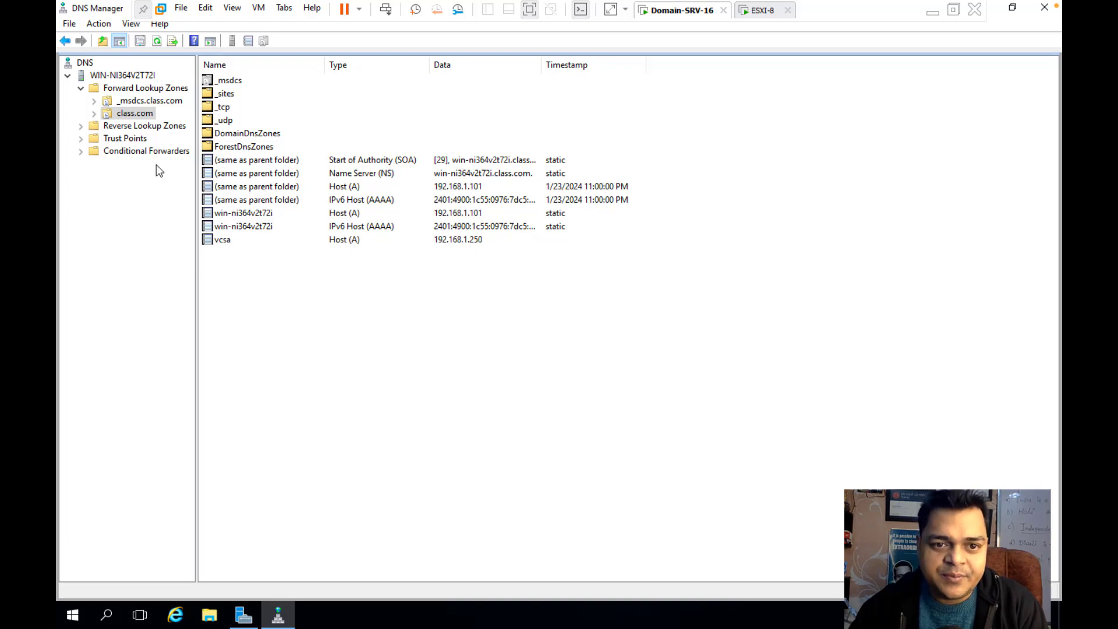
Start a new reverse lookup zone, keeping the primary zone type and default replication scope
click(139, 127)
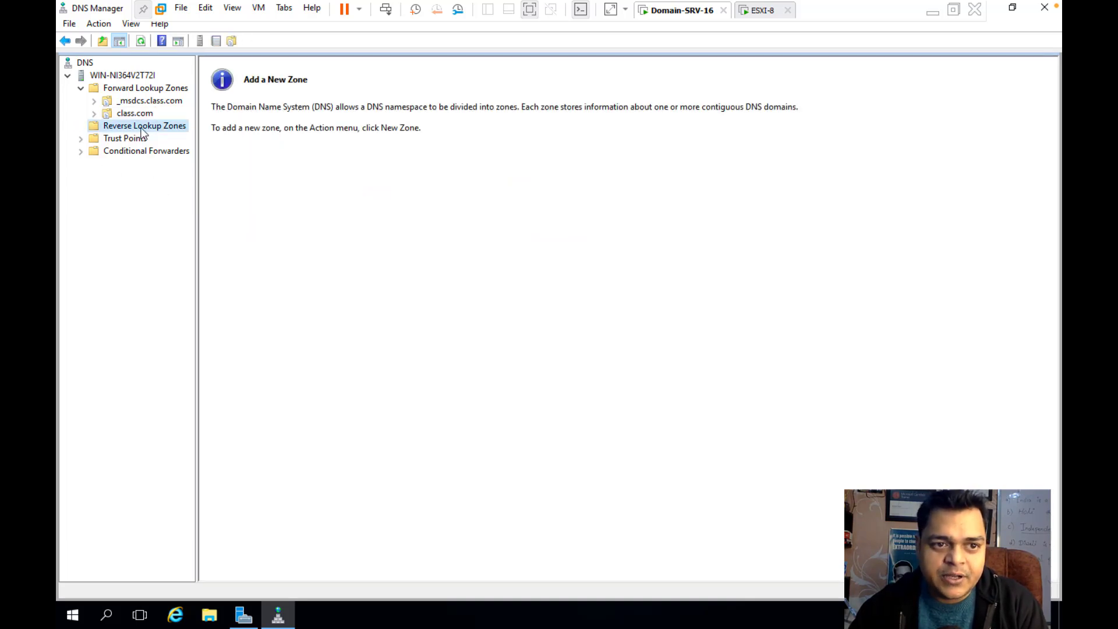
right_click(143, 132)
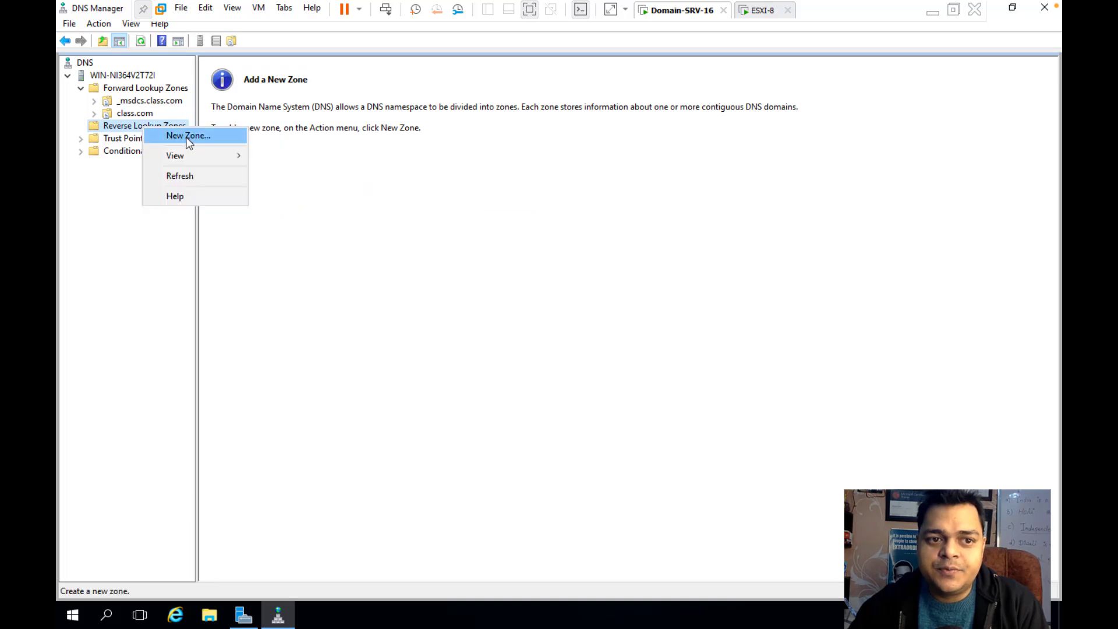
click(189, 137)
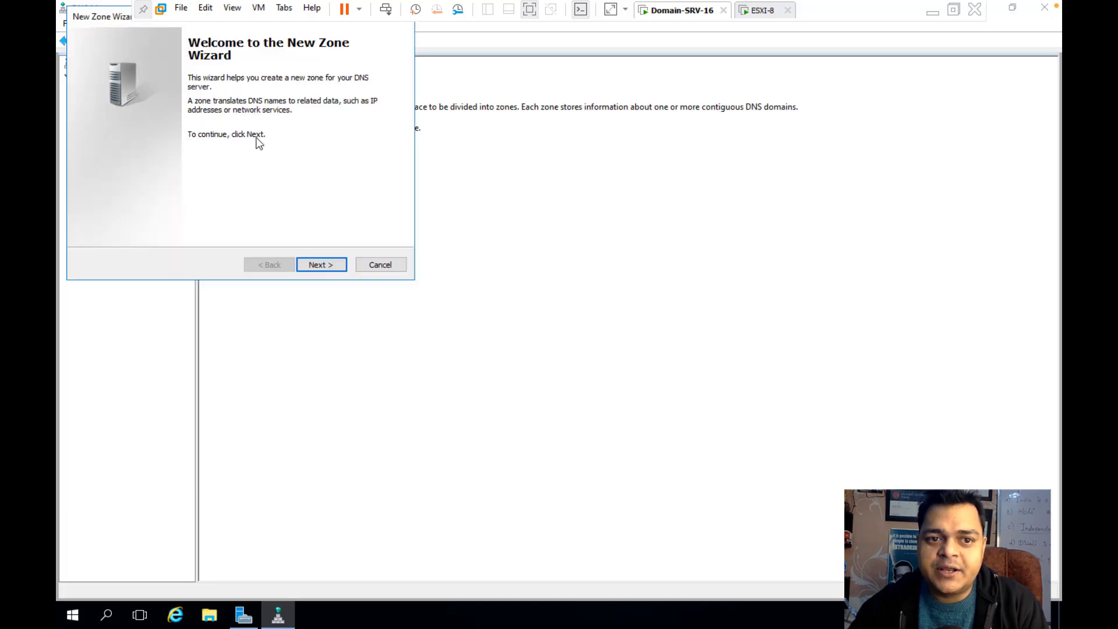
click(329, 265)
click(329, 265)
click(329, 265)
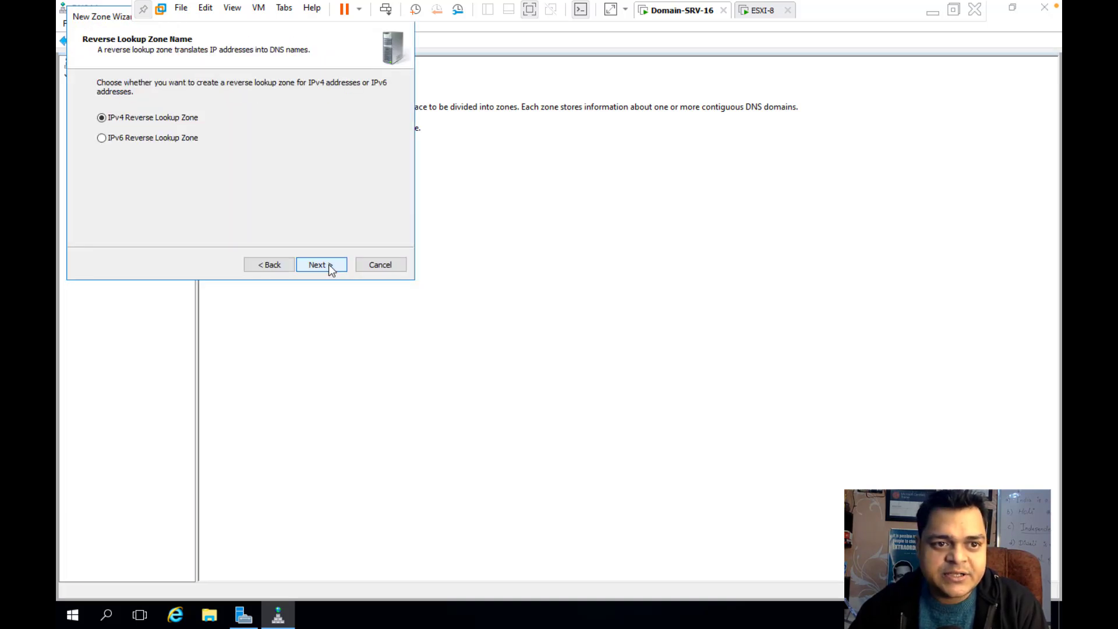
Make it an IPv4 zone for network ID 192.168.1 with default dynamic updates and finish
click(329, 264)
click(117, 112)
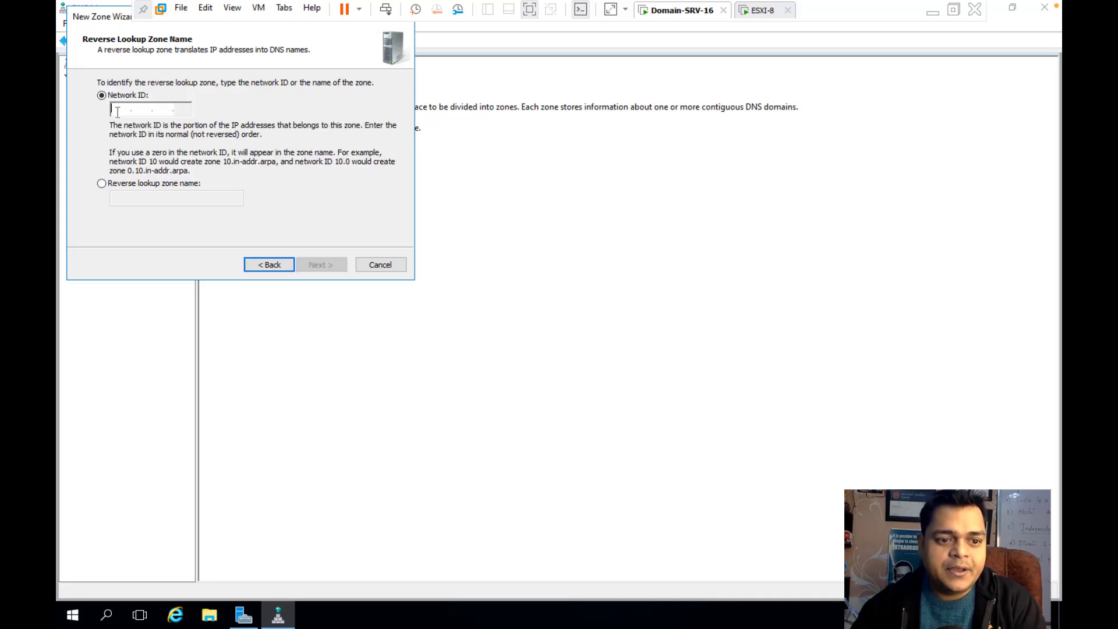
text(192.168.1.)
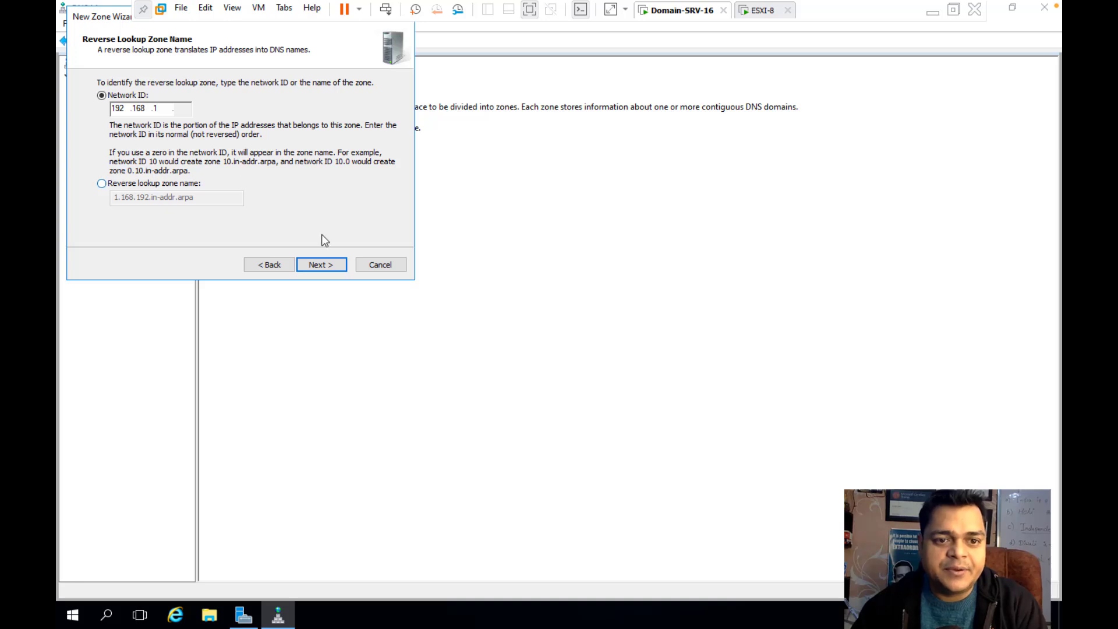
click(318, 260)
click(318, 261)
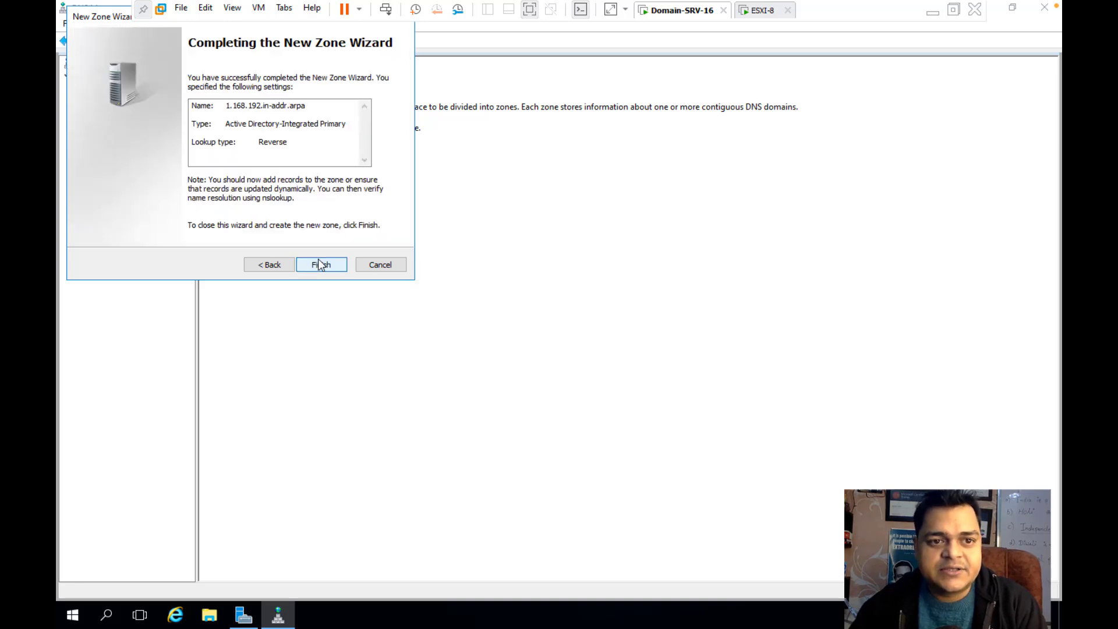
click(318, 261)
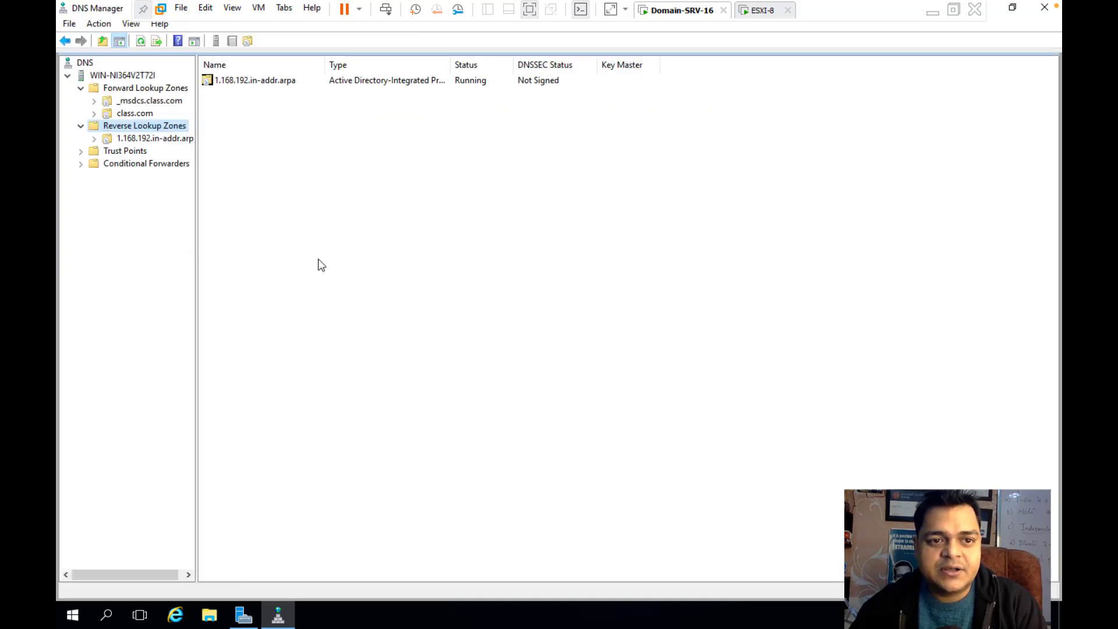
right_click(344, 153)
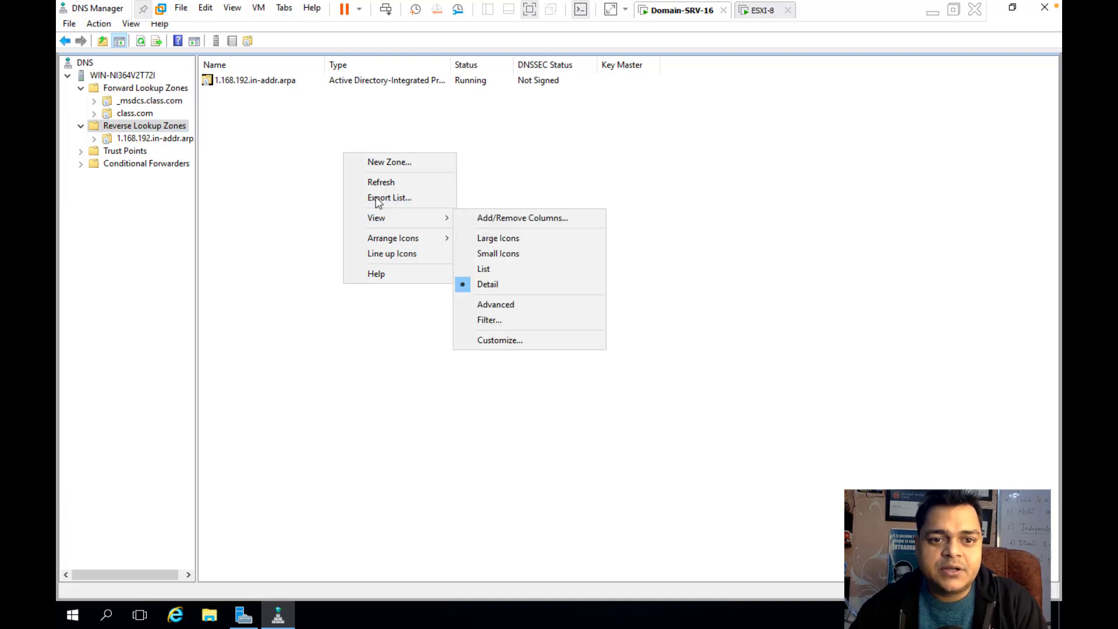
Turn on Update associated pointer (PTR) record in the vcsa host record's properties and apply
click(377, 181)
double_click(236, 80)
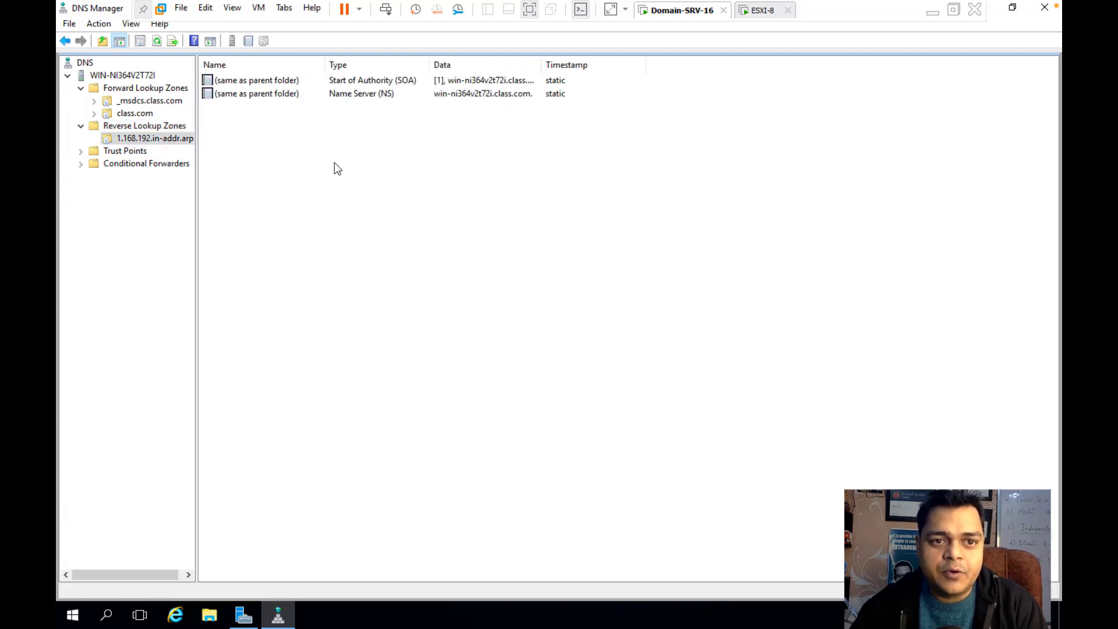
click(135, 113)
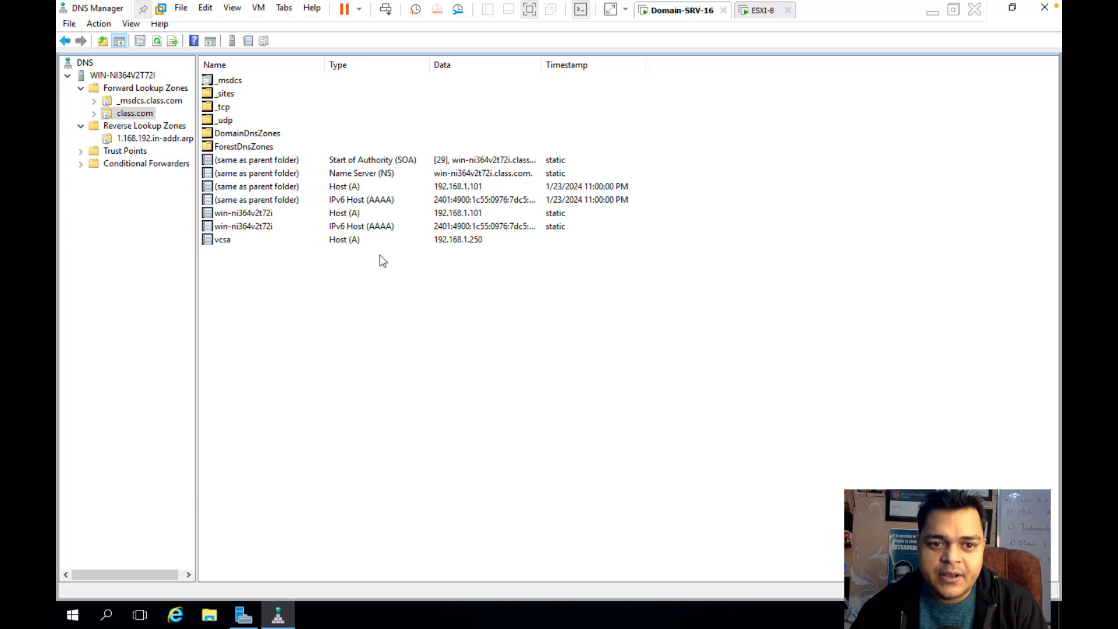
click(328, 241)
right_click(328, 242)
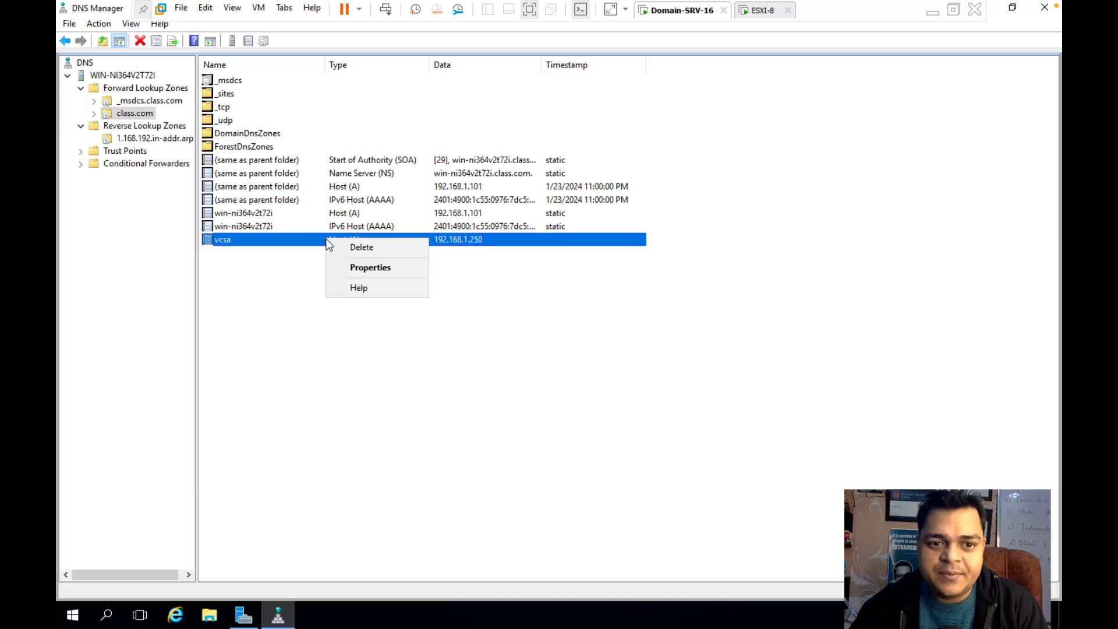
click(377, 268)
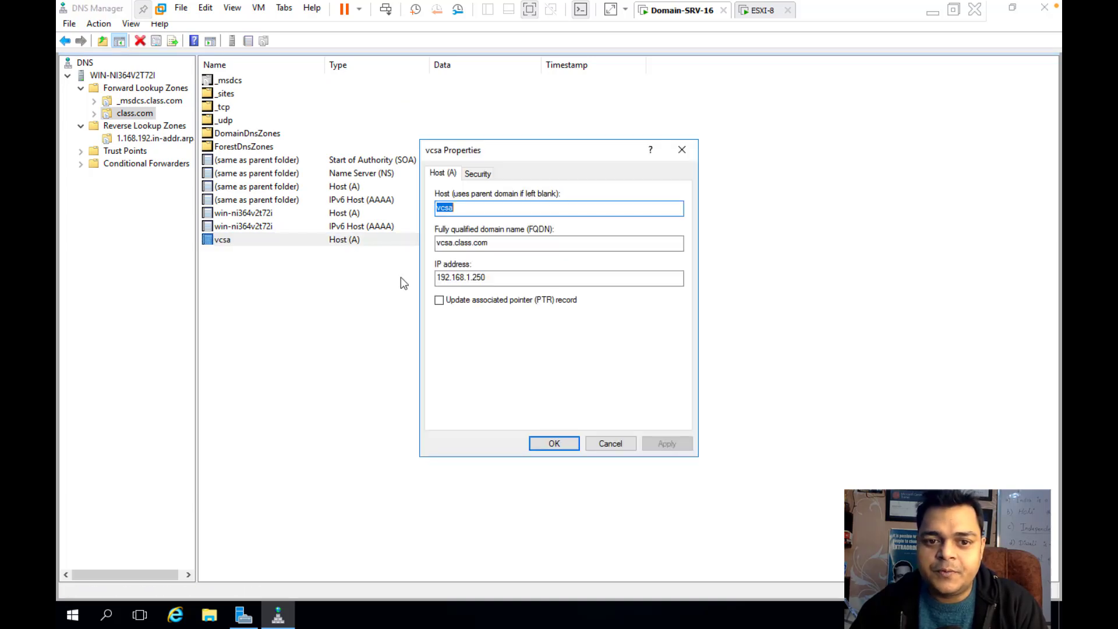
click(439, 300)
click(666, 443)
click(569, 443)
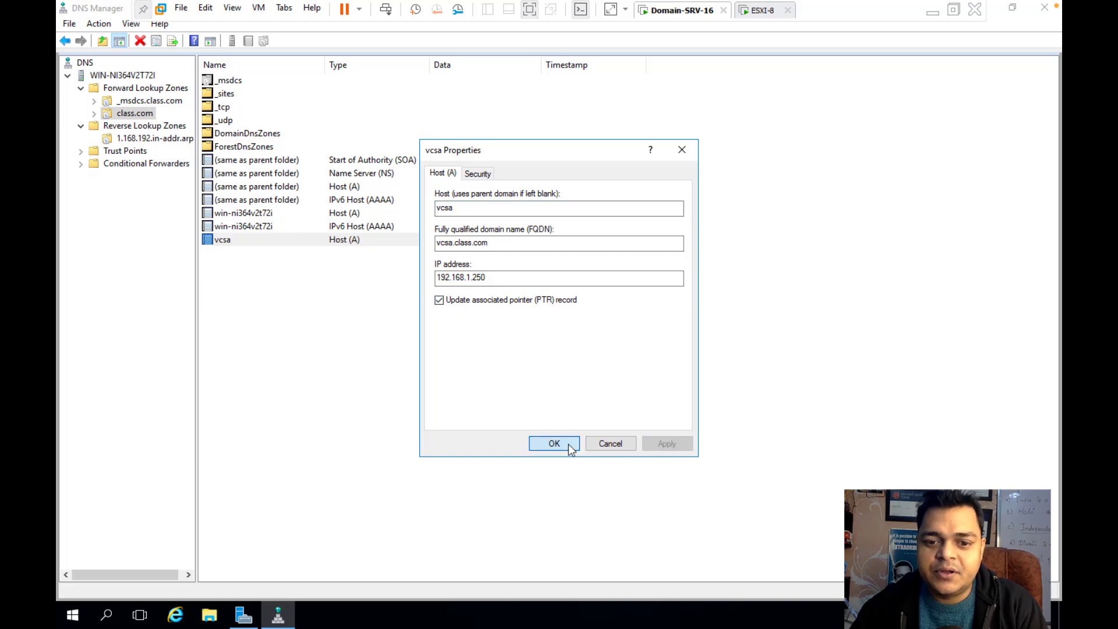
Refresh the reverse zone to reveal the 192.168.1.250 PTR record, then switch to ESXi-8
click(142, 139)
right_click(415, 291)
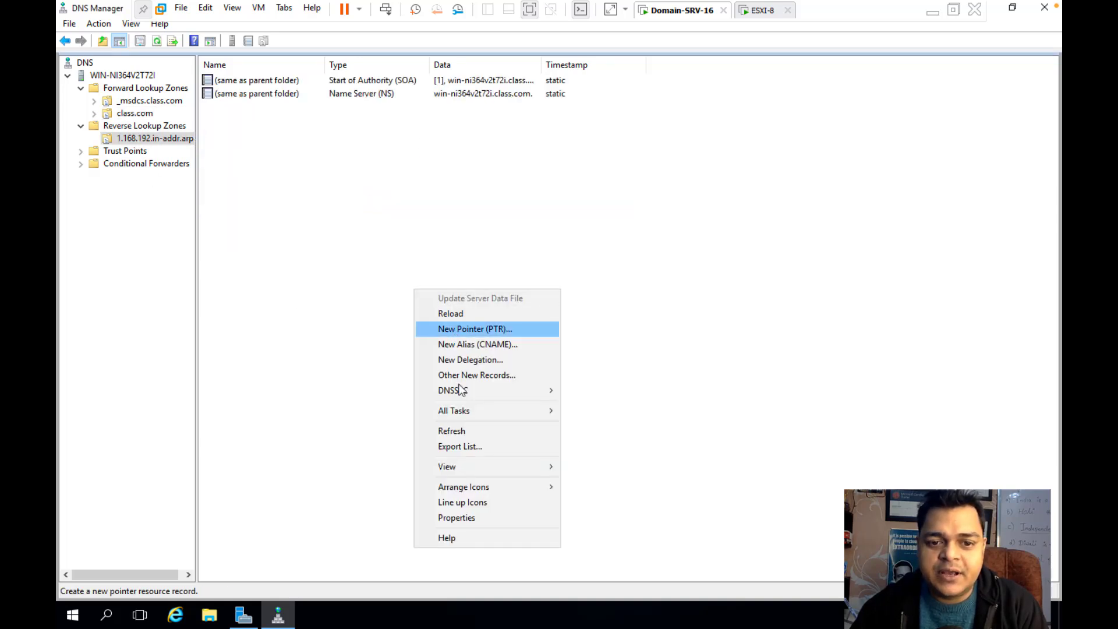
click(458, 431)
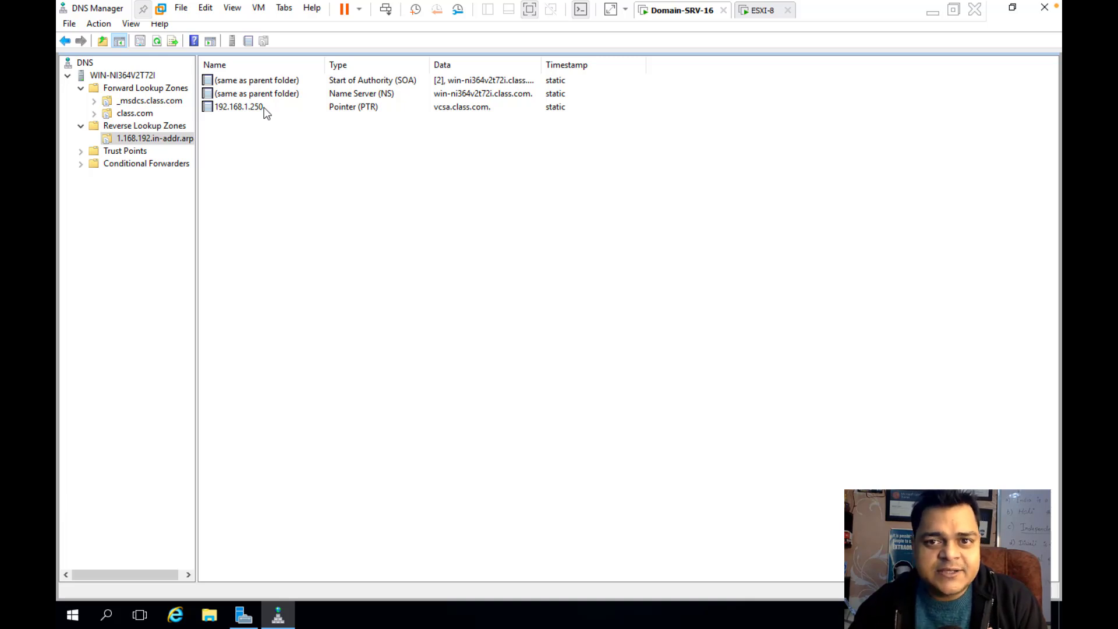
click(766, 12)
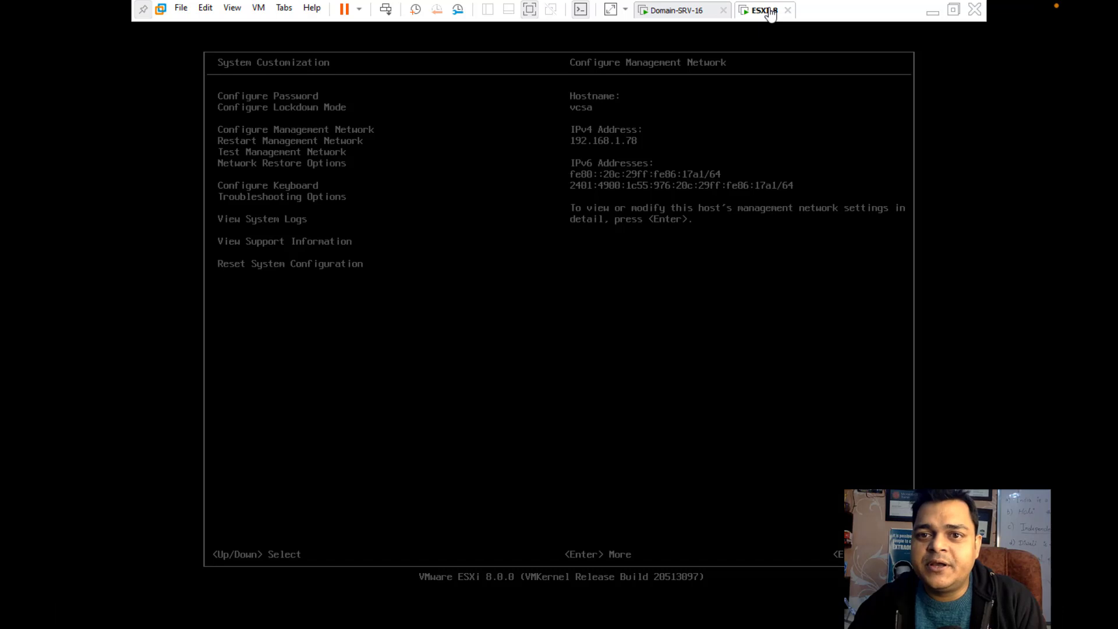
Open the VMware_vSphere folder on the Software (J:) drive in File Explorer
click(933, 11)
click(982, 14)
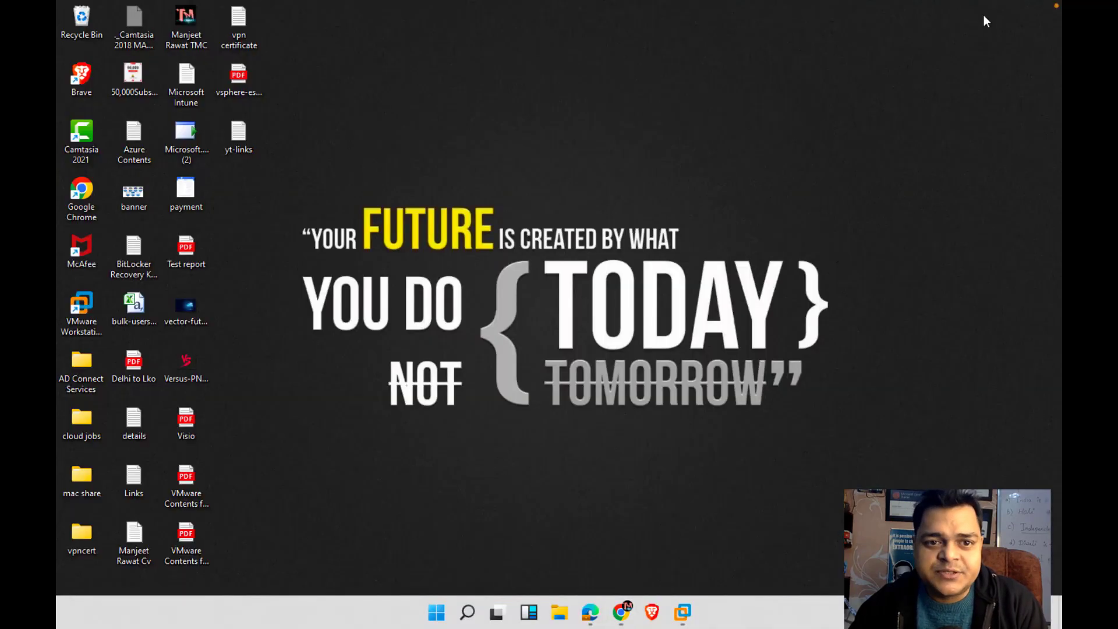
click(560, 610)
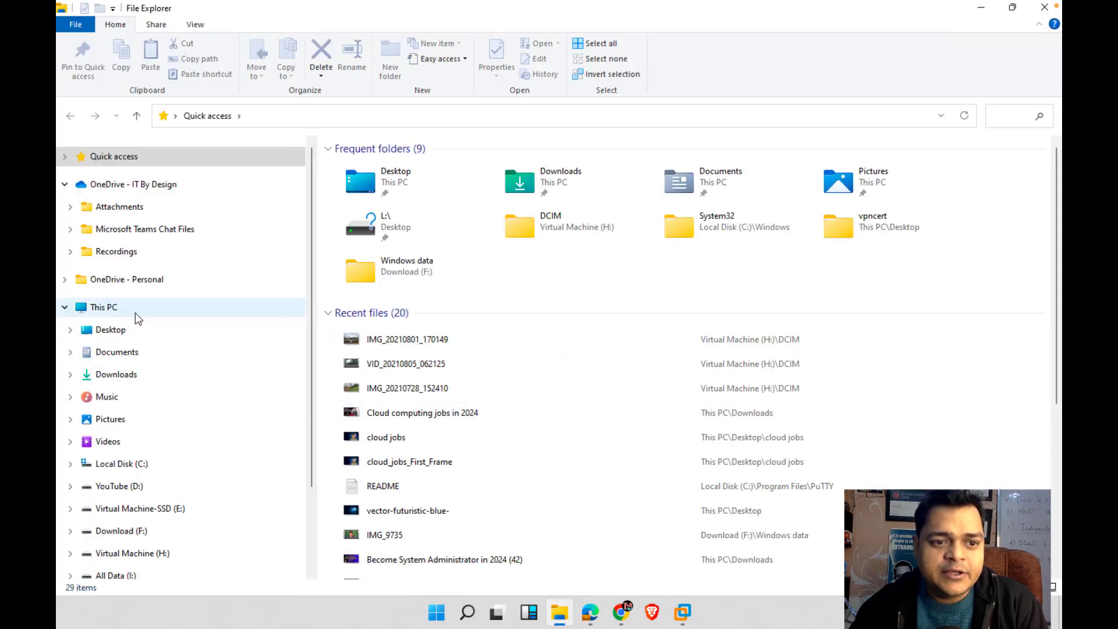
click(136, 308)
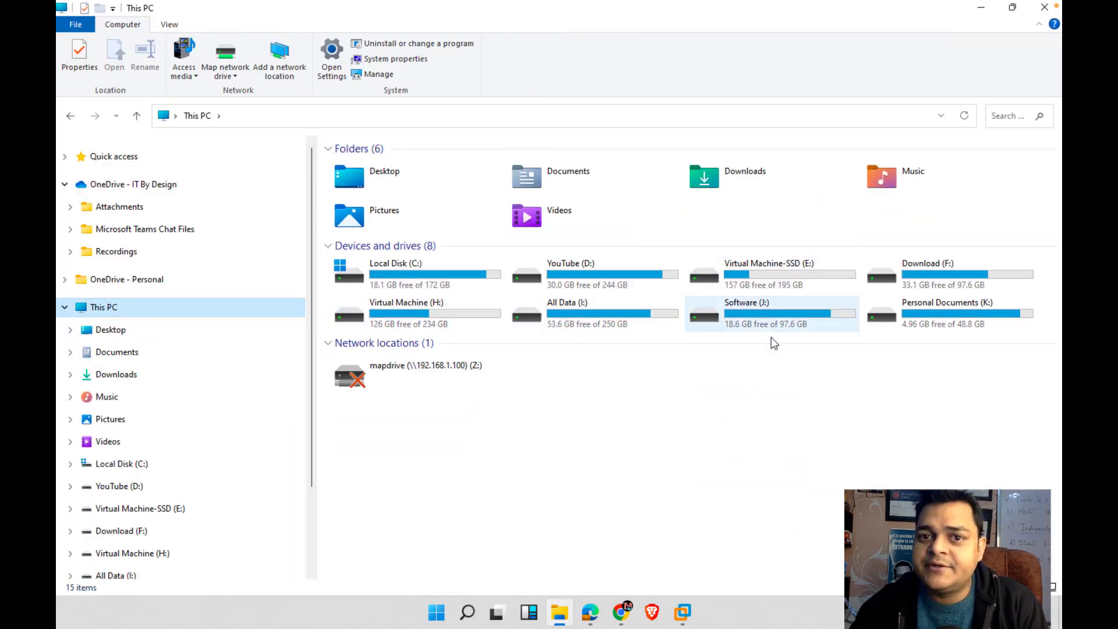
double_click(772, 319)
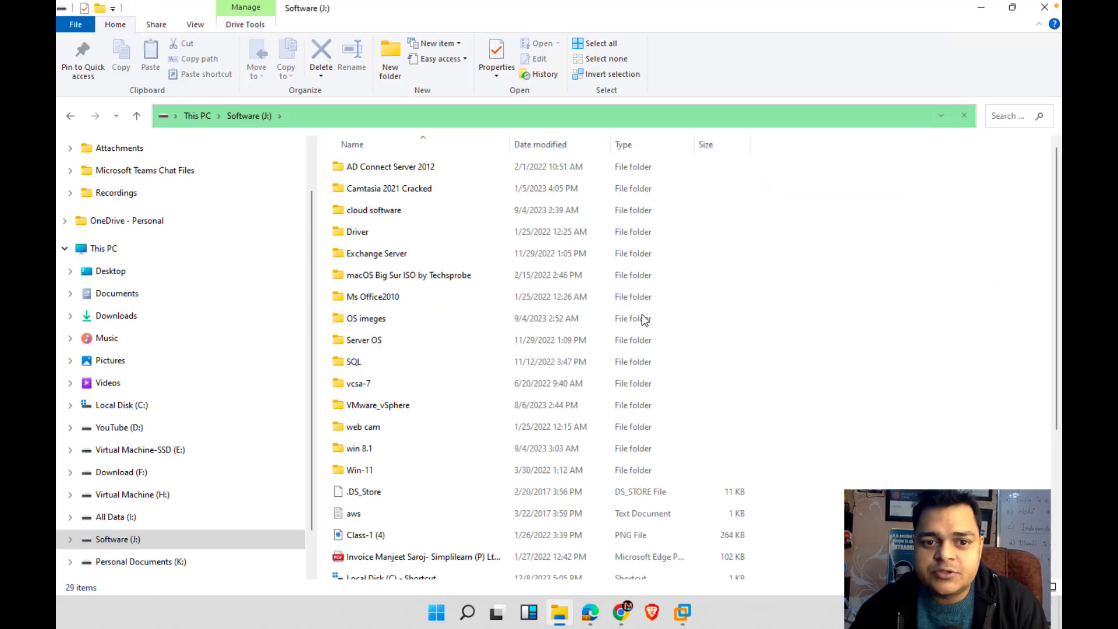
double_click(386, 407)
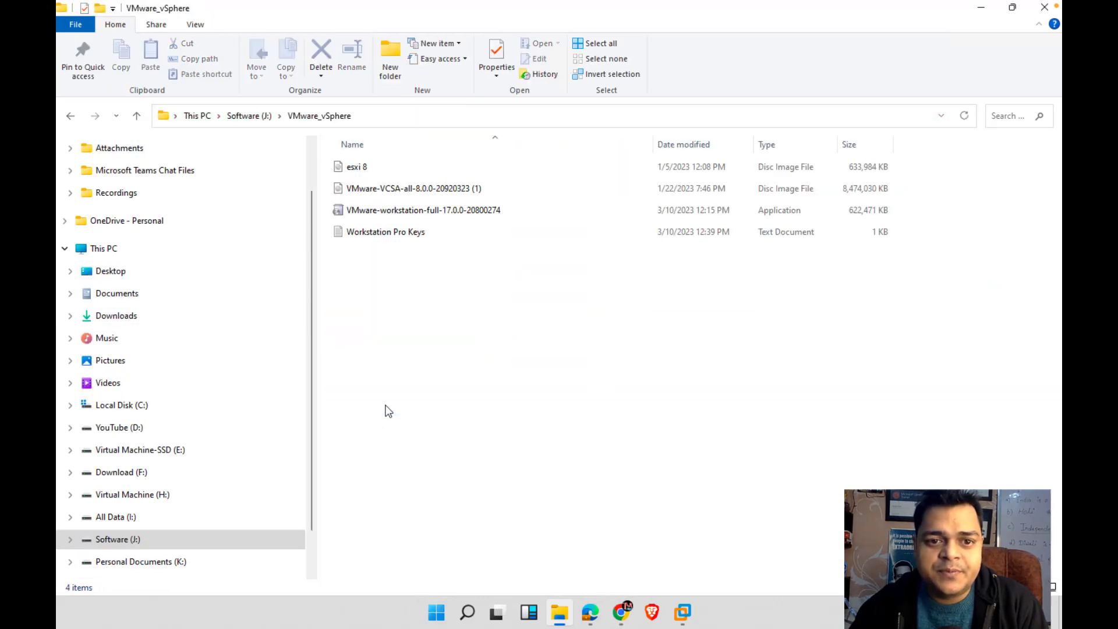
Check the properties of the VMware-VCSA disc image file
click(408, 194)
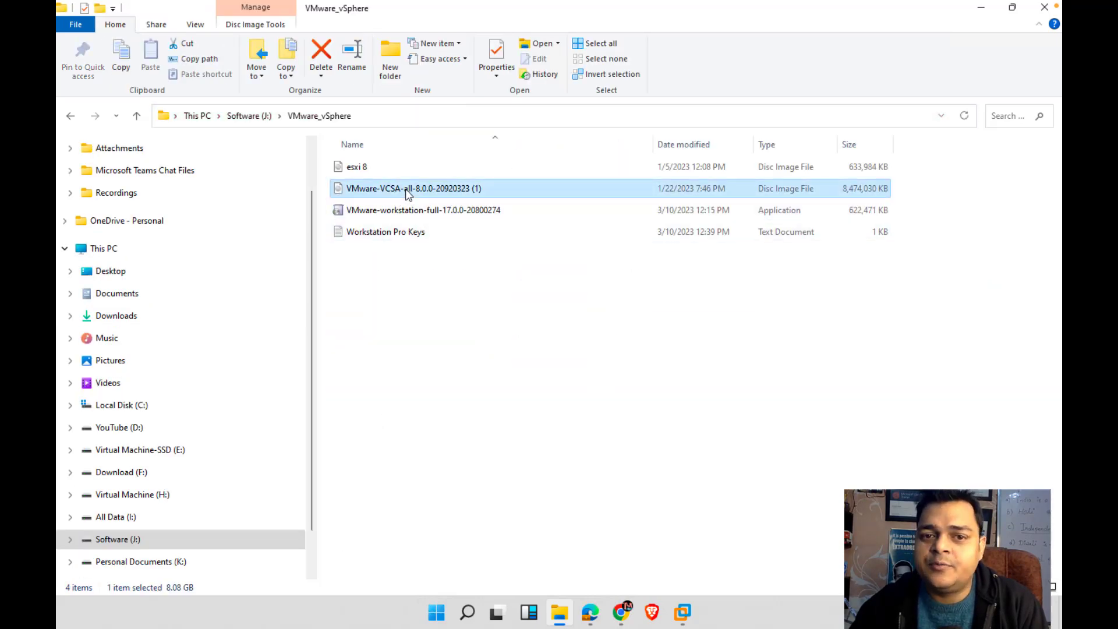
right_click(408, 194)
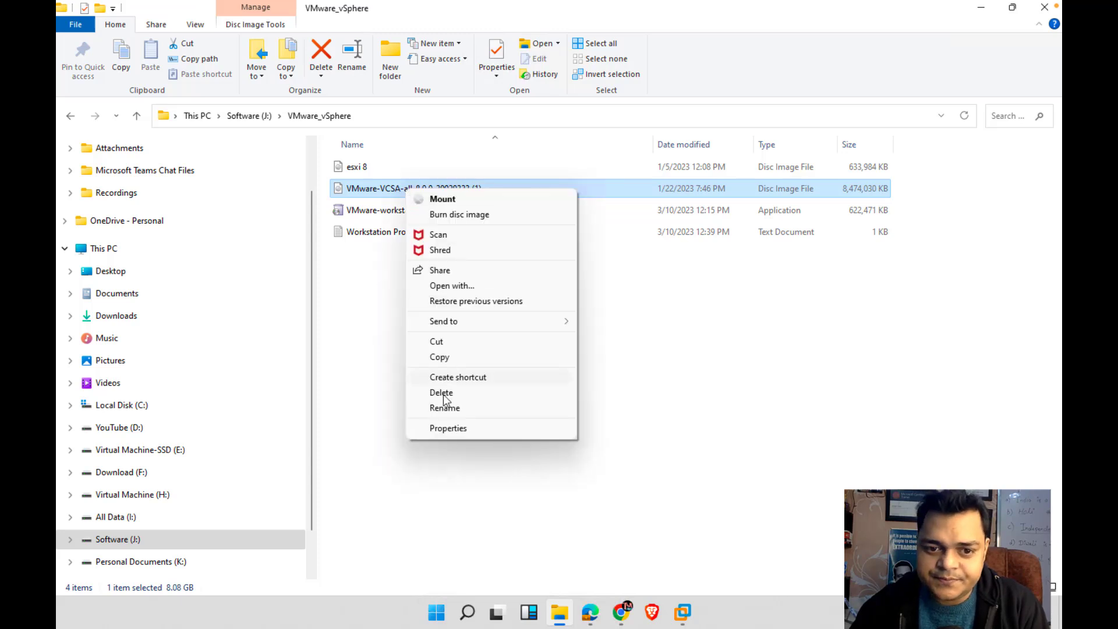
click(449, 429)
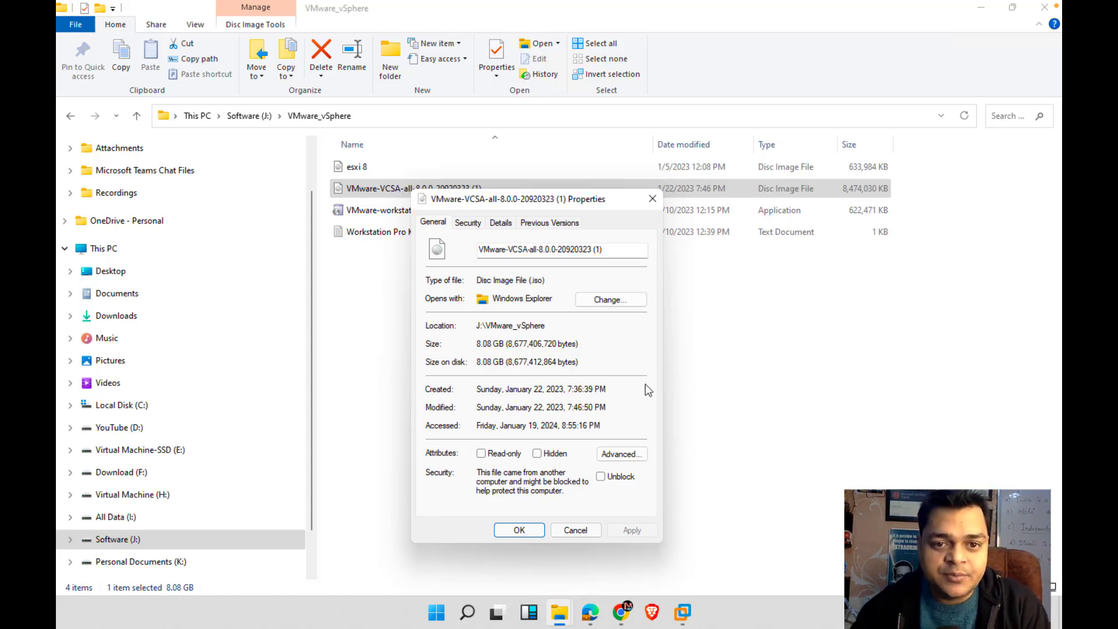
click(575, 530)
Mount the VMware-VCSA disc image, allowing it past the security warning
click(391, 187)
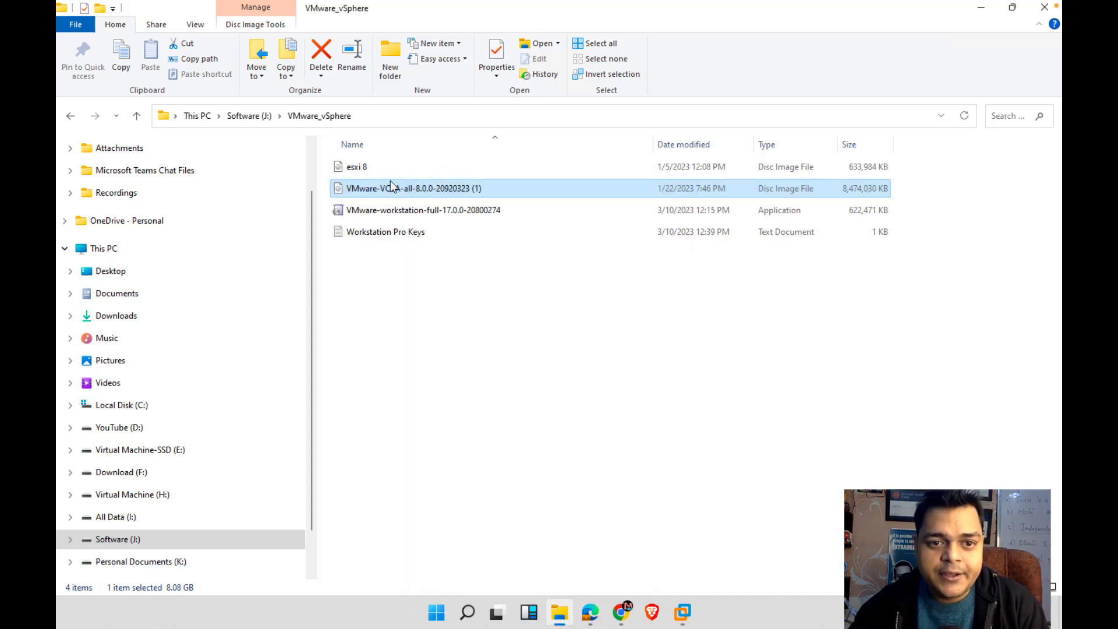
right_click(393, 195)
click(401, 201)
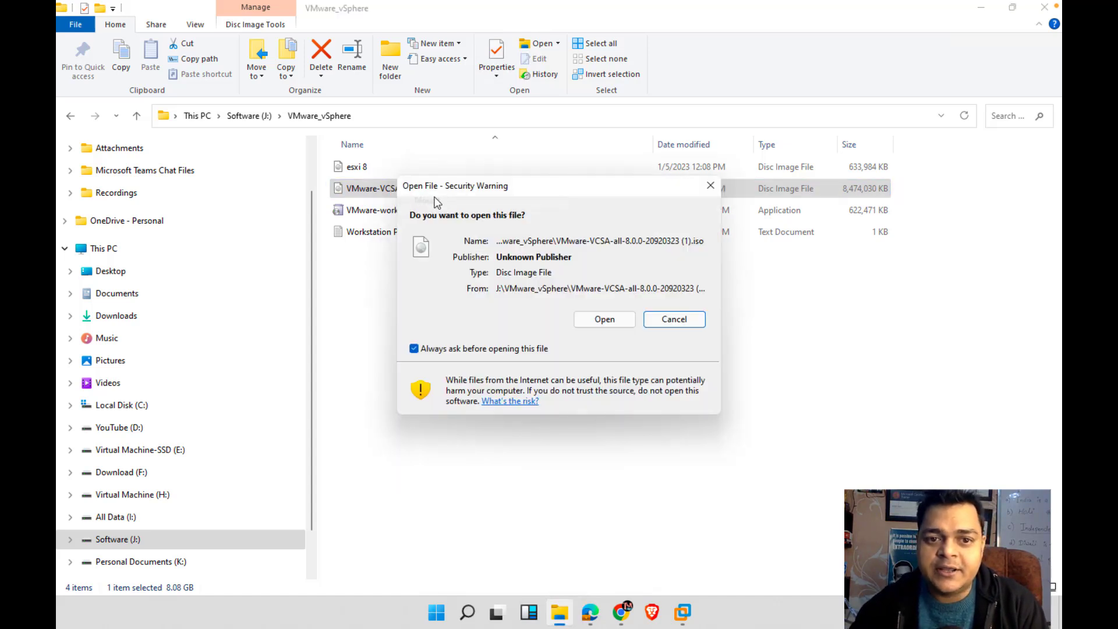
click(601, 323)
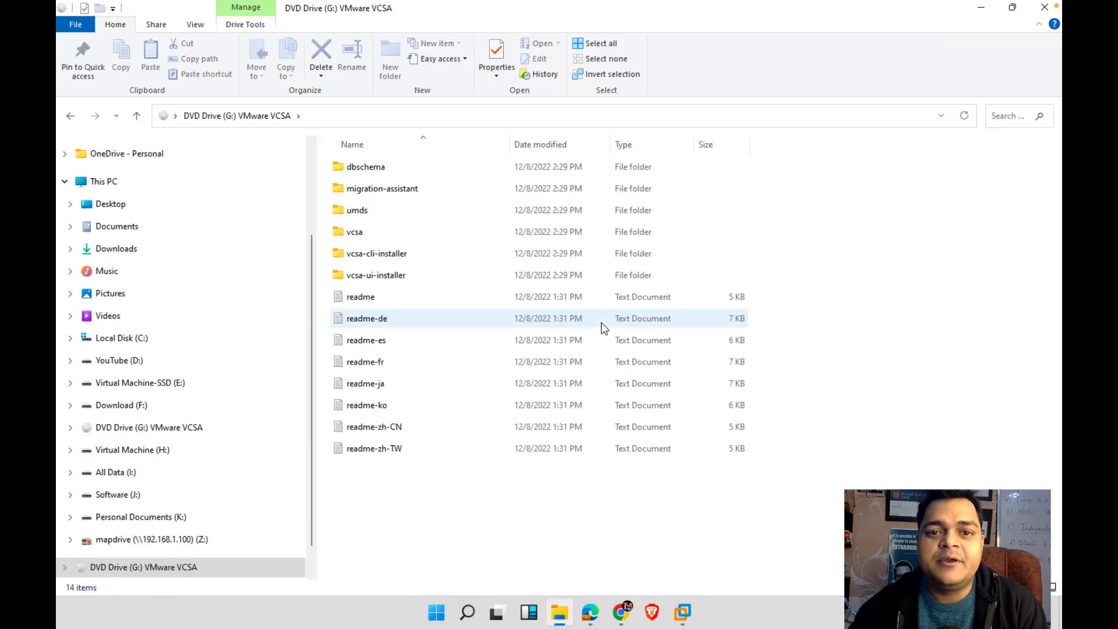
Run installer.exe from vcsa-ui-installer\win32 on the mounted disc, then close File Explorer
double_click(374, 280)
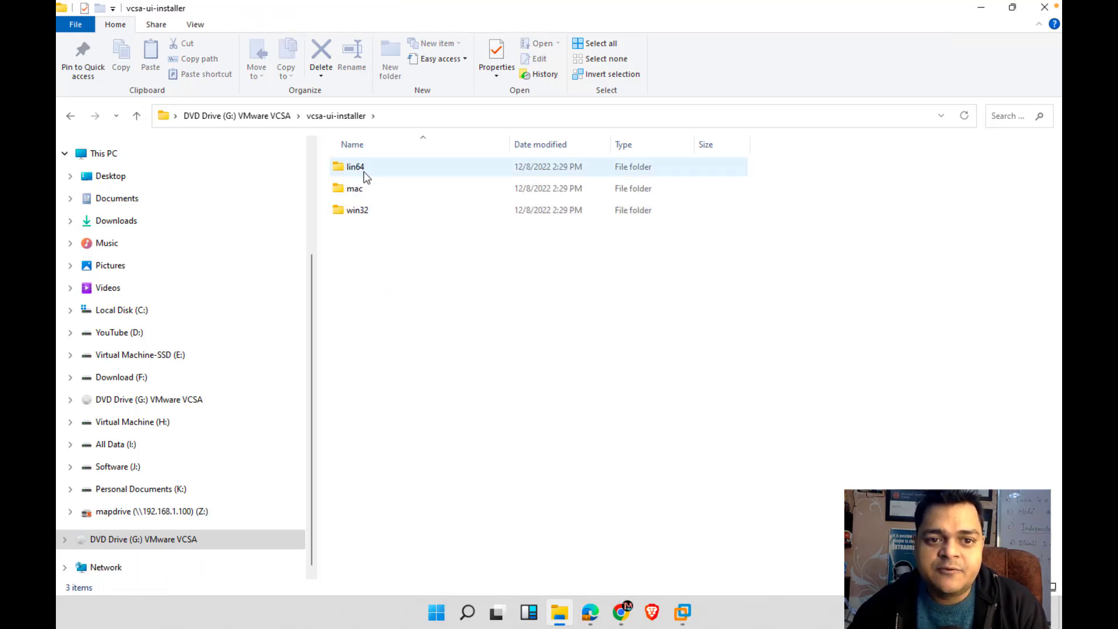
click(359, 216)
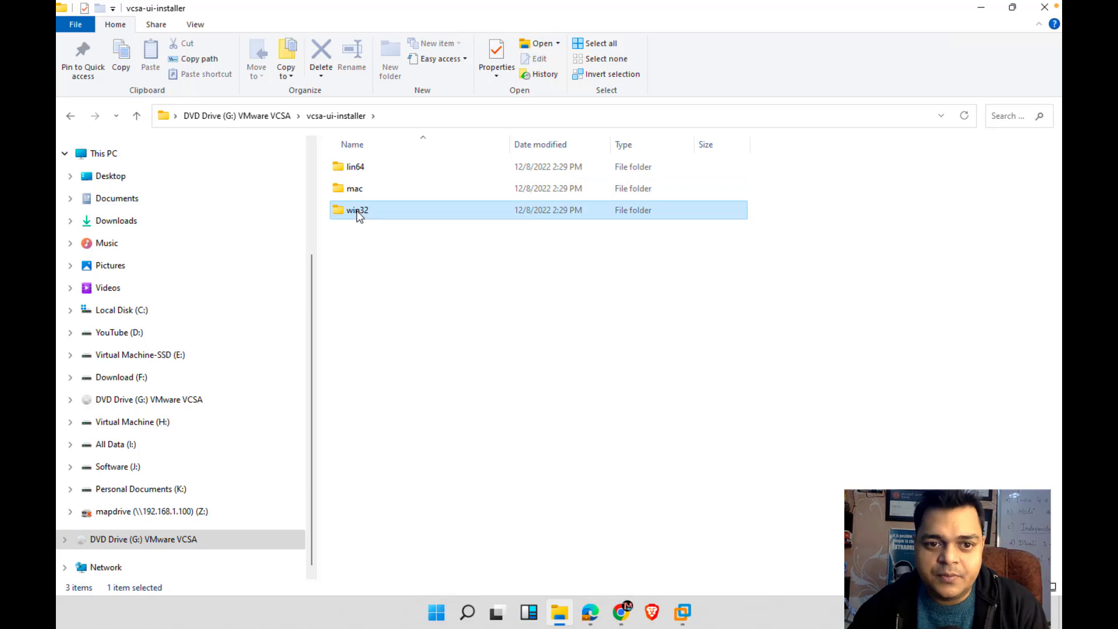
double_click(360, 216)
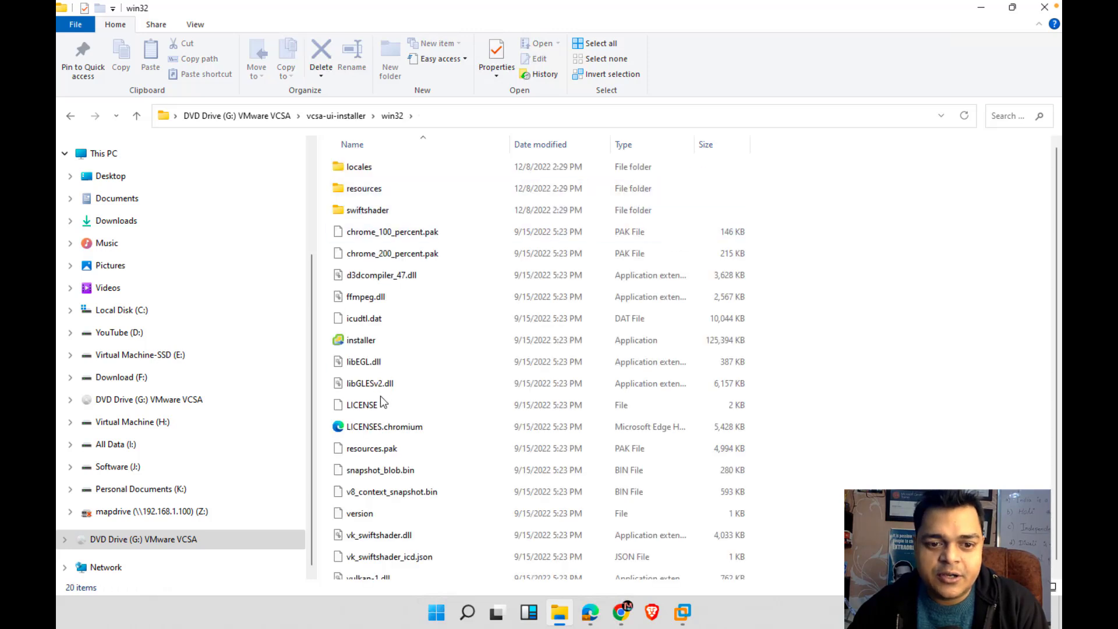
scroll(379, 396, down, 1)
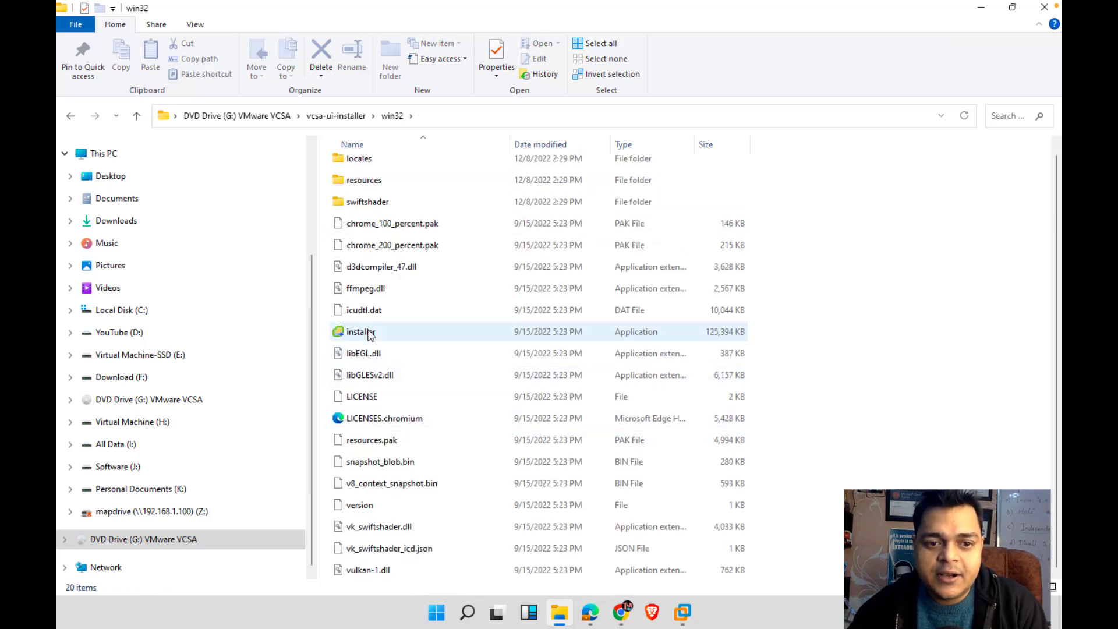
double_click(362, 333)
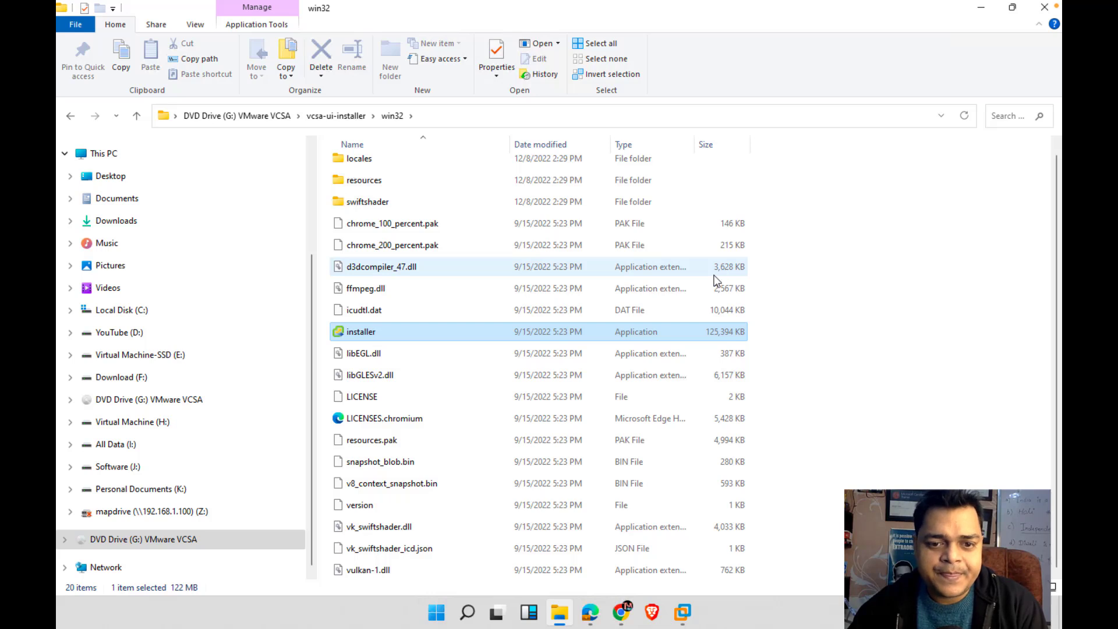
click(1046, 10)
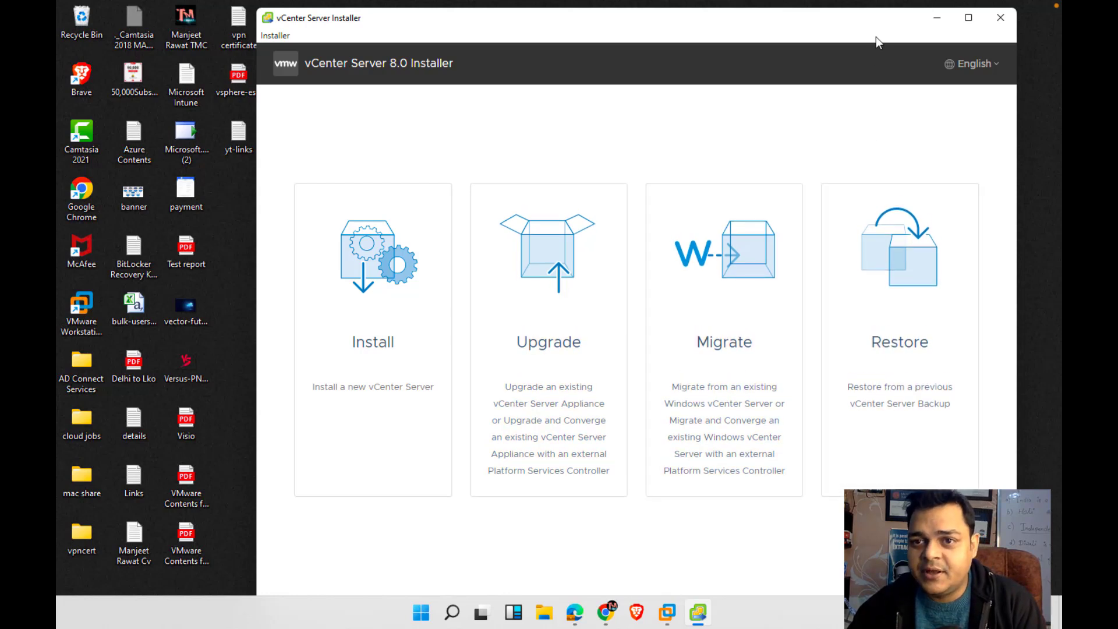
Reposition the installer window, choose Install, and accept the license agreement terms
drag(876, 7, 869, 162)
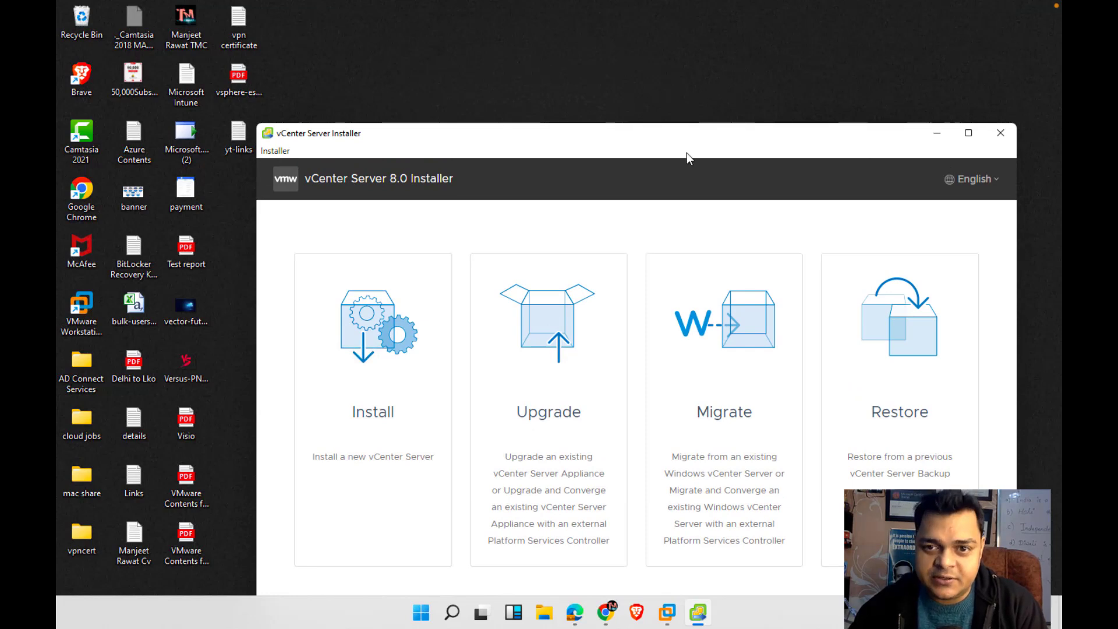
drag(682, 146, 641, 81)
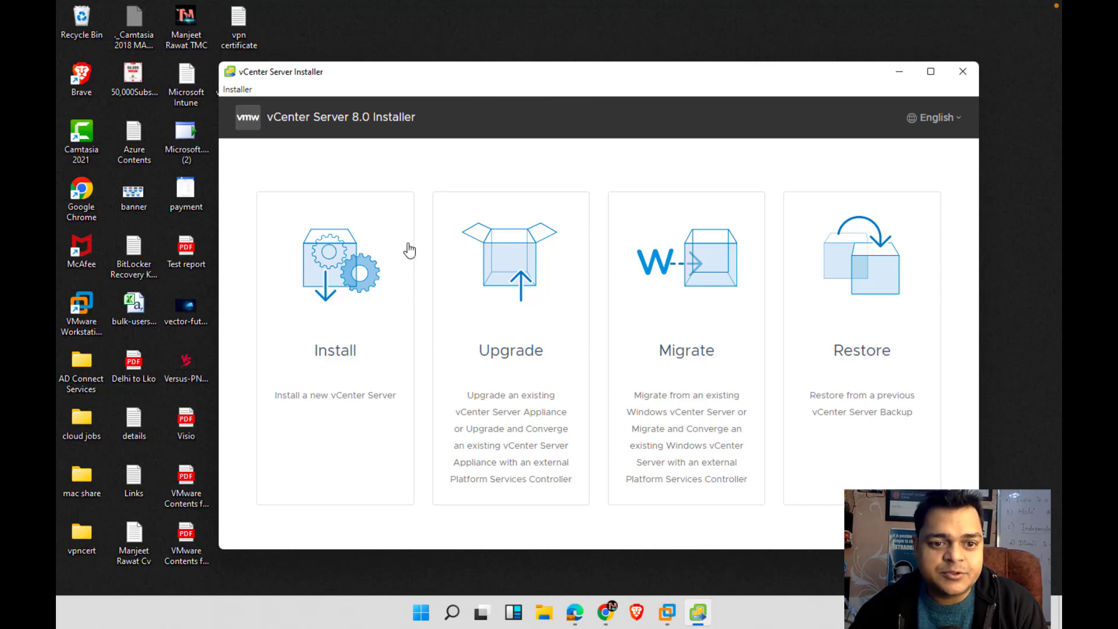
click(333, 309)
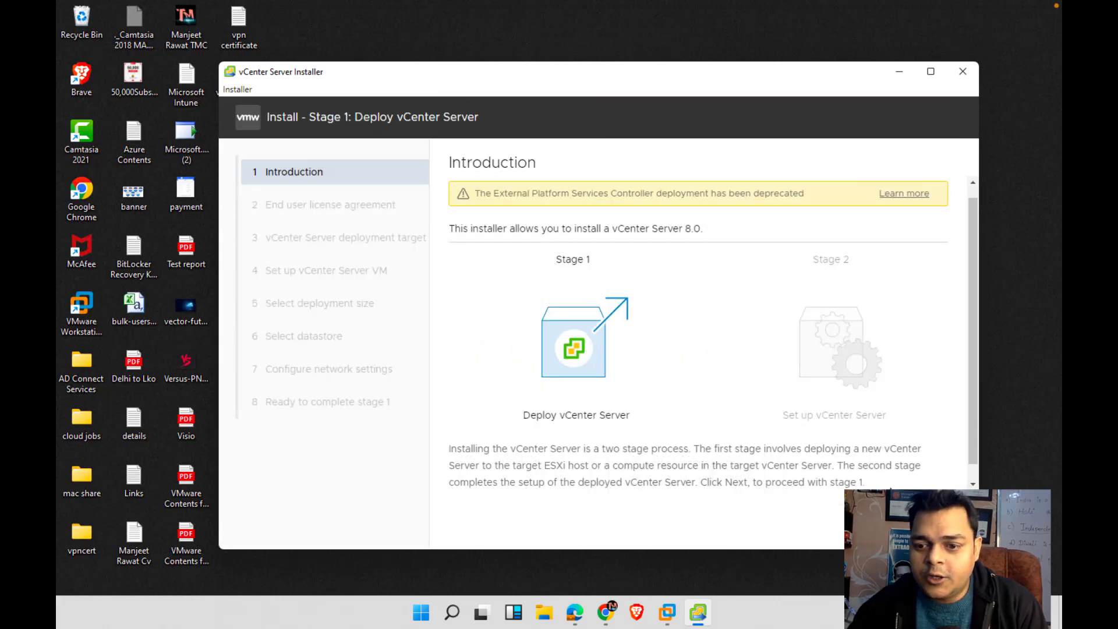
click(890, 520)
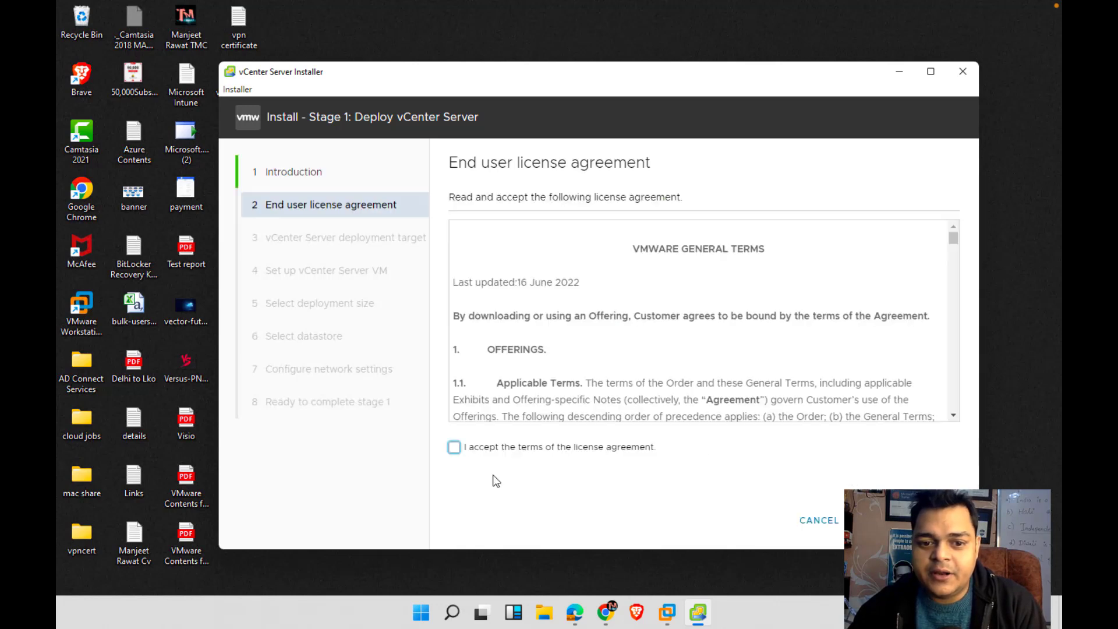
click(454, 447)
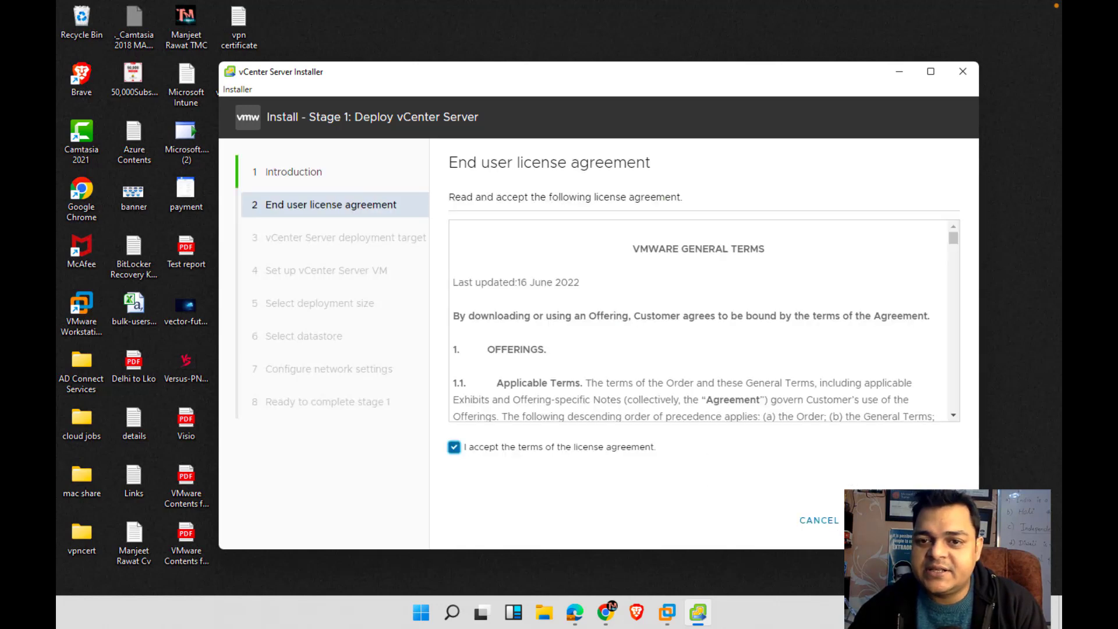
click(890, 520)
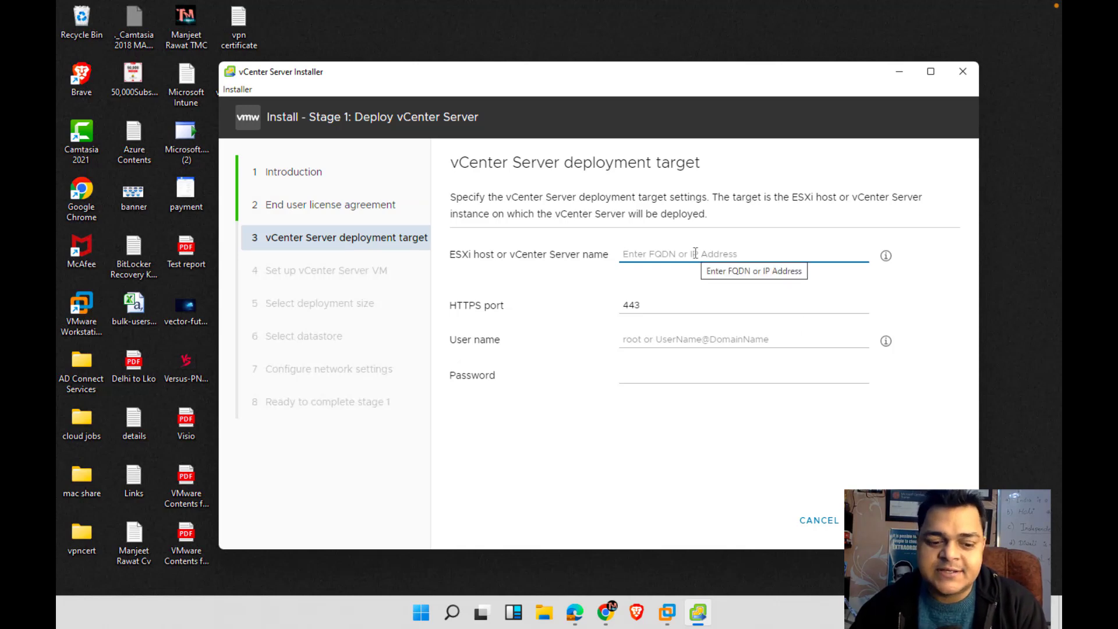
Enter ESXi host 192.168.1.78 as the target, confirming the address in the ESXi console
text(192.1)
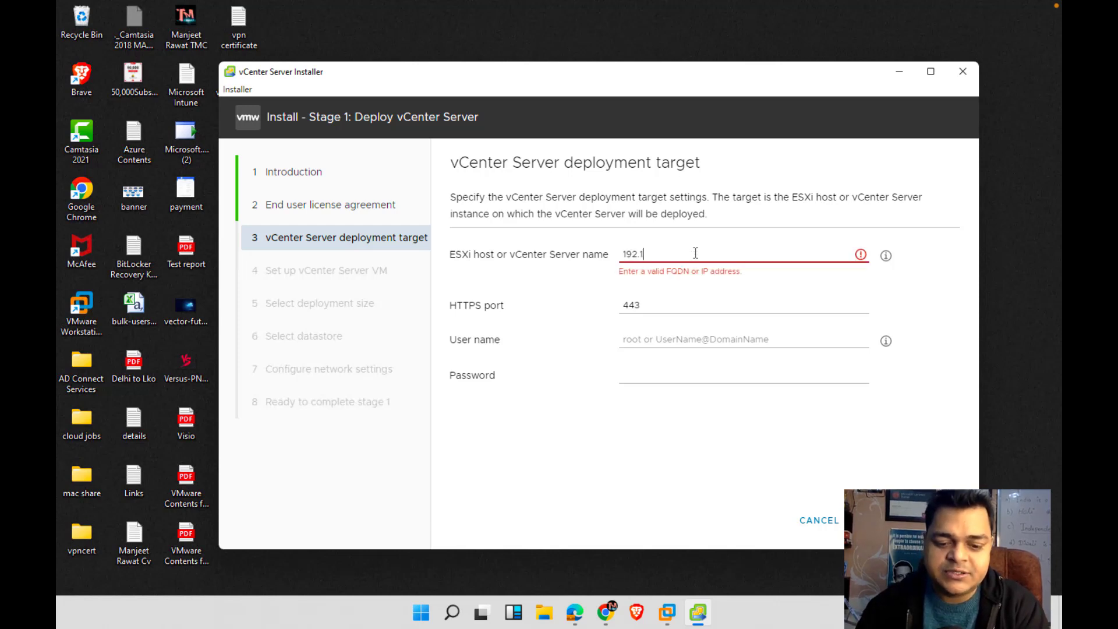
text(68.1.78)
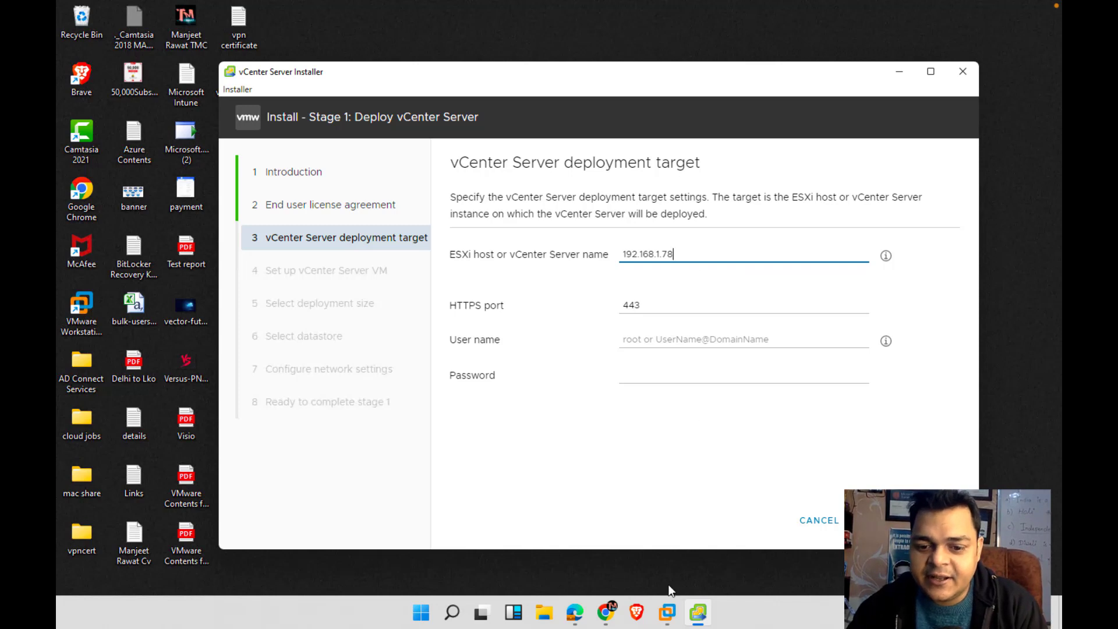
mouse_move(669, 614)
click(732, 524)
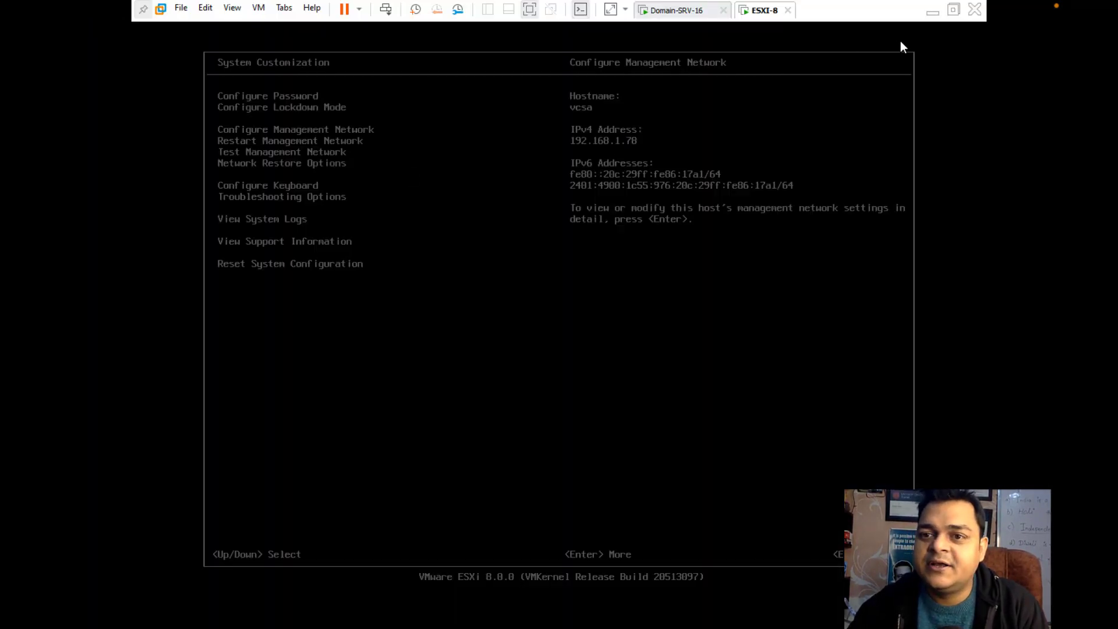
click(933, 16)
Log in as root with the host password and accept the ESXi certificate
click(648, 333)
text(root)
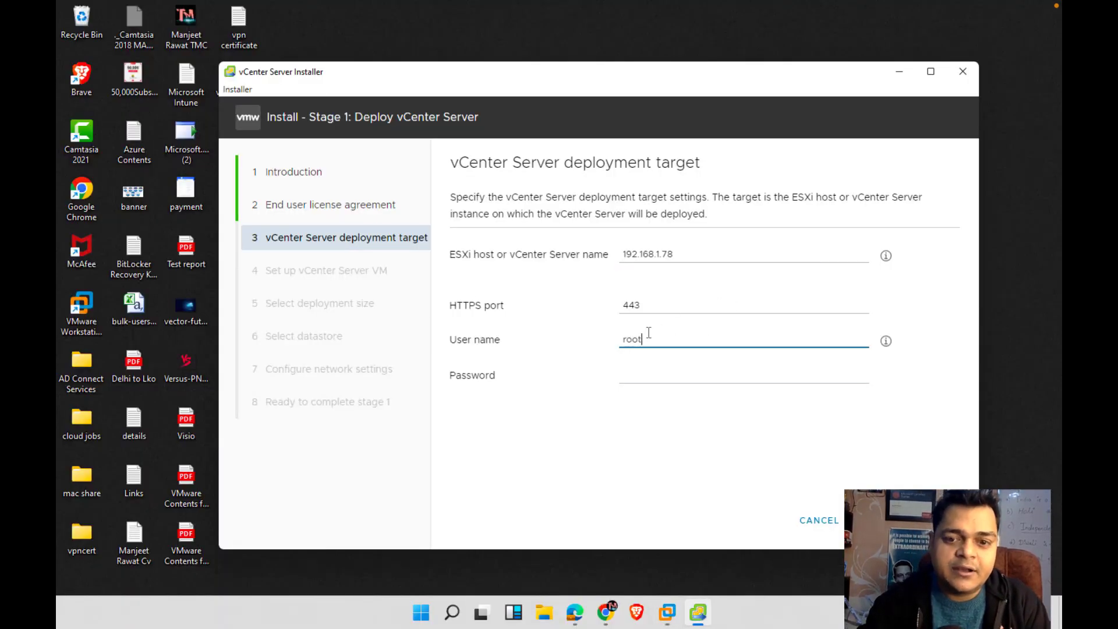
key(Tab)
text(•••••)
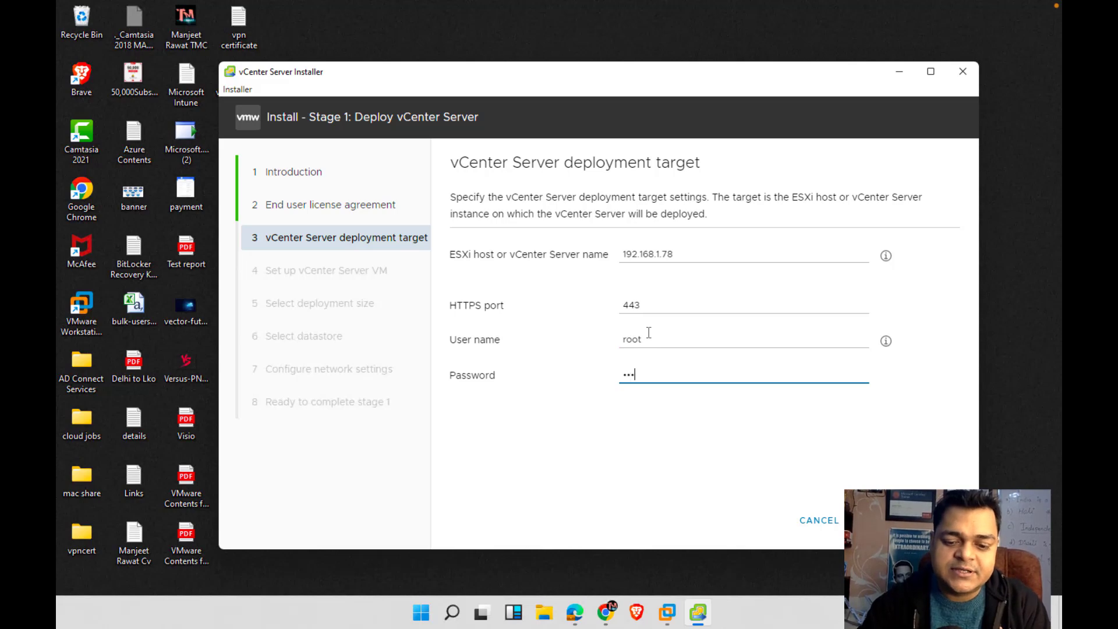
text(••••)
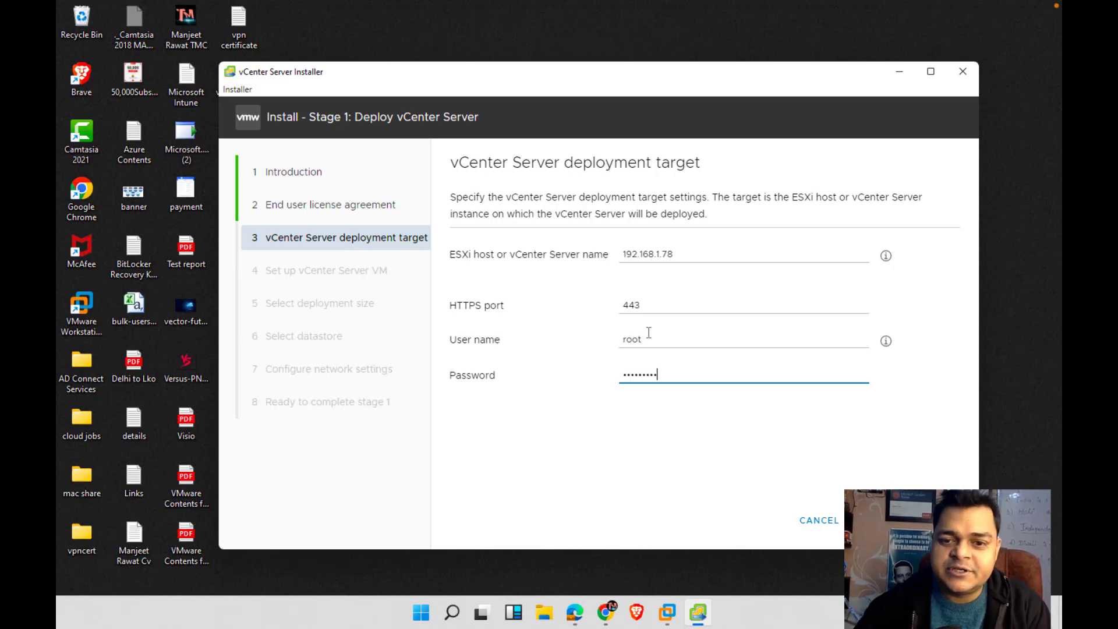
click(943, 520)
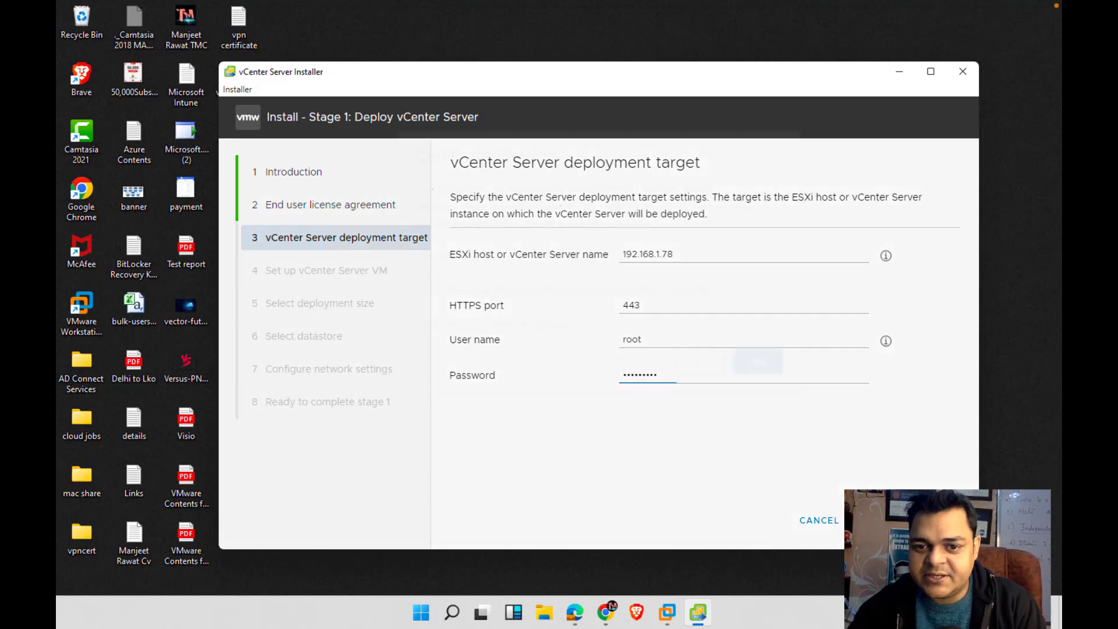
click(770, 432)
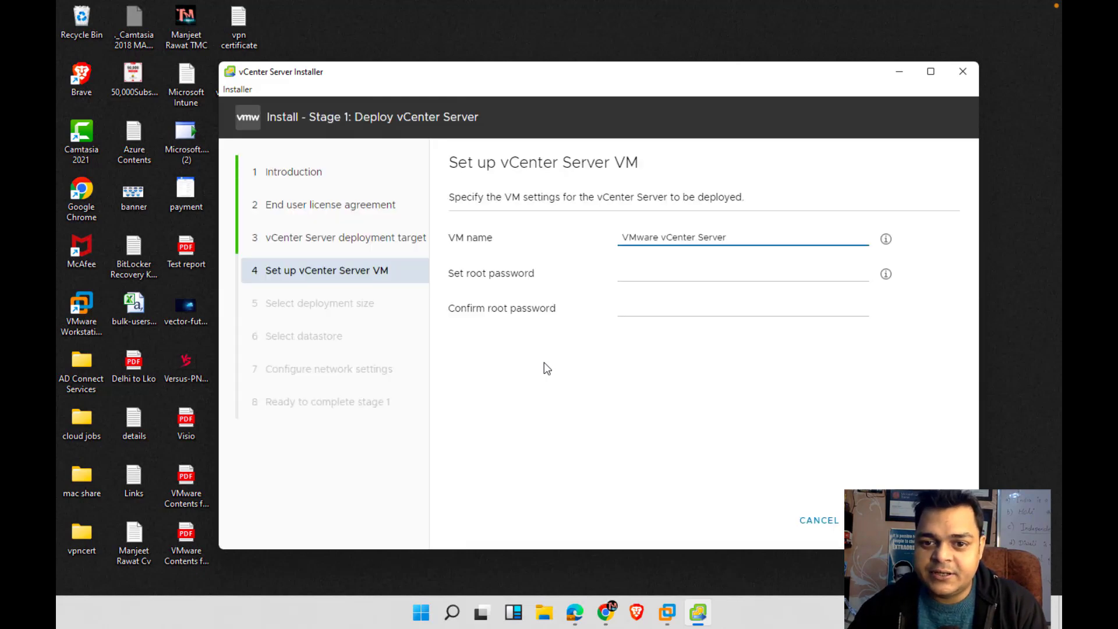
Rename the appliance VM to VCSA and type the root password in both password fields
drag(739, 237, 527, 228)
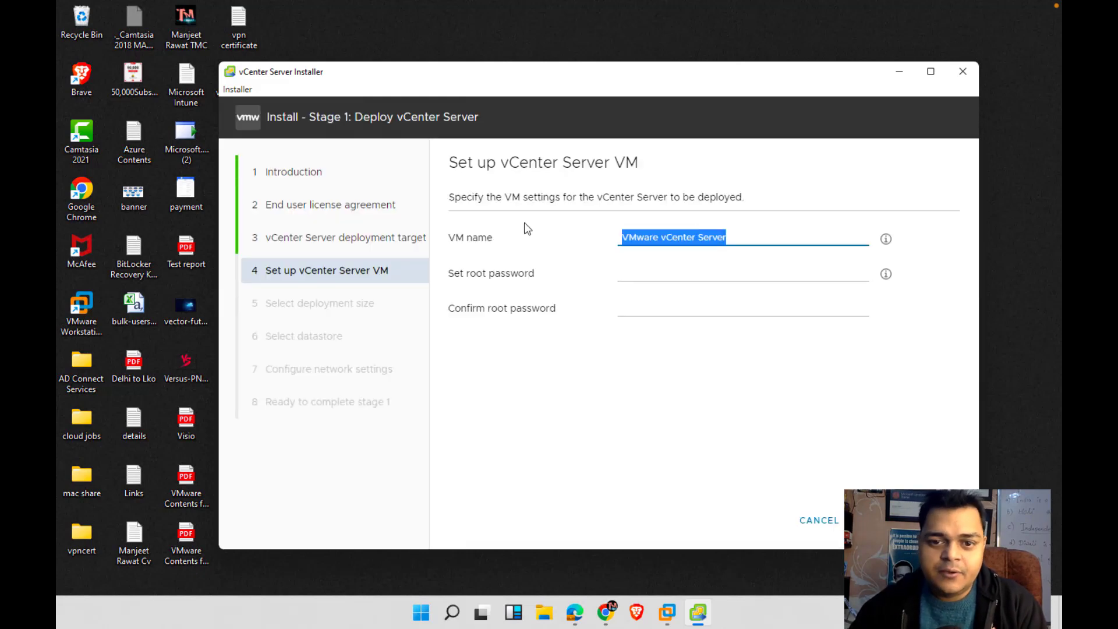
text(VCSA)
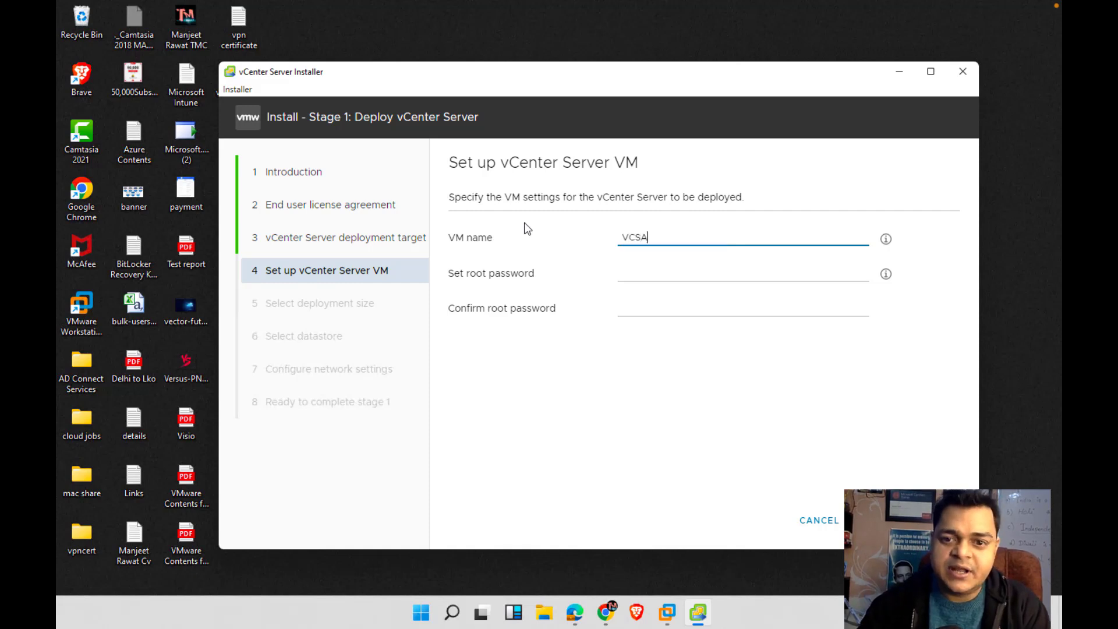
click(637, 273)
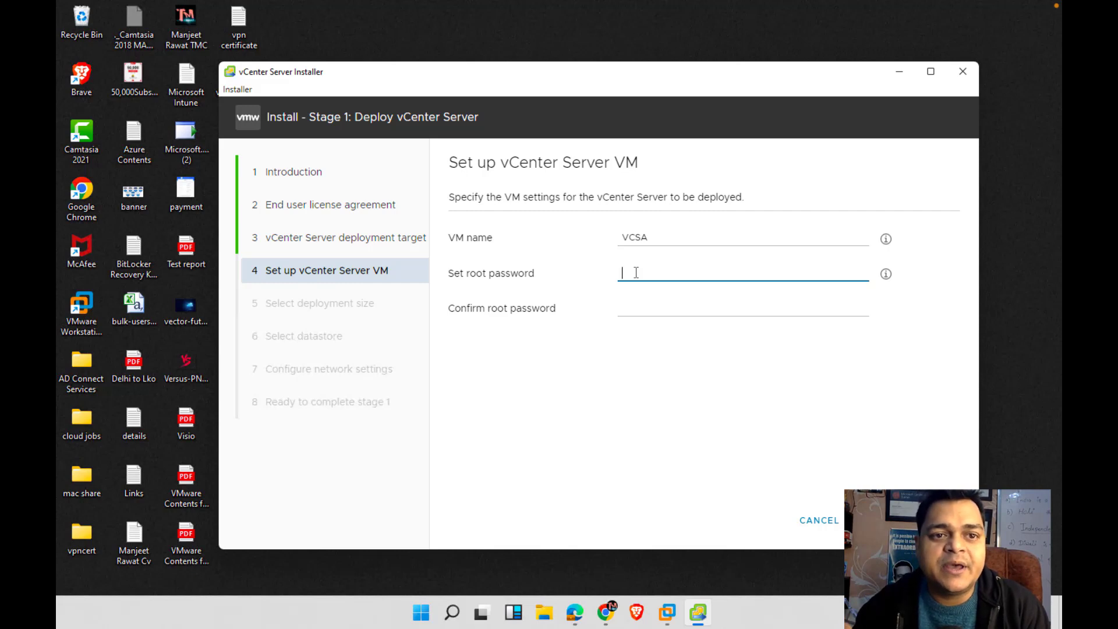
text(••)
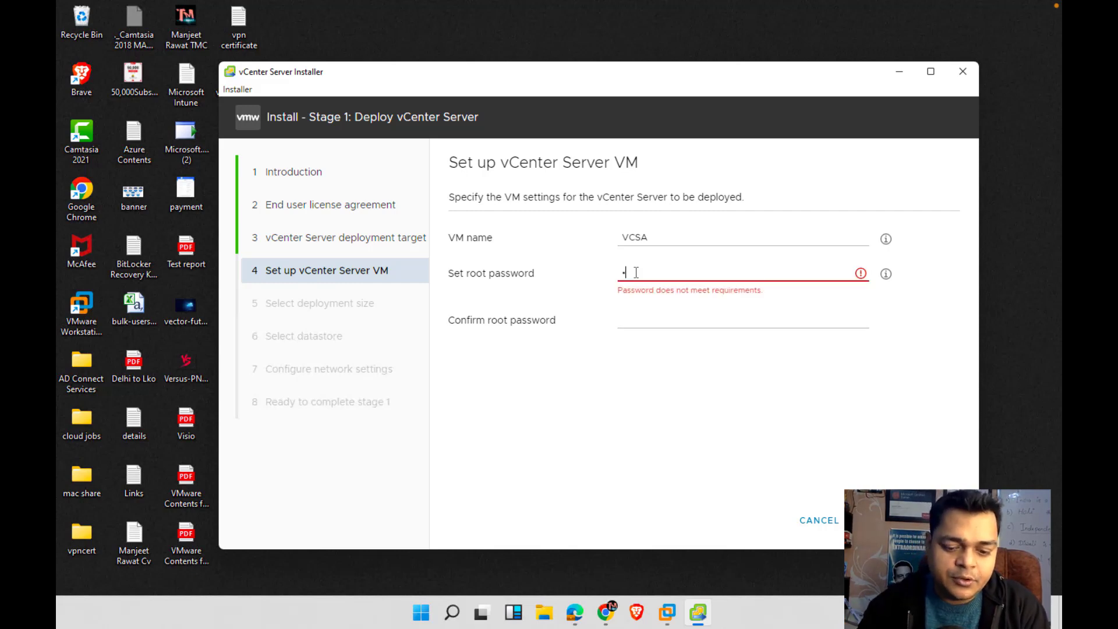
text(•••••)
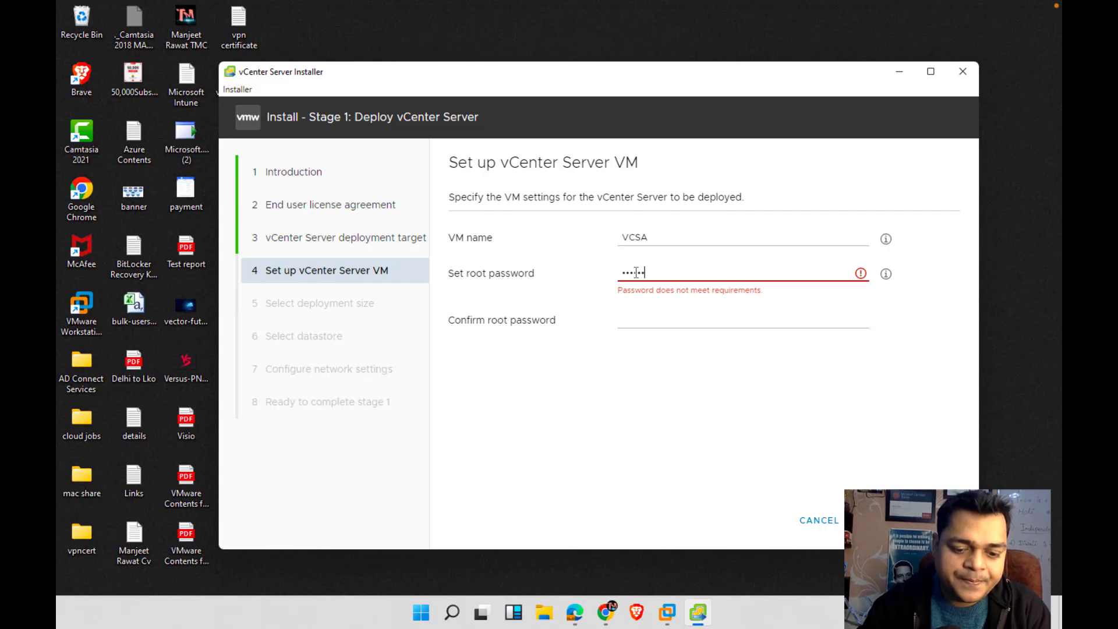
text(••••)
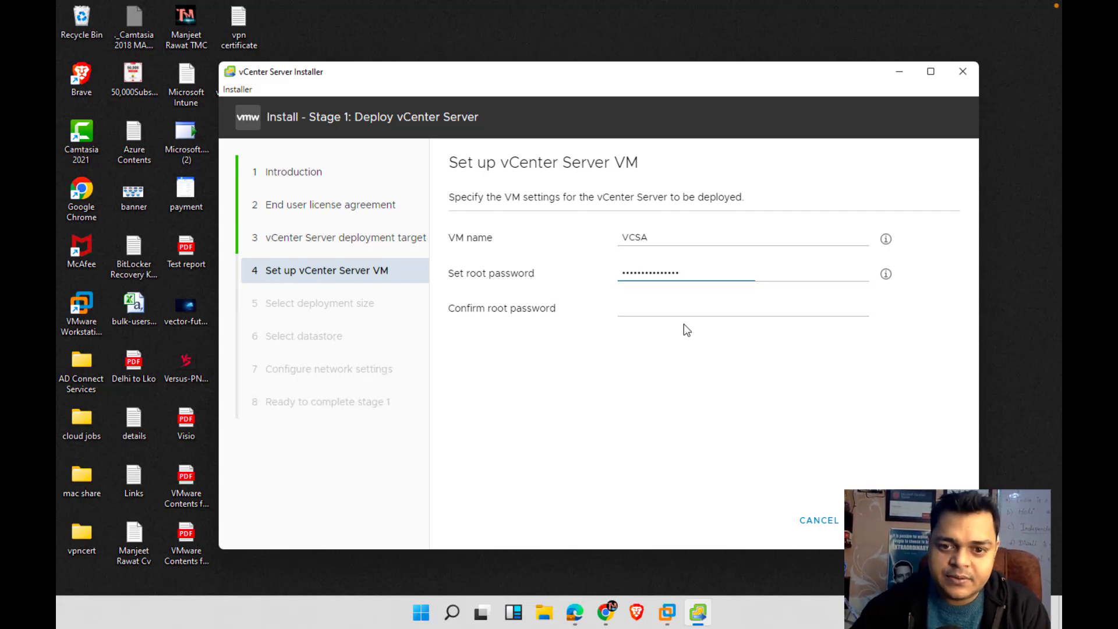
click(682, 308)
text(••)
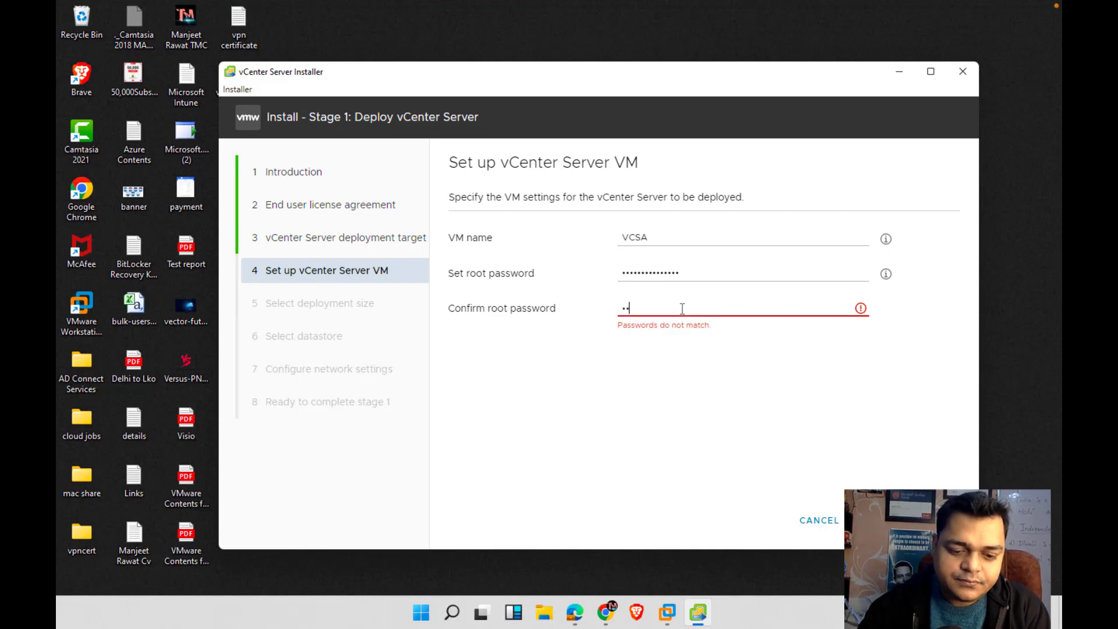
text(••••••••••)
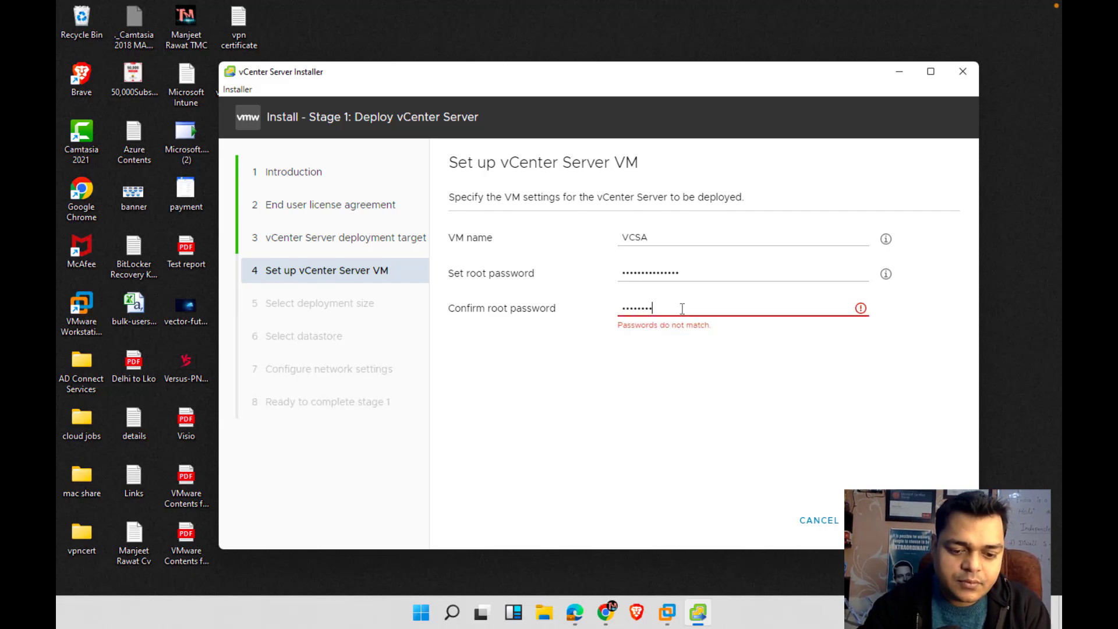
text(••••)
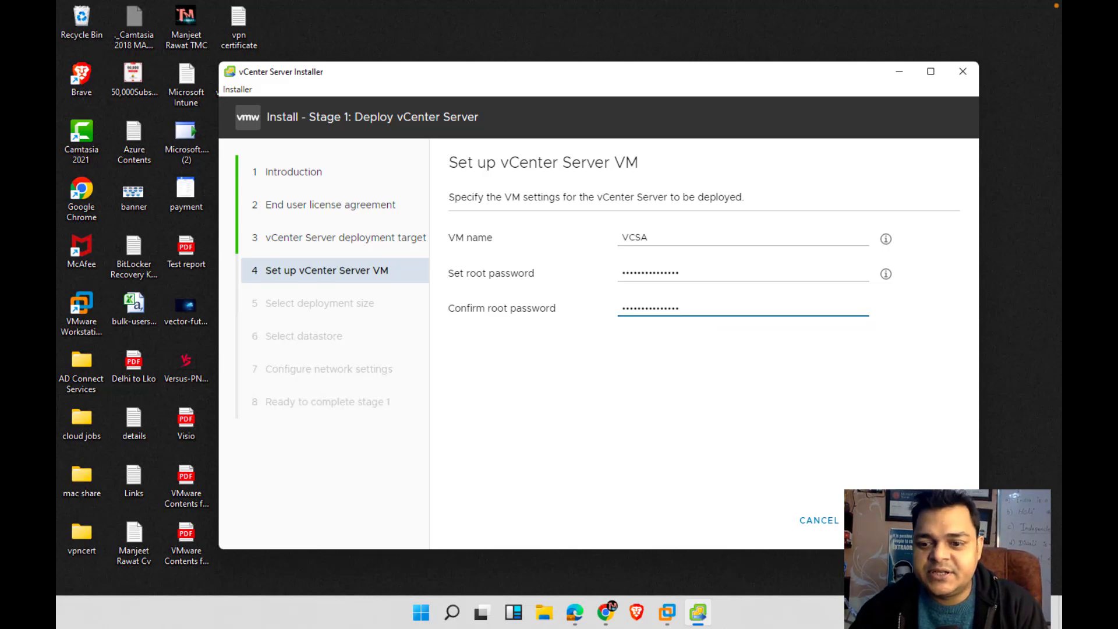
Review the size table and keep deployment size Tiny with Default storage size
click(938, 520)
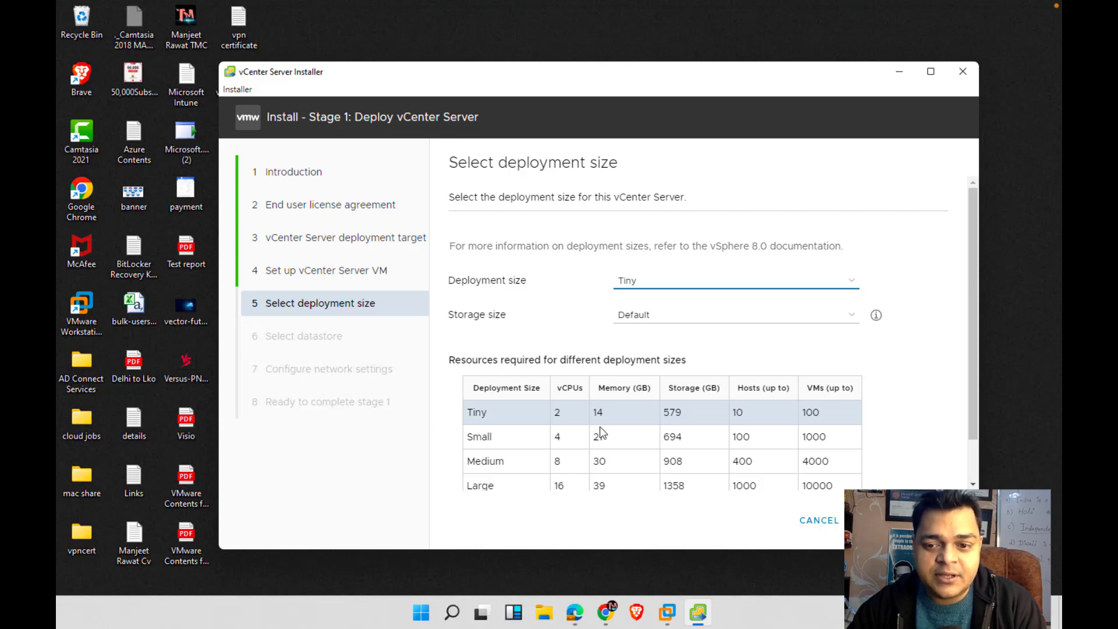
scroll(600, 426, down, 2)
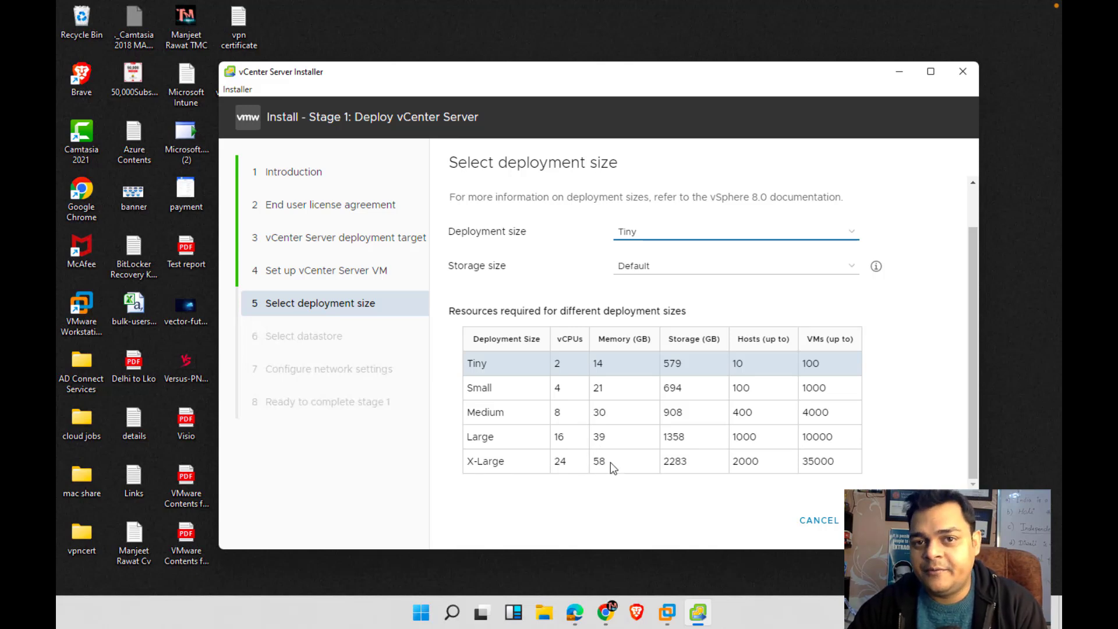
scroll(606, 457, up, 1)
click(579, 415)
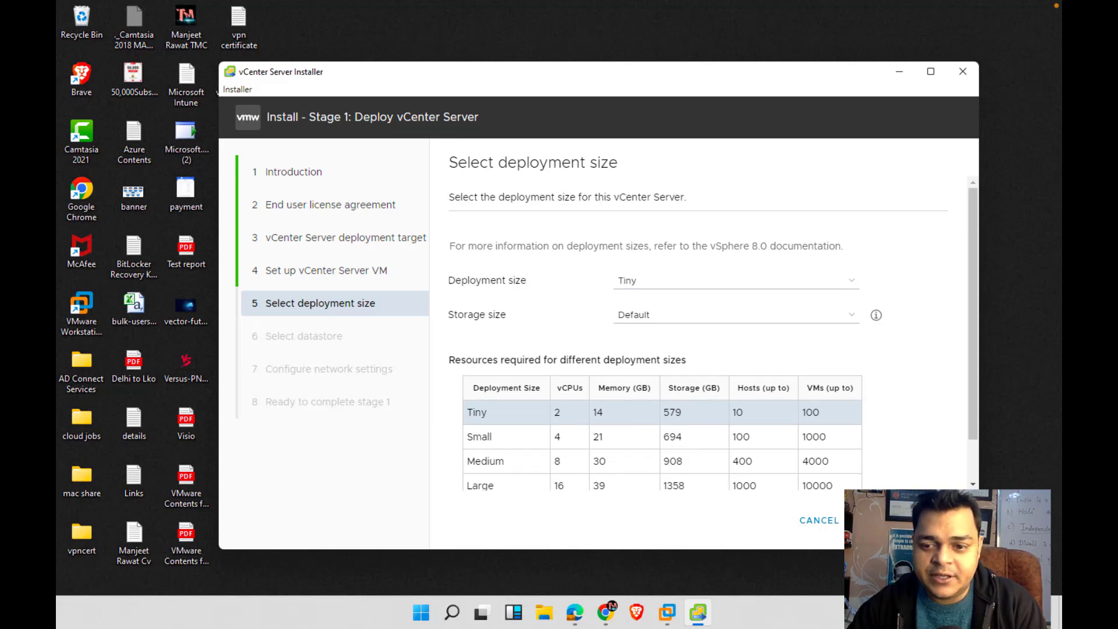
click(873, 520)
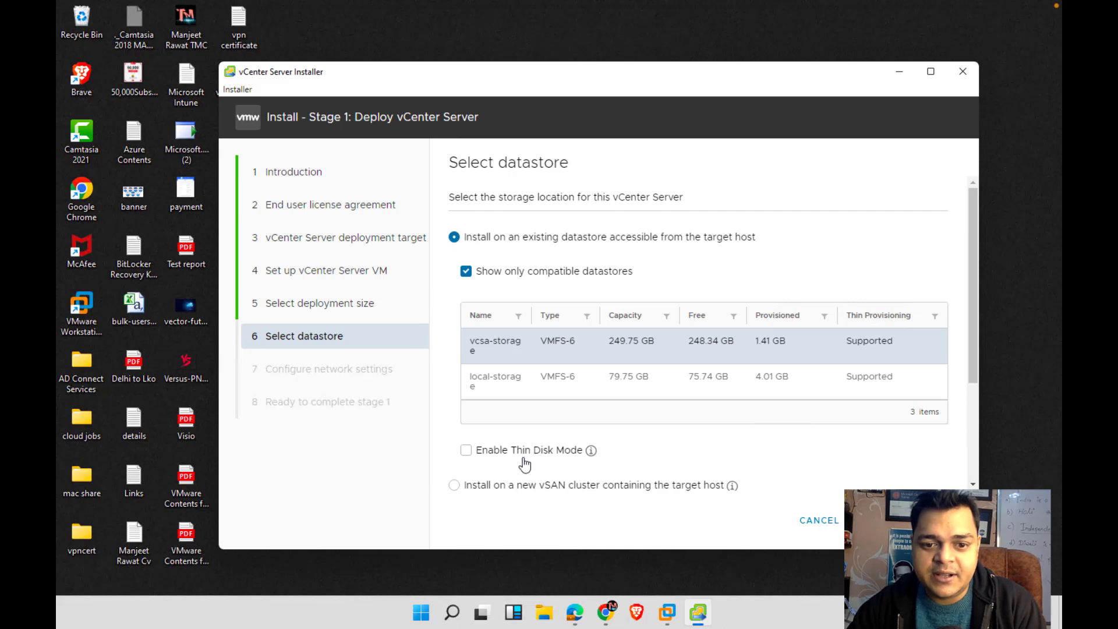
Enable Thin Disk Mode on the vcsa-storage datastore and continue
click(467, 453)
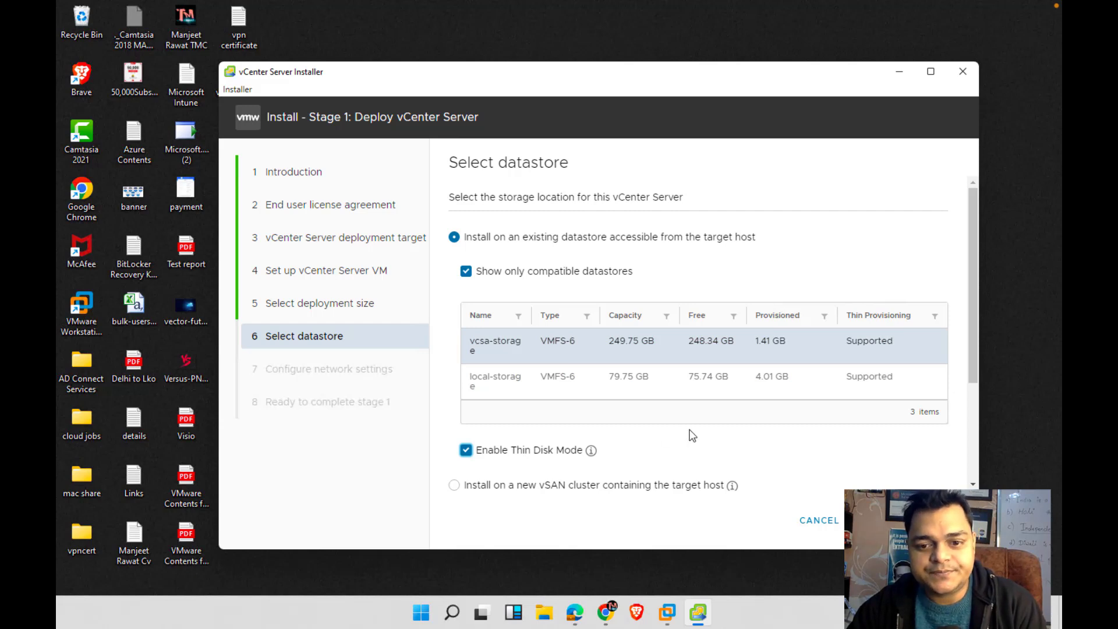
click(938, 520)
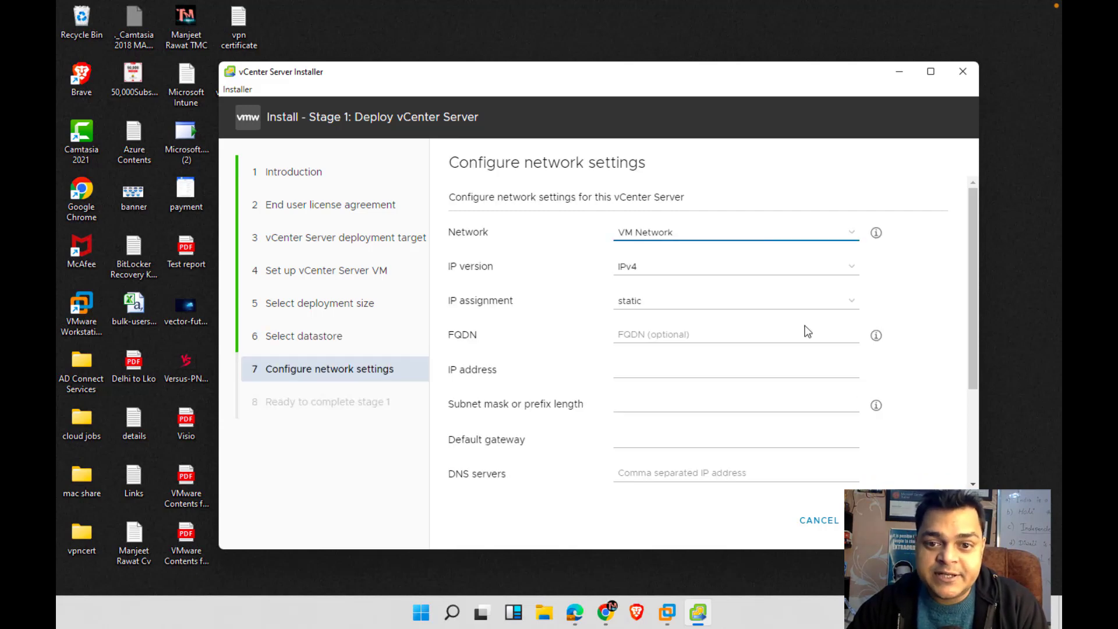
Set the appliance IP address to 192.168.1.250 with subnet mask 255.255.255.0
click(655, 334)
click(641, 370)
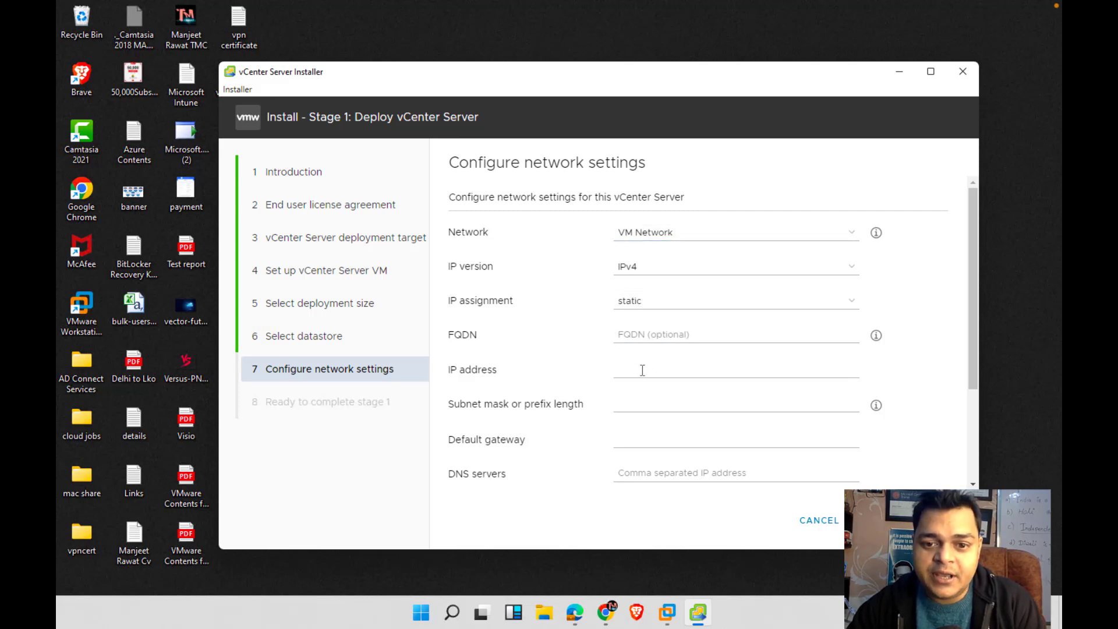
text(19)
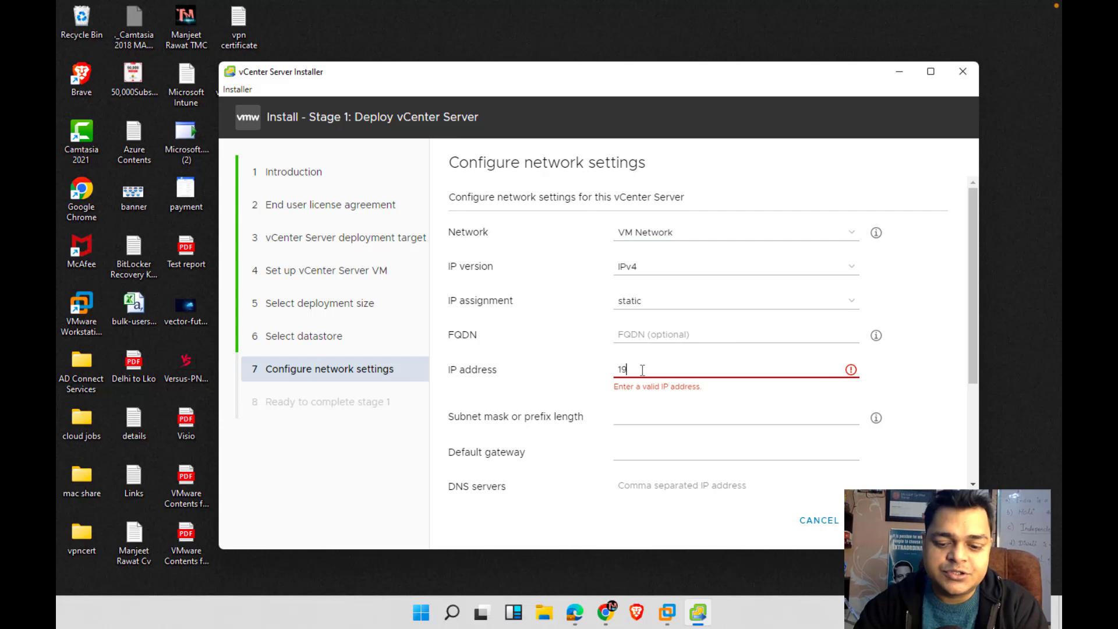
text(2.168.1.250)
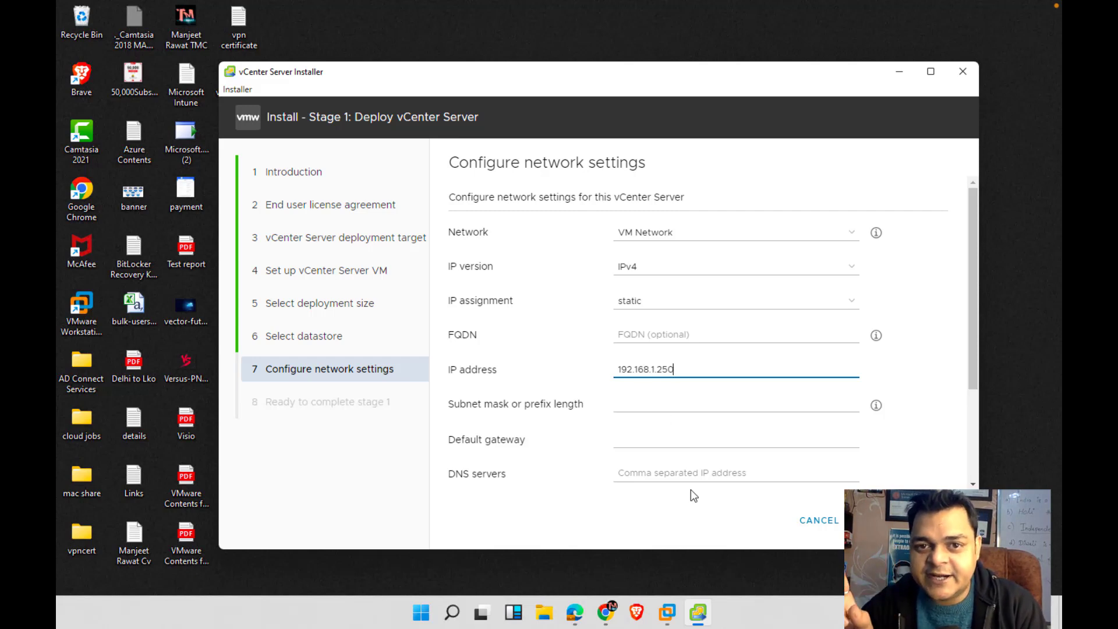
click(651, 410)
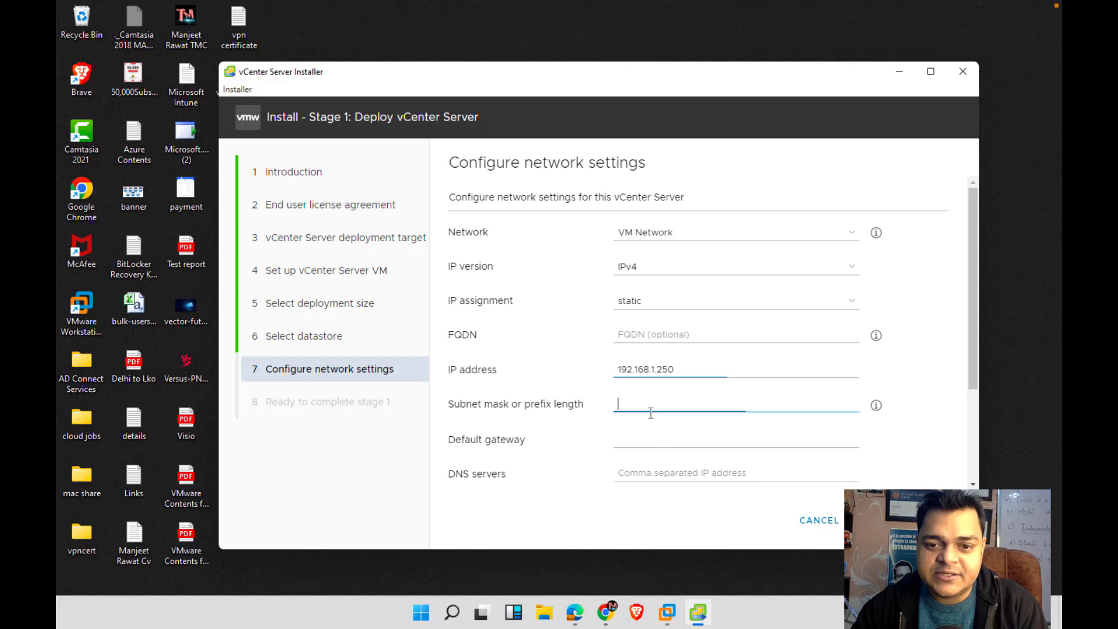
text(255)
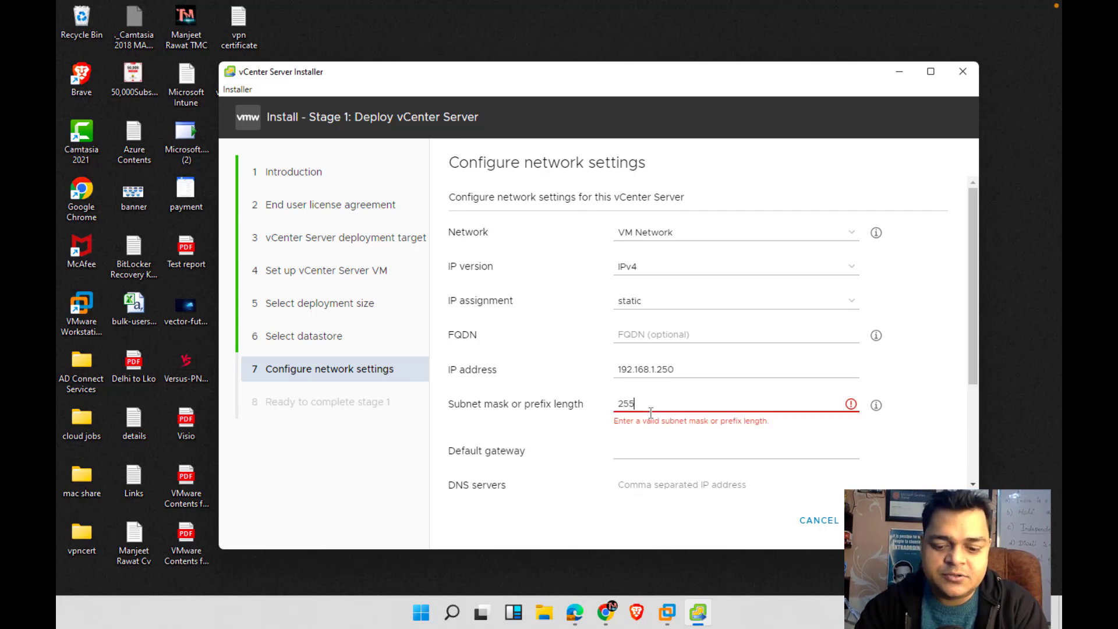
text(.255.55)
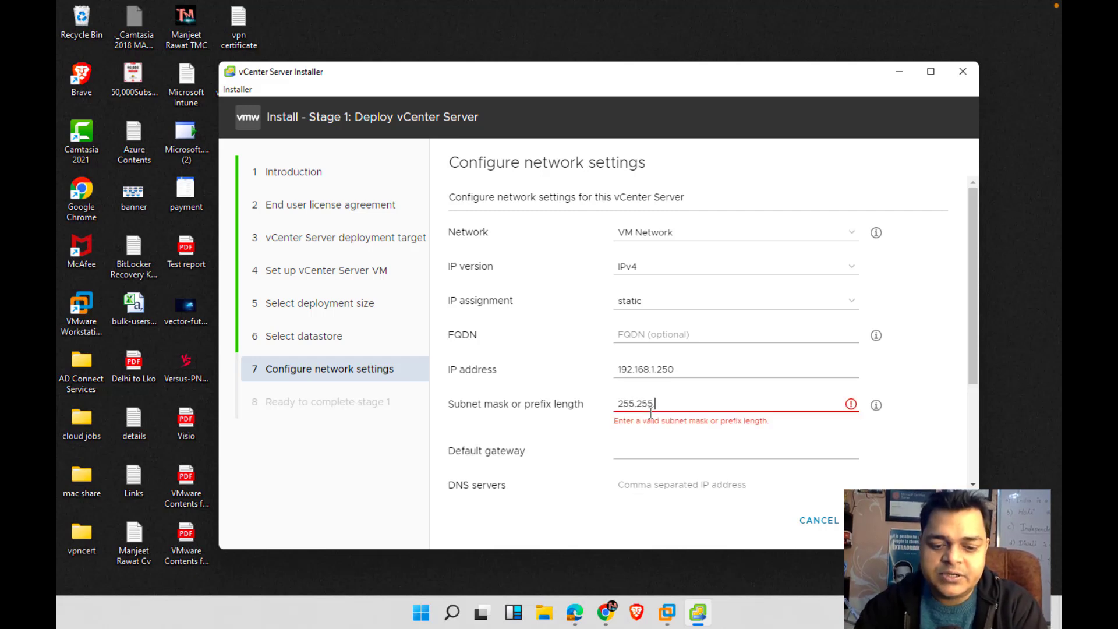
key(BackSpace)
key(BackSpace)
text(2)
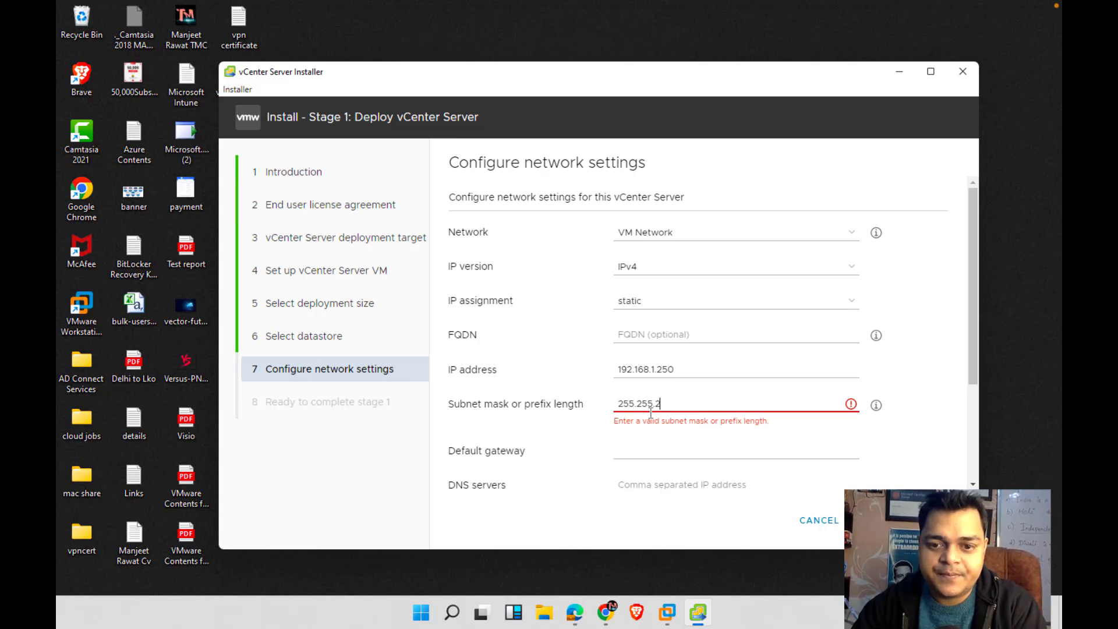
text(55.0)
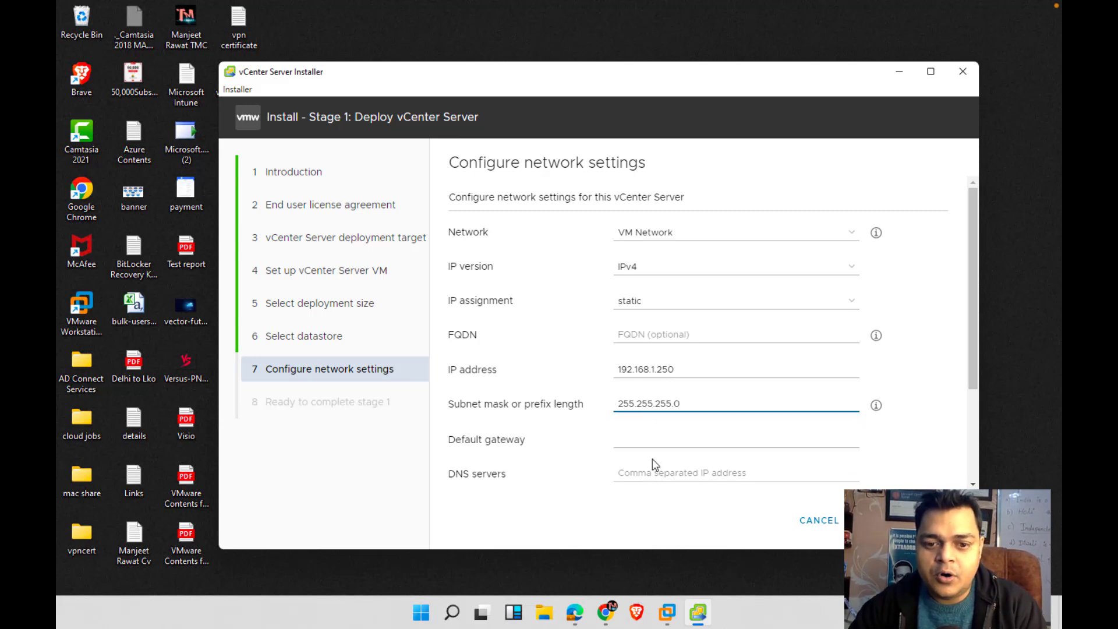
Enter gateway 192.168.1.1 and DNS server 192.168.1.101, then review the port settings
click(652, 441)
text(192.168.1.)
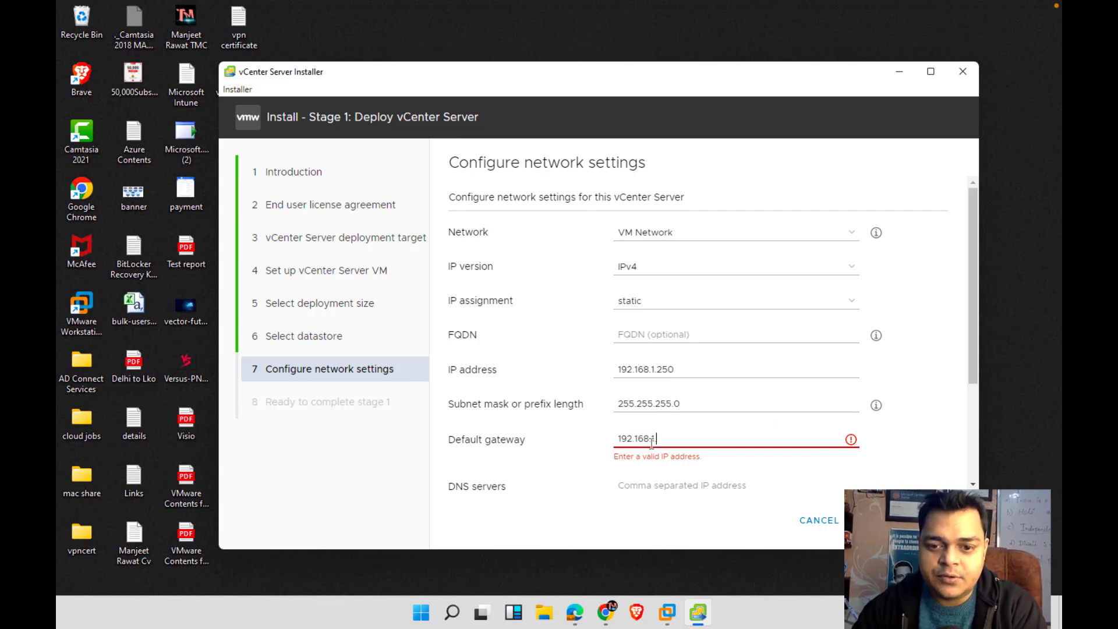
text(1)
click(688, 466)
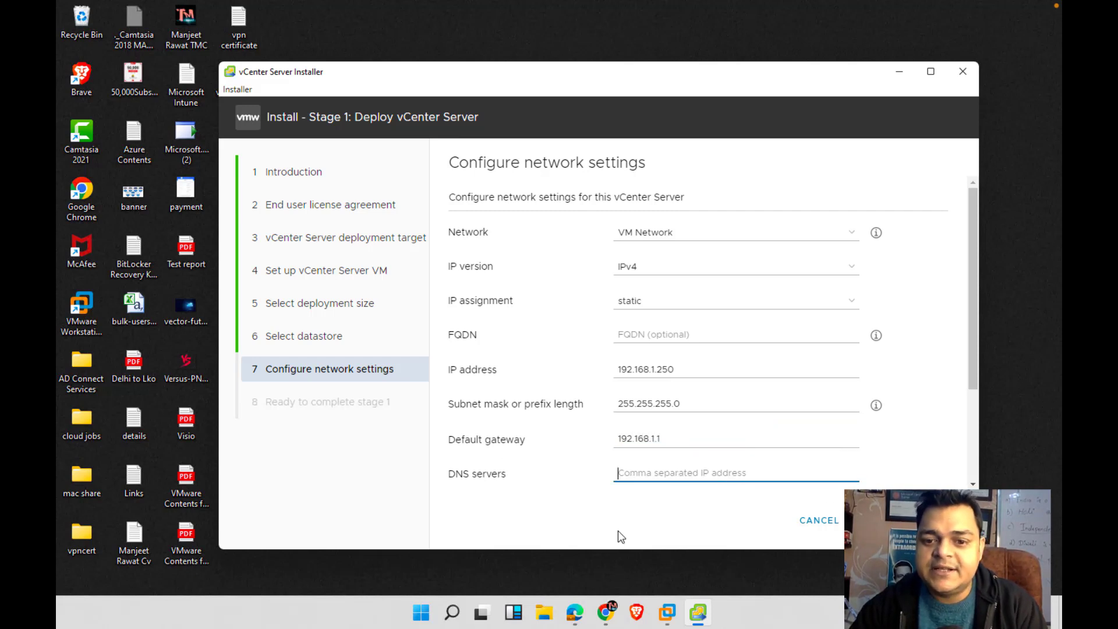
text(192.168)
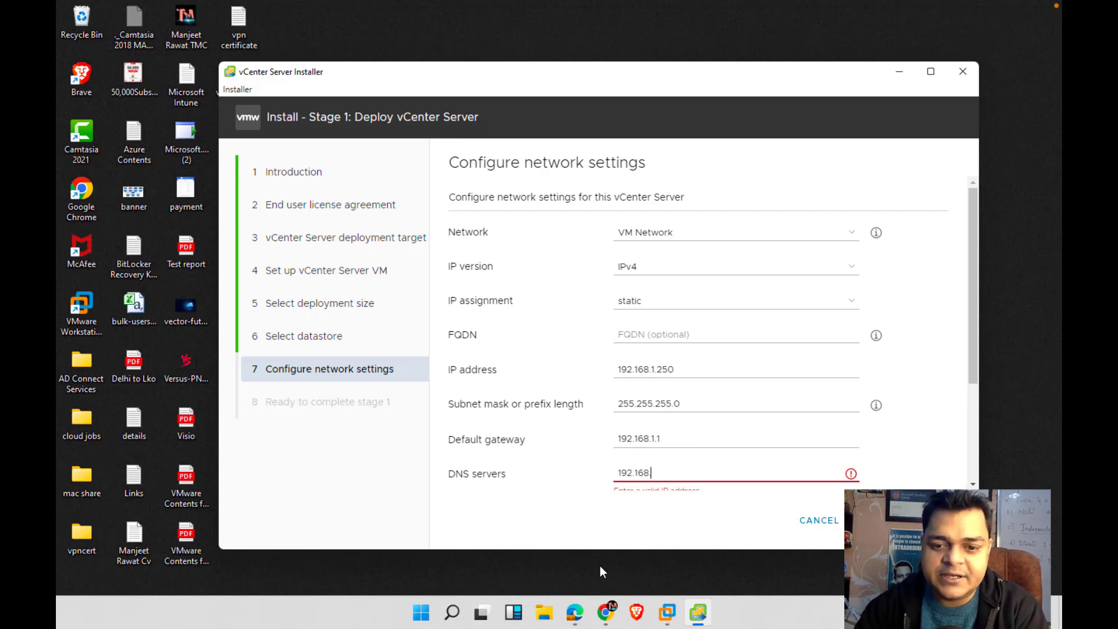
text(.1.101)
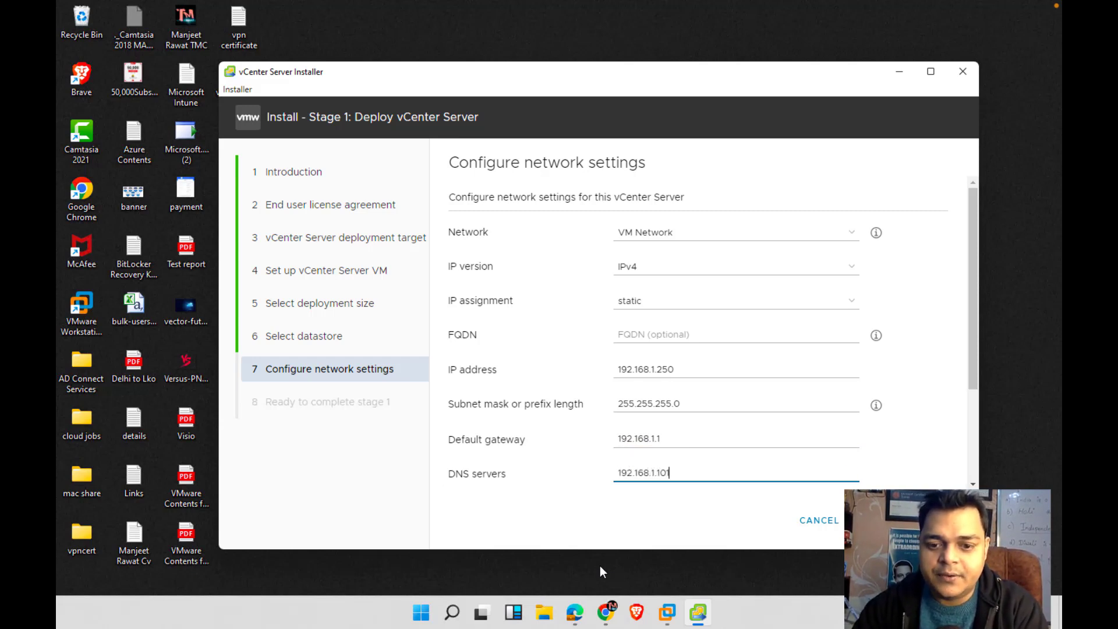
scroll(716, 411, down, 3)
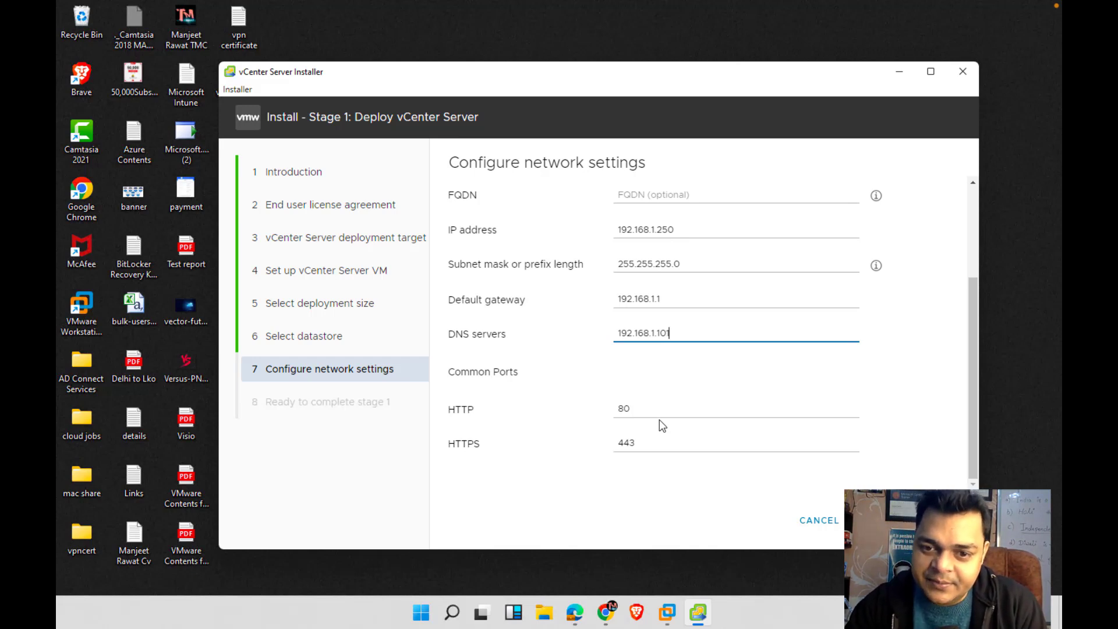
scroll(659, 419, up, 1)
scroll(659, 420, up, 2)
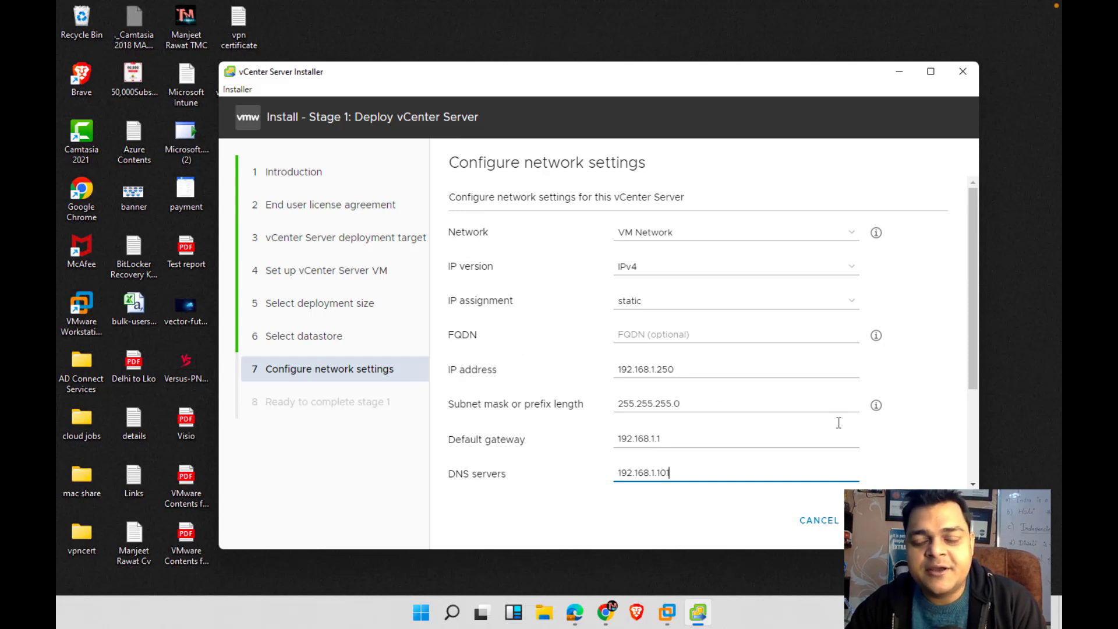
Review the stage 1 summary (host 192.168.1.78, VM VCSA, Tiny size) and start the deployment
click(944, 520)
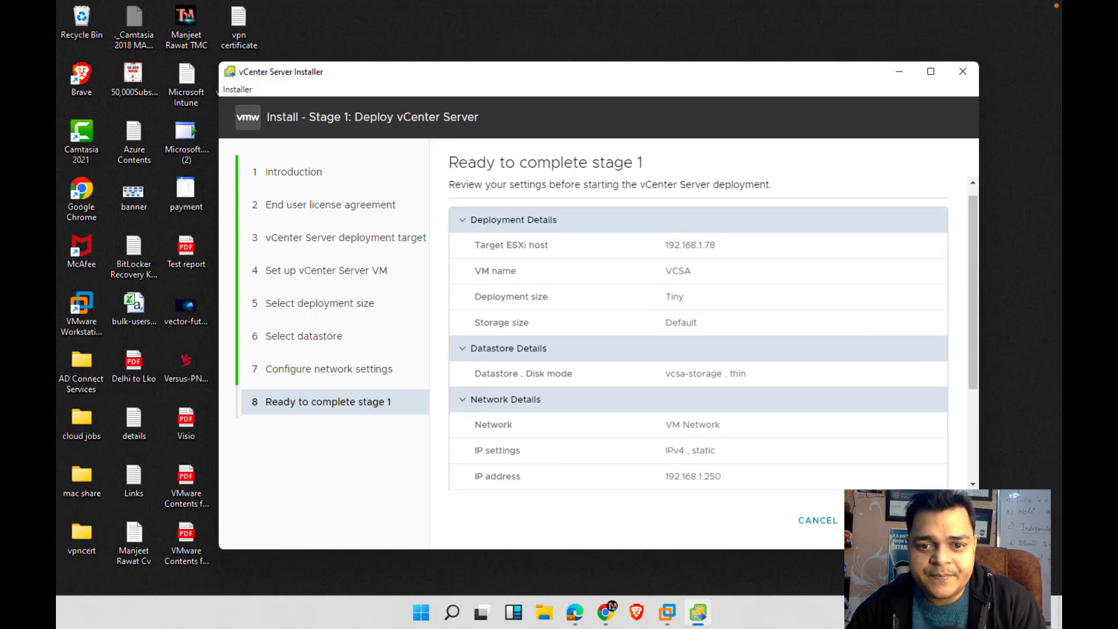
scroll(834, 330, down, 3)
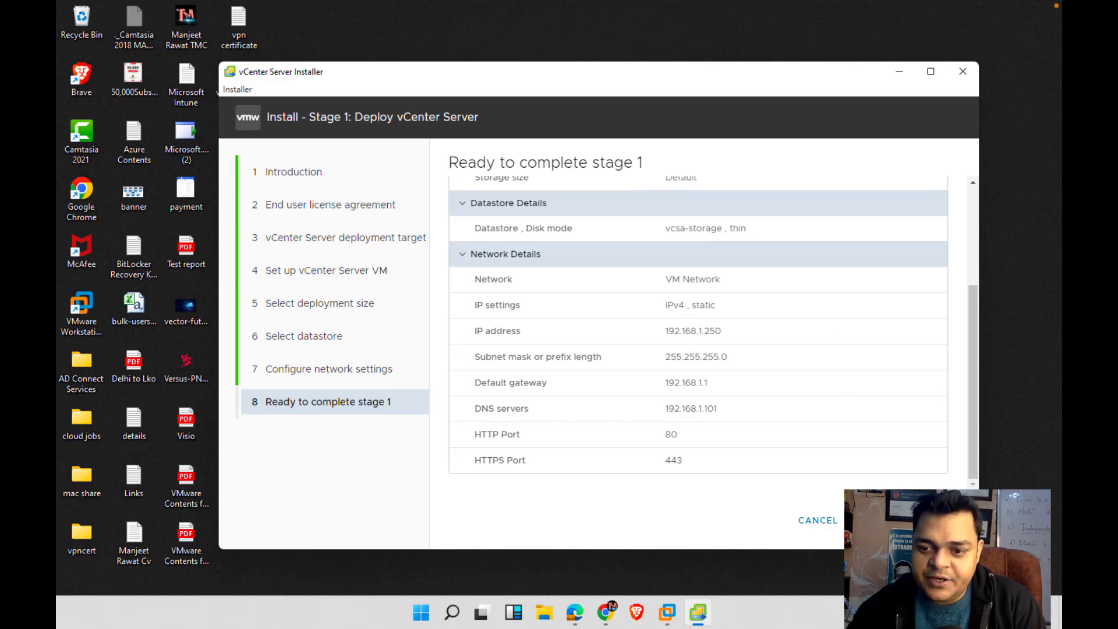
key(Return)
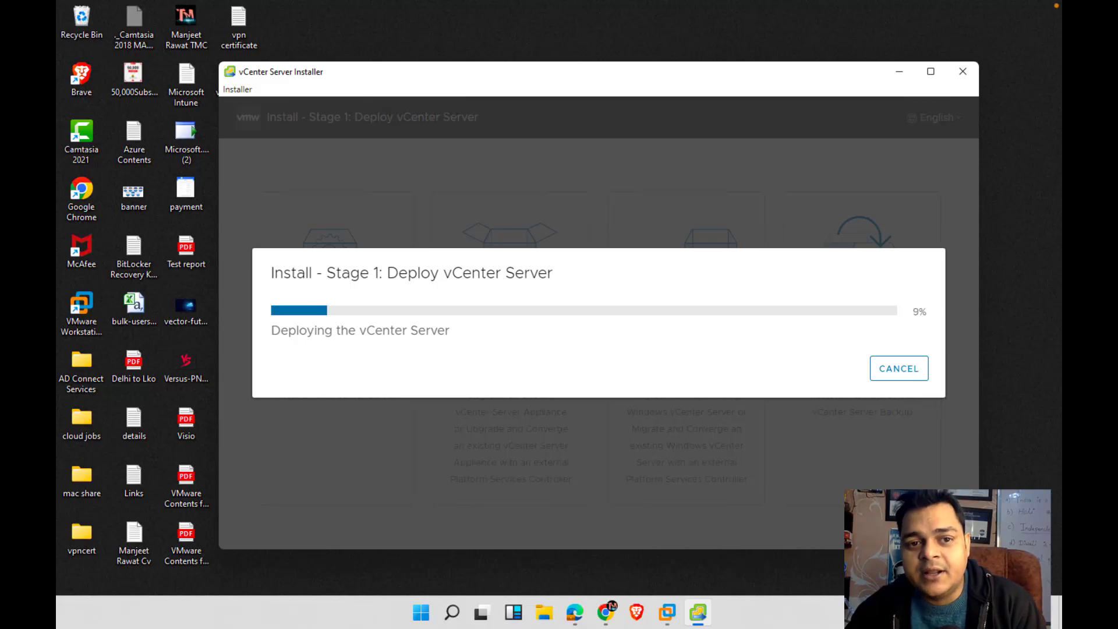
key(ctrl+Left)
key(ctrl+Right)
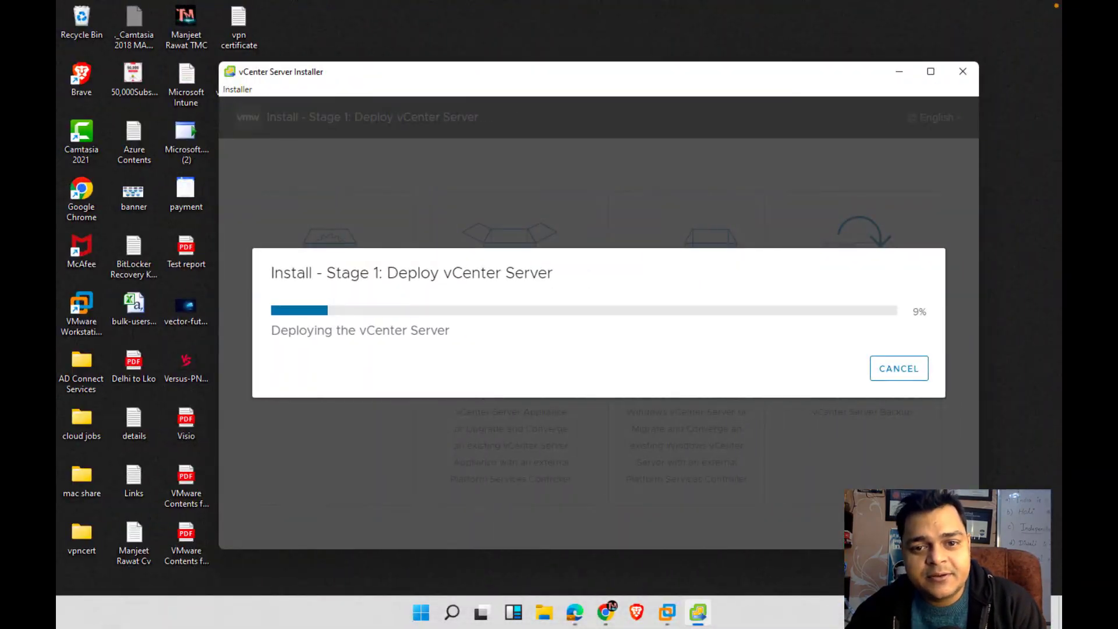
key(ctrl+Left)
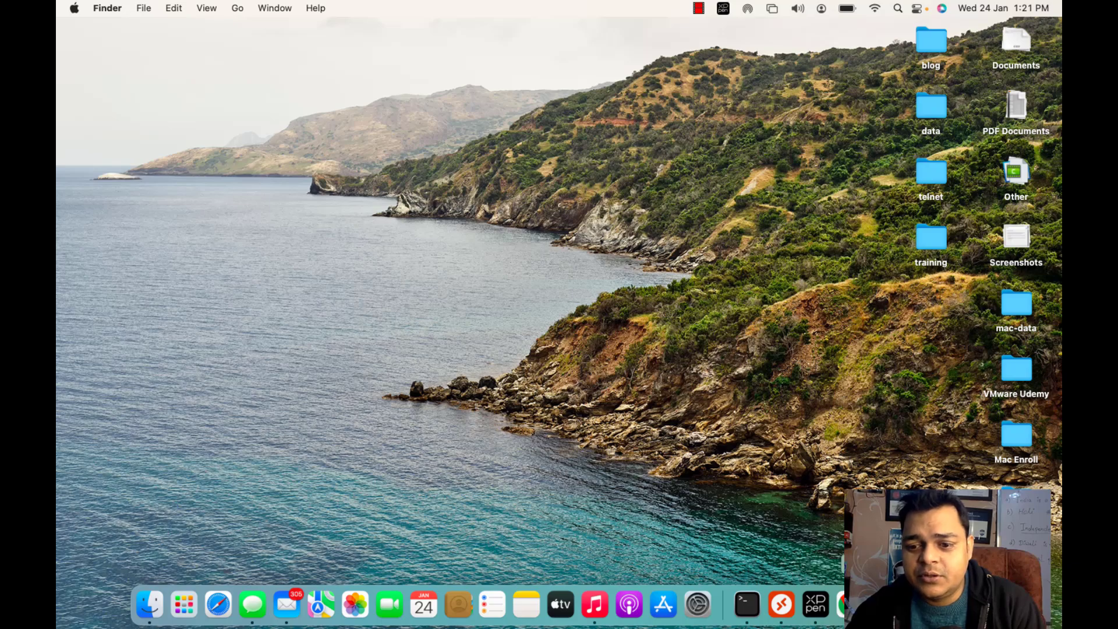
key(ctrl+Right)
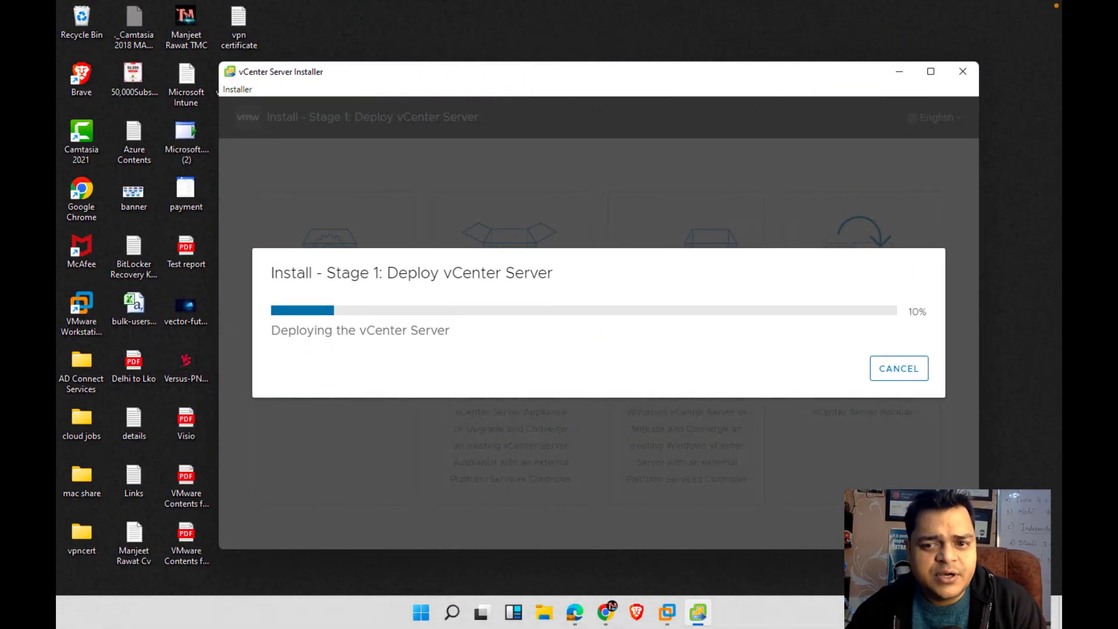
key(ctrl+Left)
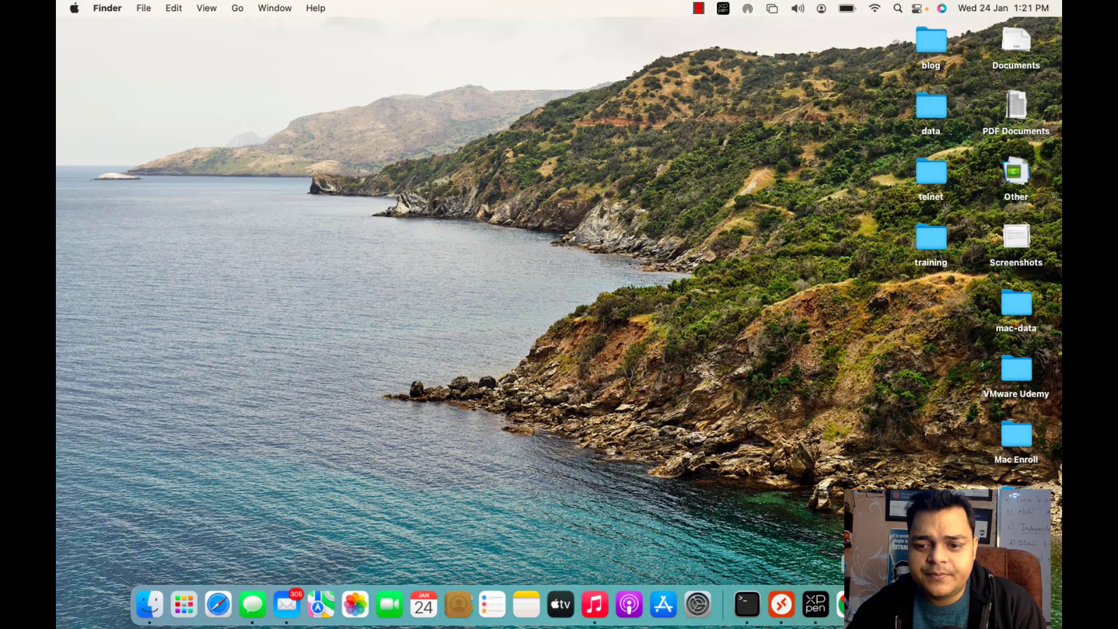
click(905, 452)
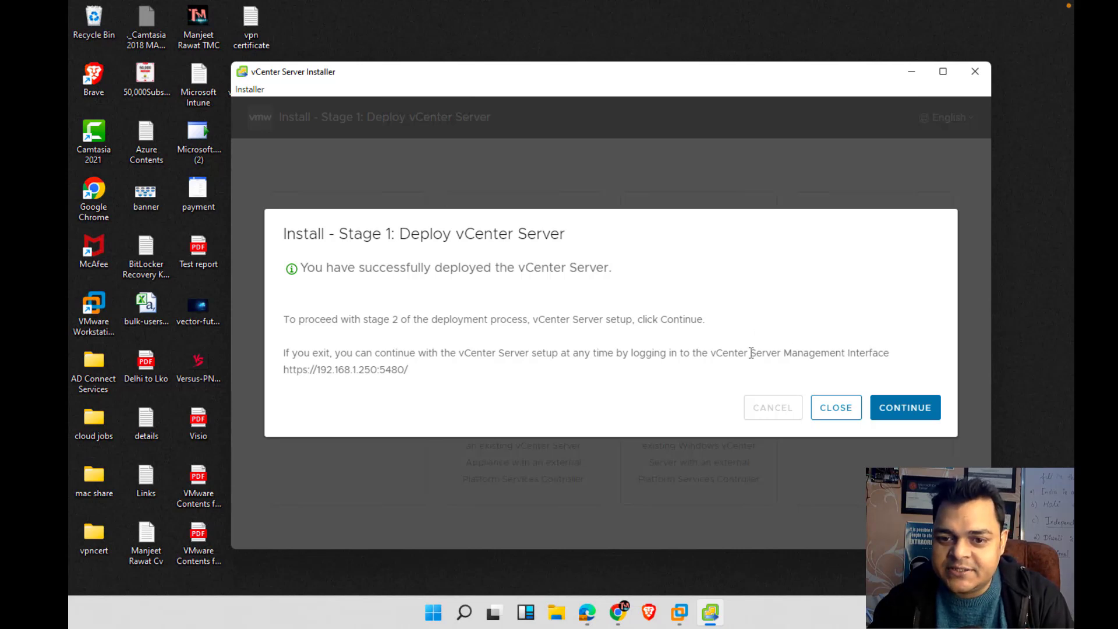
drag(711, 354, 895, 362)
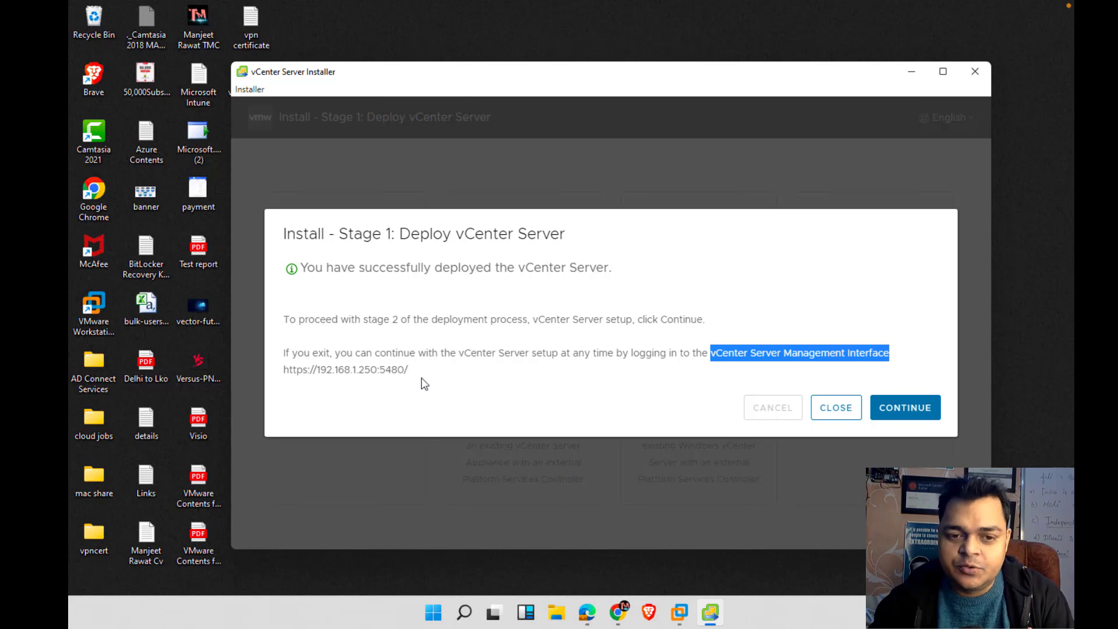
drag(409, 373, 276, 370)
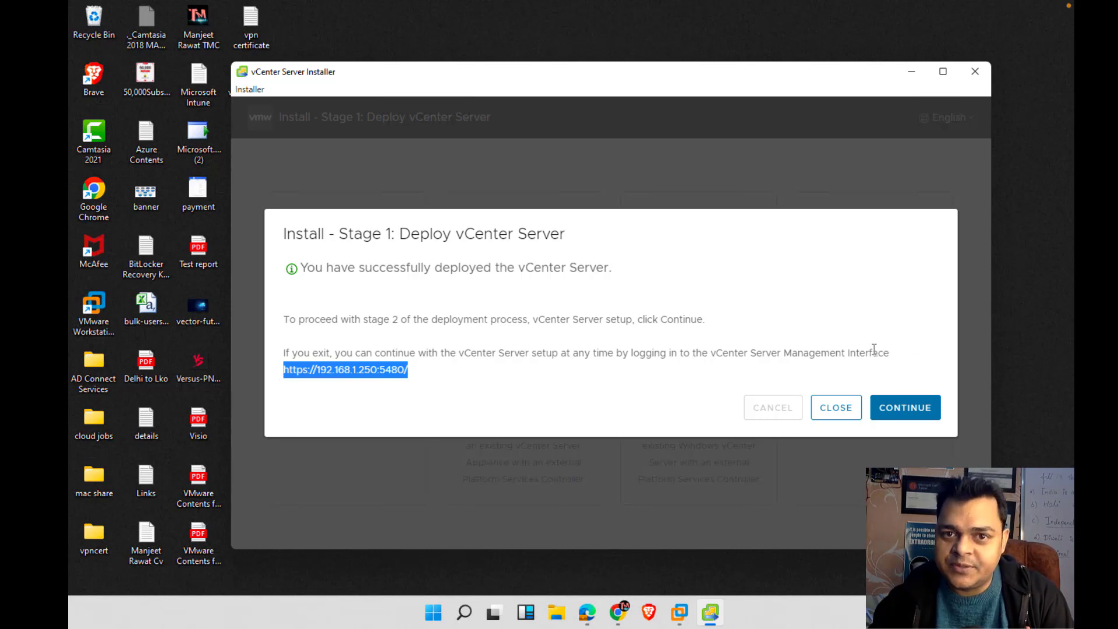
click(377, 387)
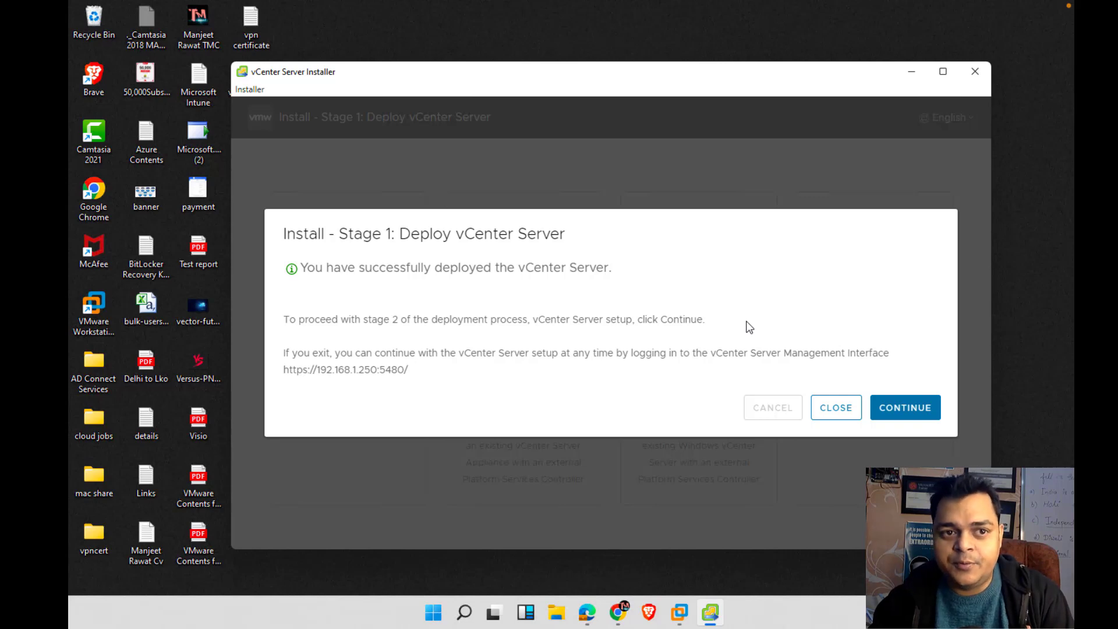
click(916, 407)
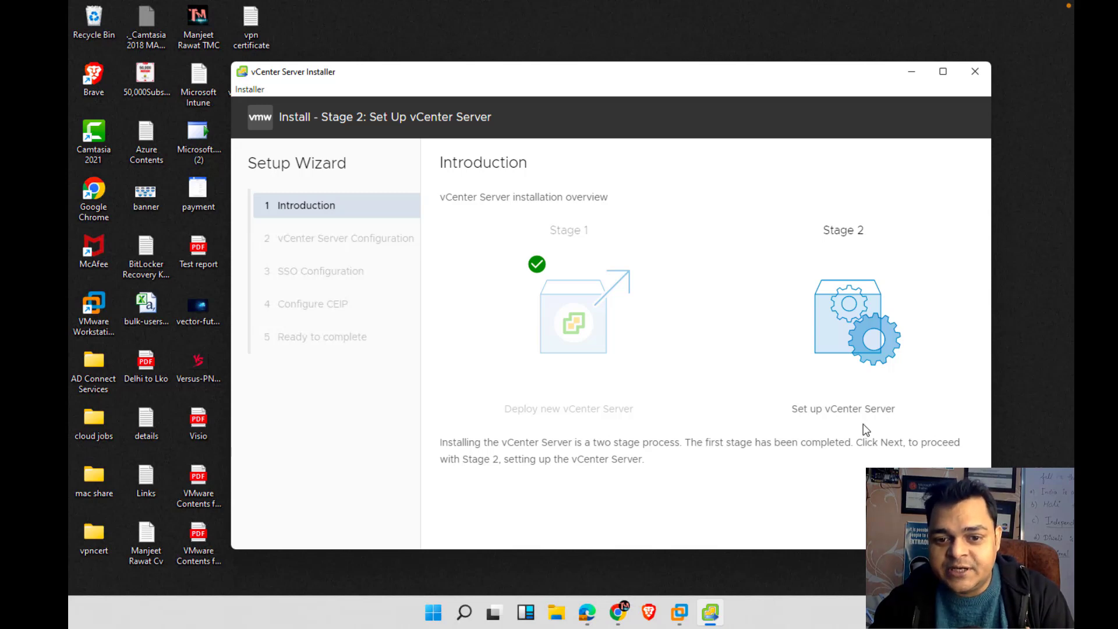
Set time synchronization to the ESXi host and SSH access to Activated
key(Return)
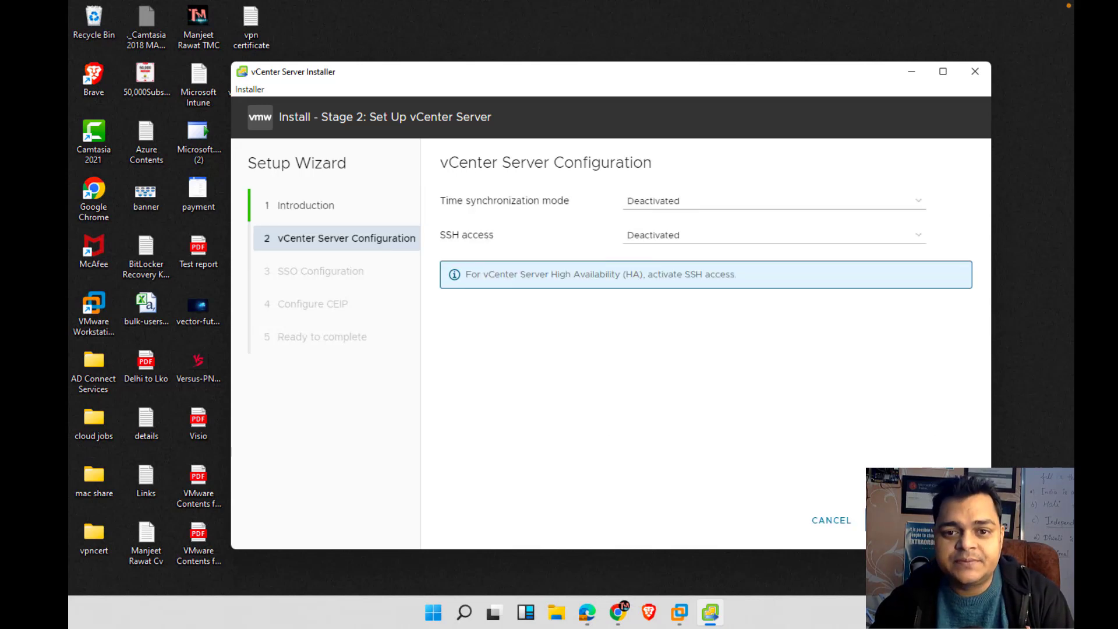
click(702, 204)
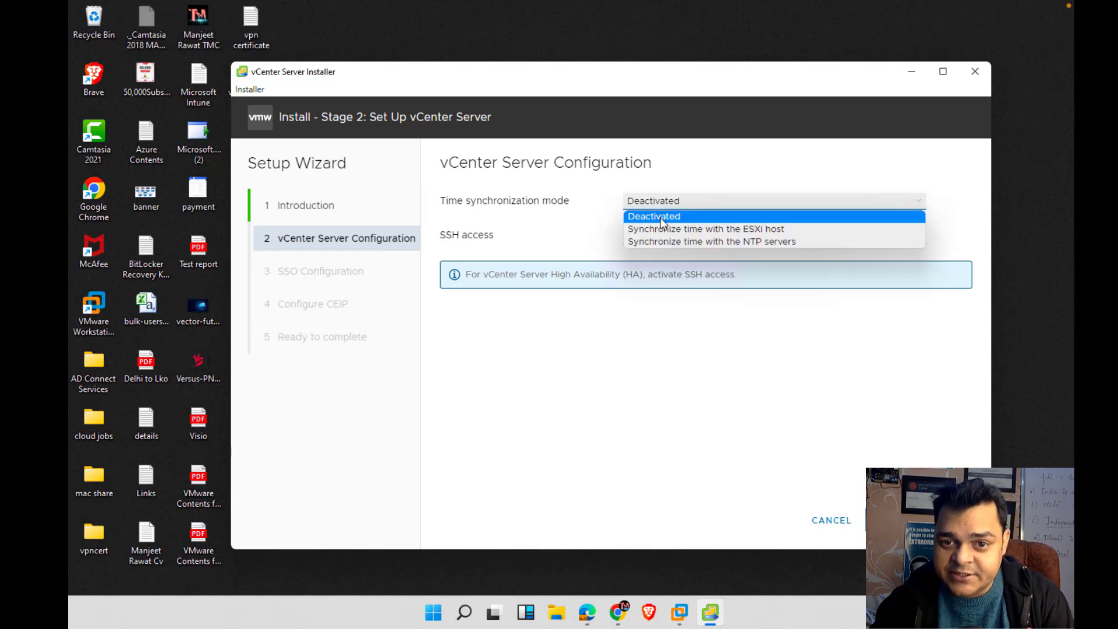
click(730, 230)
click(692, 240)
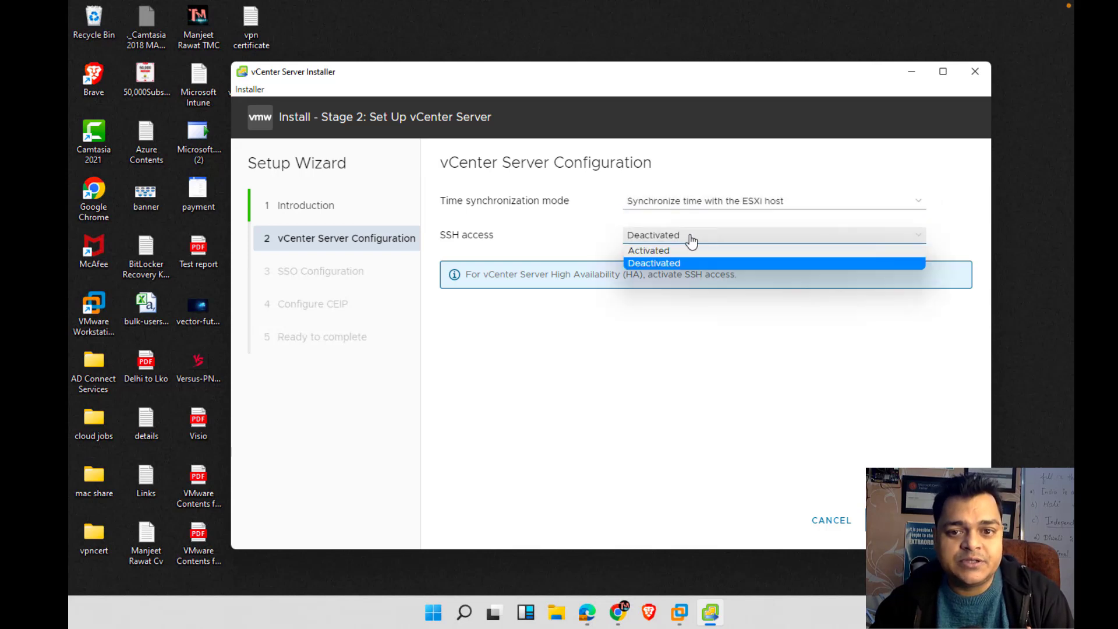
click(665, 261)
click(672, 246)
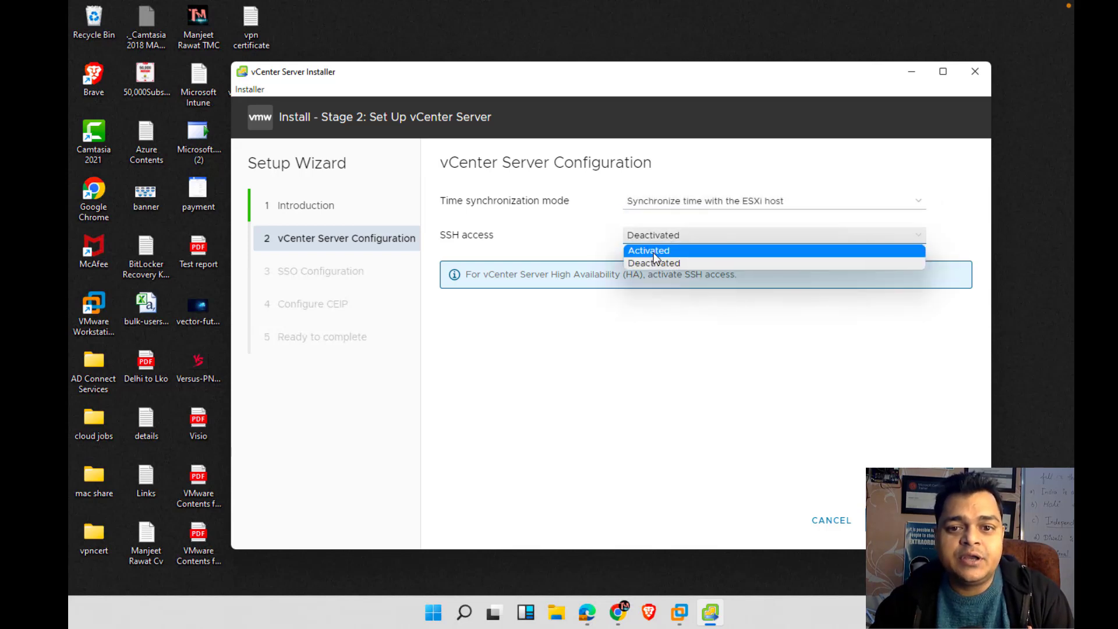
click(655, 253)
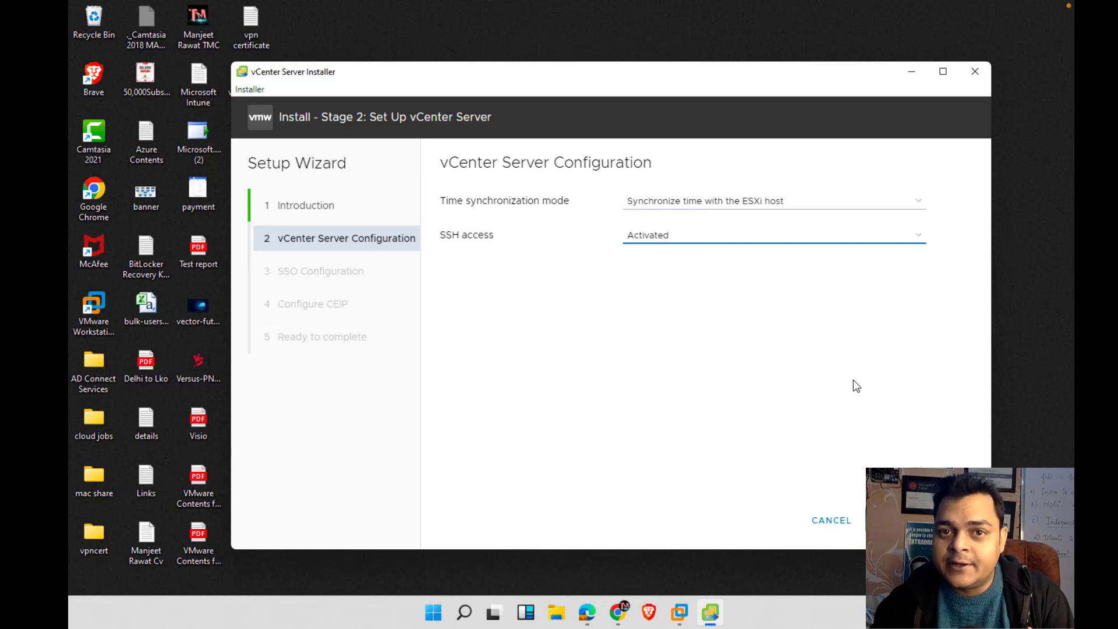
click(953, 520)
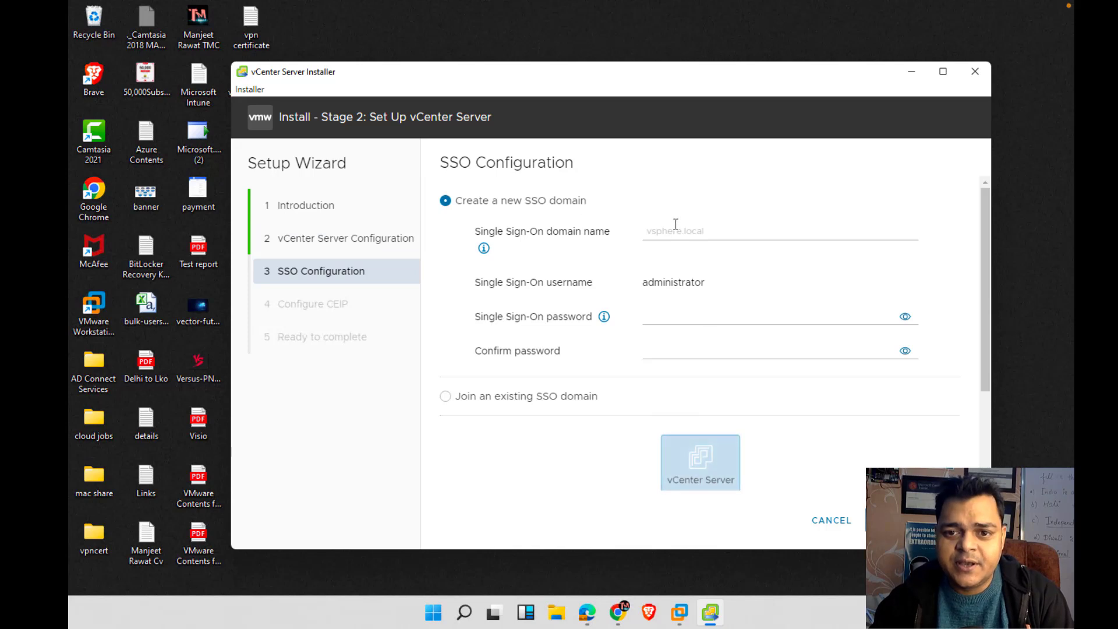
click(685, 230)
text(Administrator)
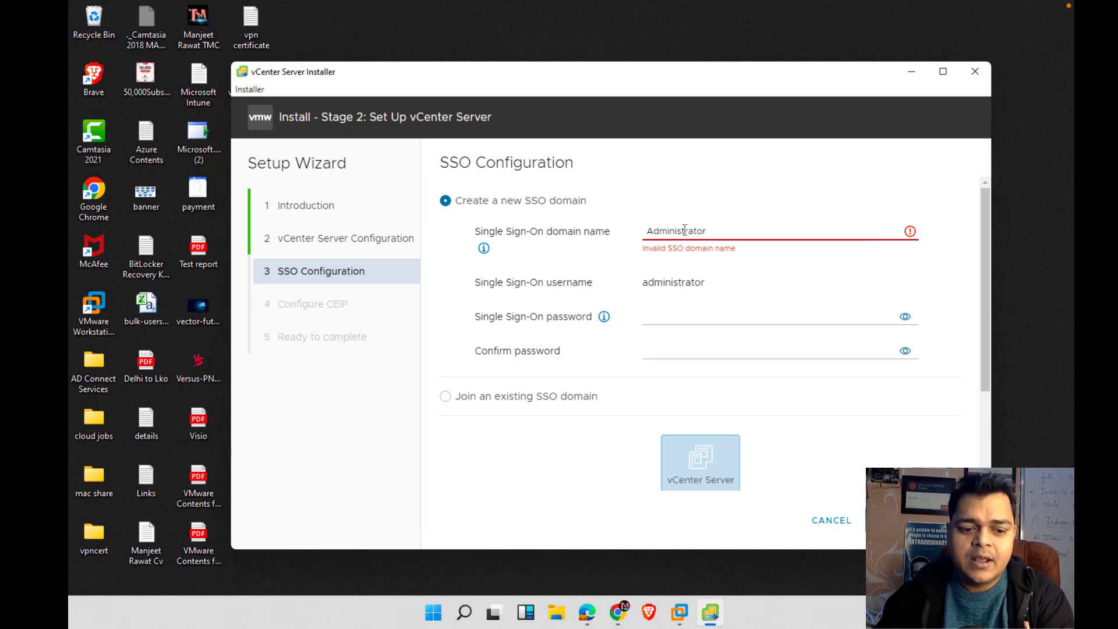
text(@)
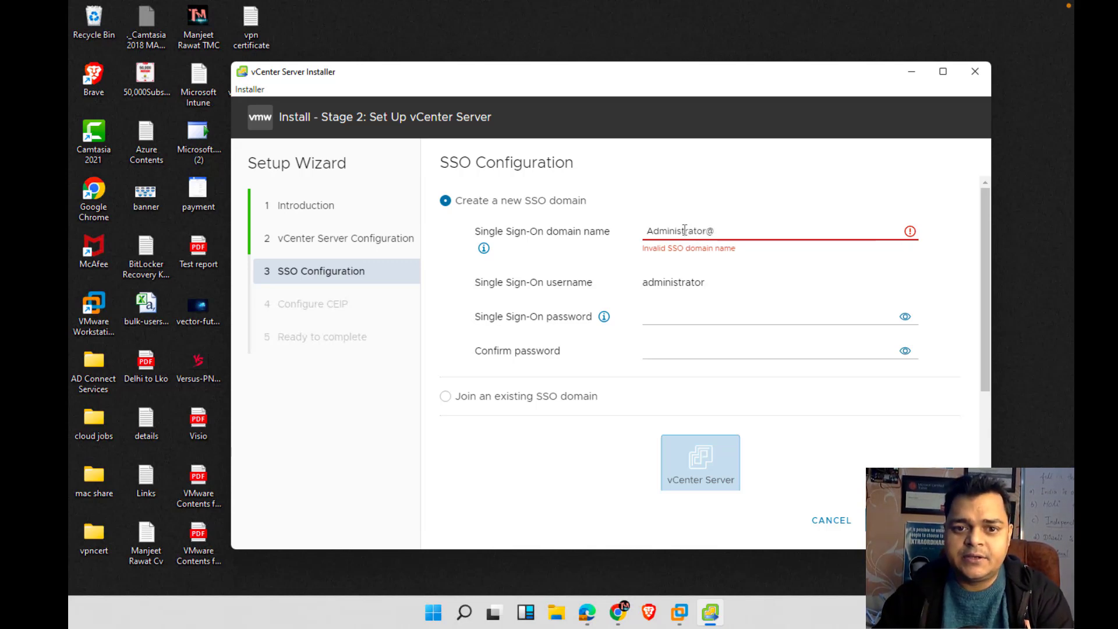
text(vsp)
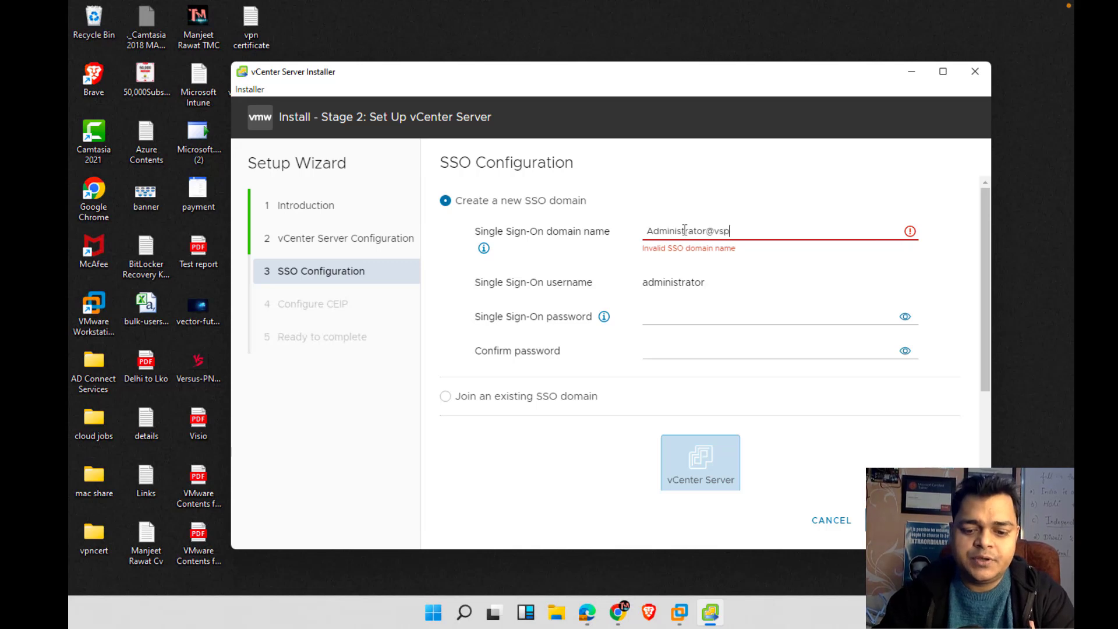
text(here.local)
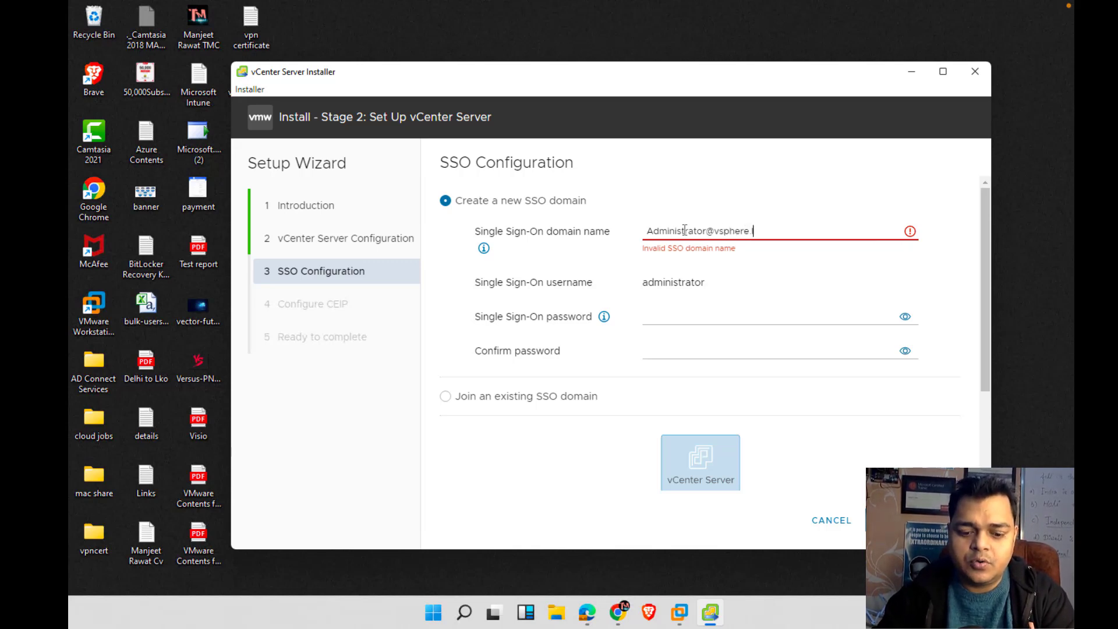
click(797, 265)
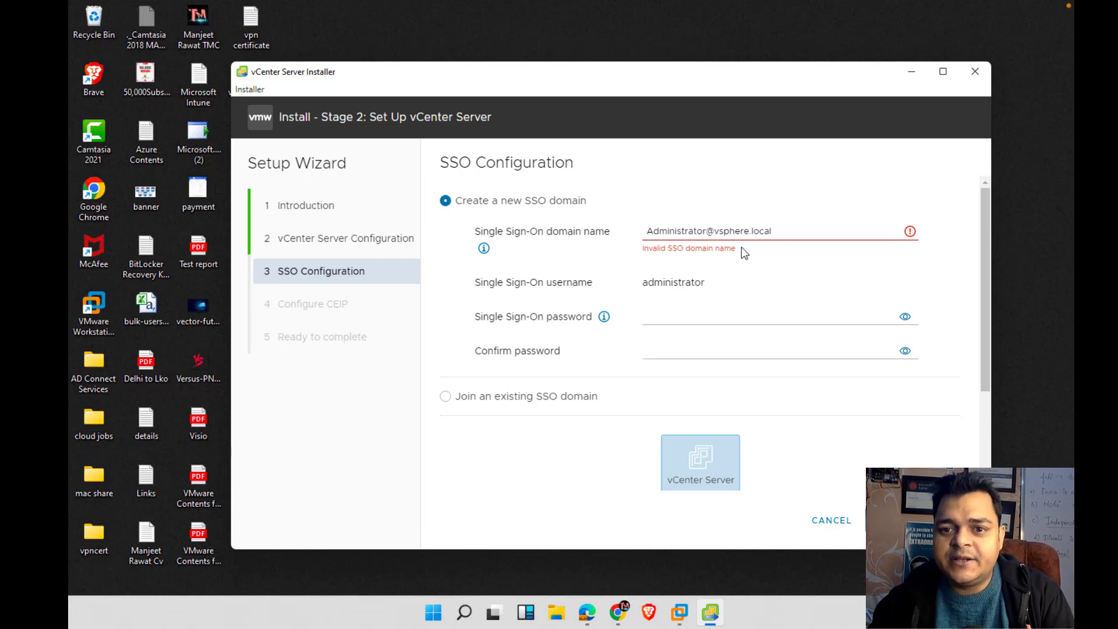
click(715, 230)
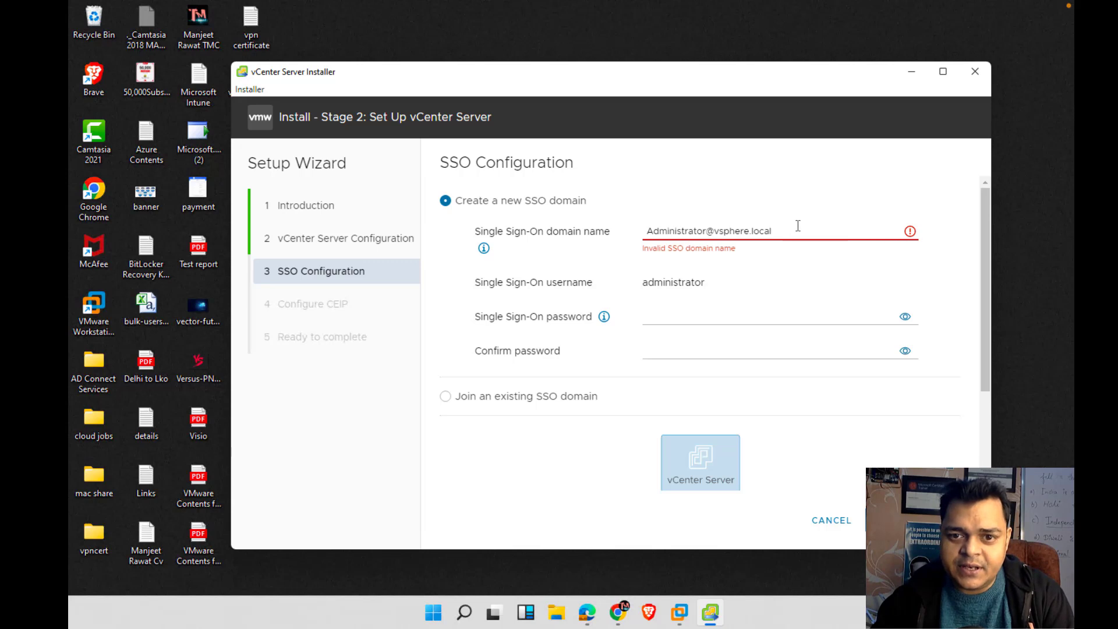
key(ctrl+a)
key(BackSpace)
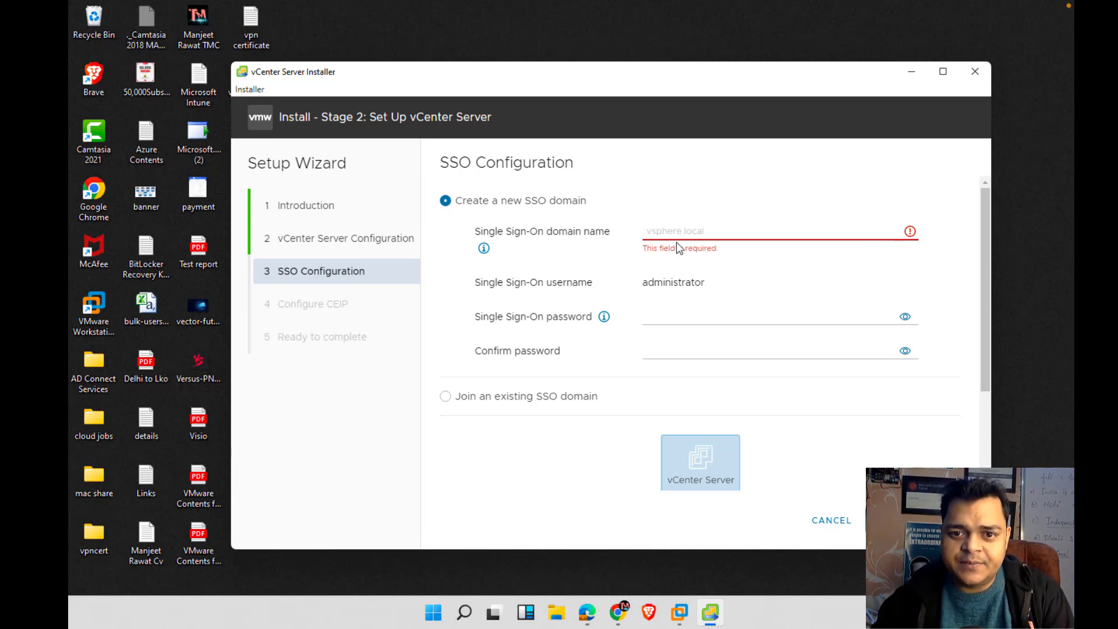
text(vsp)
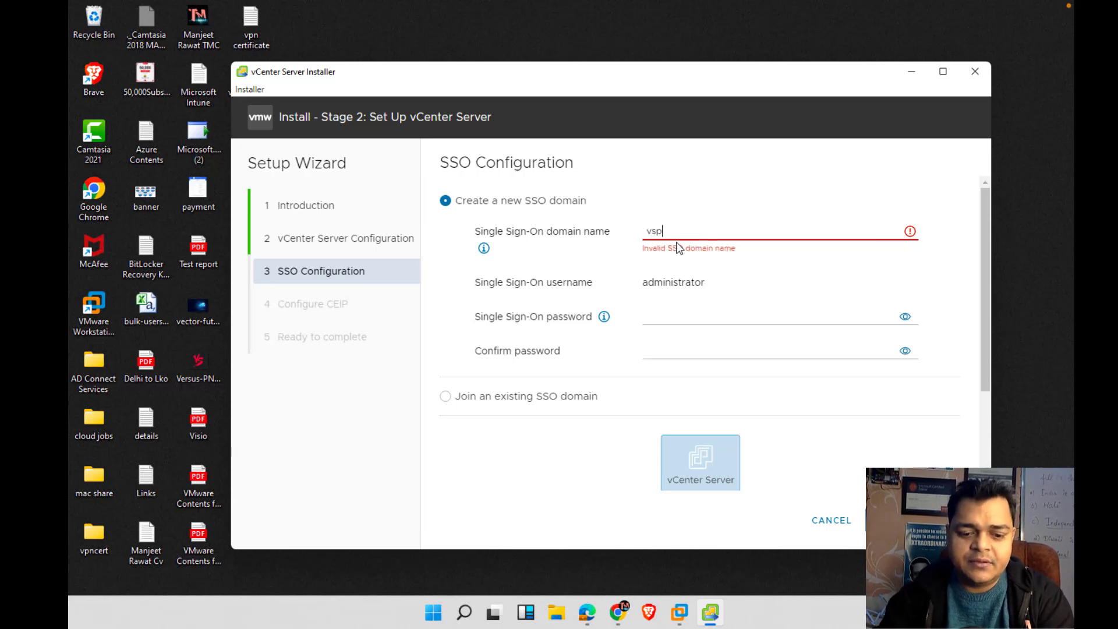
text(here.local)
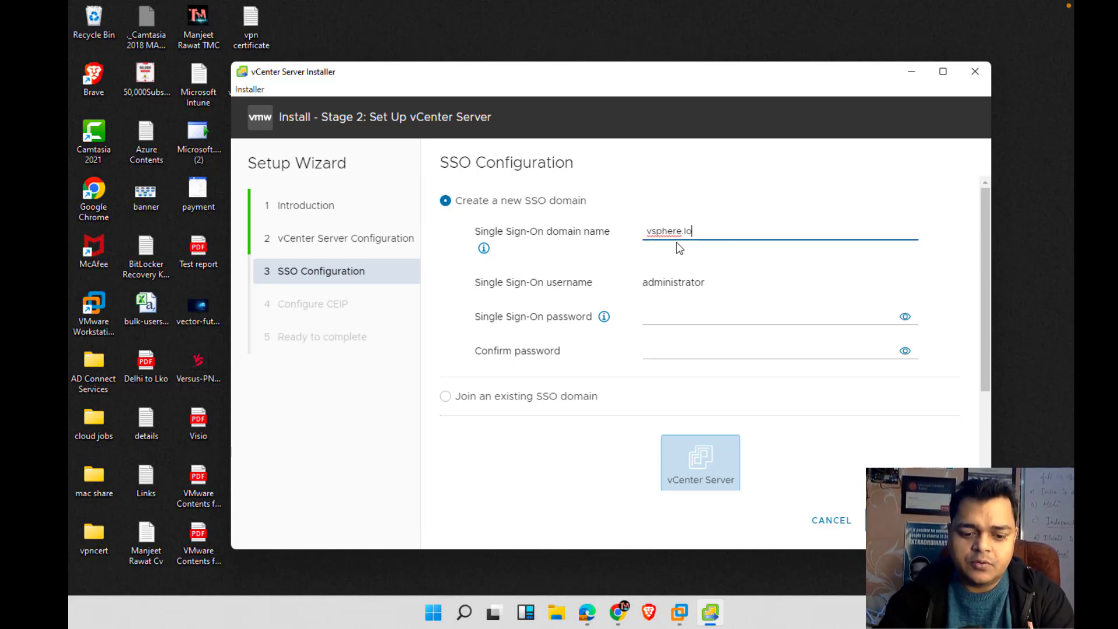
click(757, 272)
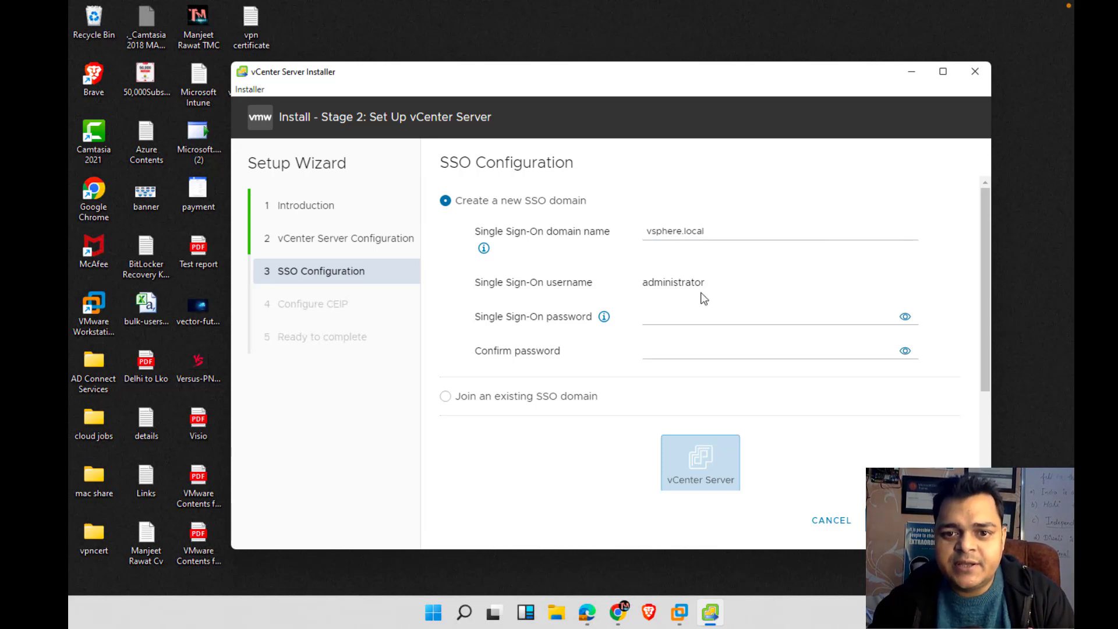
Enter the SSO administrator password and type it again to confirm
click(676, 315)
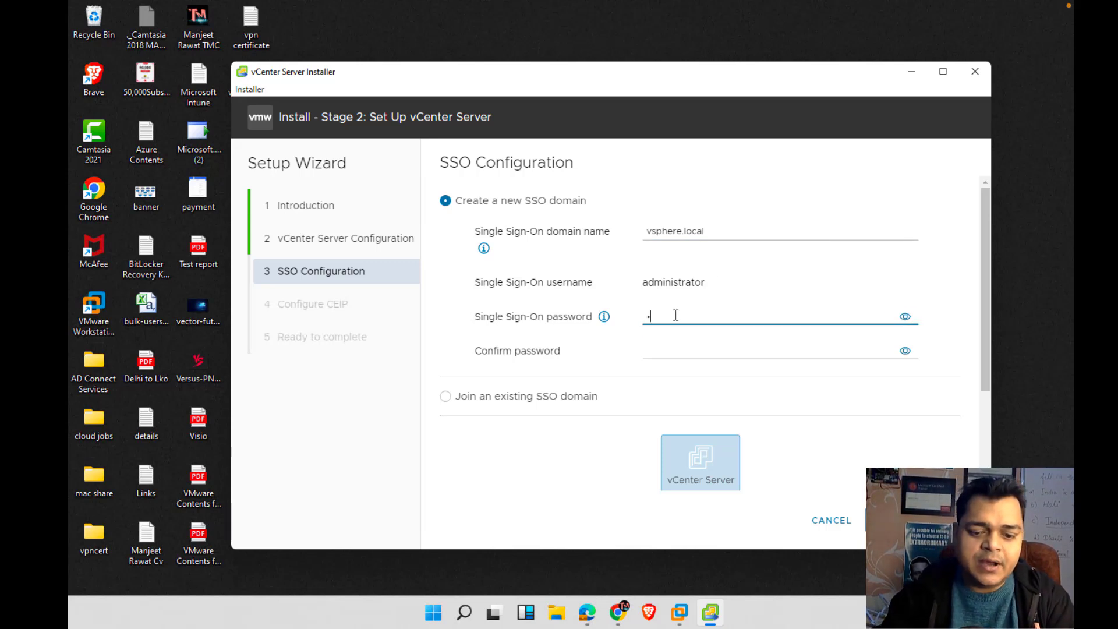
text(•••••••)
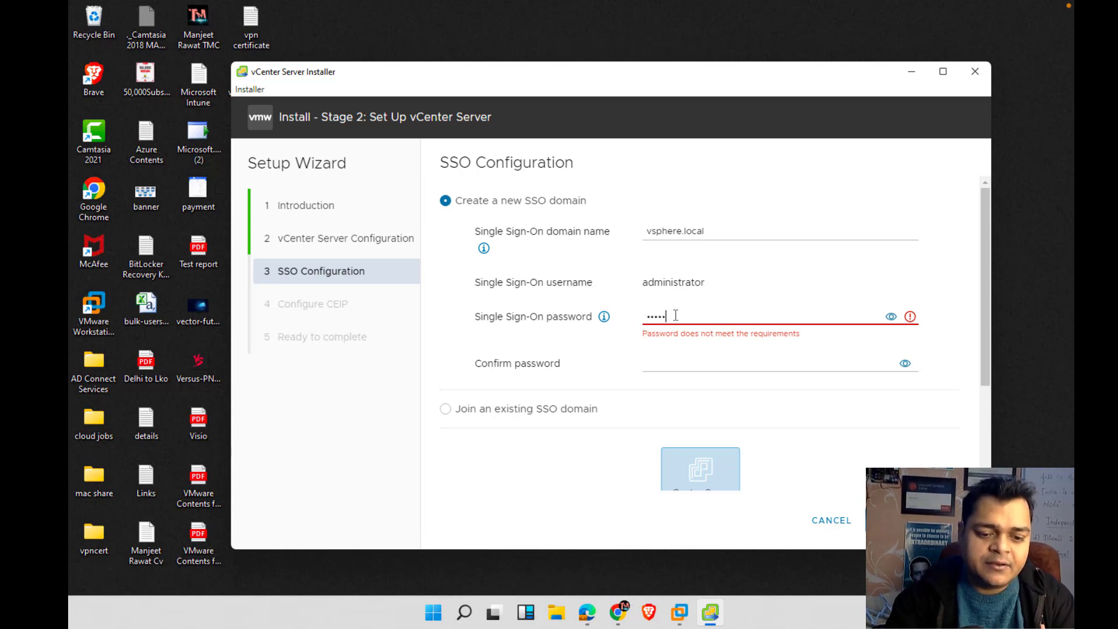
text(••••••••)
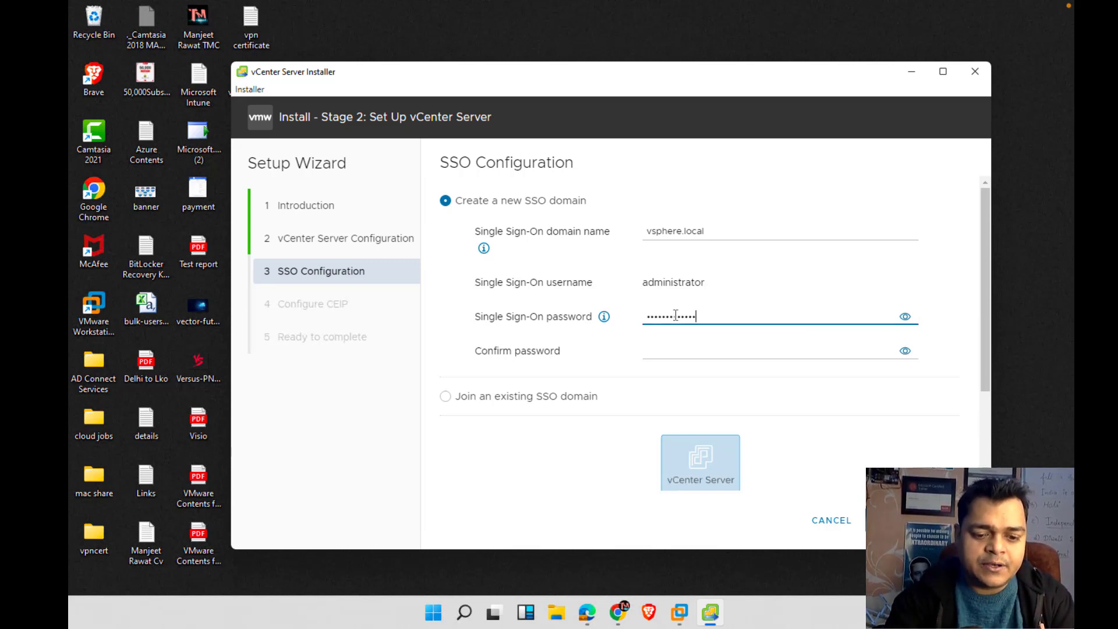
click(688, 352)
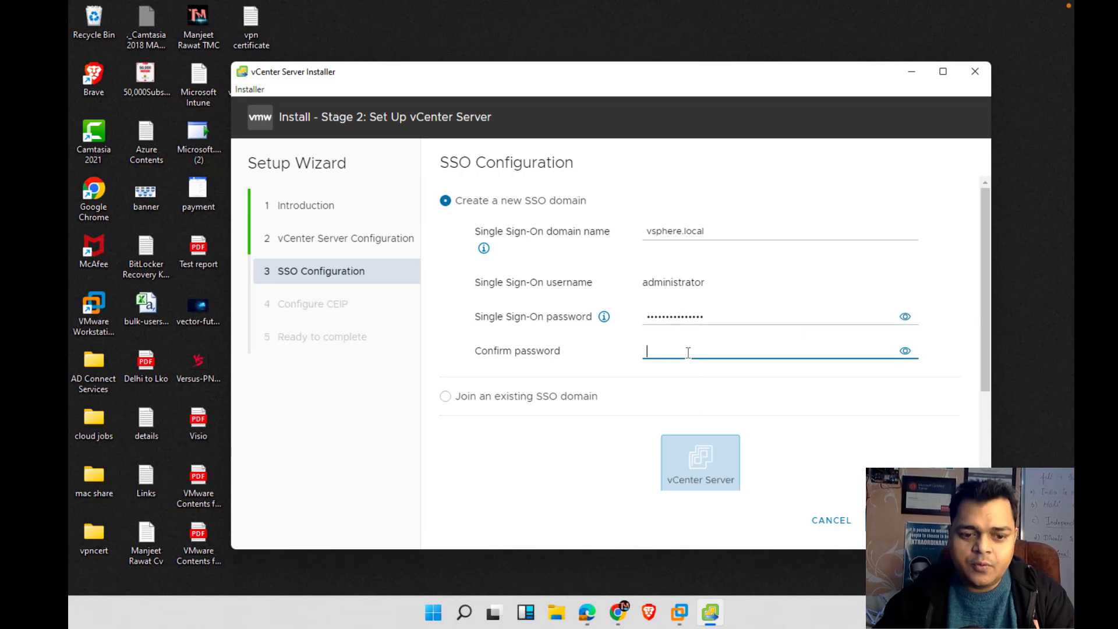
text(••••••)
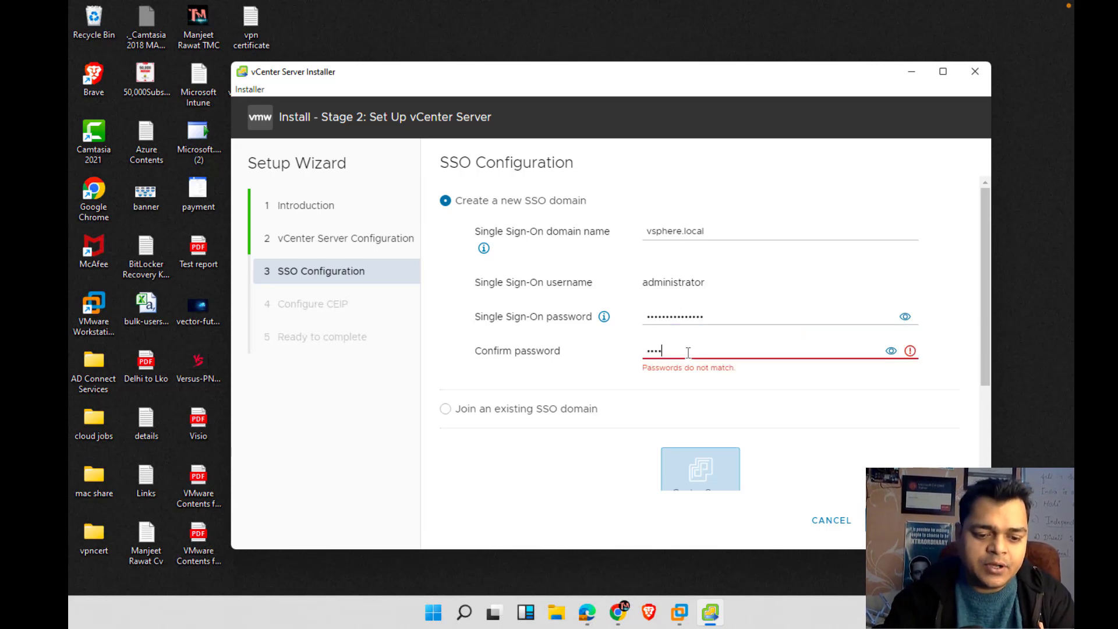
text(••••••)
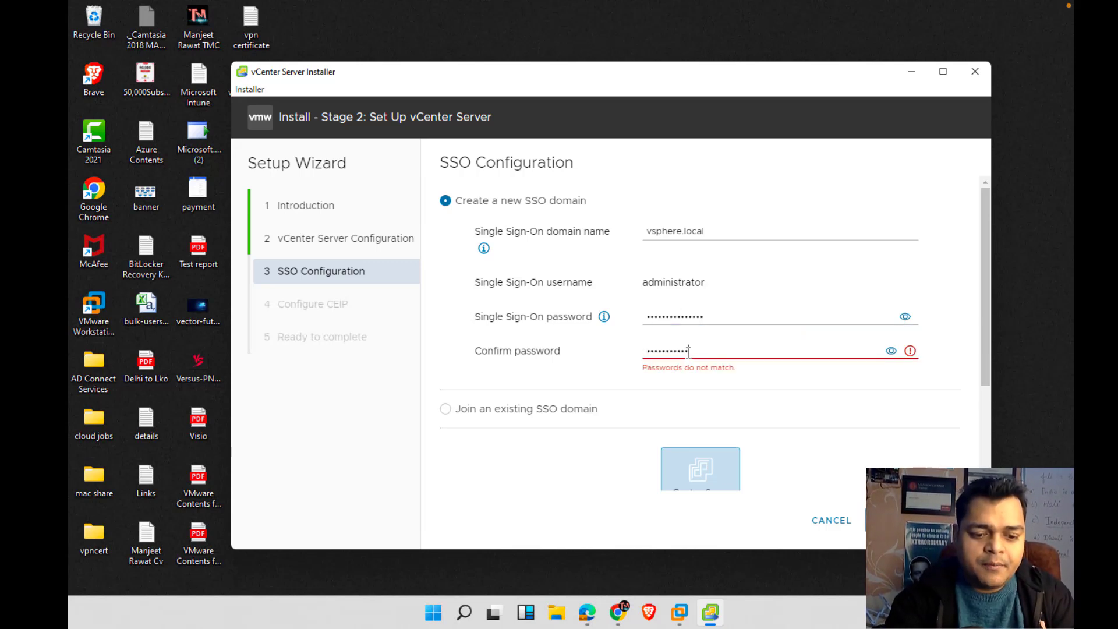
text(•••)
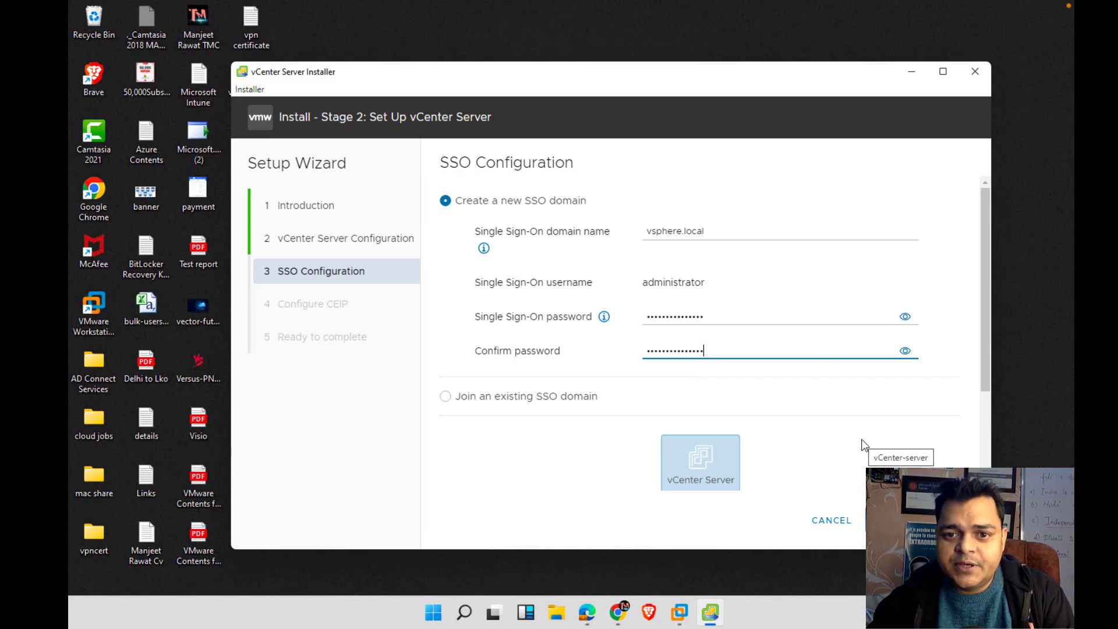
Pass the CEIP page and summary, finish the wizard, and confirm the warning to start setup
click(946, 520)
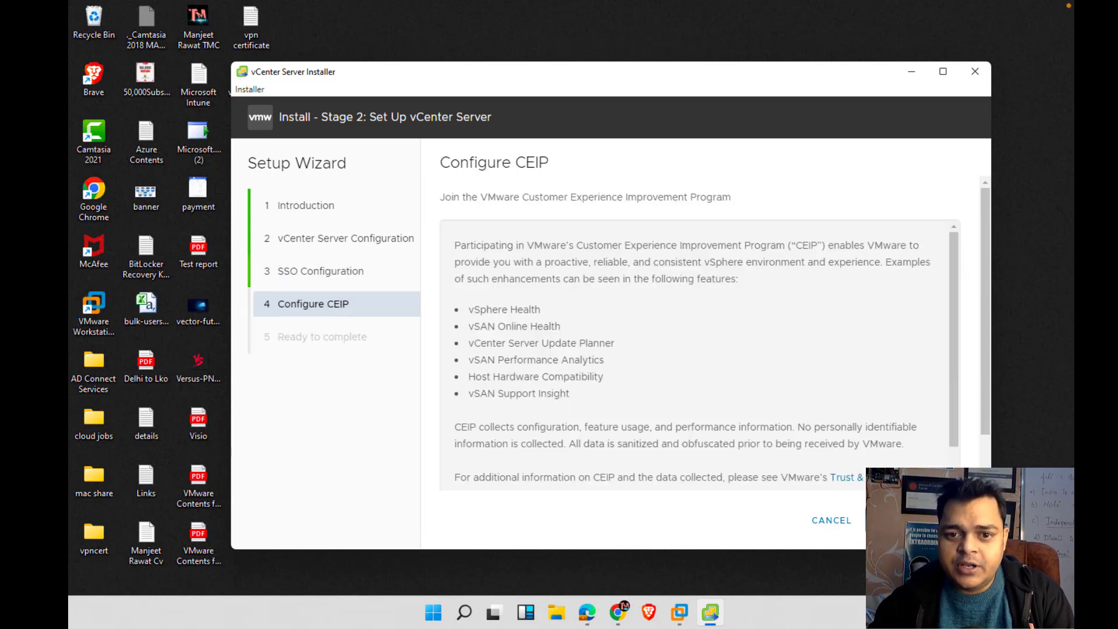
scroll(801, 377, down, 1)
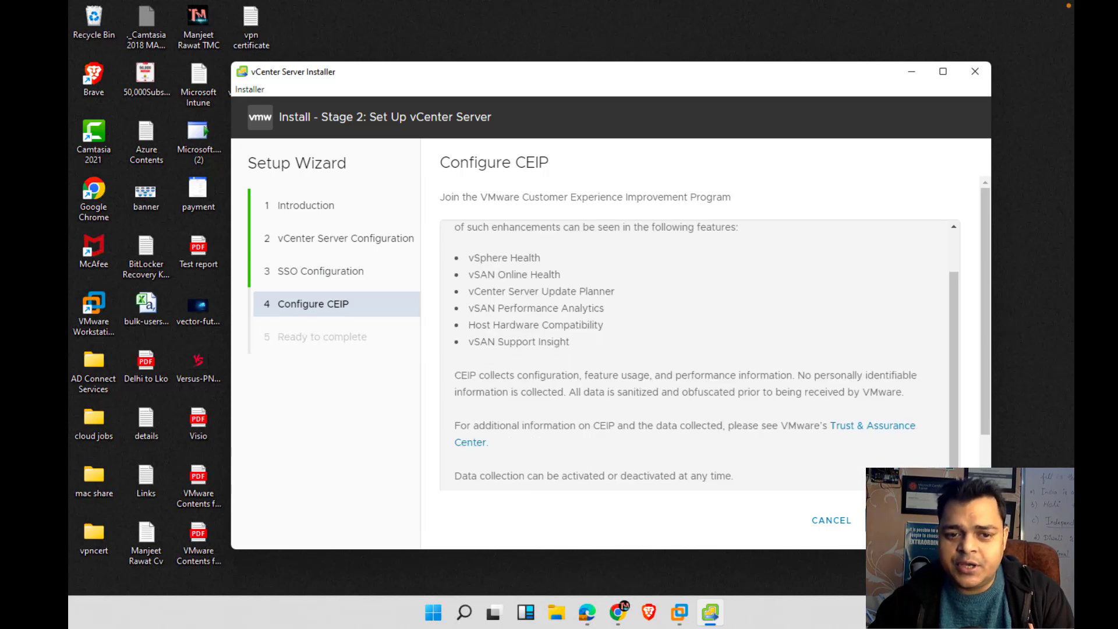
click(946, 519)
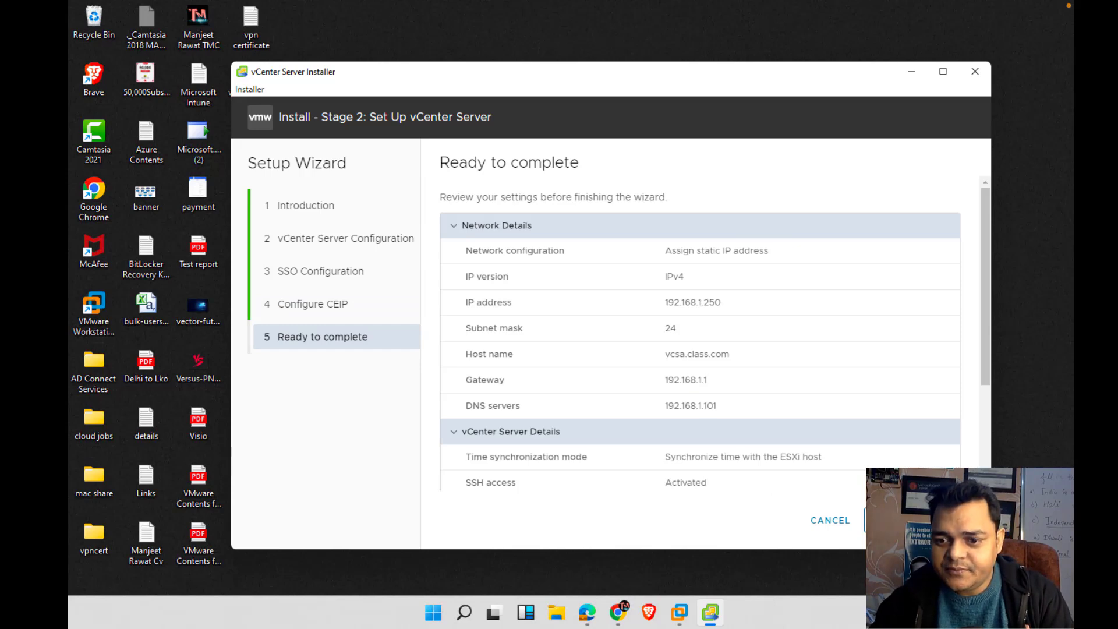
click(946, 520)
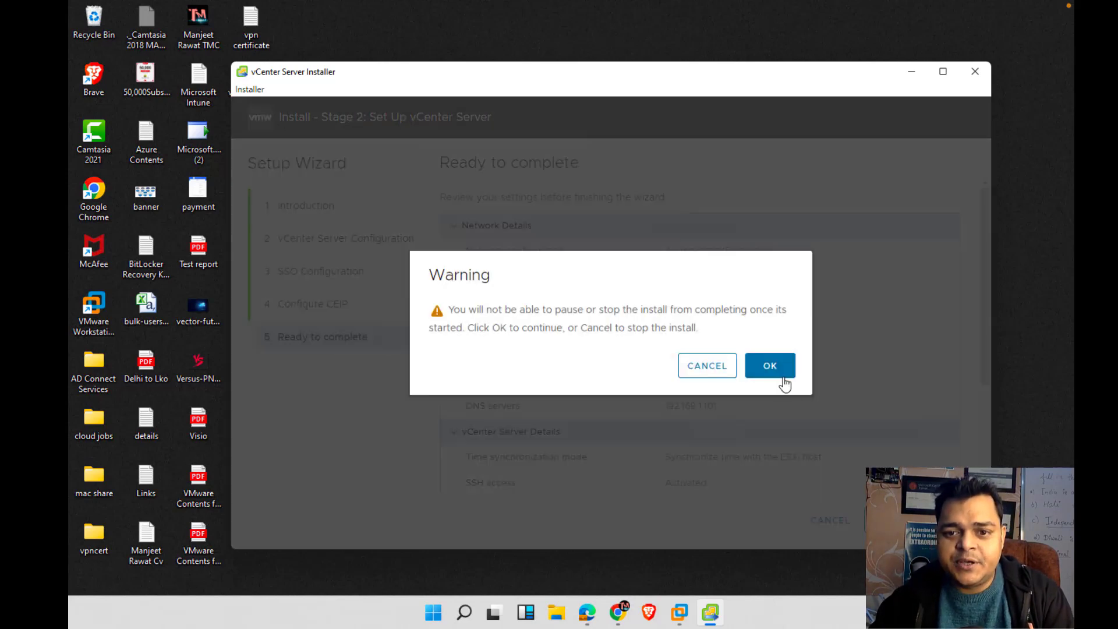
click(777, 364)
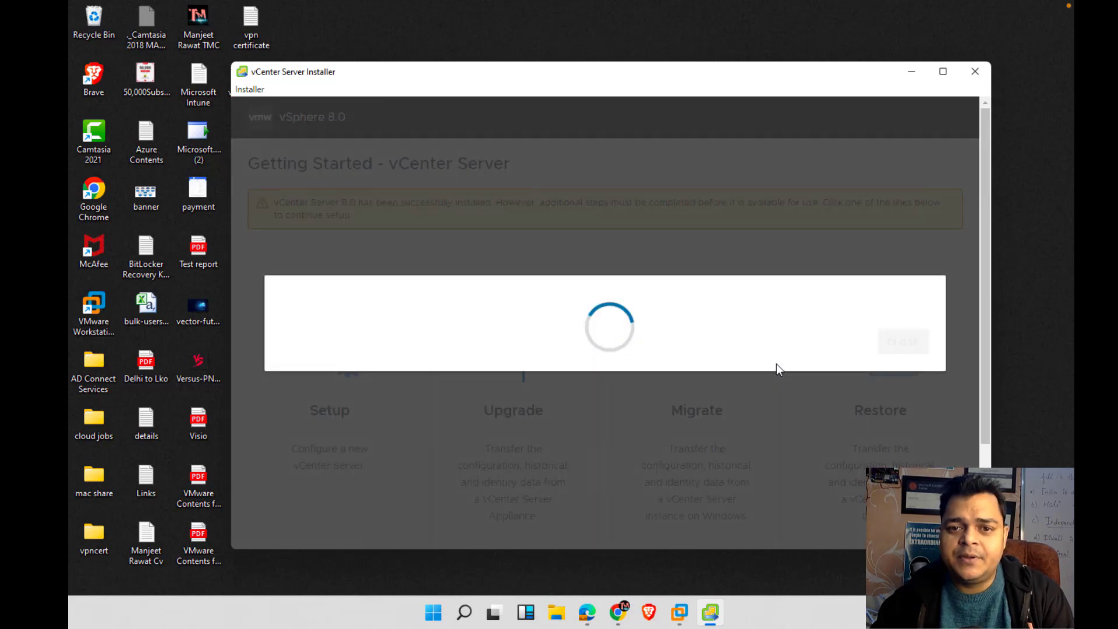
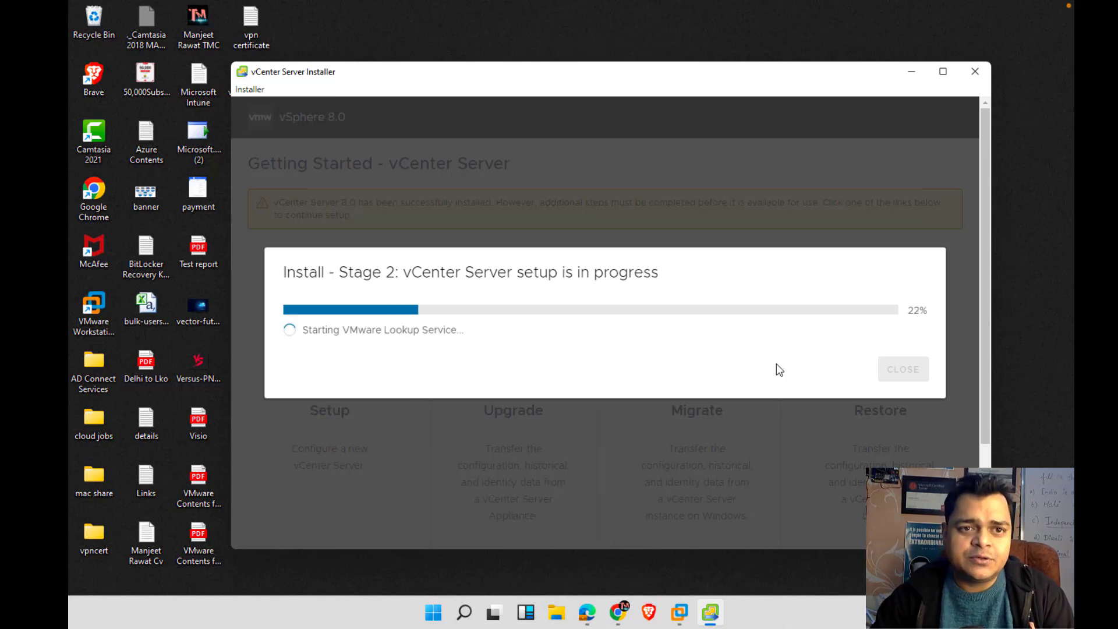
With Stage 2 setup running at 24%, switch from the Windows session to the macOS desktop
key(ctrl+Left)
key(ctrl+Right)
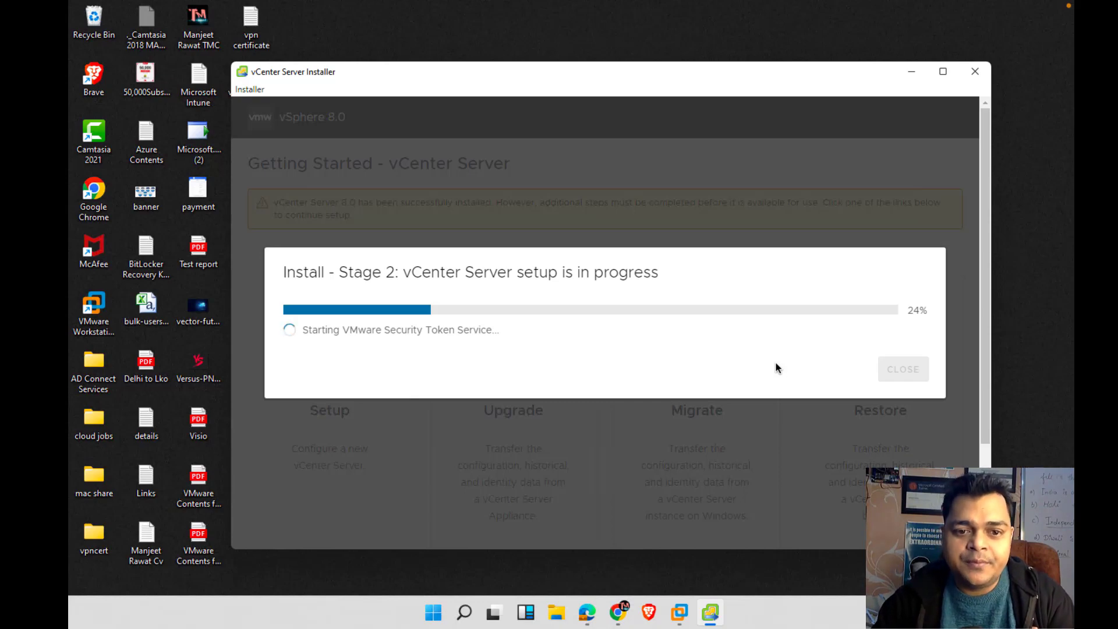
key(ctrl+Left)
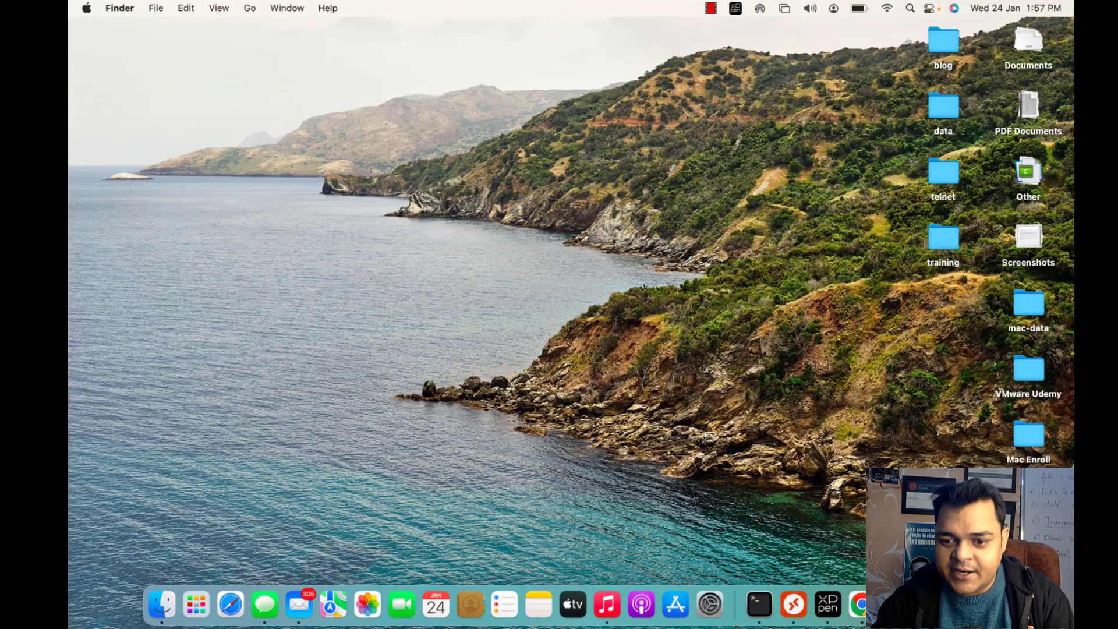
Slide back to the Windows session, where the installer shows Install - Stage 2: Complete
right_click(953, 605)
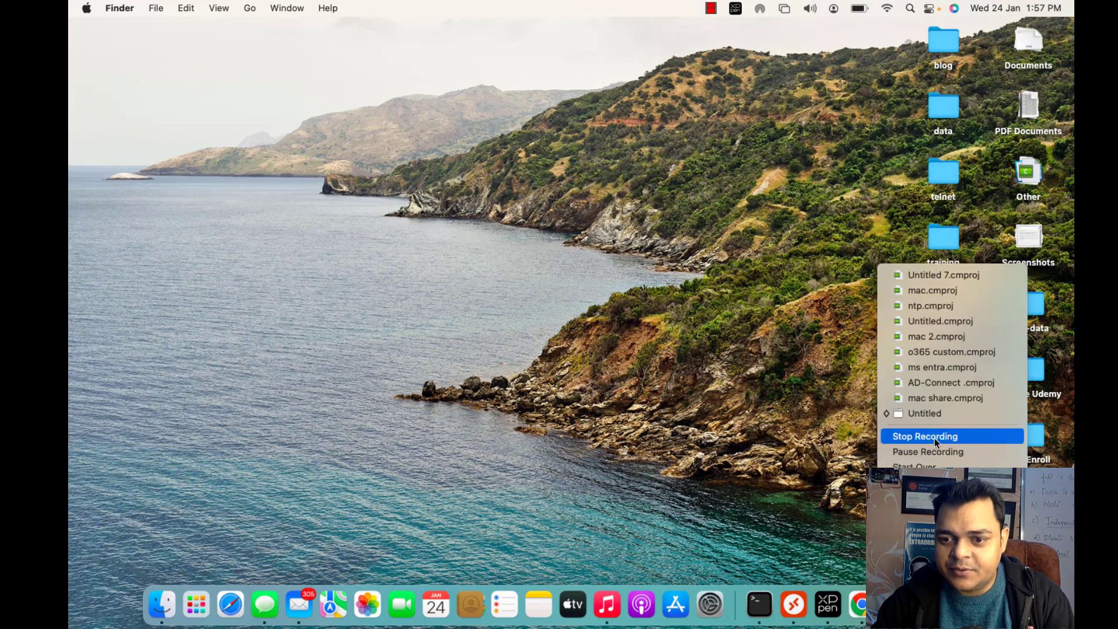
key(ctrl+Right)
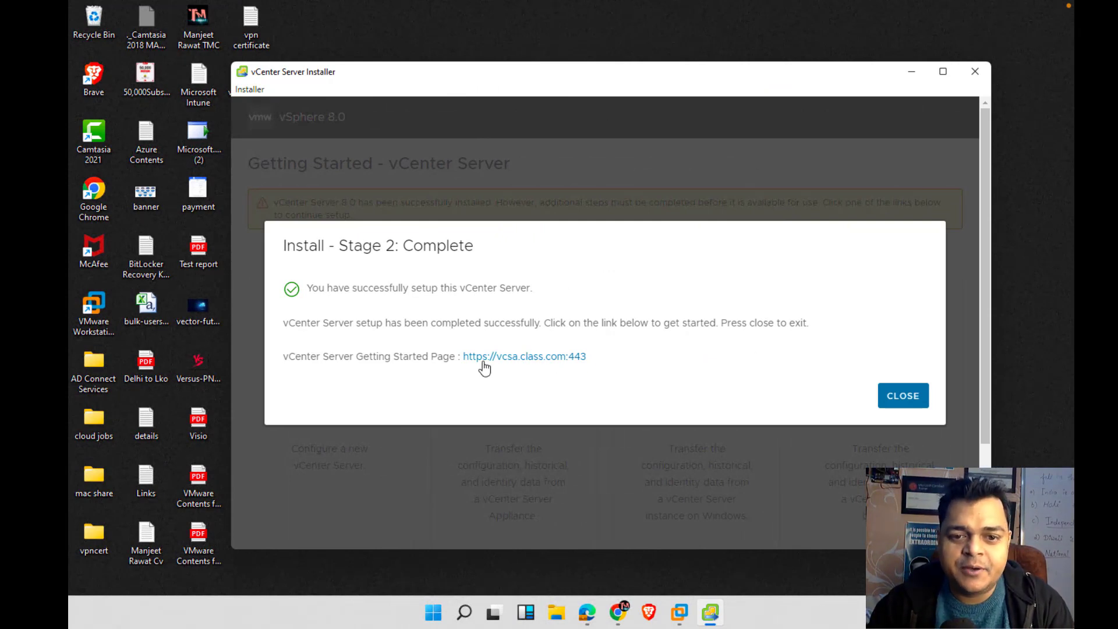
click(554, 363)
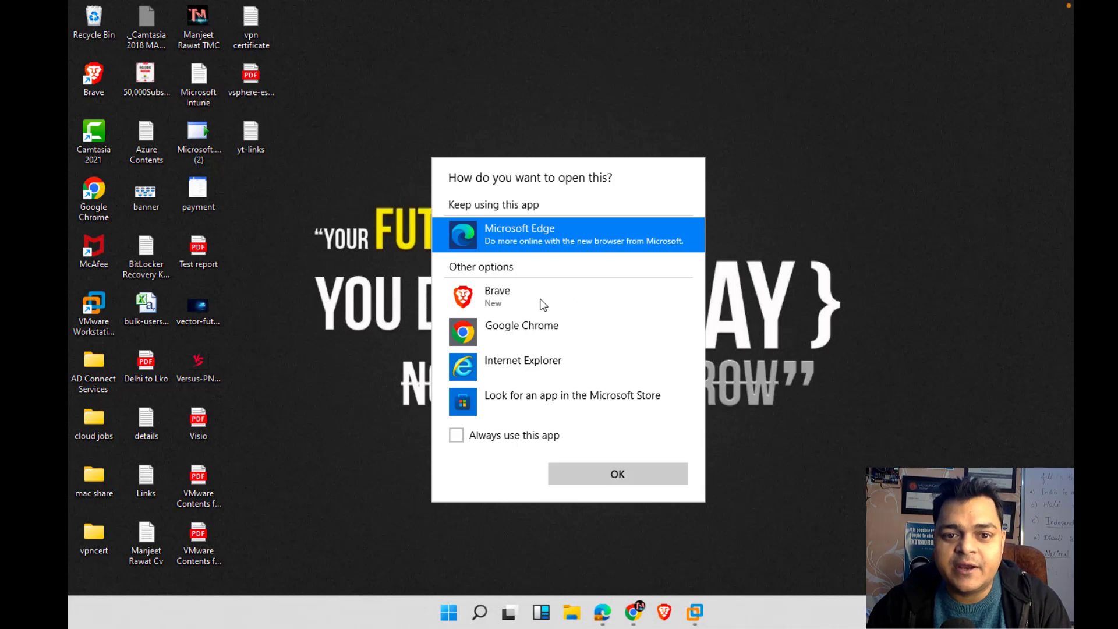
click(531, 326)
click(629, 474)
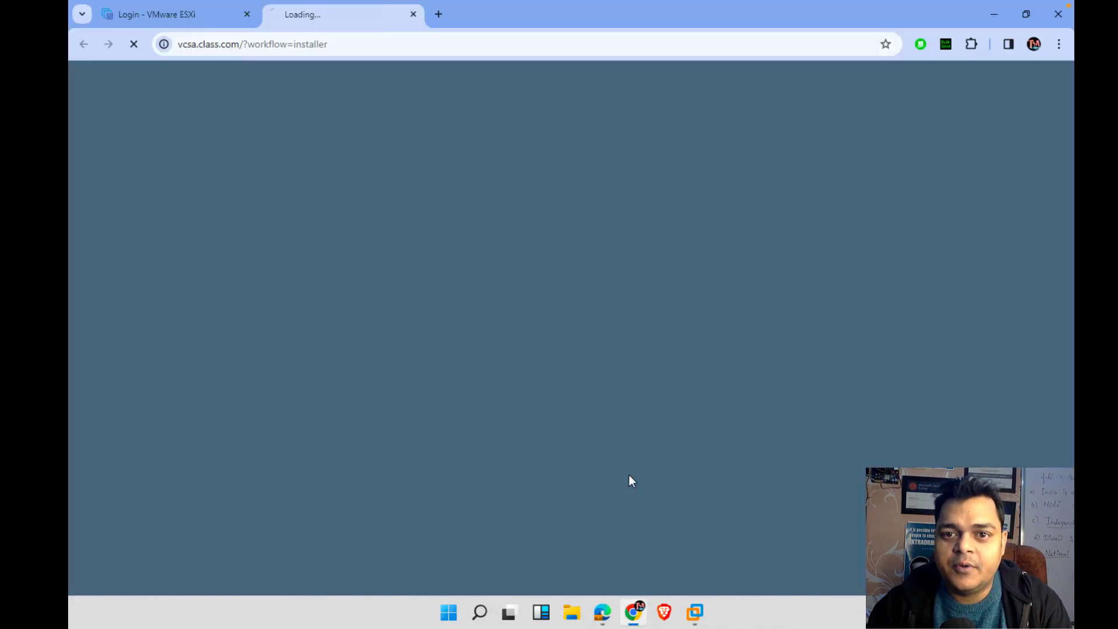
click(414, 14)
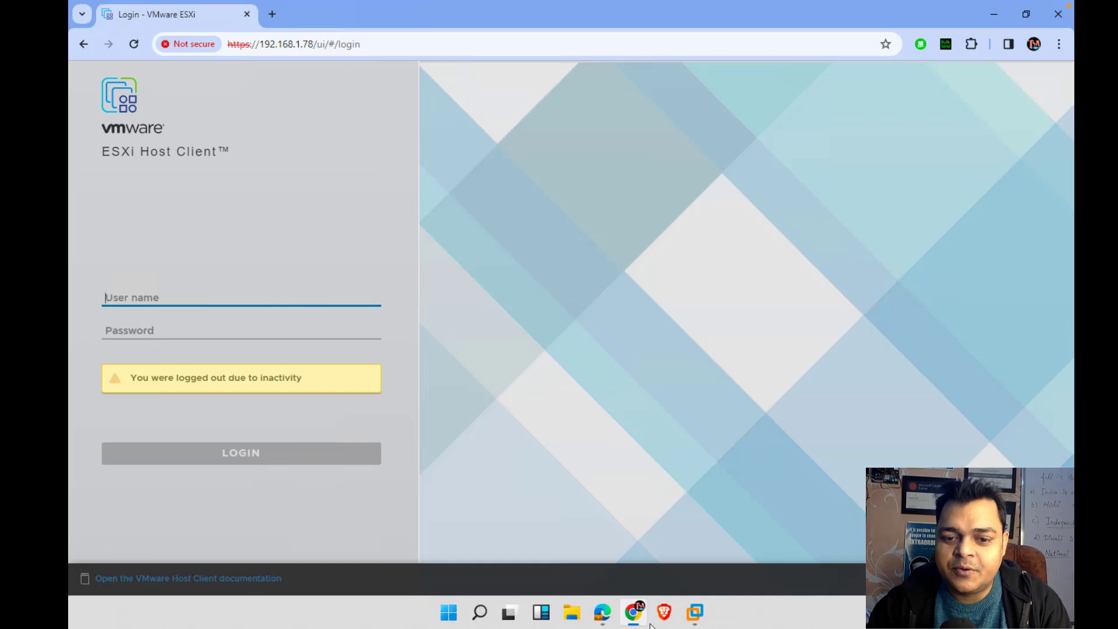
click(698, 612)
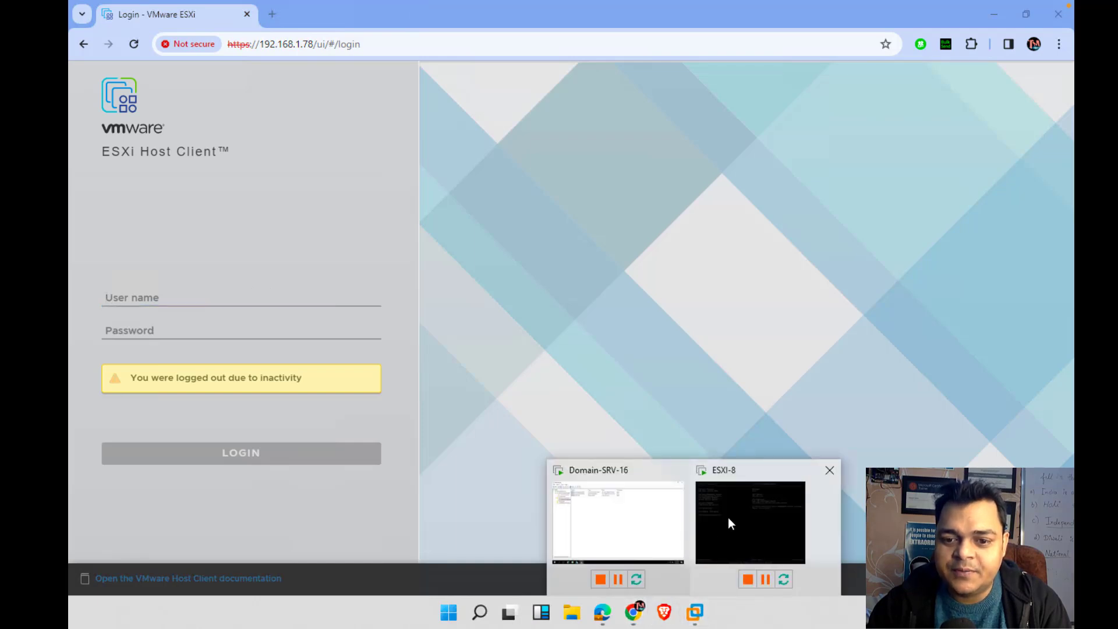
Bring up the Domain-SRV-16 console and sign in to Windows with the administrator password
click(629, 529)
click(398, 9)
click(526, 367)
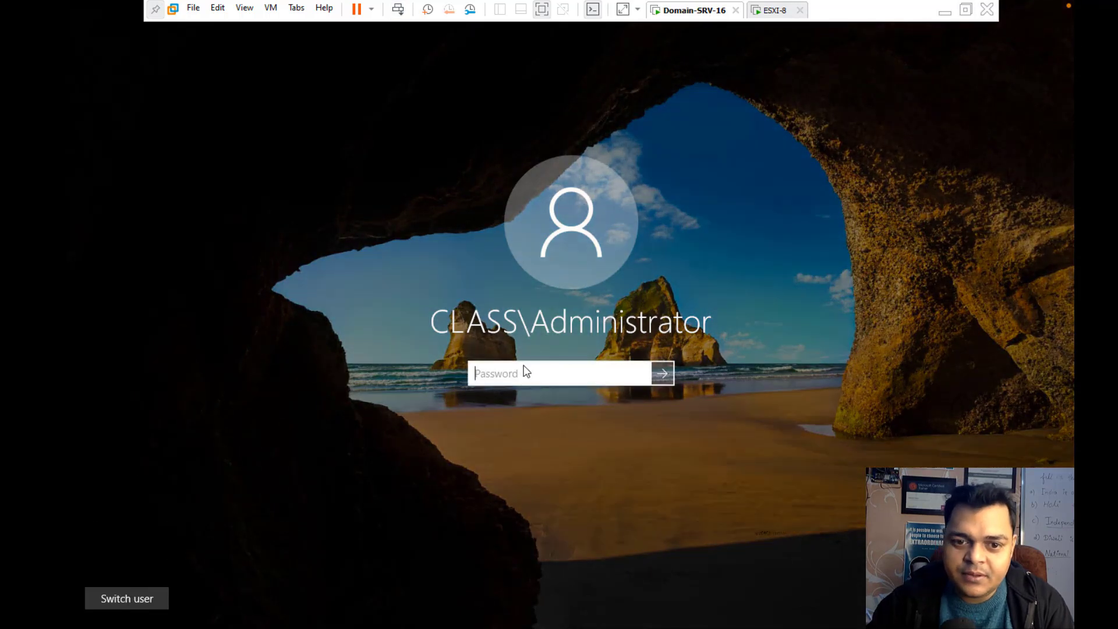
text(•••••••••)
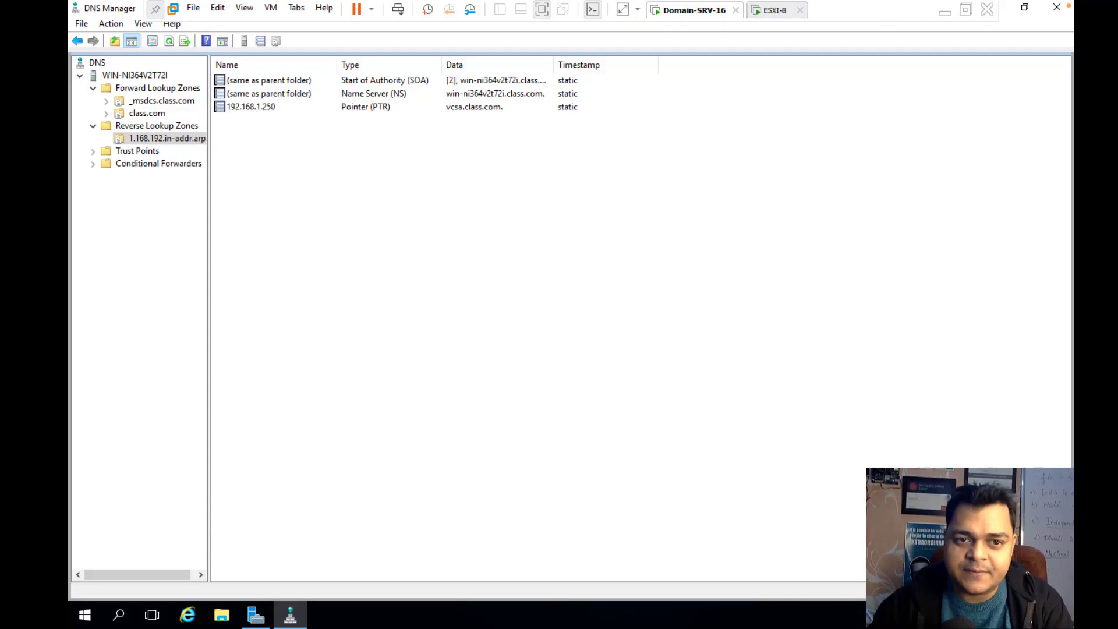
In Server Manager's Local Server page, turn IE Enhanced Security Configuration Off for Administrators and Users
click(1061, 11)
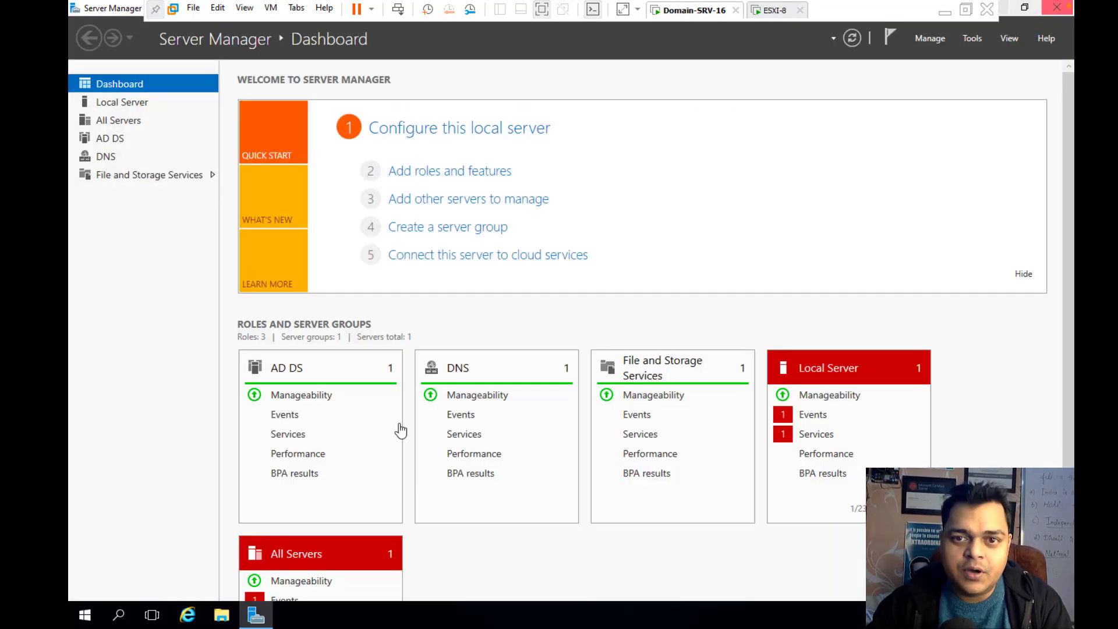
click(112, 104)
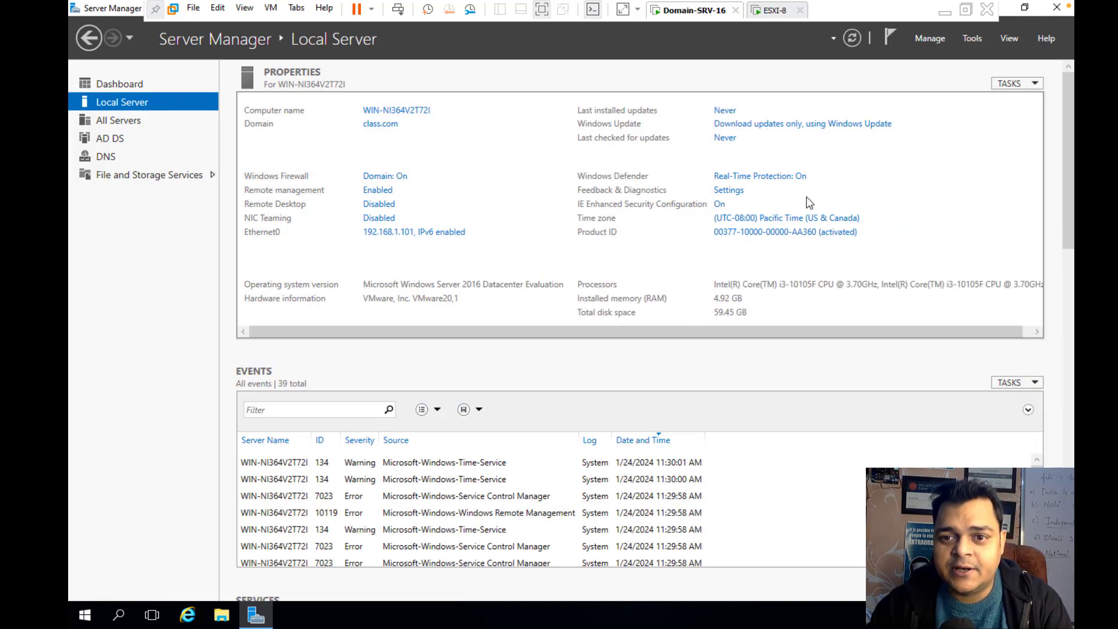
click(719, 205)
click(481, 288)
click(482, 371)
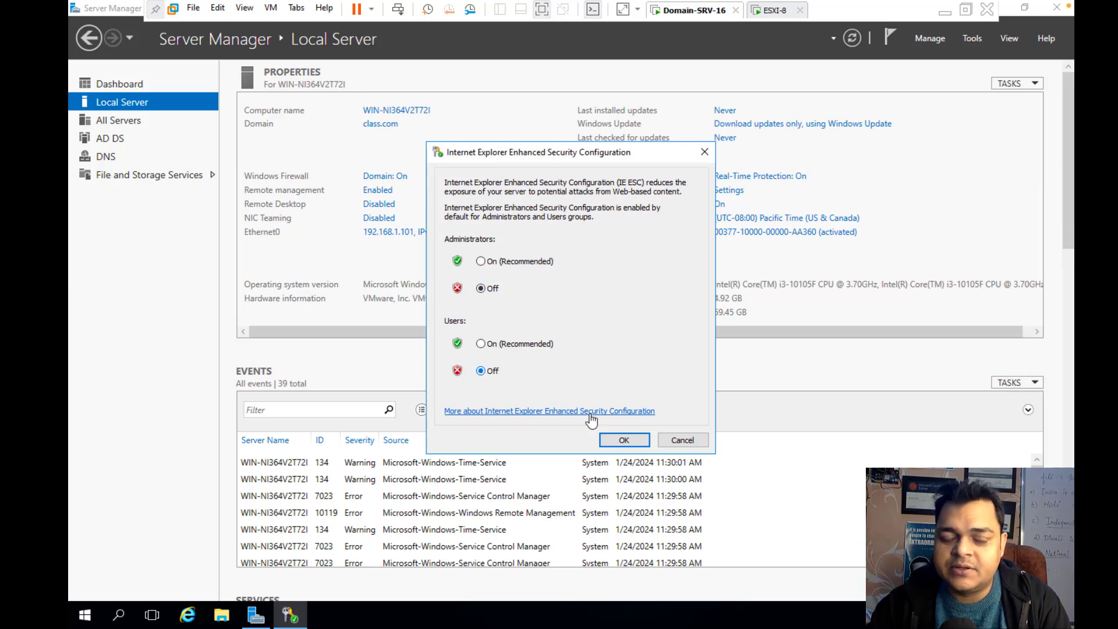
click(623, 440)
click(1059, 10)
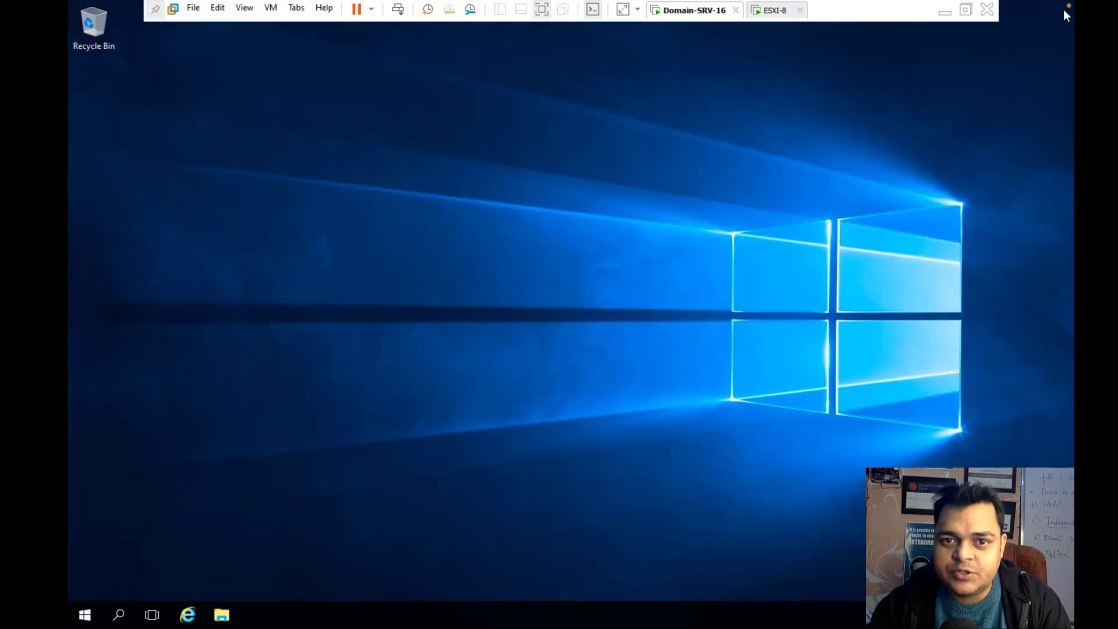
click(188, 616)
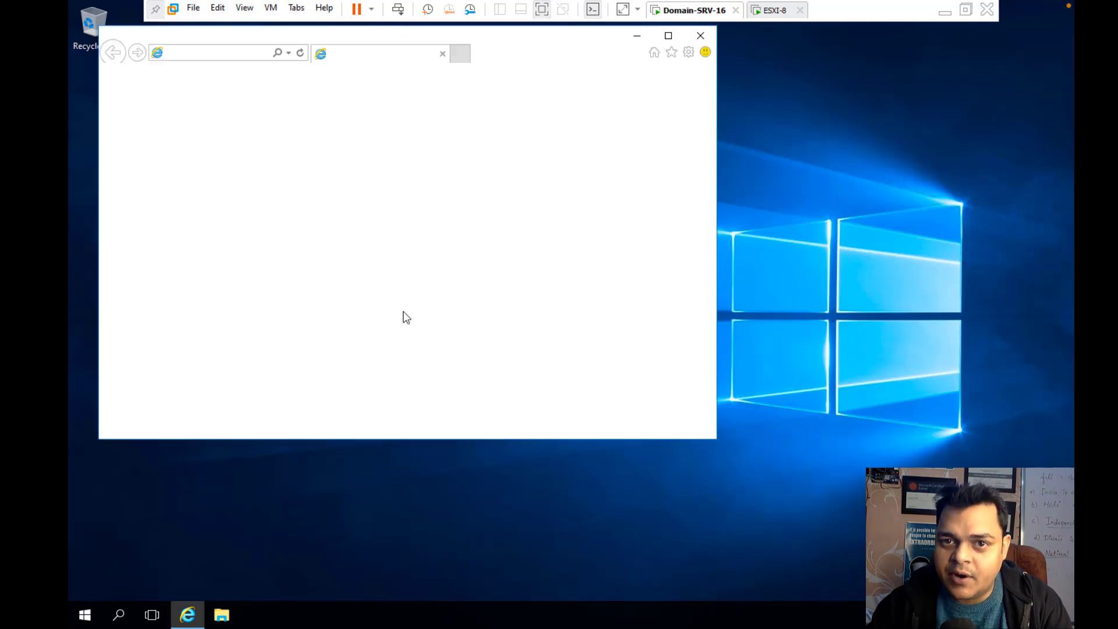
click(520, 346)
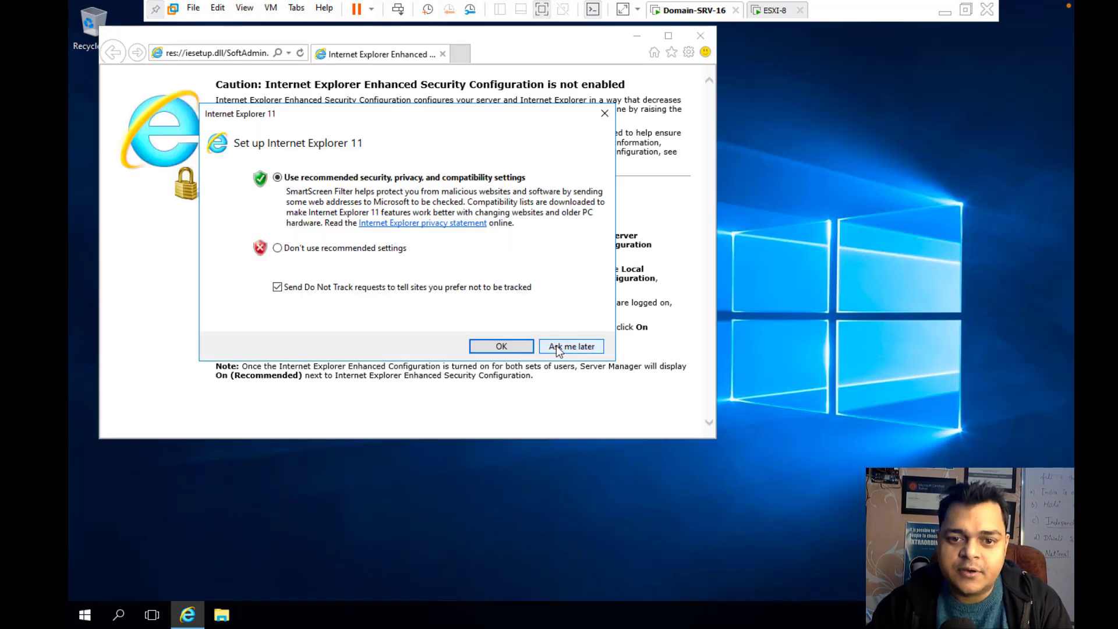
click(245, 53)
text(192.168.1.1250)
key(Return)
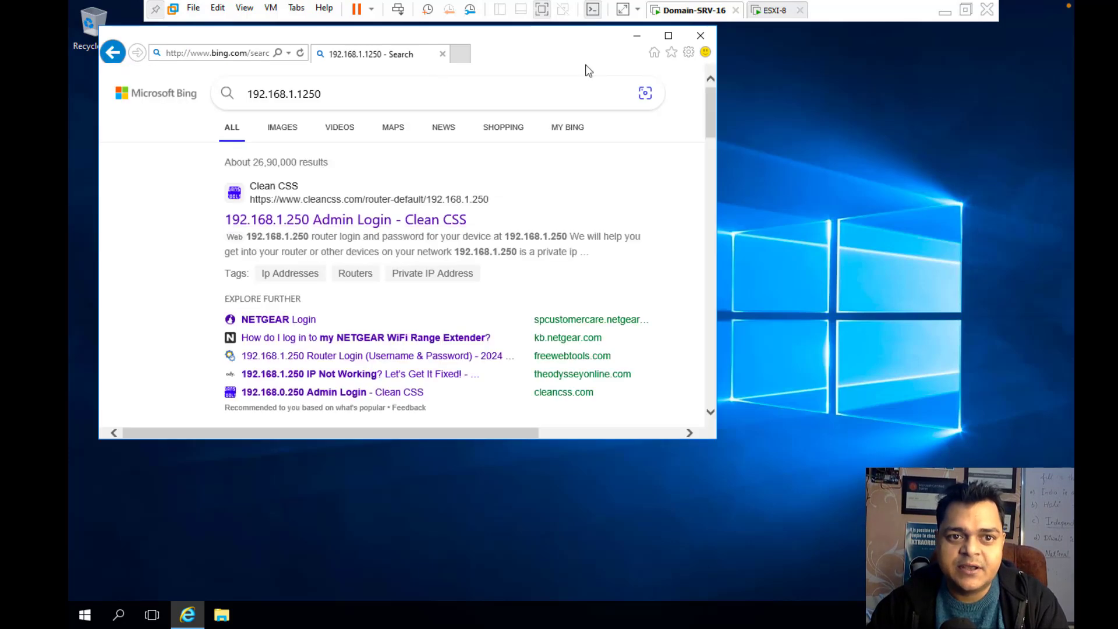
click(250, 55)
text(192.168.)
text(1.)
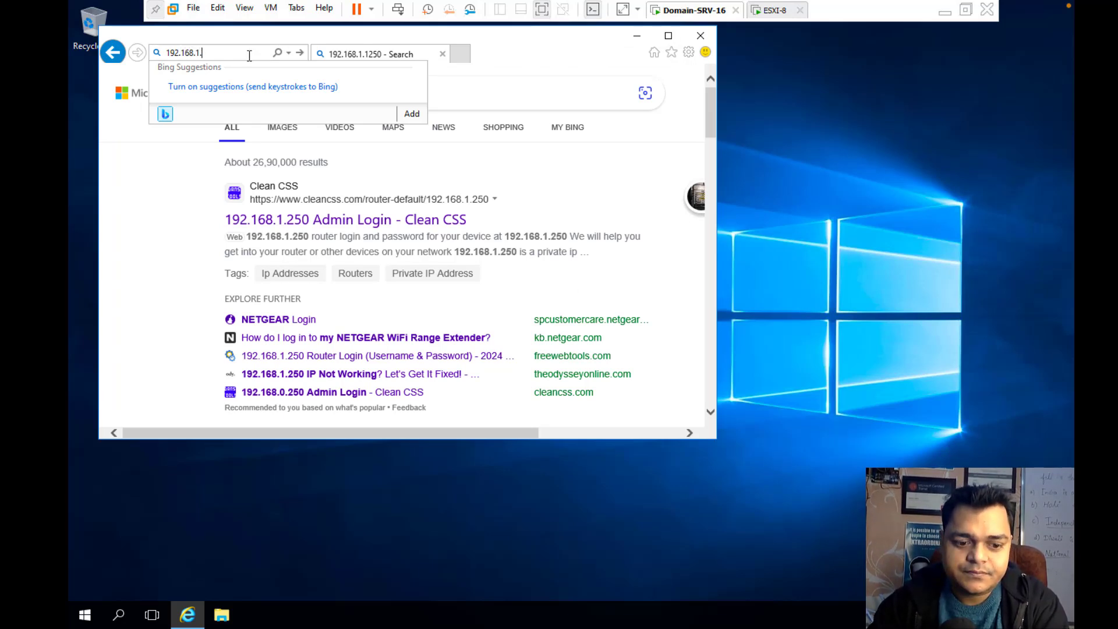
text(250)
key(Return)
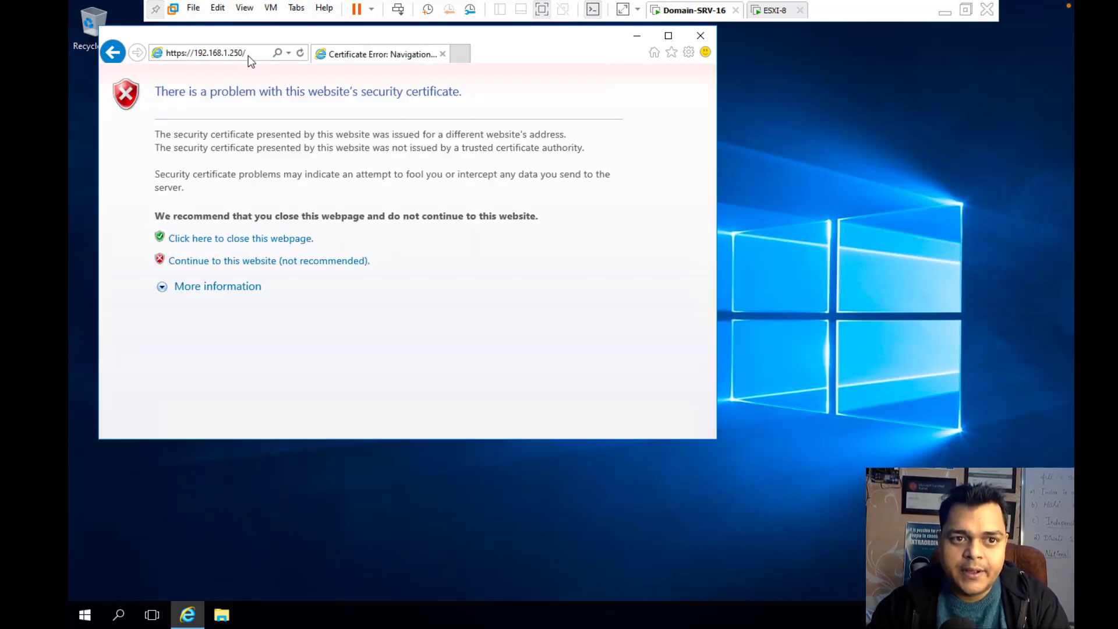
click(668, 38)
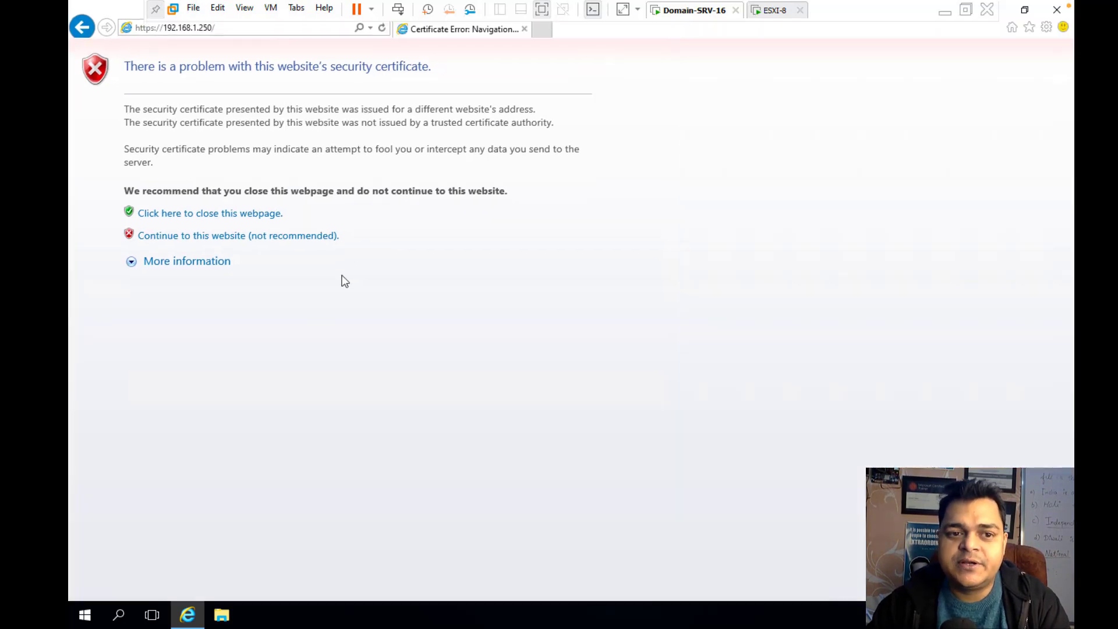
click(207, 235)
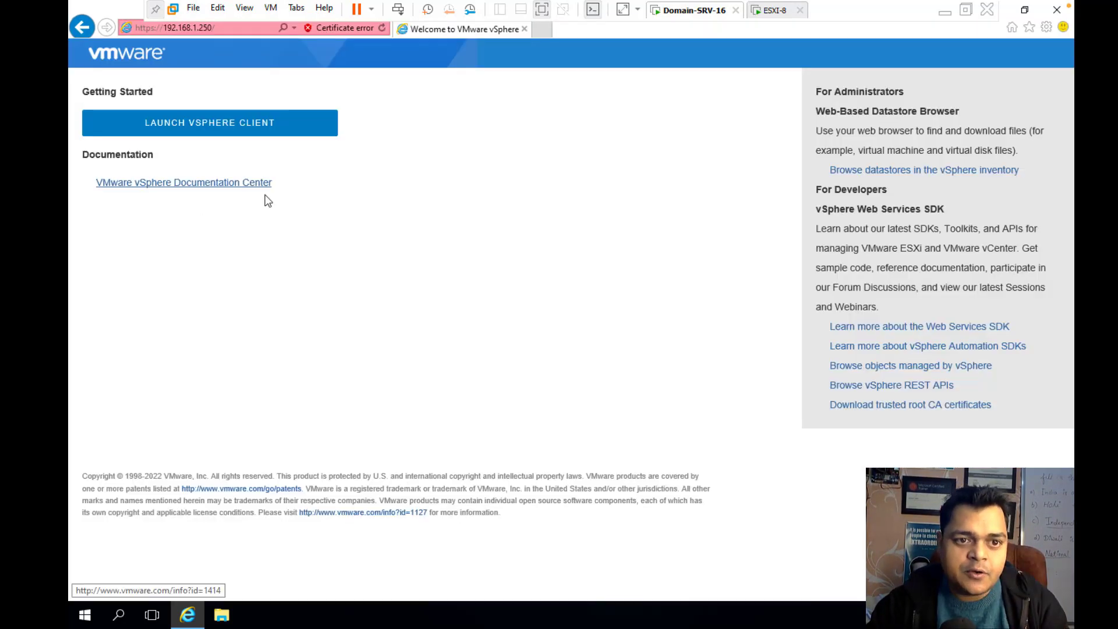
Launch the vSphere Client from the welcome page and let it load
click(224, 129)
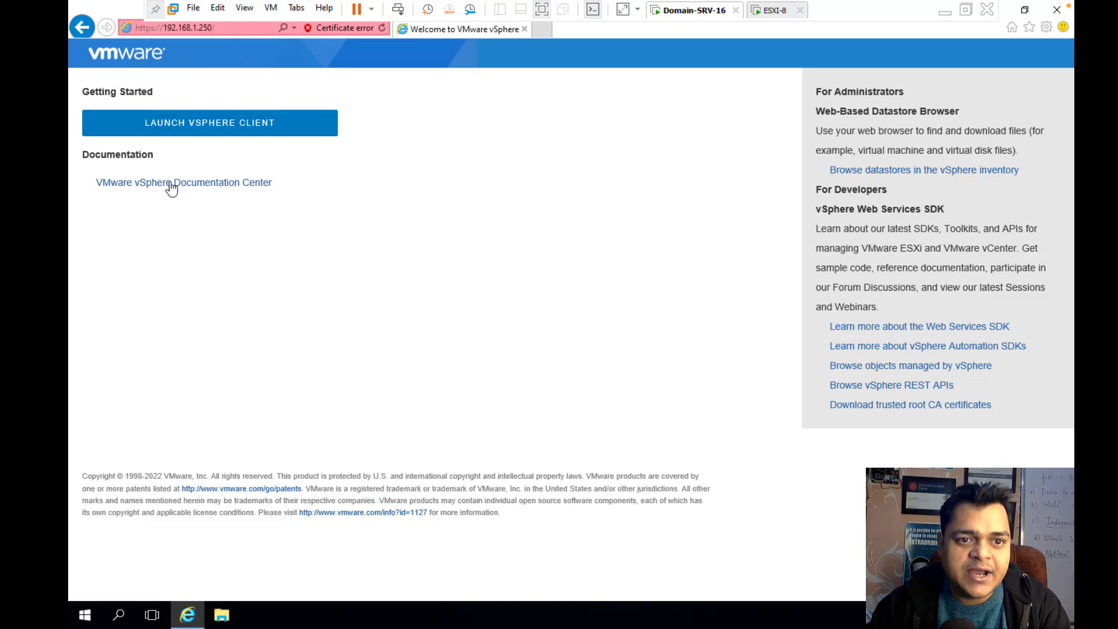
click(235, 119)
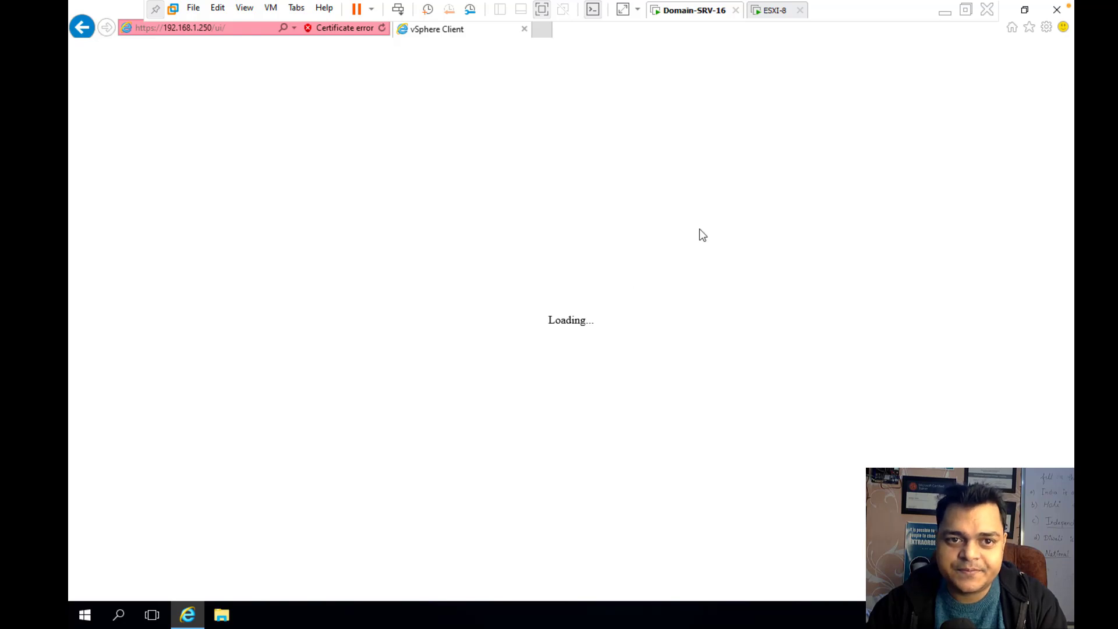
click(1025, 9)
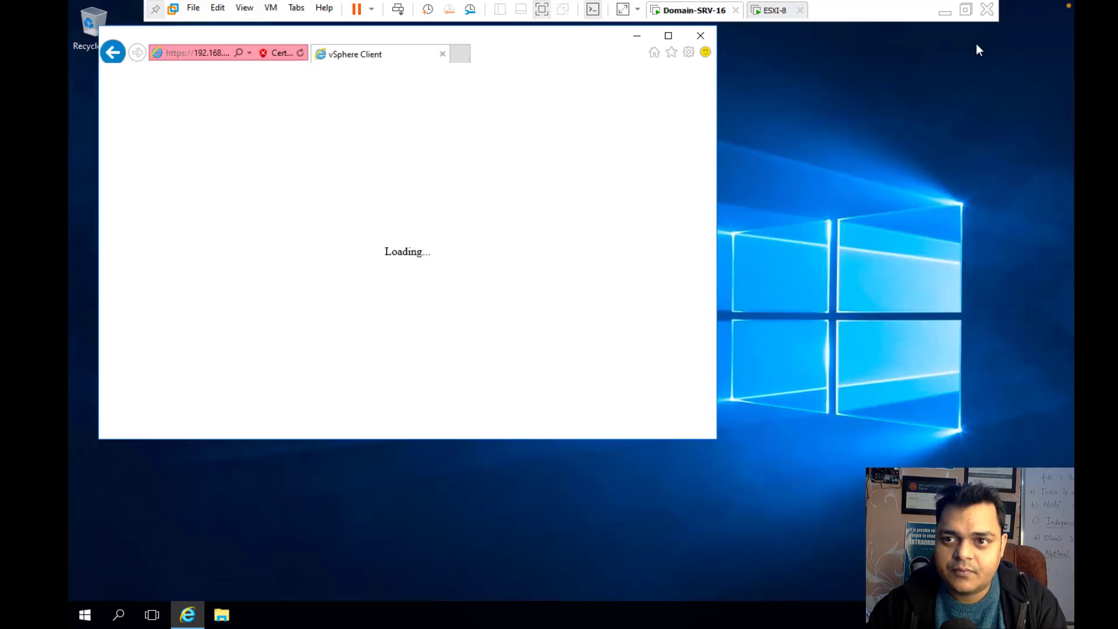
click(637, 40)
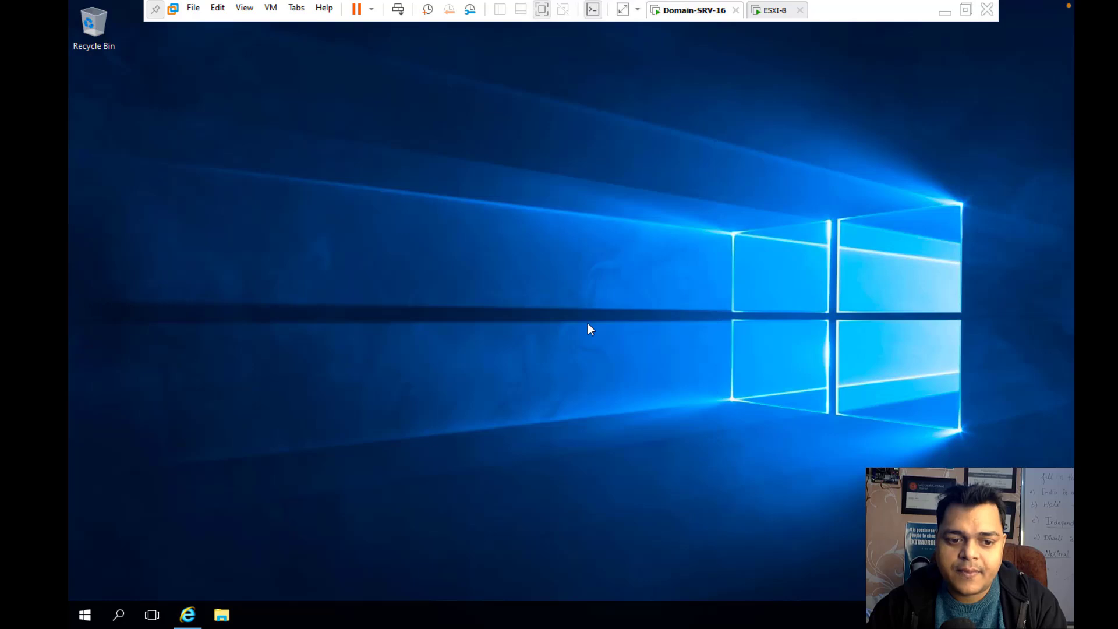
click(188, 614)
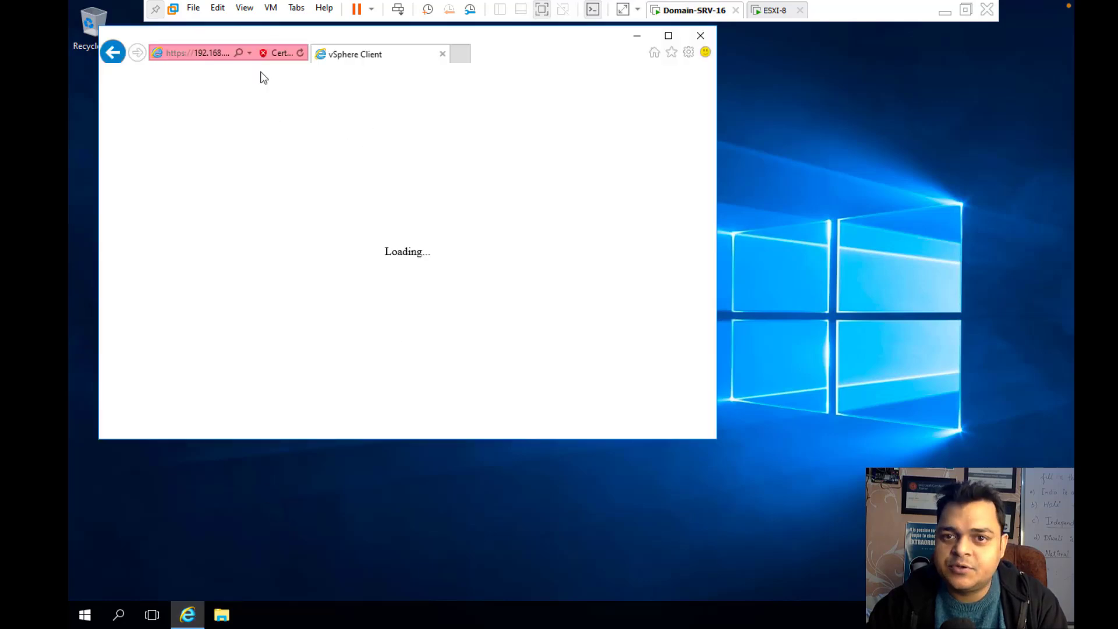
Search Bing for 'chrome' in a new Internet Explorer tab
click(461, 54)
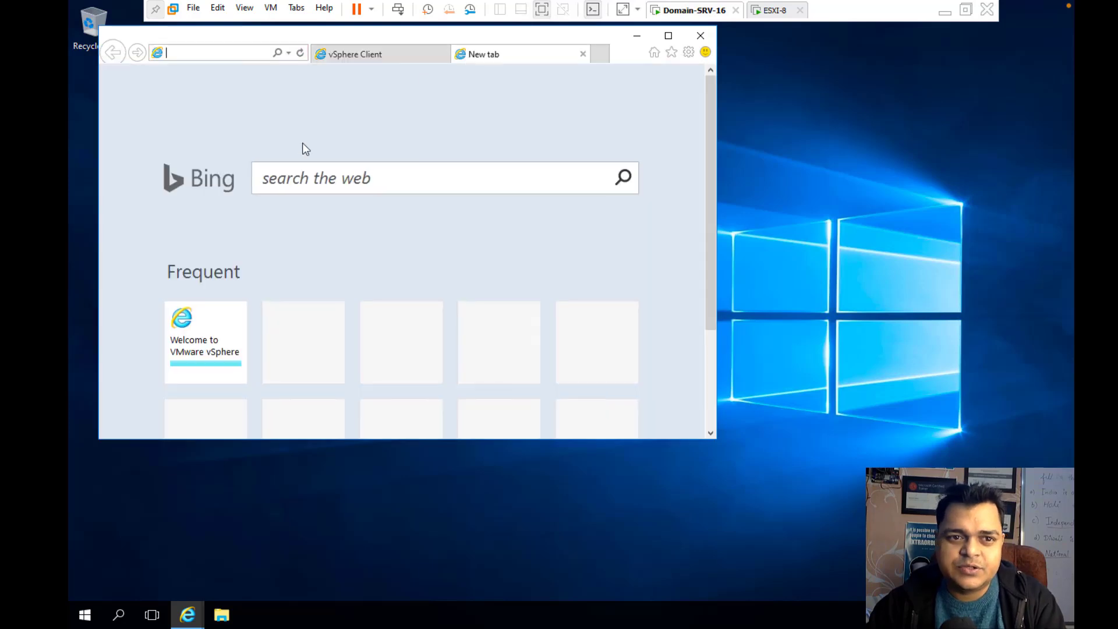
text(c)
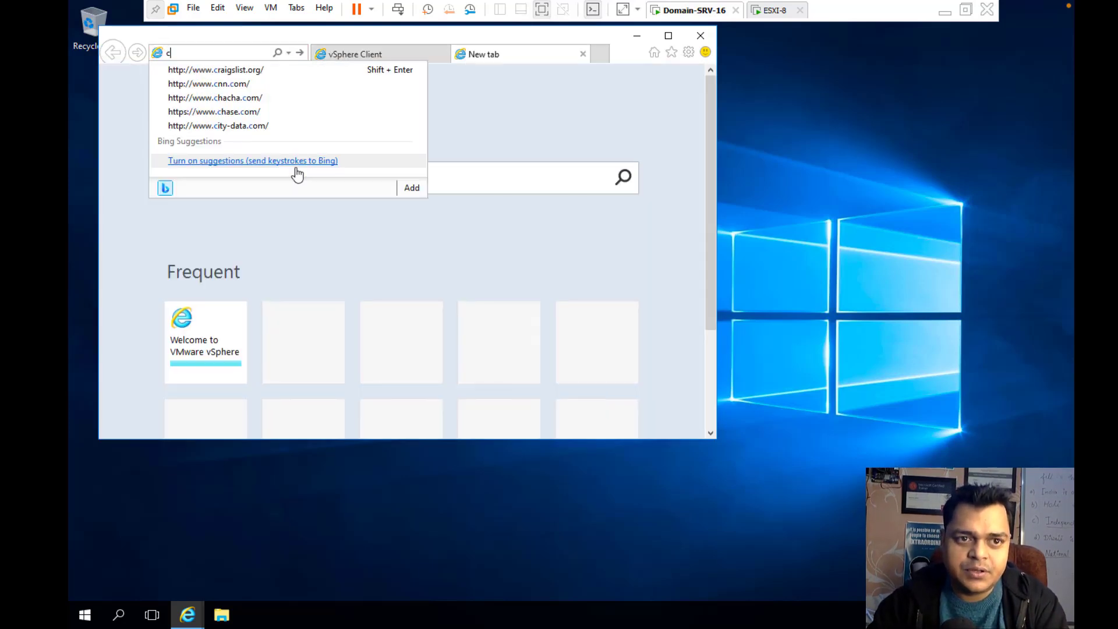
text(hrome)
key(Return)
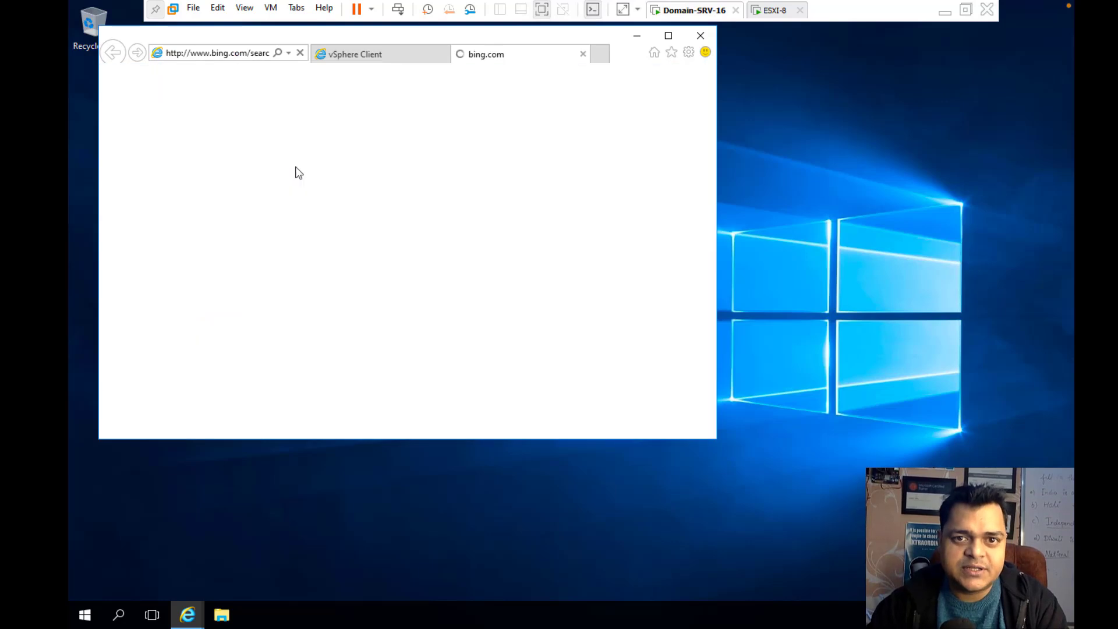
click(668, 36)
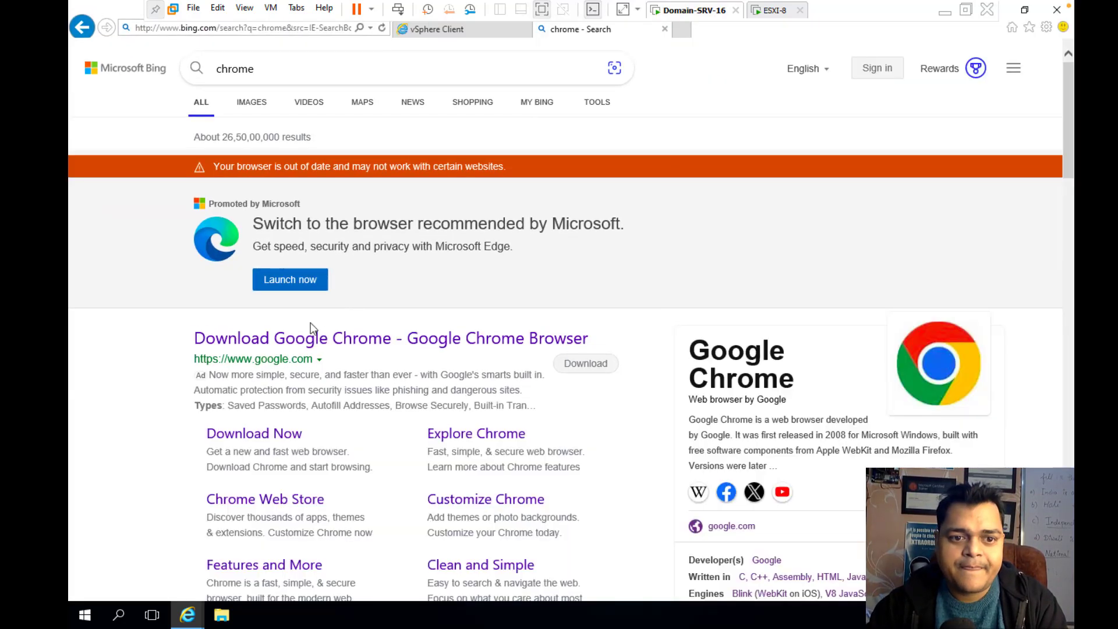
Download the Google Chrome installer from the search result and run it
click(320, 342)
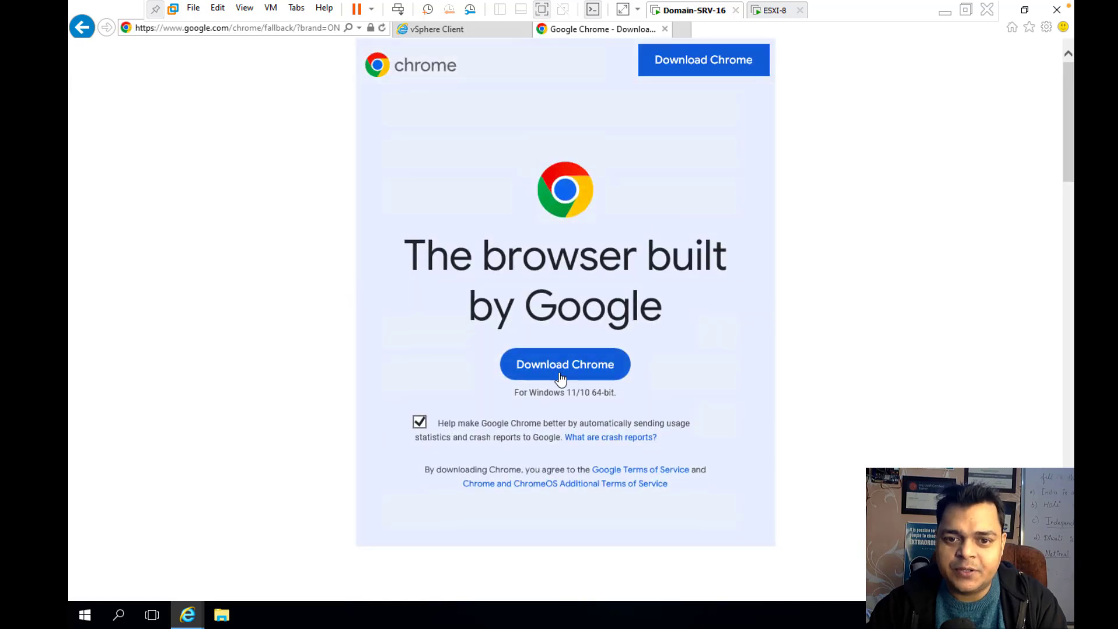
click(559, 376)
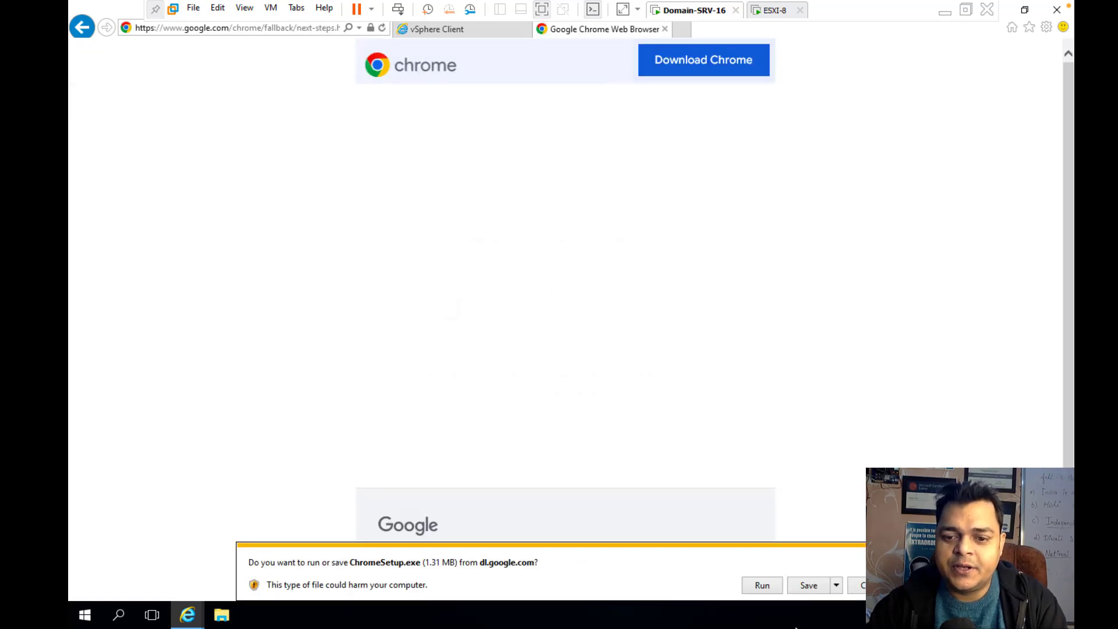
click(757, 583)
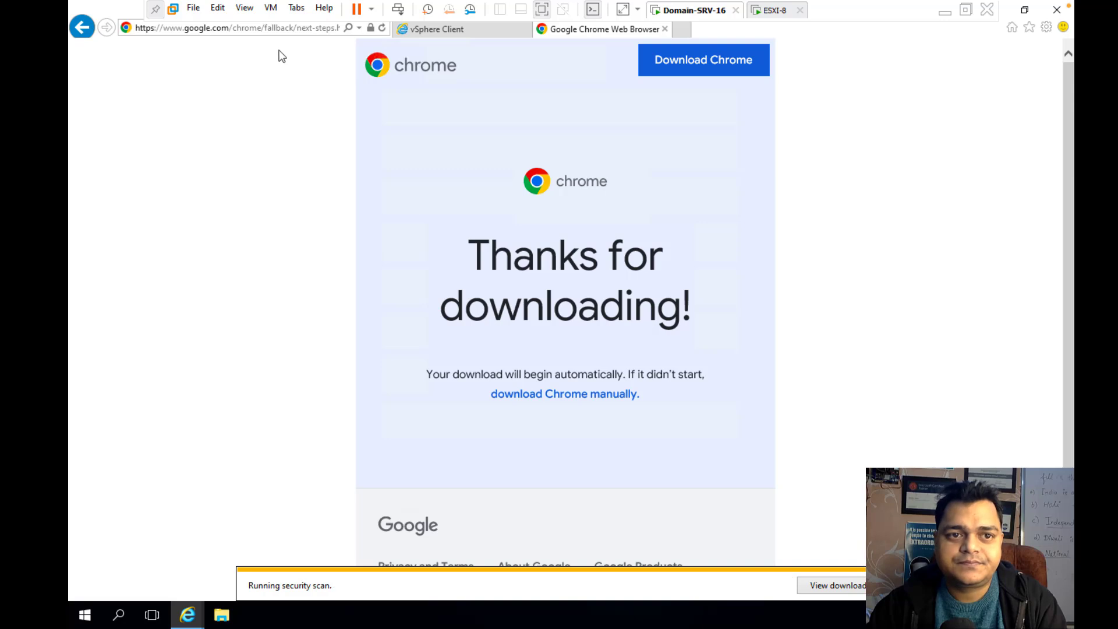
click(434, 30)
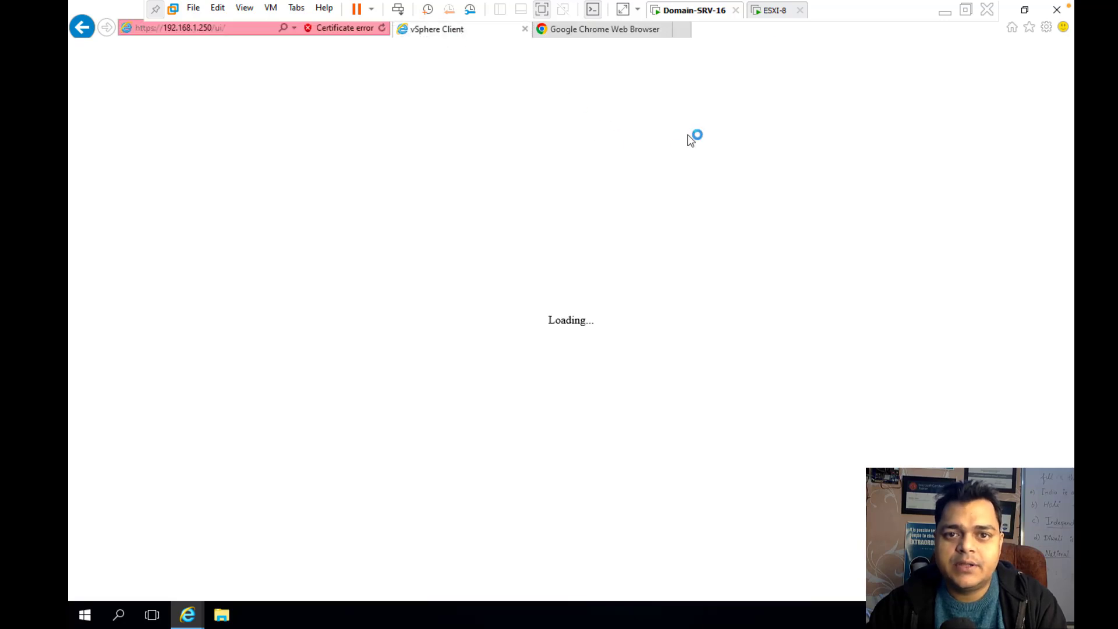
click(618, 30)
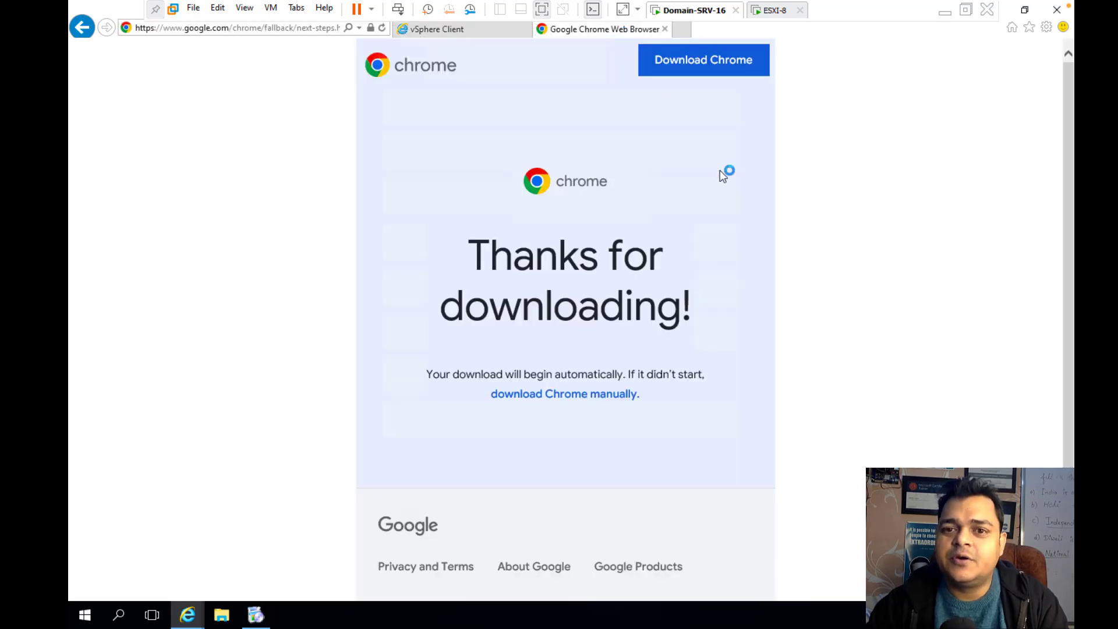
Let the Chrome installer finish and maximize the newly launched Chrome window
click(1024, 9)
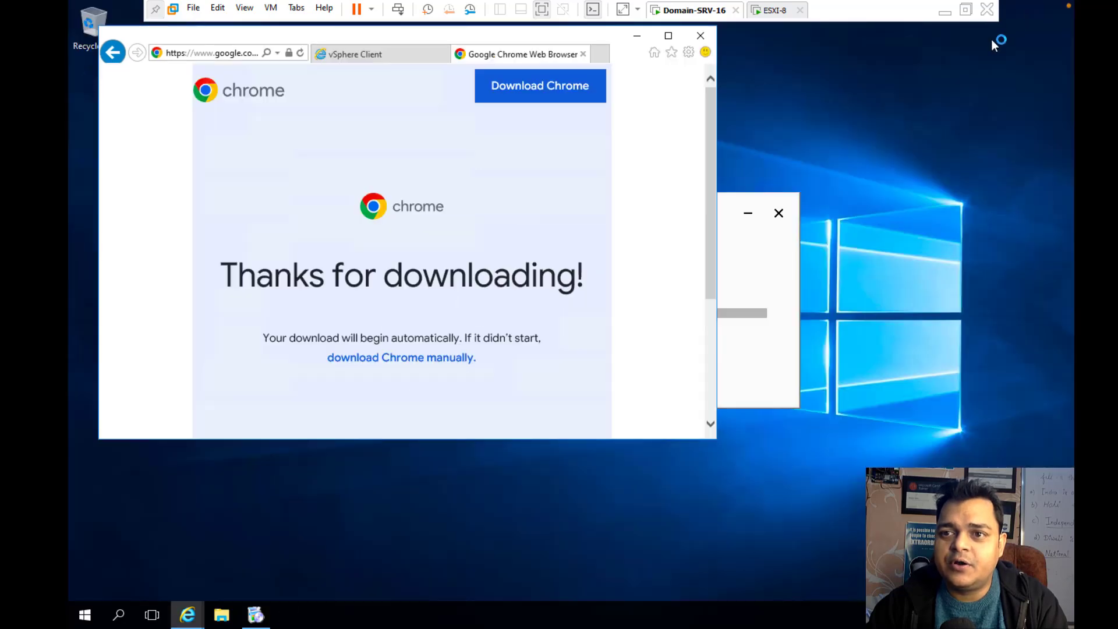
click(637, 35)
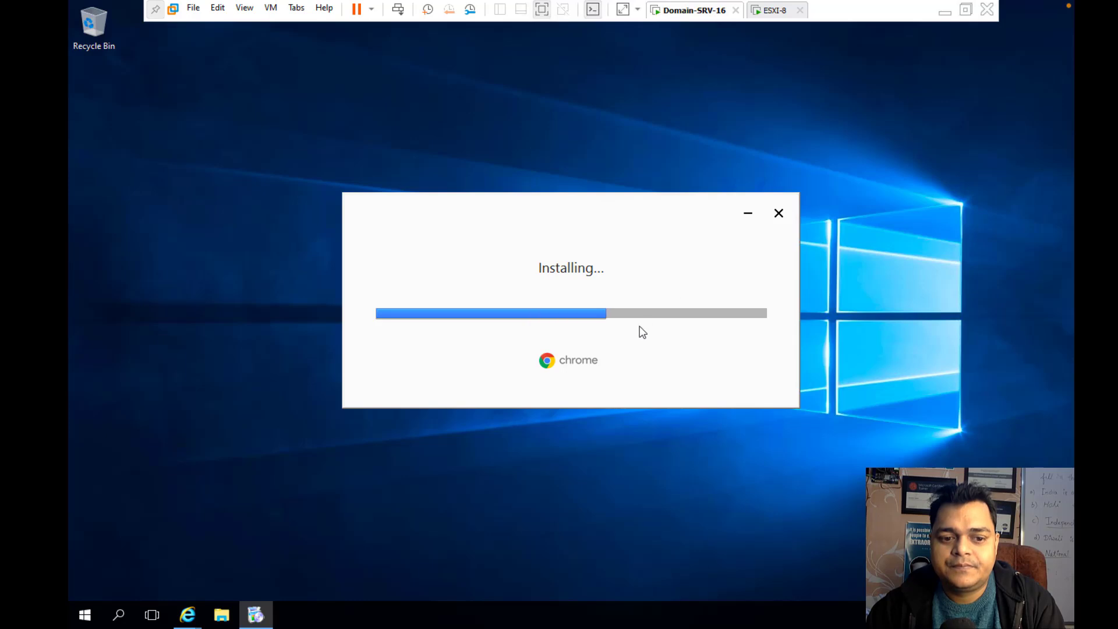
key(ctrl+Left)
key(ctrl+Right)
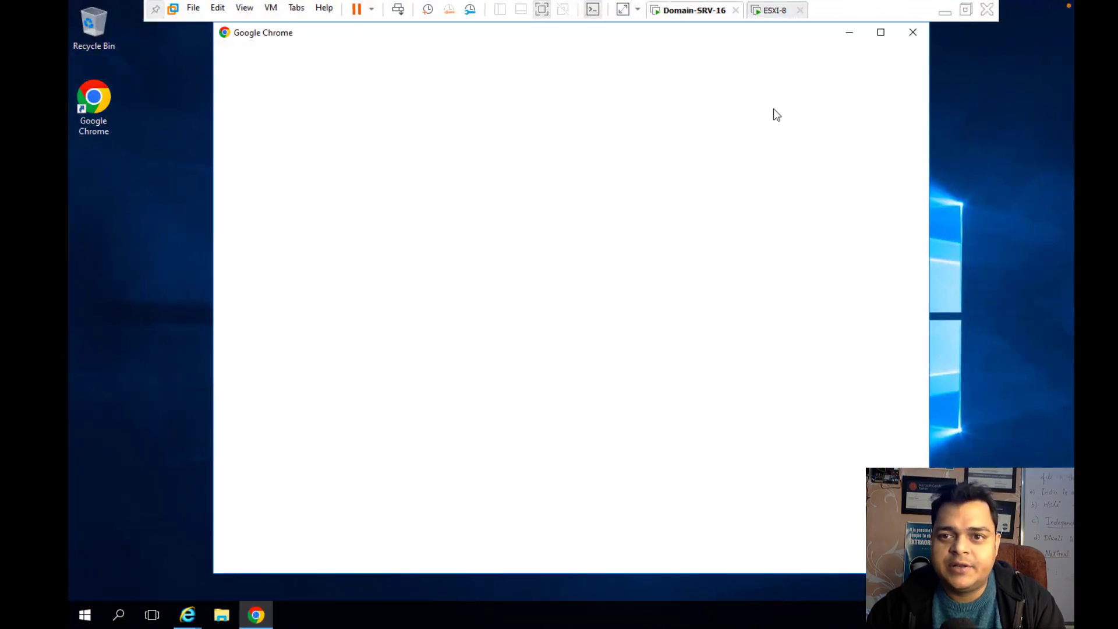
click(881, 33)
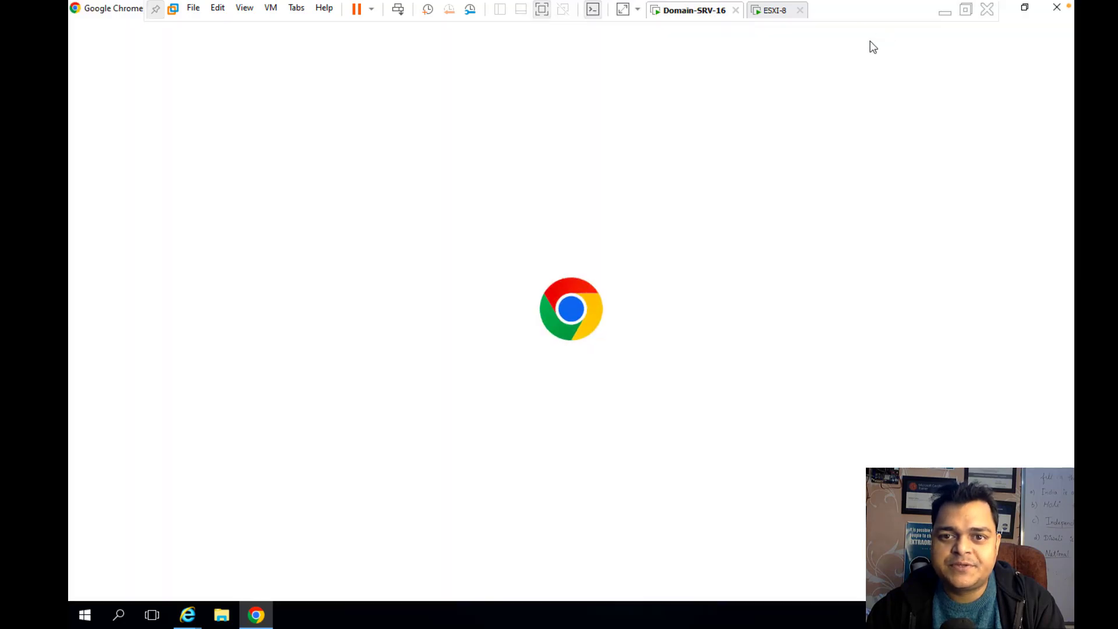
Dismiss Chrome's first-run prompts and open 192.168.1.250, proceeding past the certificate warning
click(1057, 7)
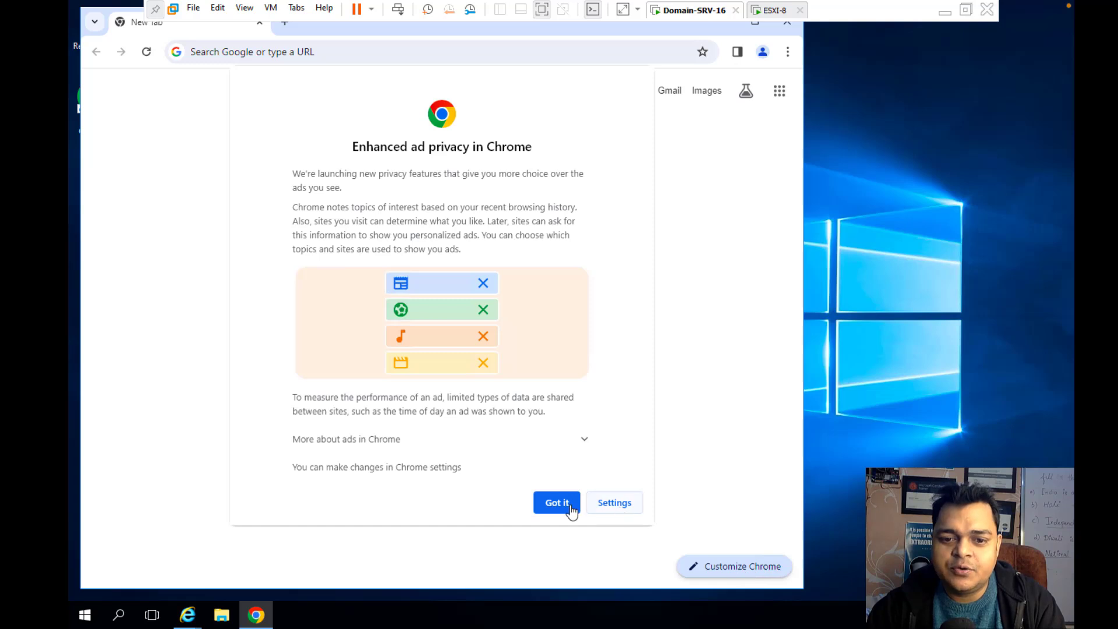
click(562, 502)
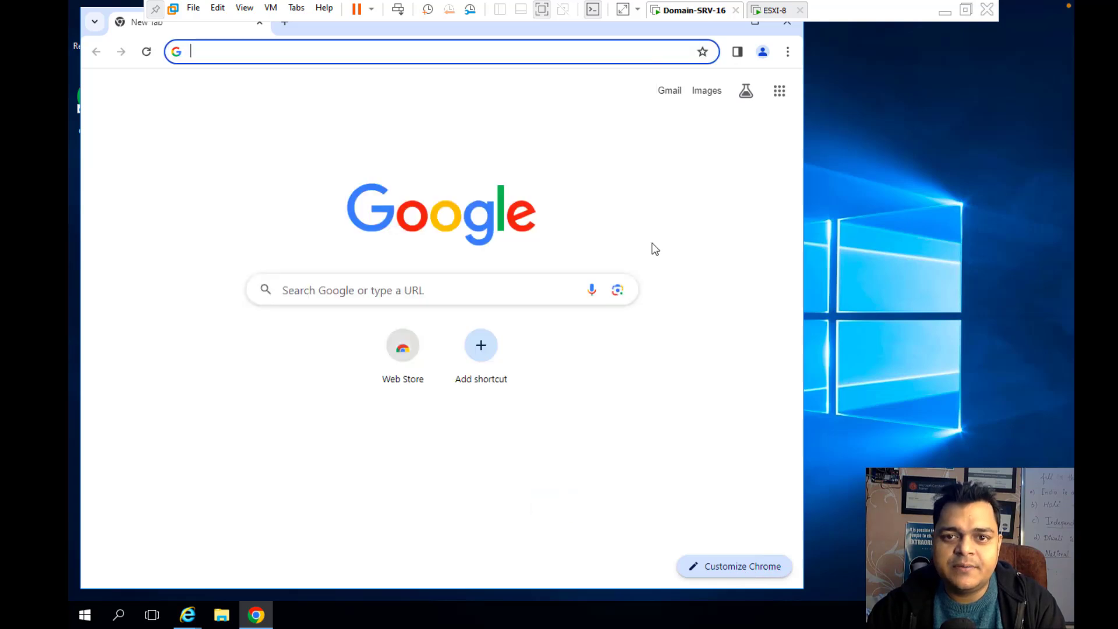
click(400, 56)
text(192.1)
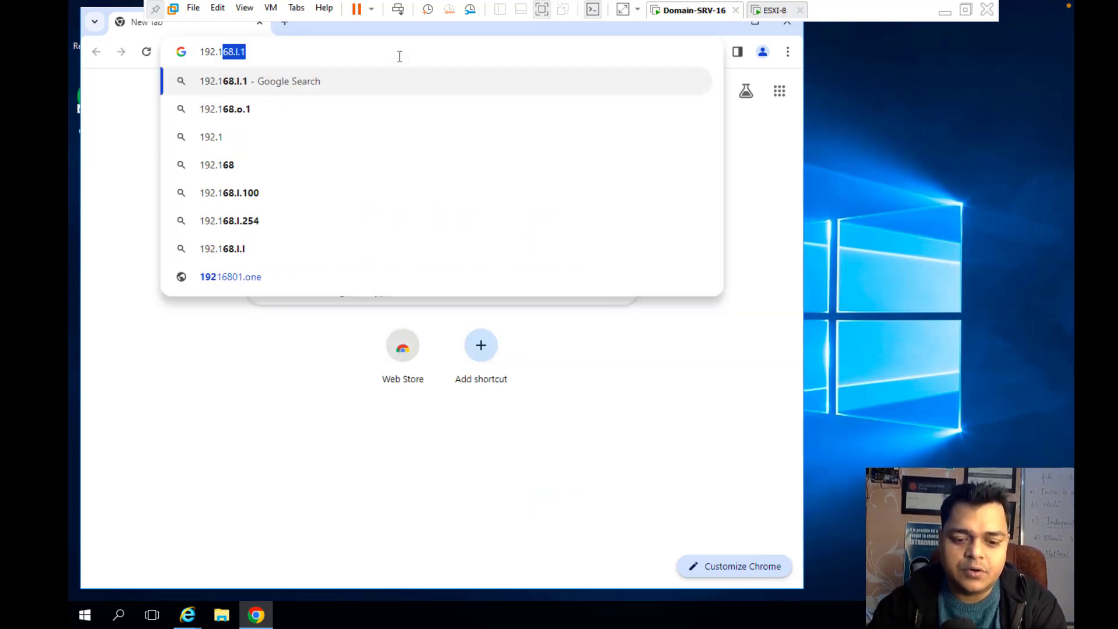
text(68.1.)
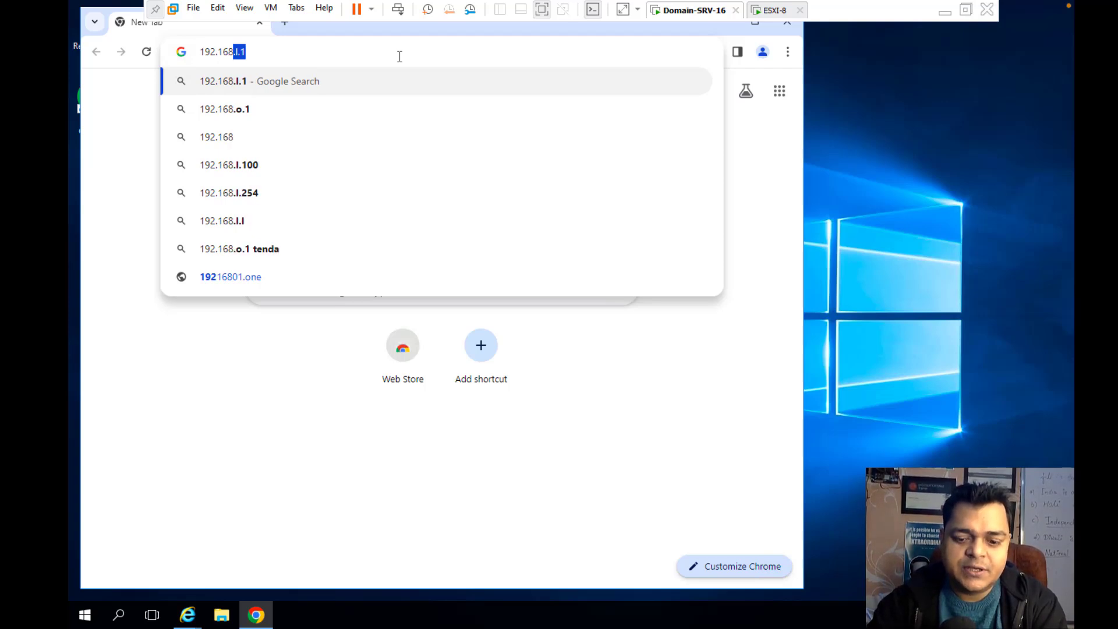
text(250)
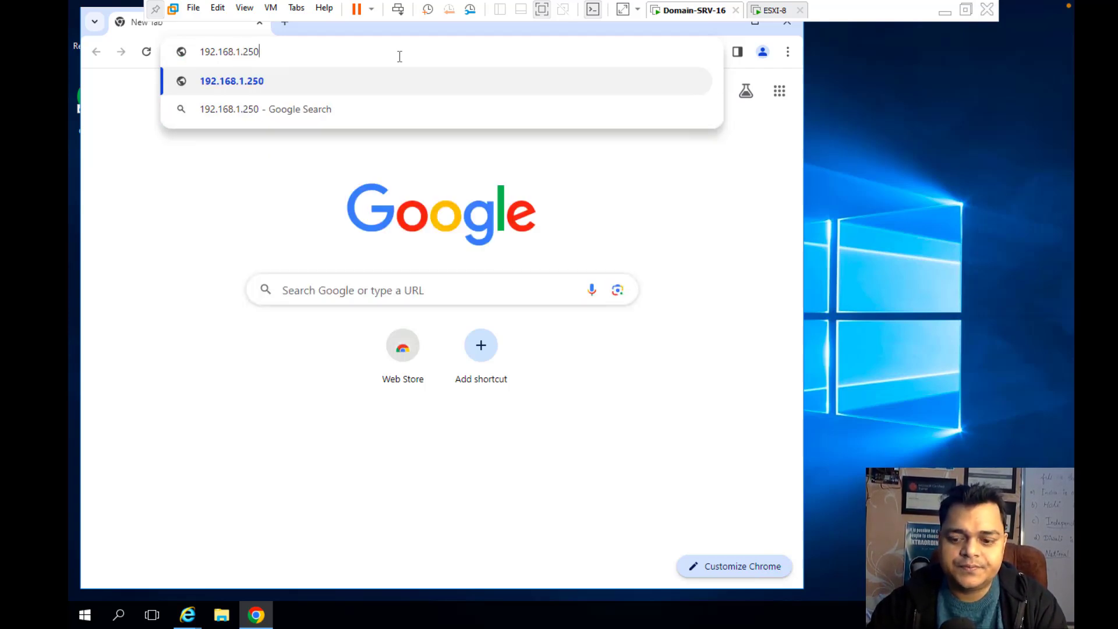
key(Return)
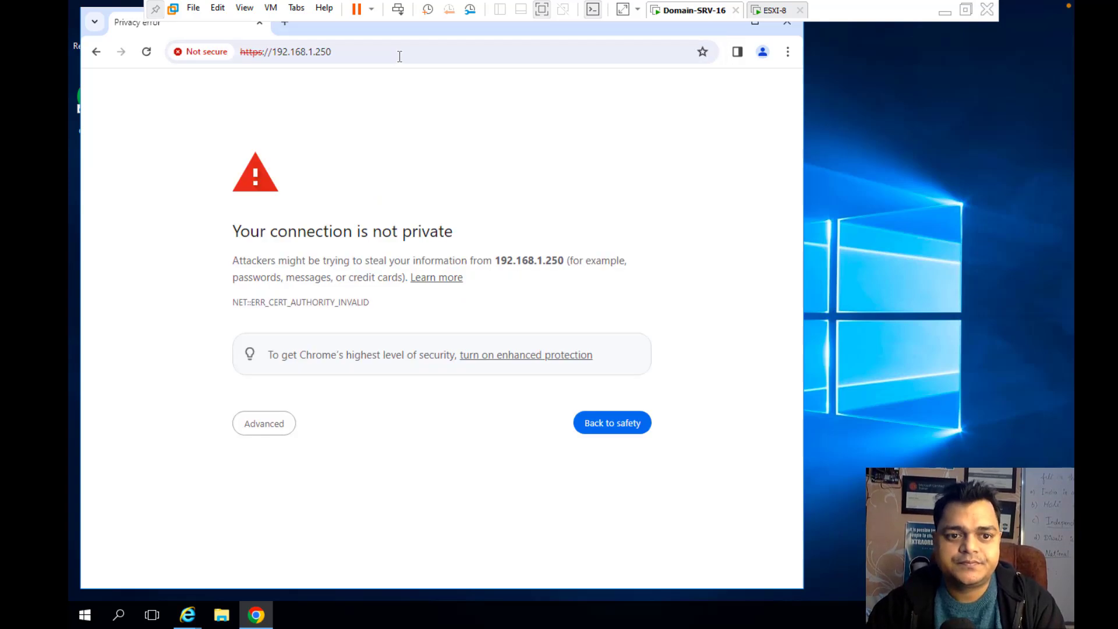
click(272, 424)
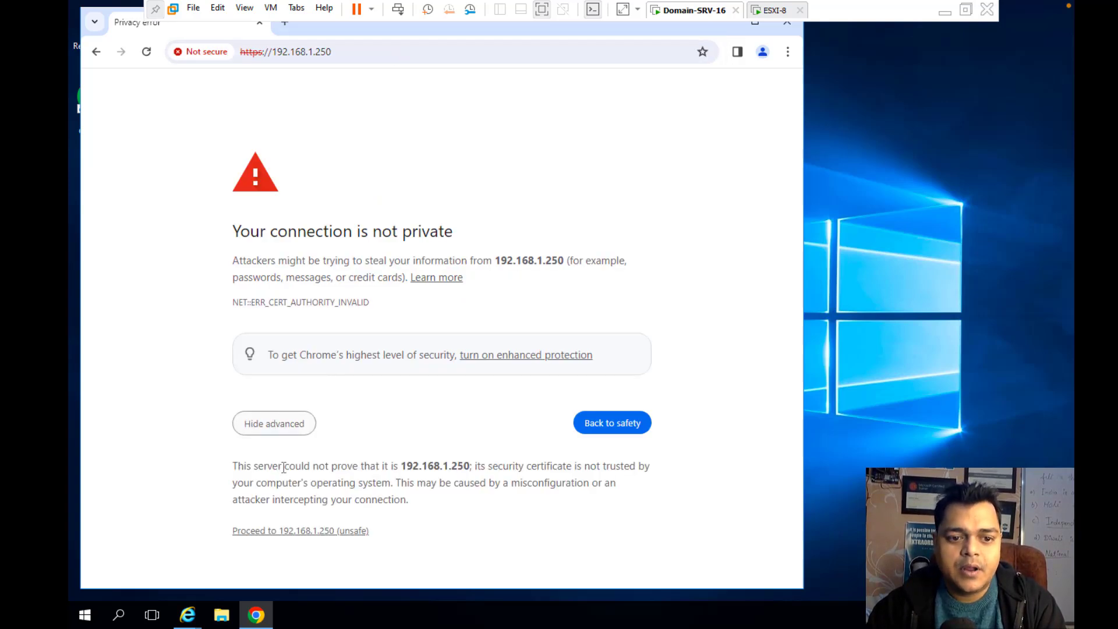
click(300, 531)
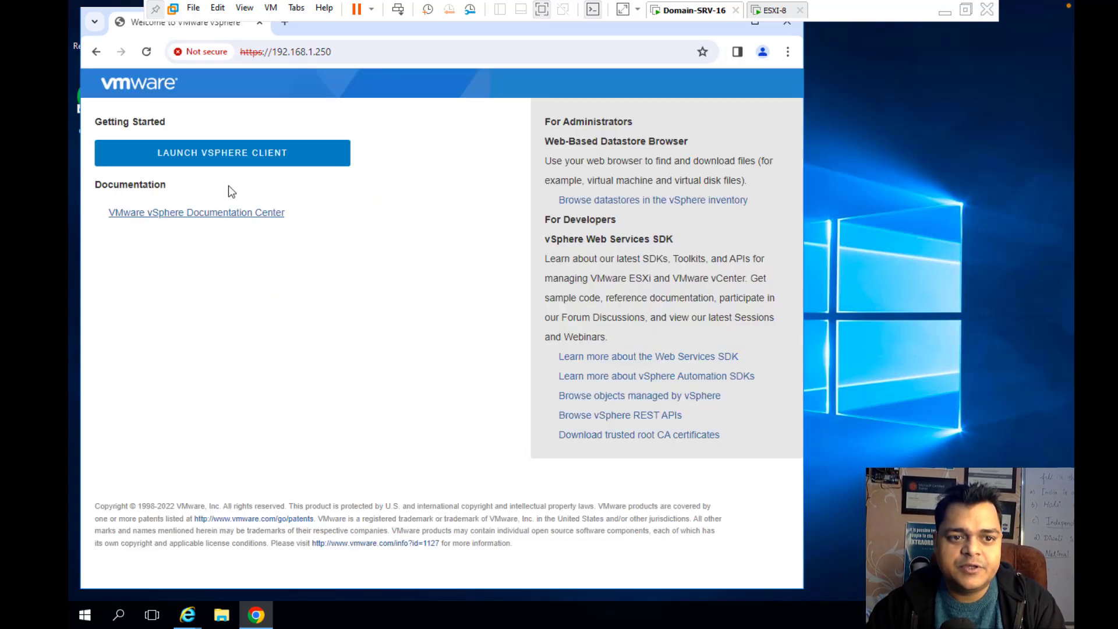
Launch the vSphere Client and proceed past the vcsa.class.com certificate warning to the login page
click(235, 152)
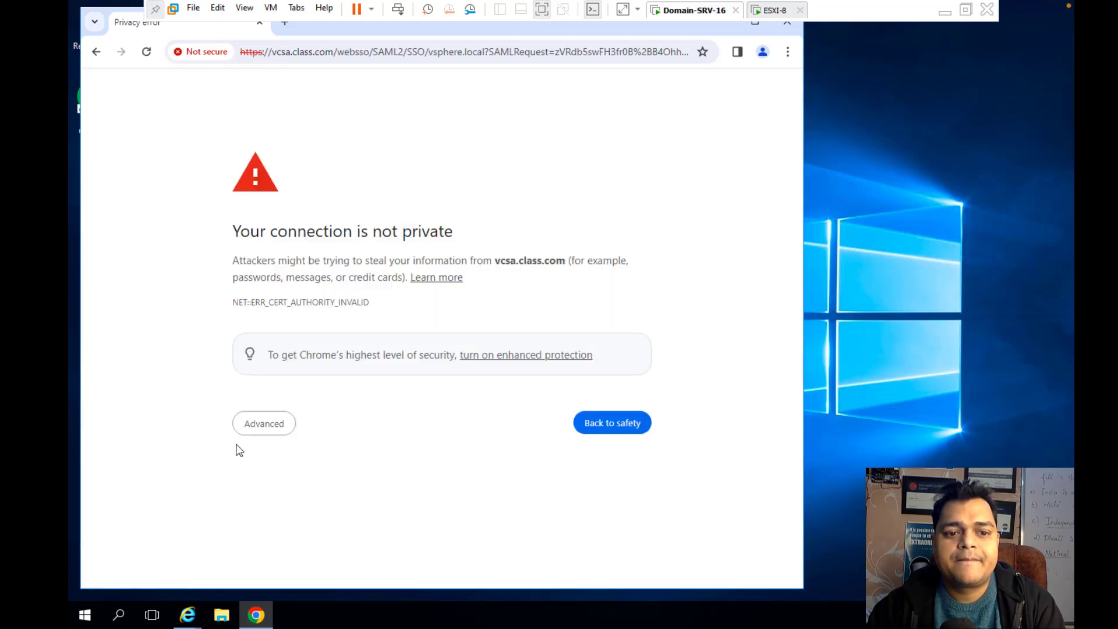
click(261, 432)
click(282, 533)
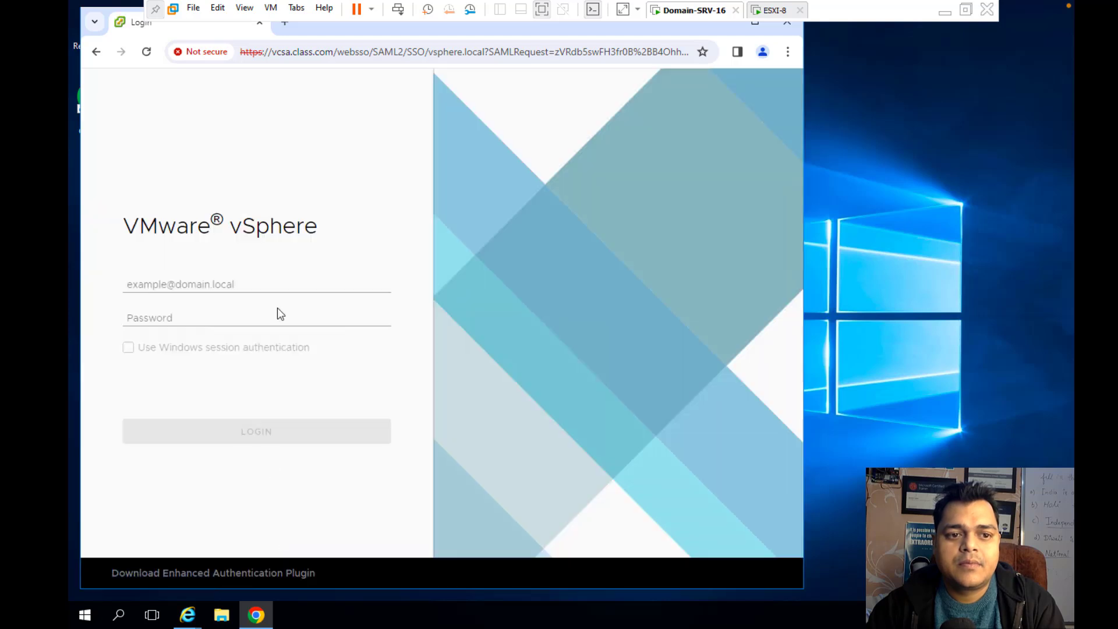
click(754, 23)
click(239, 284)
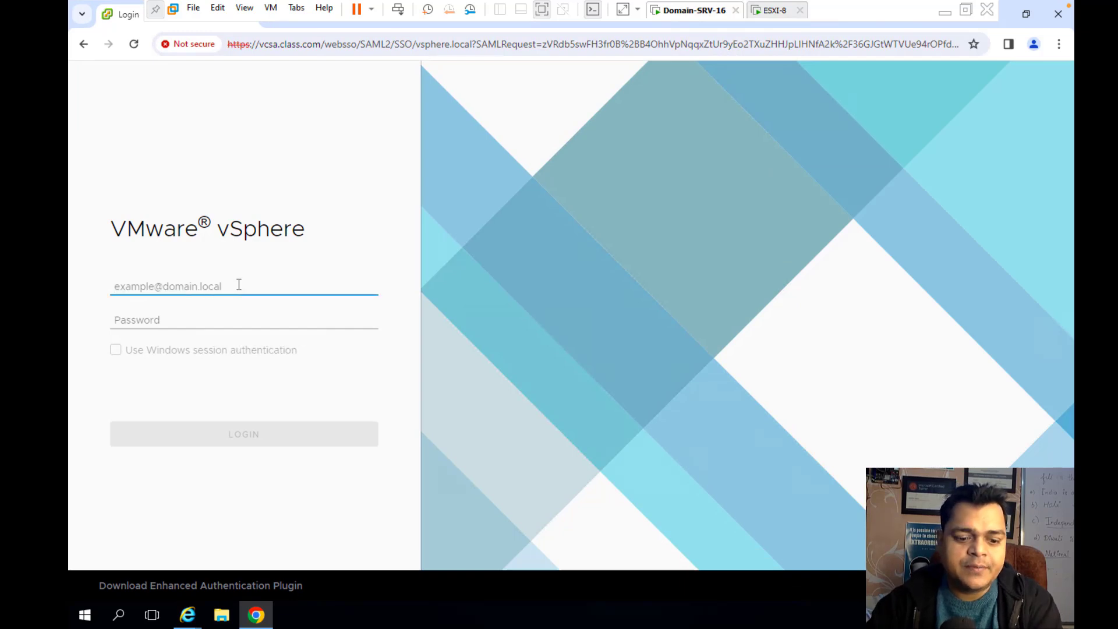
text(Administrator@vsp)
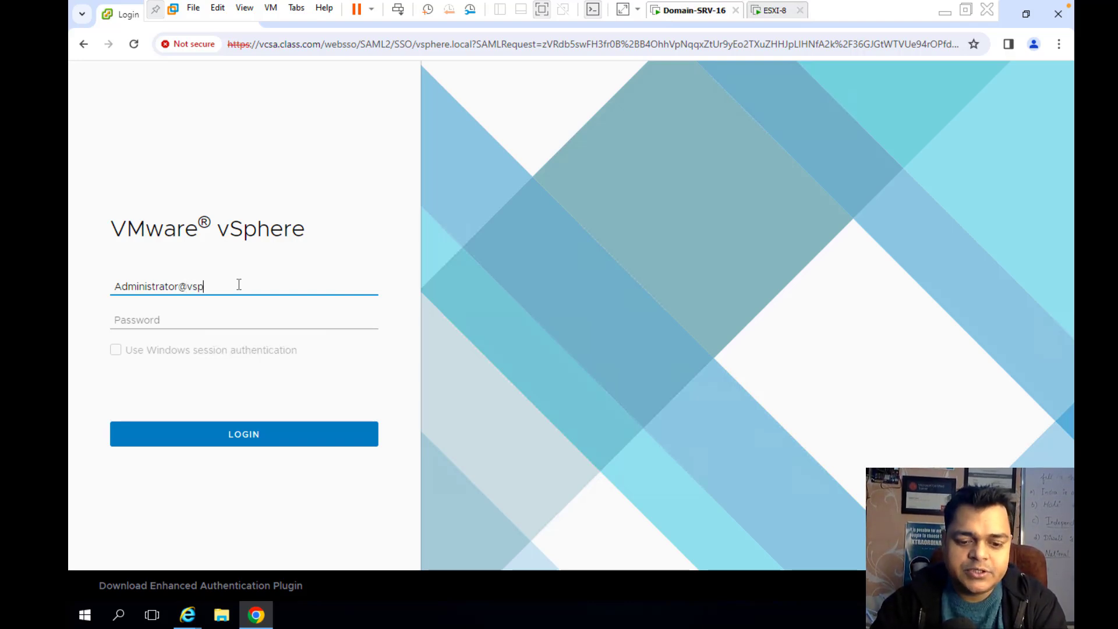
text(here.local)
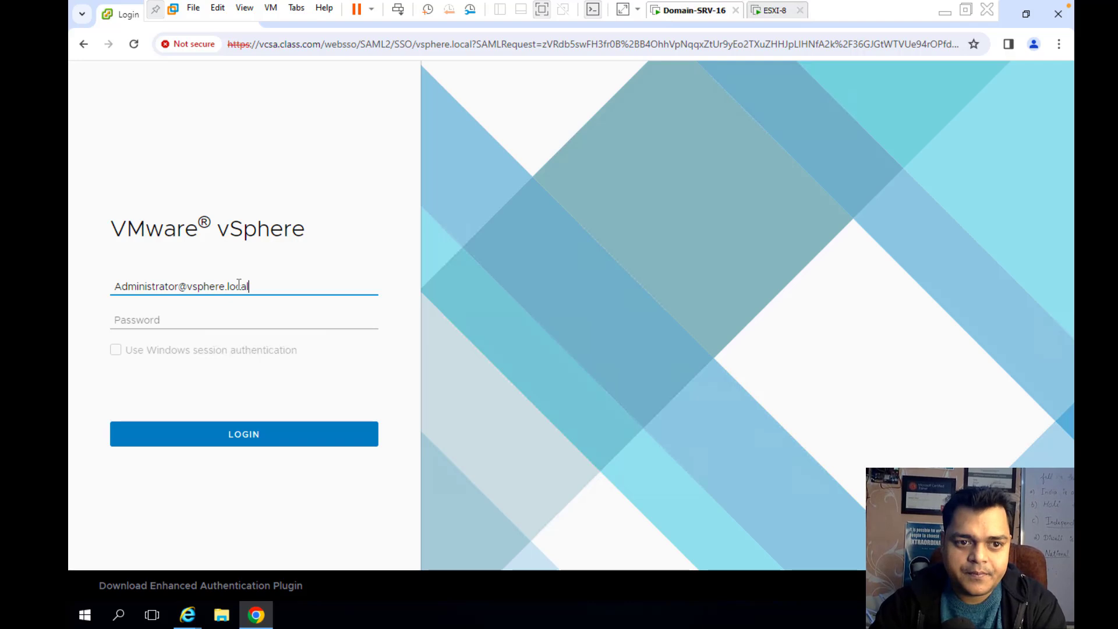
key(Tab)
text(*)
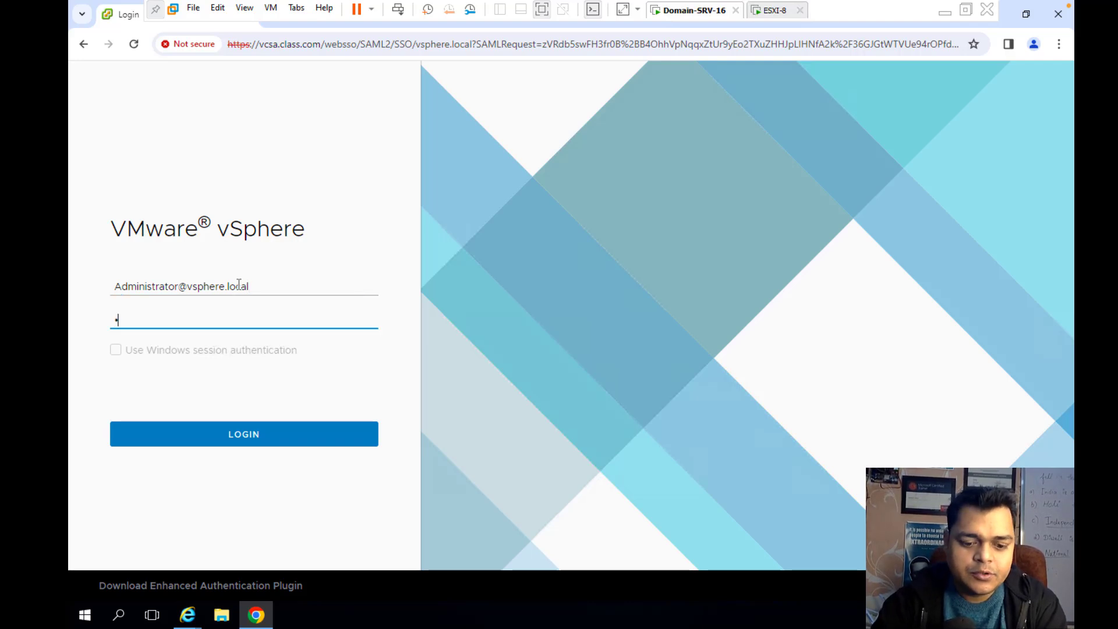
key(BackSpace)
text(***)
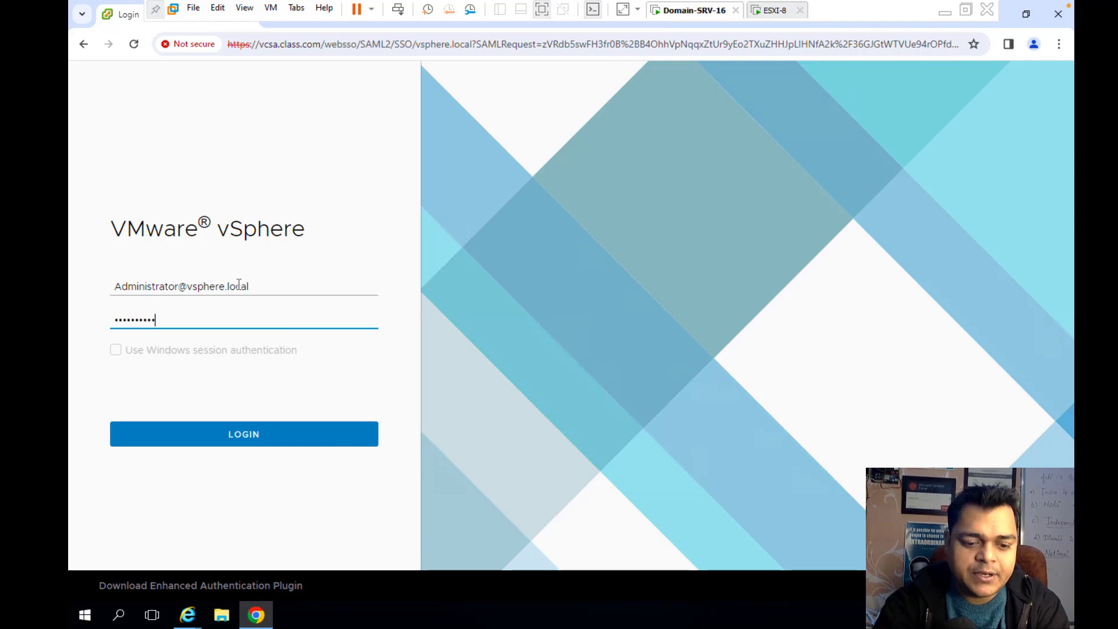
key(Return)
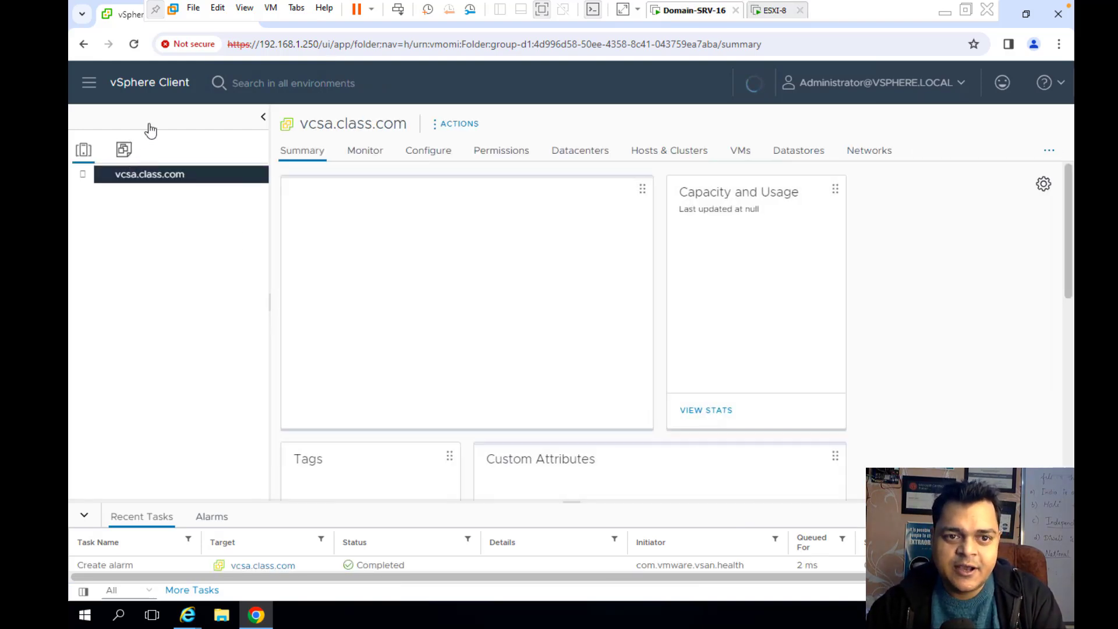
Once the vCenter 8.0.0 summary loads, switch back to the macOS desktop
click(82, 175)
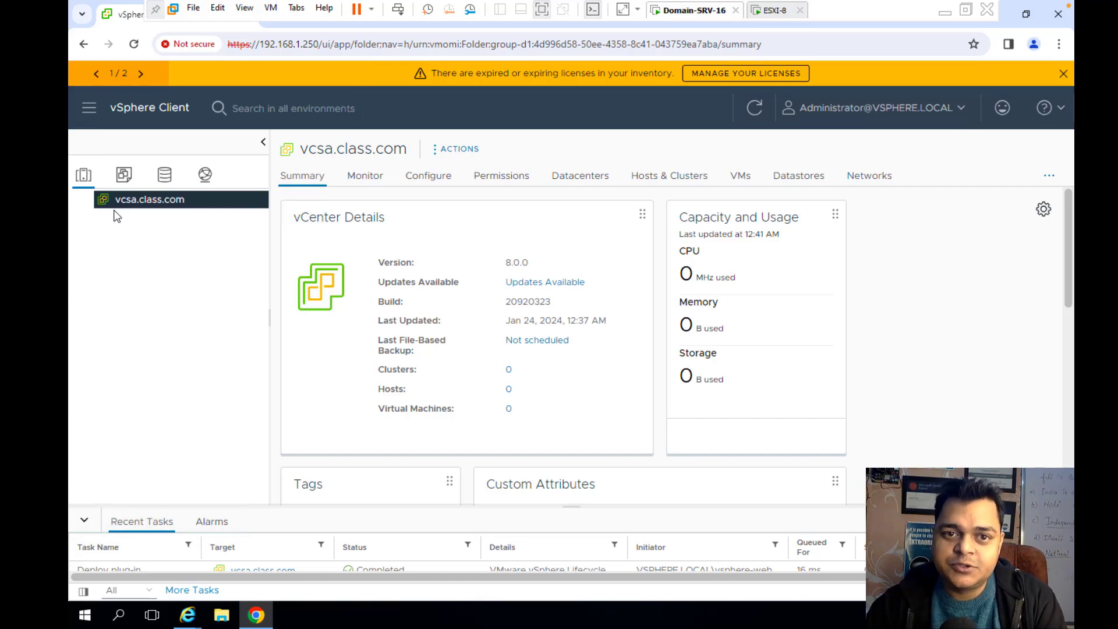
key(ctrl+Left)
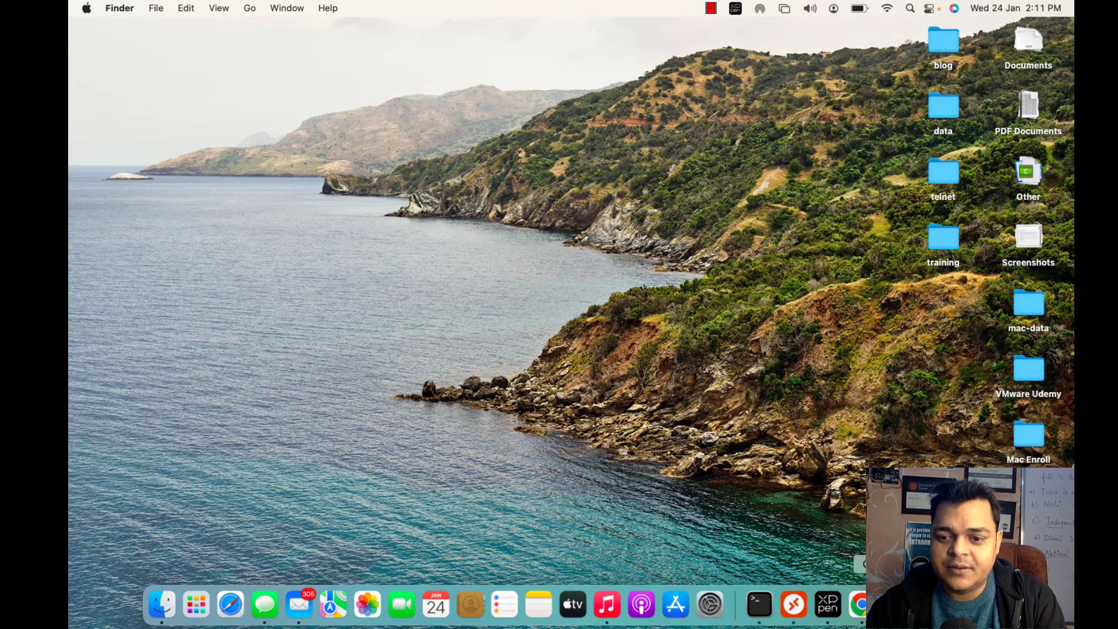
right_click(952, 604)
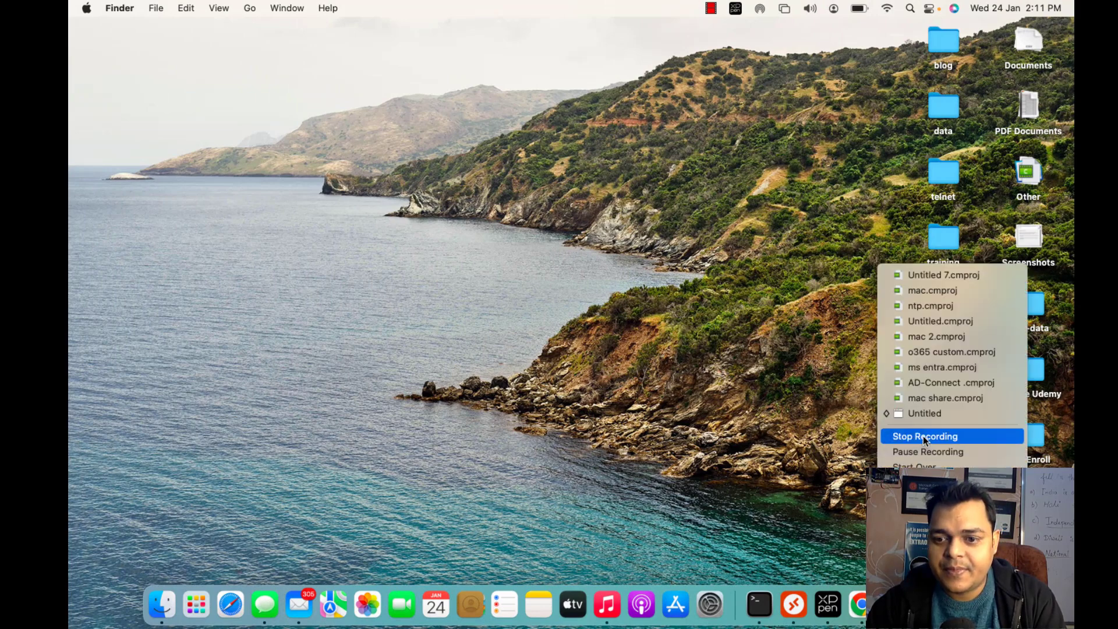